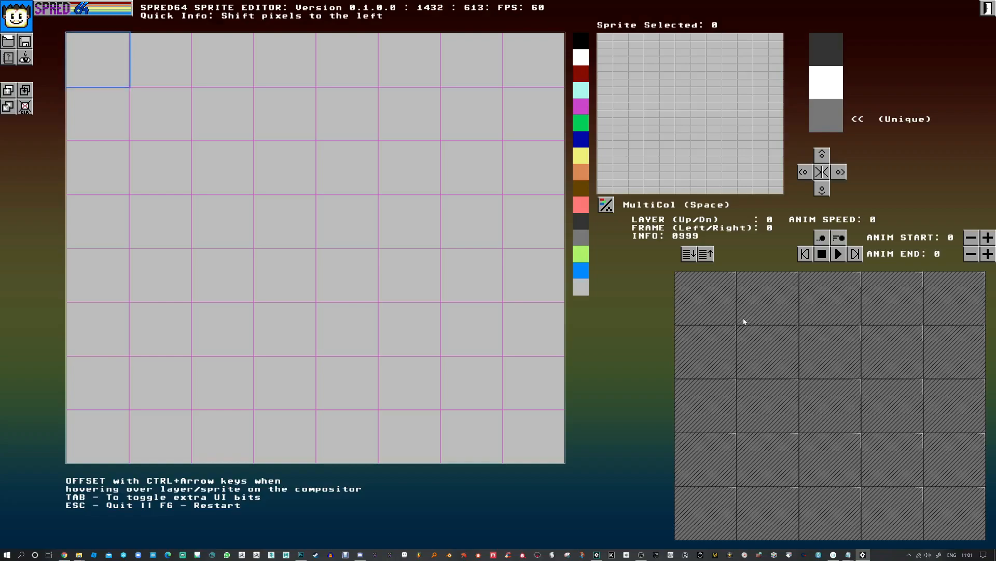
- Arrange sprites 0, 1, 8 and 9 as a two-by-two block in the compositor's upper-left corner
left_click(112, 127)
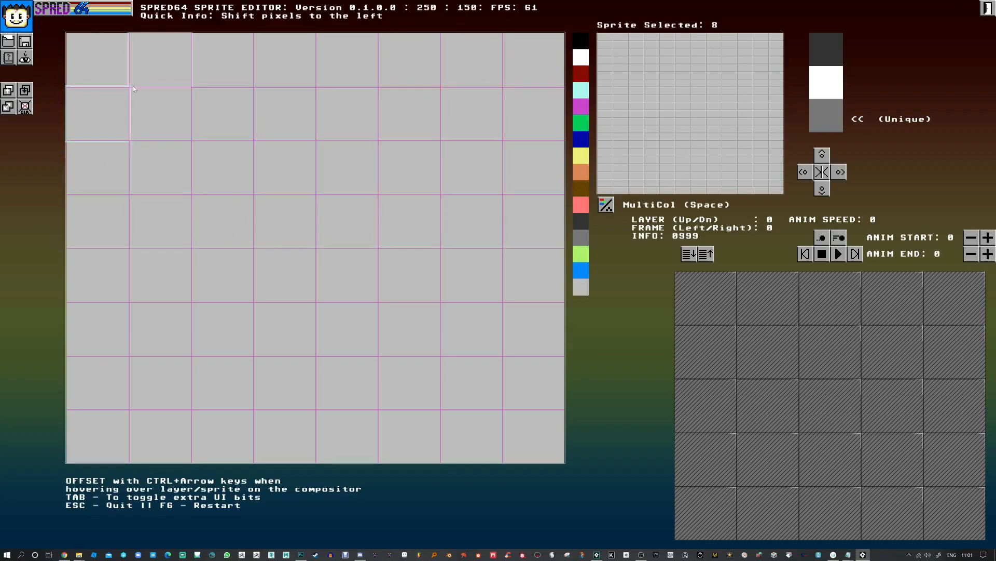
left_click(114, 72)
left_click(712, 301)
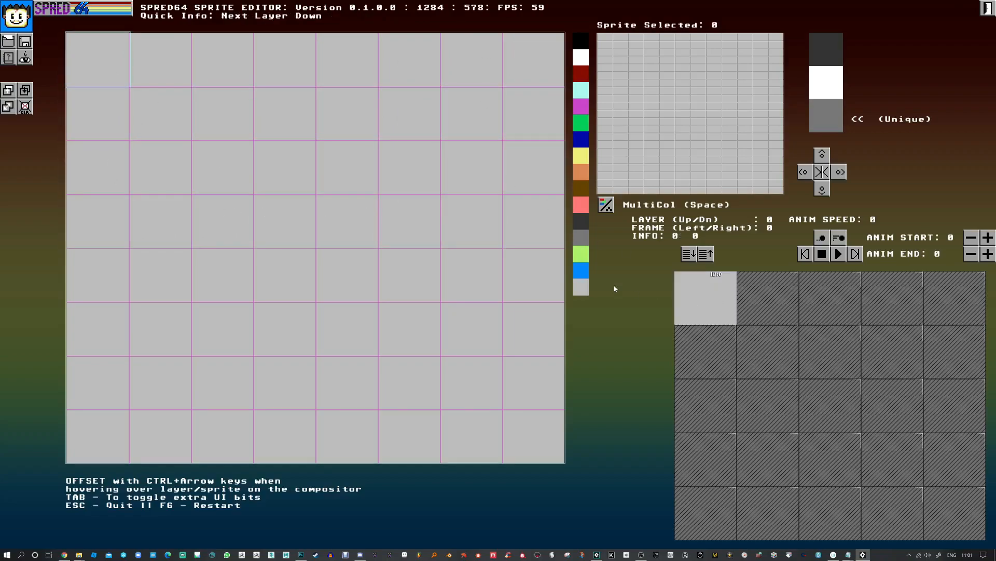
left_click(177, 73)
left_click(767, 297)
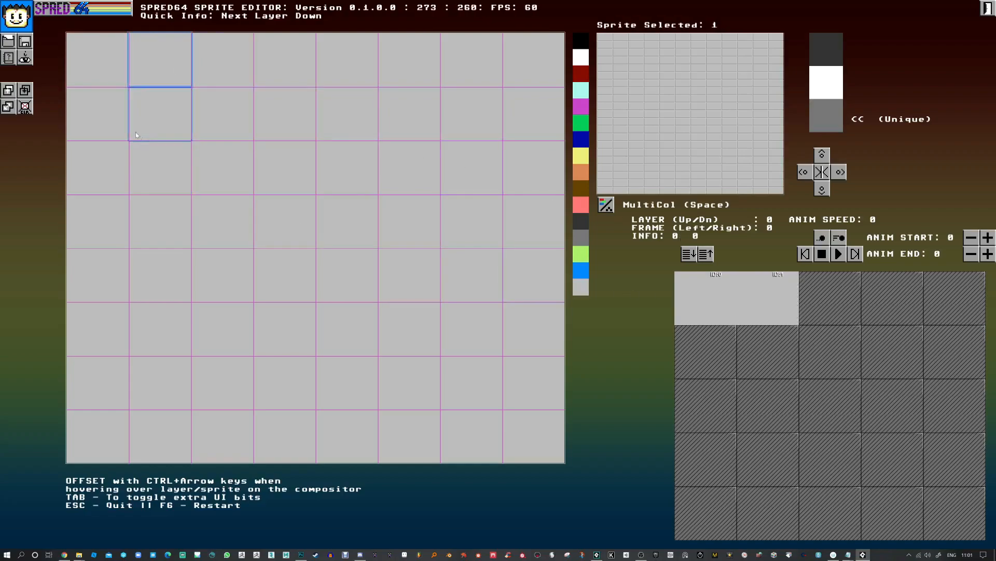
left_click(104, 115)
left_click(706, 352)
left_click(170, 119)
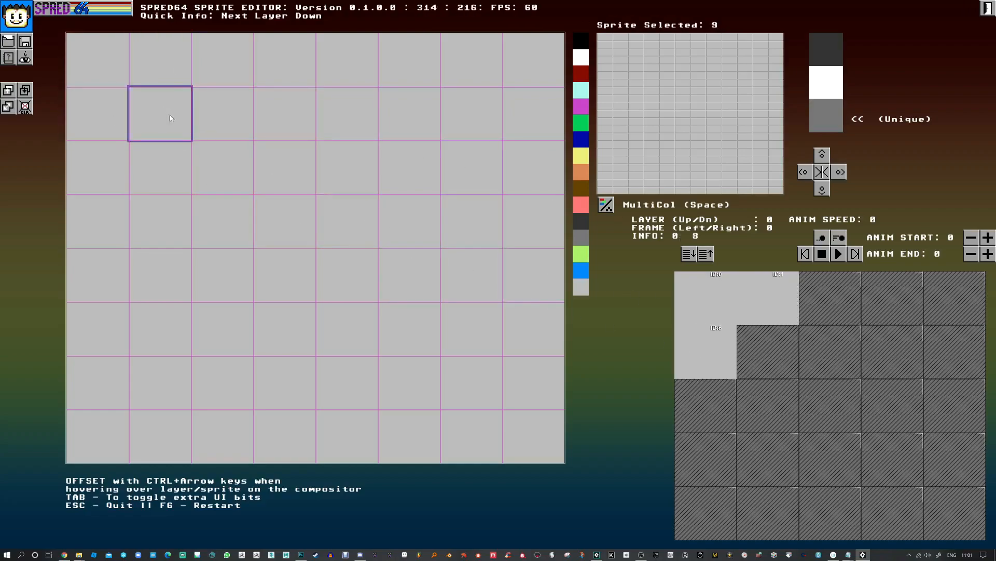
left_click(753, 357)
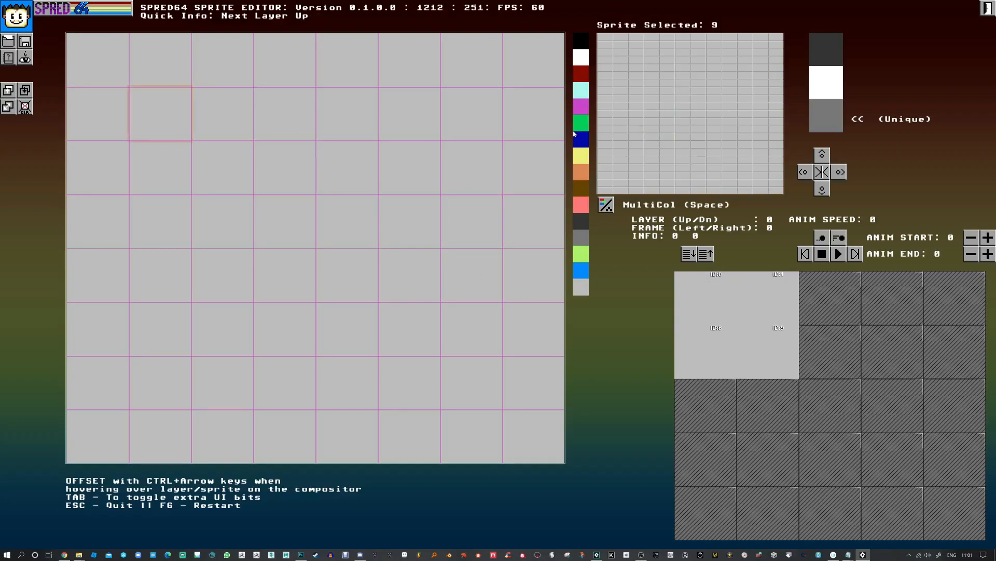
- With sprite 0 selected, set the second global multicolour to light green
left_click(104, 57)
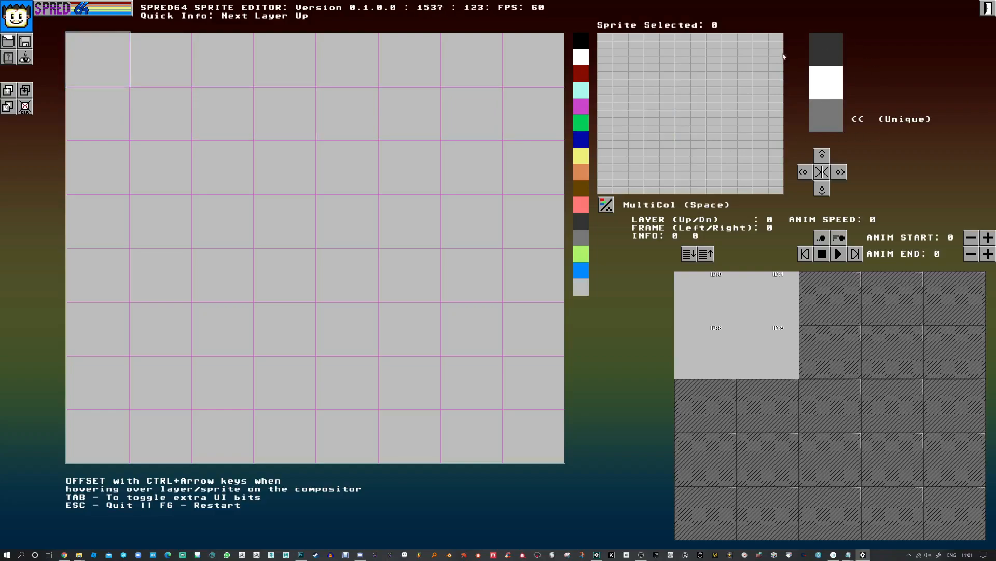
left_click(834, 90)
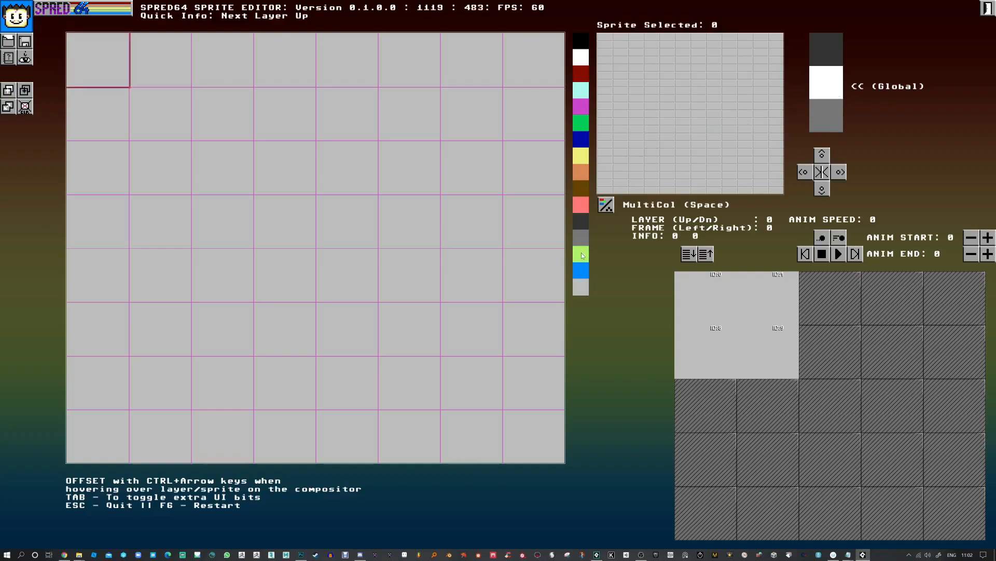
left_click(584, 257)
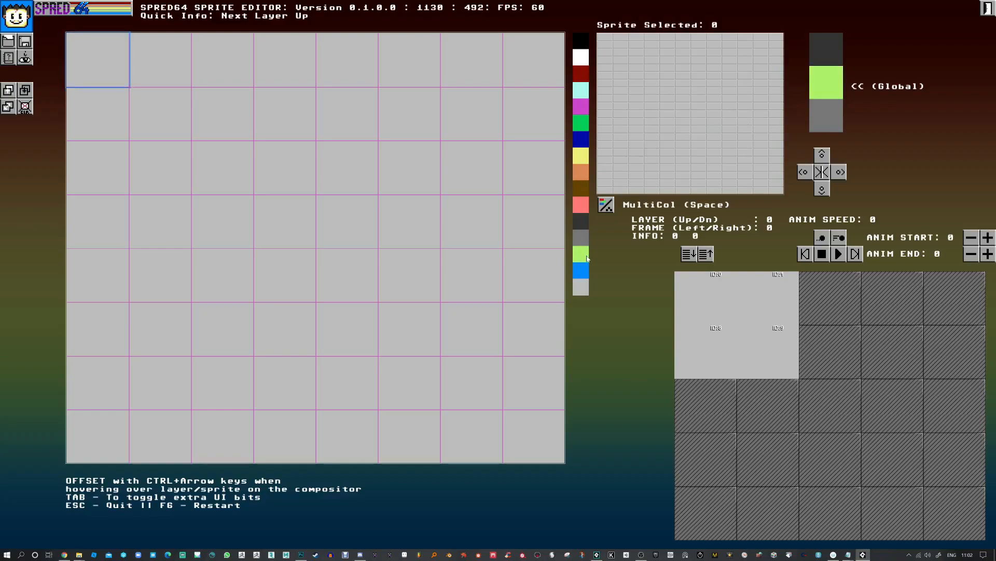
- Set the unique colour of sprites 0, 1, 8 and 9 to green
left_click(831, 120)
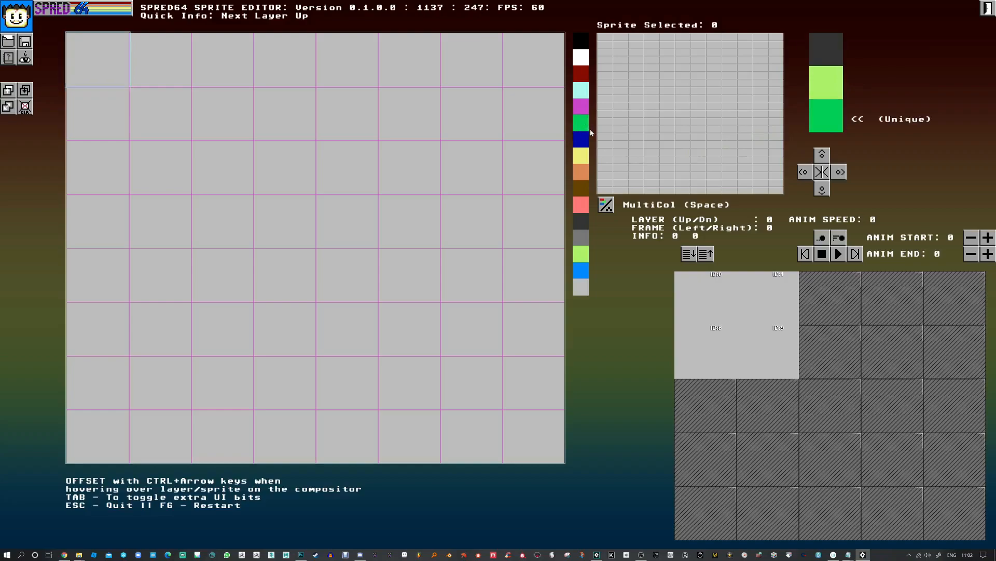
left_click(161, 60)
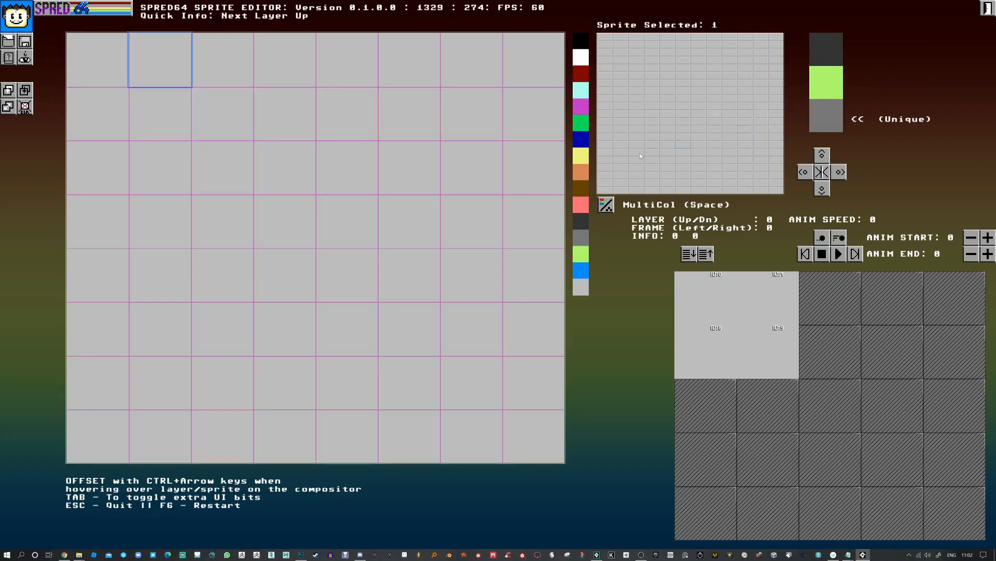
left_click(580, 124)
left_click(106, 130)
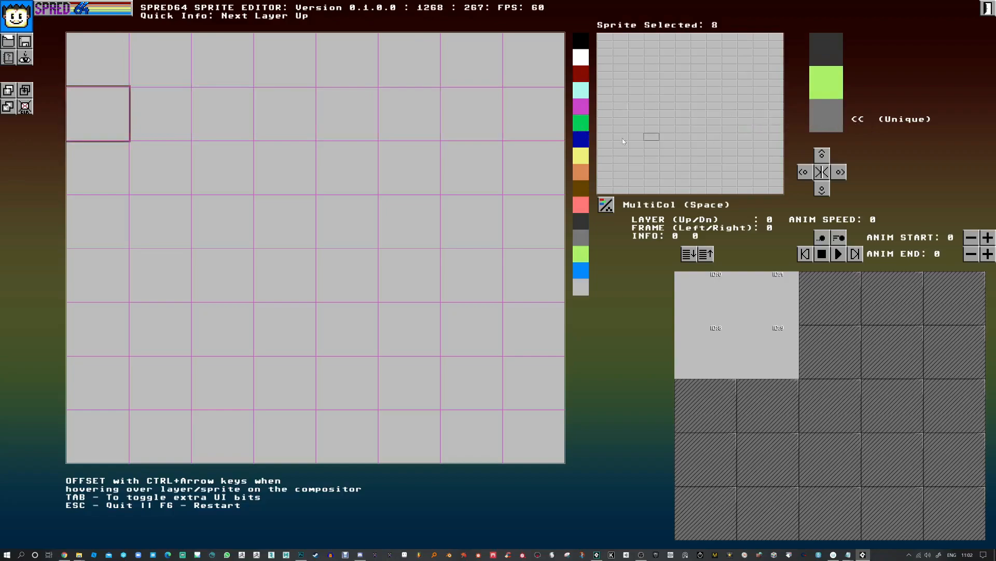
left_click(160, 114)
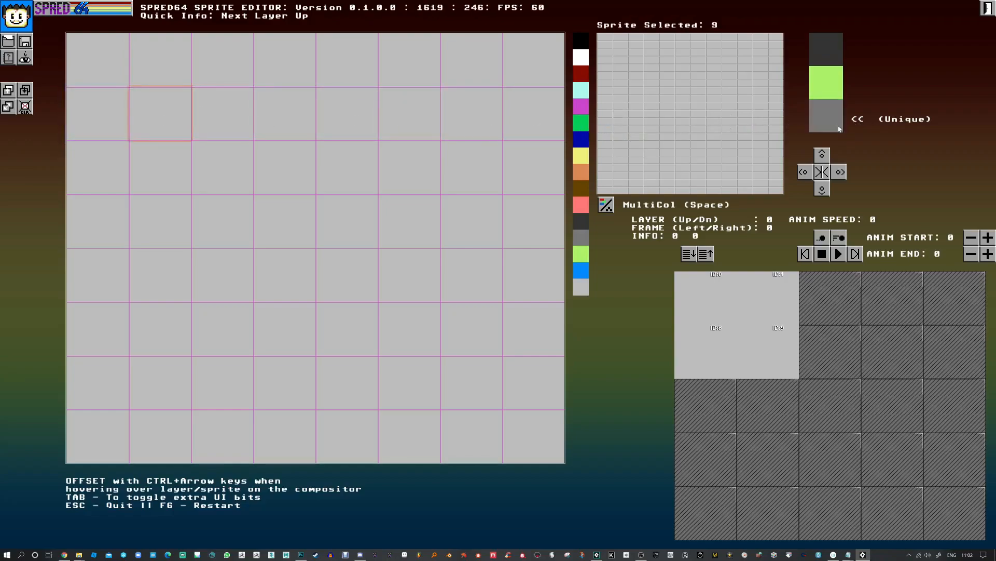
left_click(580, 123)
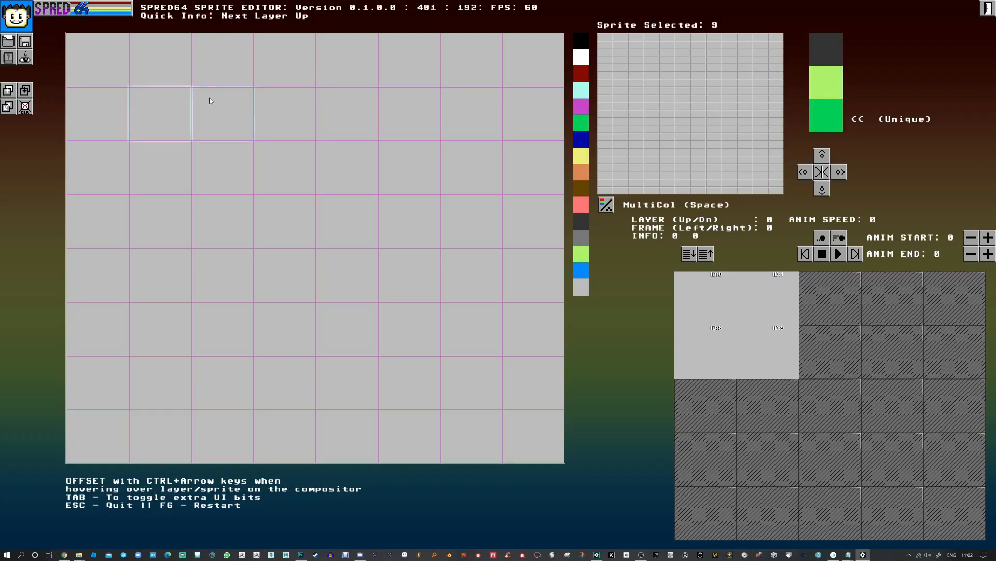
- Draw a curved shoulder outline across sprites 0 and 1 in the dark grey global colour
left_click(110, 69)
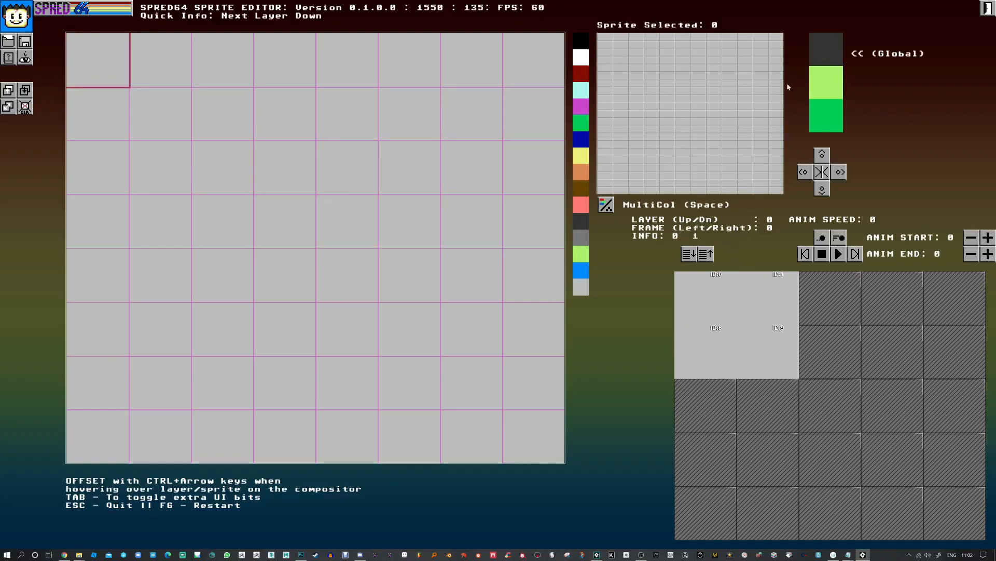
mouse_move(636, 184)
left_mouse_down()
mouse_move(674, 111)
mouse_move(690, 132)
mouse_move(763, 98)
left_mouse_up()
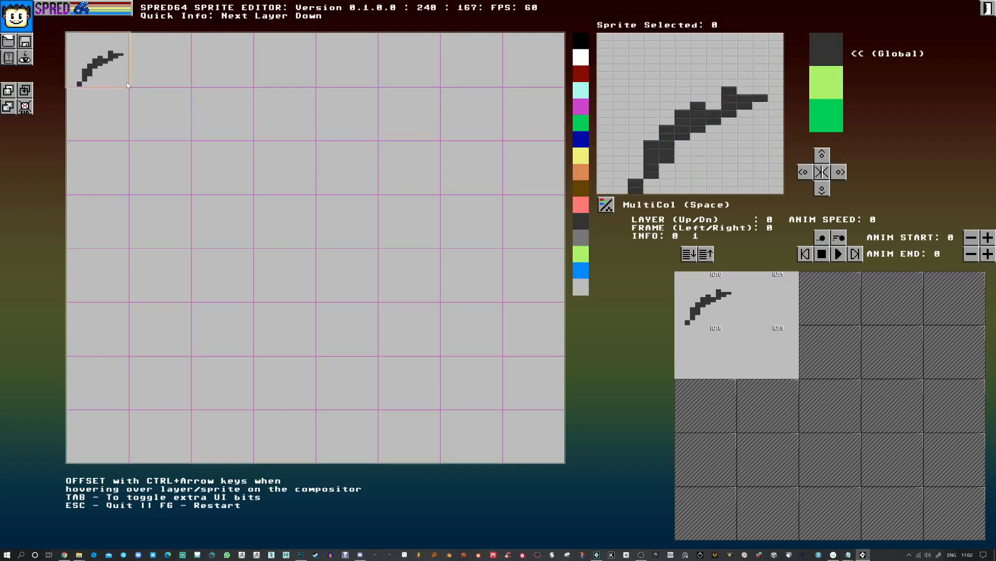
left_click(159, 73)
mouse_move(684, 106)
left_mouse_down()
mouse_move(629, 107)
mouse_move(701, 135)
left_mouse_up()
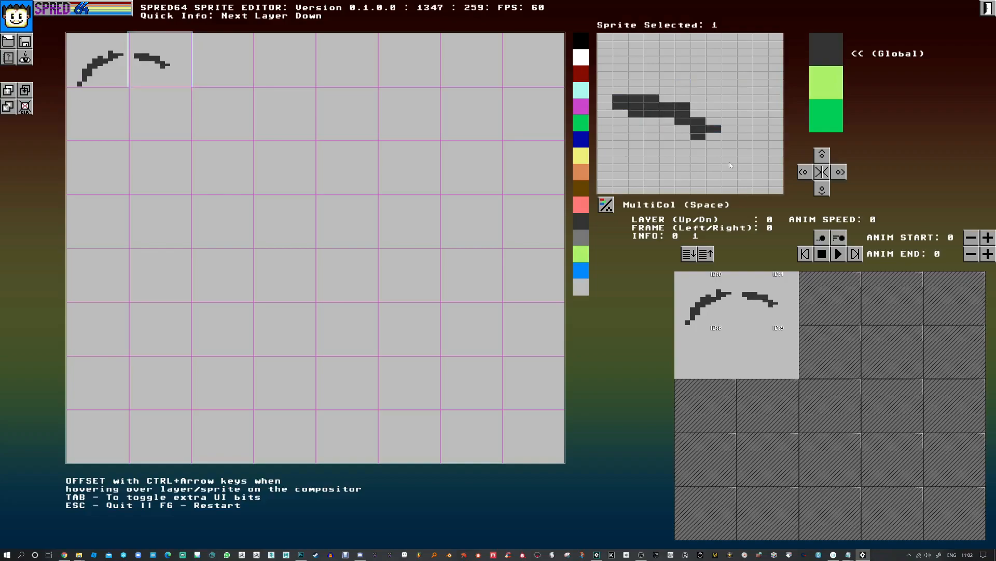
- Draw the character's lower body and two legs in dark grey across sprites 8 and 9
left_click(85, 123)
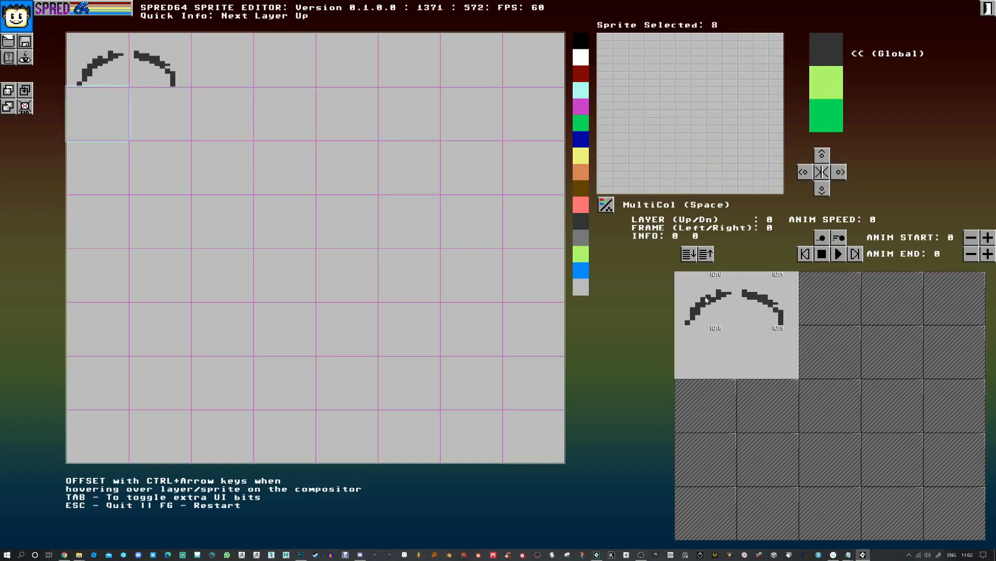
mouse_move(649, 37)
left_mouse_down()
mouse_move(667, 112)
mouse_move(653, 66)
mouse_move(765, 127)
mouse_move(704, 117)
mouse_move(694, 186)
mouse_move(761, 134)
left_mouse_up()
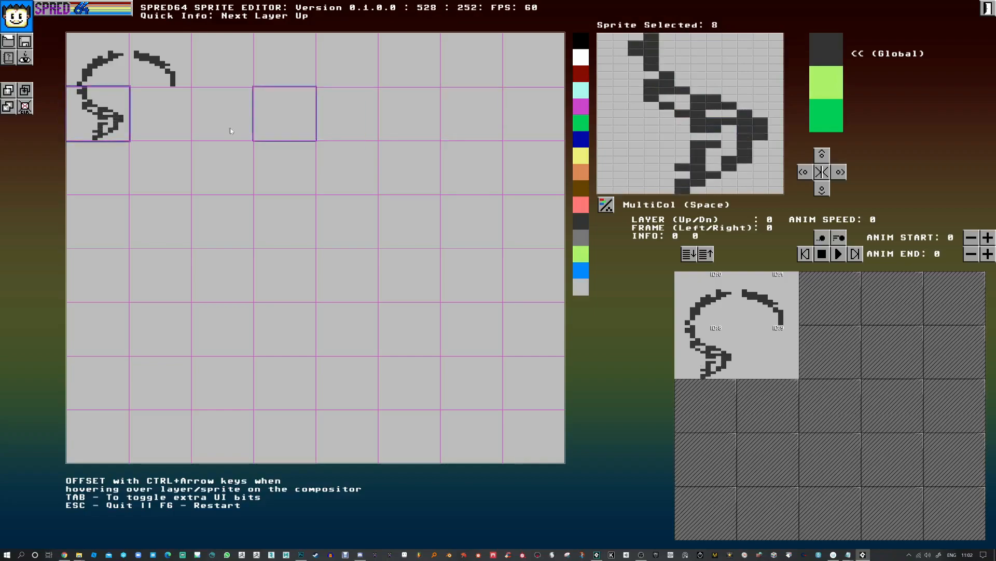
left_click(166, 124)
mouse_move(629, 124)
left_mouse_down()
mouse_move(663, 119)
mouse_move(701, 52)
mouse_move(690, 184)
mouse_move(618, 186)
mouse_move(619, 145)
left_mouse_up()
left_click(115, 124)
mouse_move(712, 183)
left_mouse_down()
mouse_move(741, 178)
mouse_move(771, 150)
mouse_move(668, 123)
mouse_move(681, 143)
left_mouse_up()
- Draw the domed head outline and the chest lines in dark grey across sprites 0 and 1
left_click(116, 71)
mouse_move(740, 92)
left_mouse_down()
mouse_move(724, 137)
mouse_move(778, 67)
left_mouse_up()
left_click_drag(728, 130, 721, 133)
left_click(177, 76)
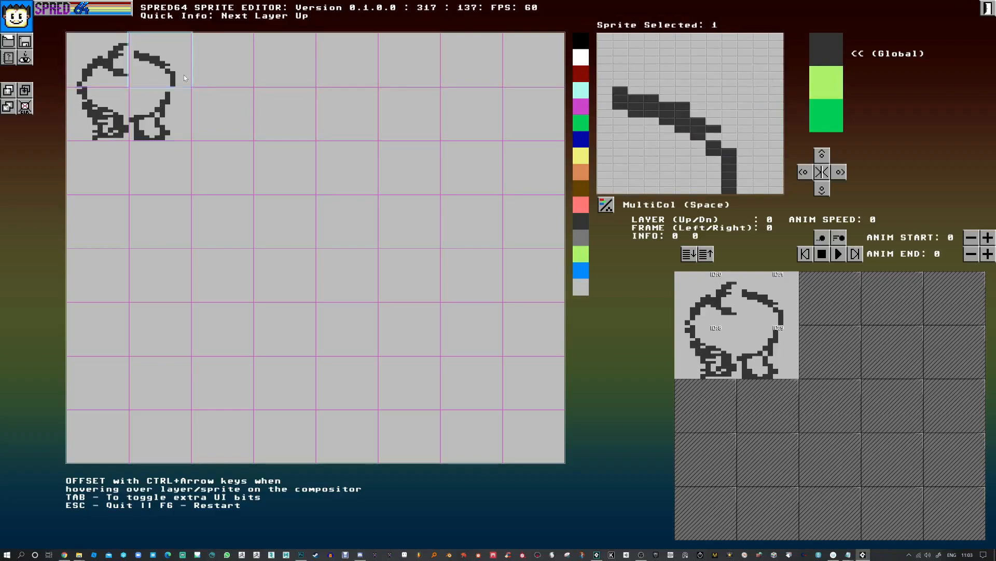
mouse_move(620, 152)
left_mouse_down()
mouse_move(656, 128)
mouse_move(654, 90)
mouse_move(620, 67)
left_mouse_up()
mouse_move(636, 128)
left_mouse_down()
mouse_move(613, 158)
mouse_move(604, 152)
left_mouse_up()
mouse_move(660, 90)
left_mouse_down()
mouse_move(713, 136)
mouse_move(714, 159)
mouse_move(620, 167)
left_mouse_up()
left_click(119, 83)
mouse_move(762, 166)
left_mouse_down()
mouse_move(750, 178)
mouse_move(675, 153)
left_mouse_up()
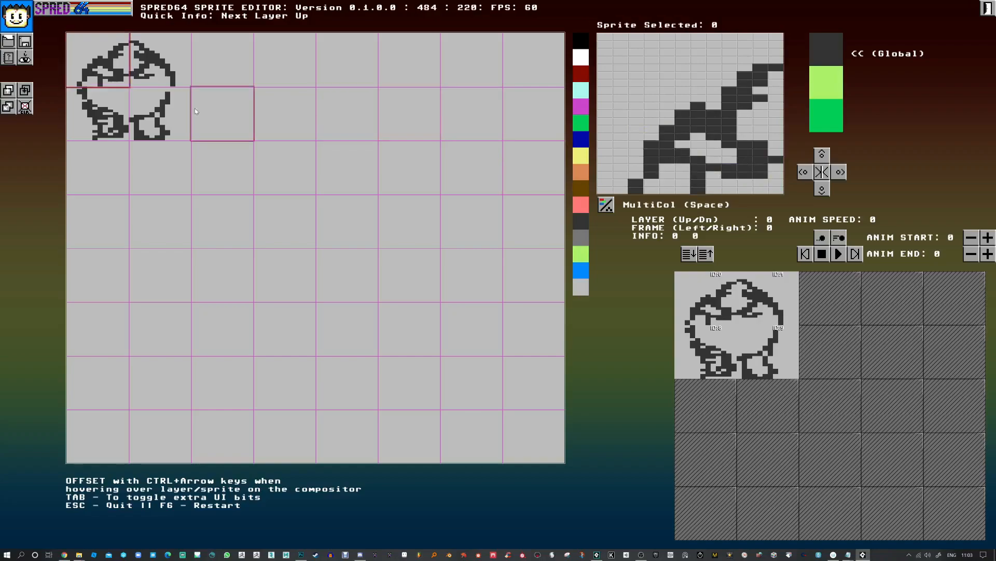
- Draw thick dark grey arms and the torso's side edges in sprites 8 and 9
left_click(91, 101)
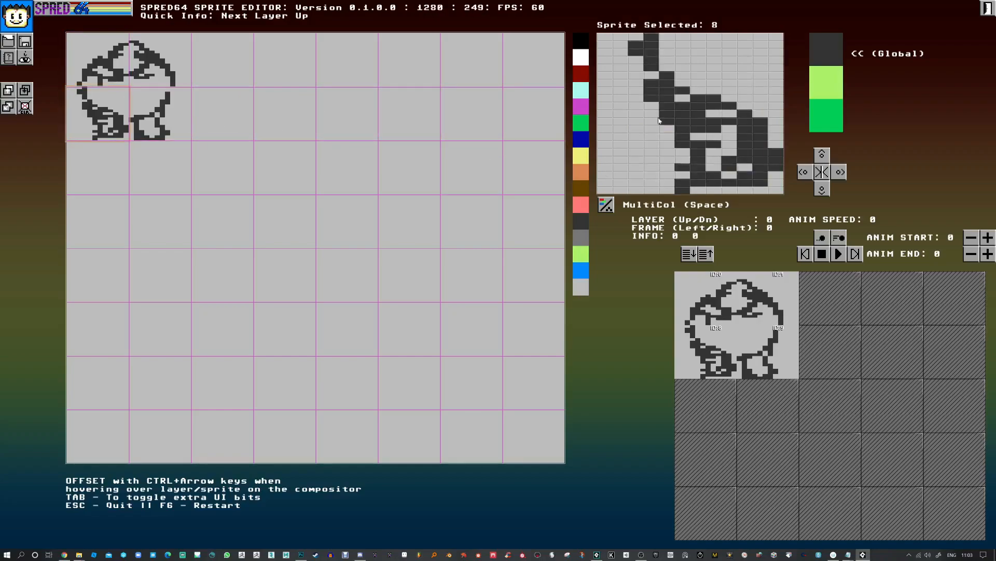
mouse_move(640, 60)
left_mouse_down()
mouse_move(657, 152)
mouse_move(692, 80)
mouse_move(642, 81)
mouse_move(674, 97)
mouse_move(668, 82)
mouse_move(691, 98)
mouse_move(723, 90)
mouse_move(723, 49)
mouse_move(729, 121)
left_mouse_up()
left_click(180, 109)
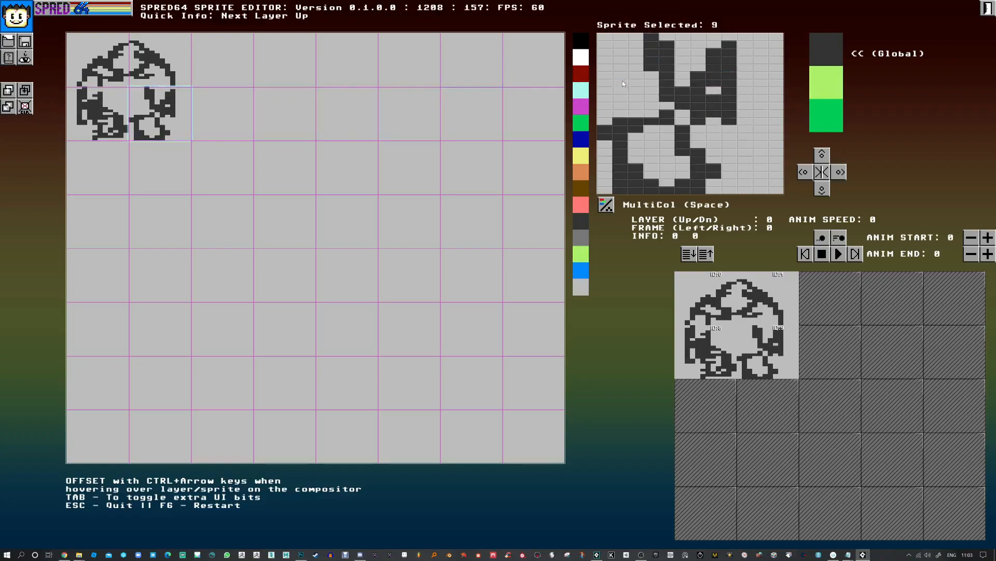
mouse_move(653, 47)
left_mouse_down()
mouse_move(656, 81)
mouse_move(654, 36)
mouse_move(663, 77)
mouse_move(674, 51)
mouse_move(694, 101)
mouse_move(697, 75)
mouse_move(663, 52)
mouse_move(685, 108)
mouse_move(678, 78)
mouse_move(667, 128)
left_mouse_up()
left_click_drag(683, 83, 668, 85)
mouse_move(683, 36)
left_mouse_down()
mouse_move(736, 118)
mouse_move(729, 37)
left_mouse_up()
left_click(100, 102)
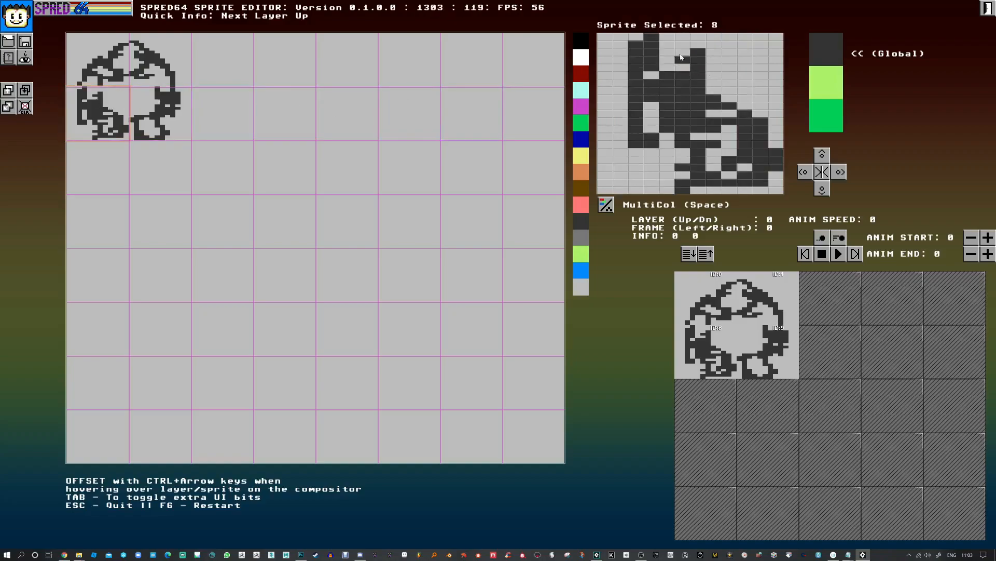
left_click_drag(698, 56, 713, 39)
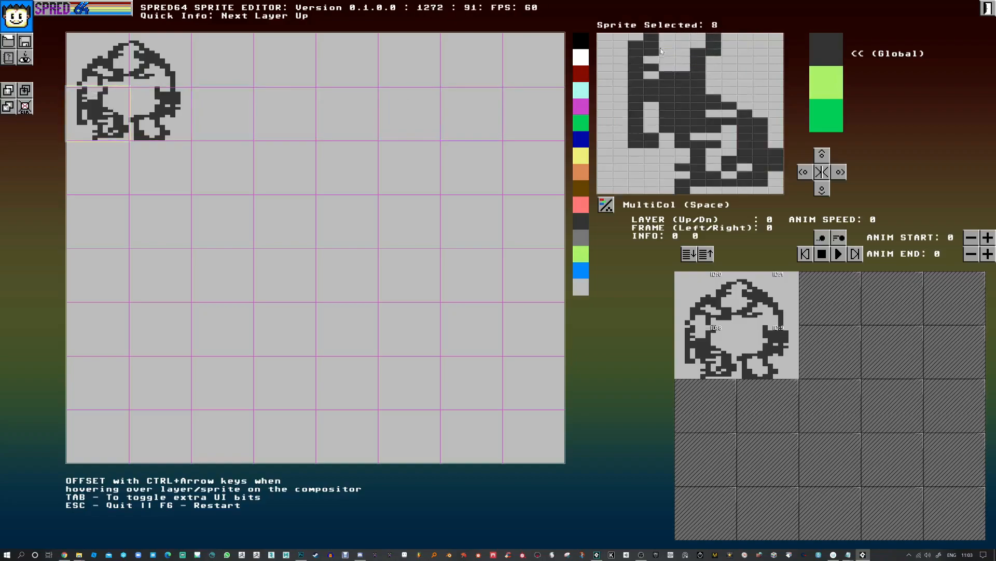
- Draw two small dark grey eyes in sprites 0 and 1 and clean up the head outline around them
left_click(140, 72)
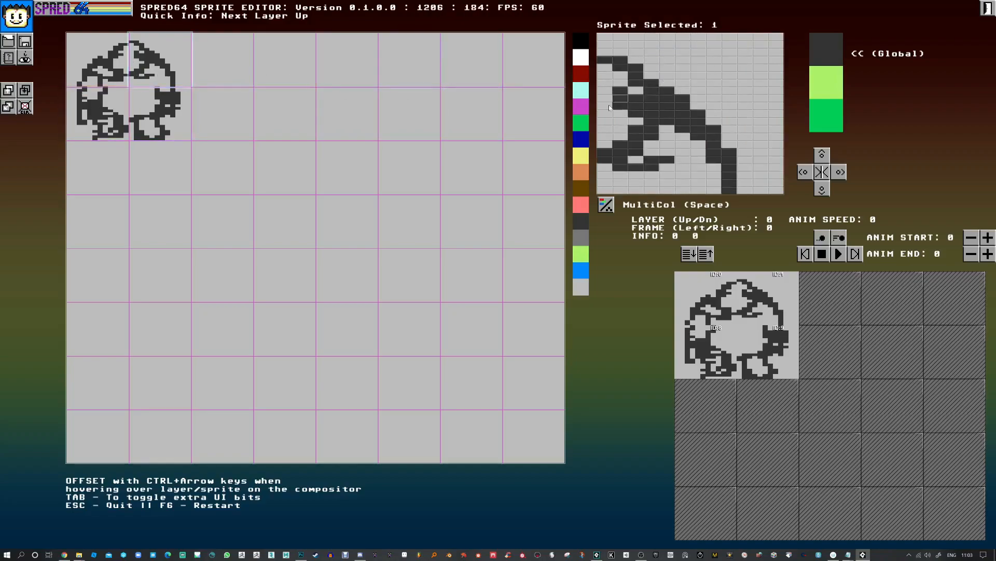
left_click(99, 61)
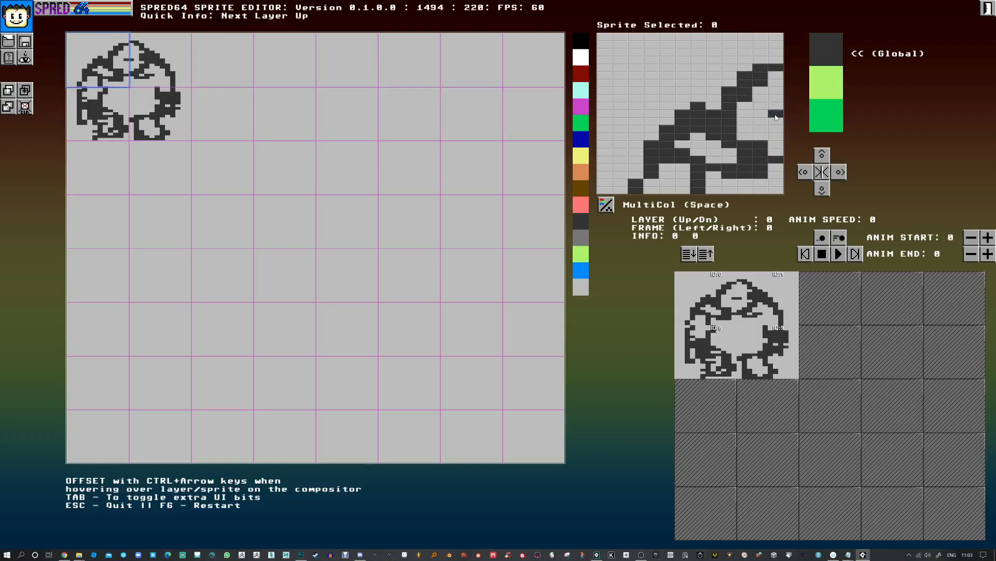
left_click(149, 67)
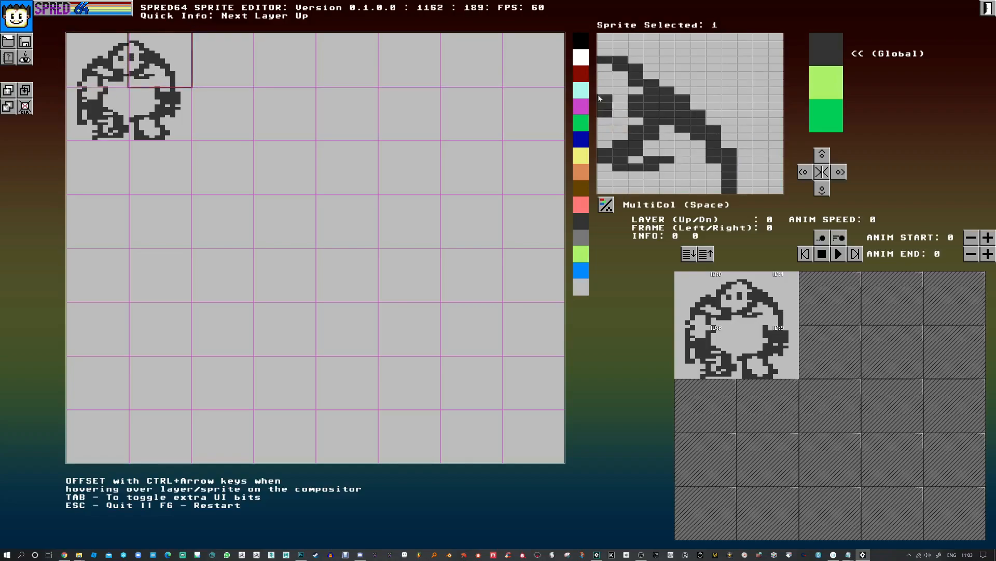
left_click(125, 68)
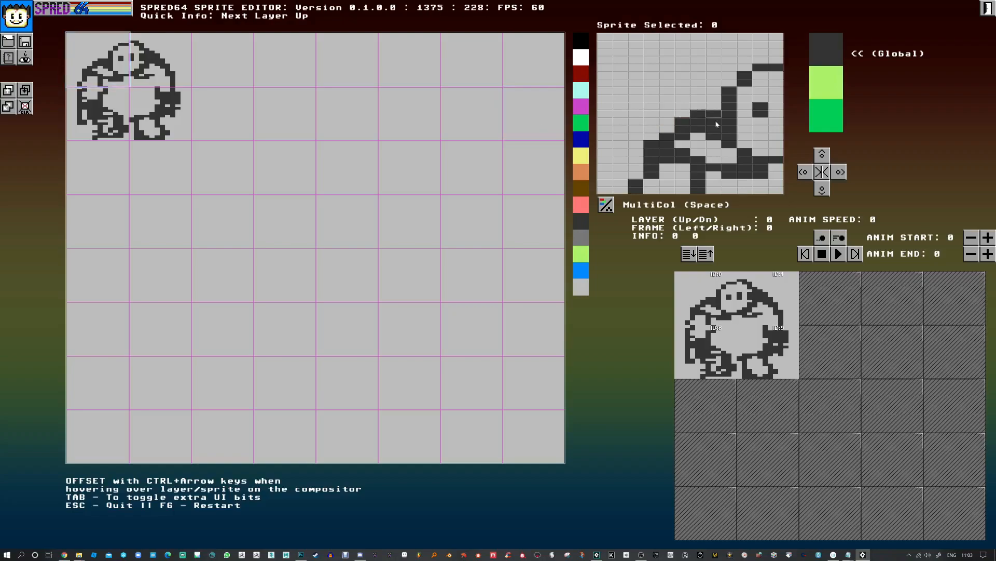
- Hollow out the arms in sprites 8 and 9 by erasing inner pixels, and tidy their outlines
left_click(130, 120)
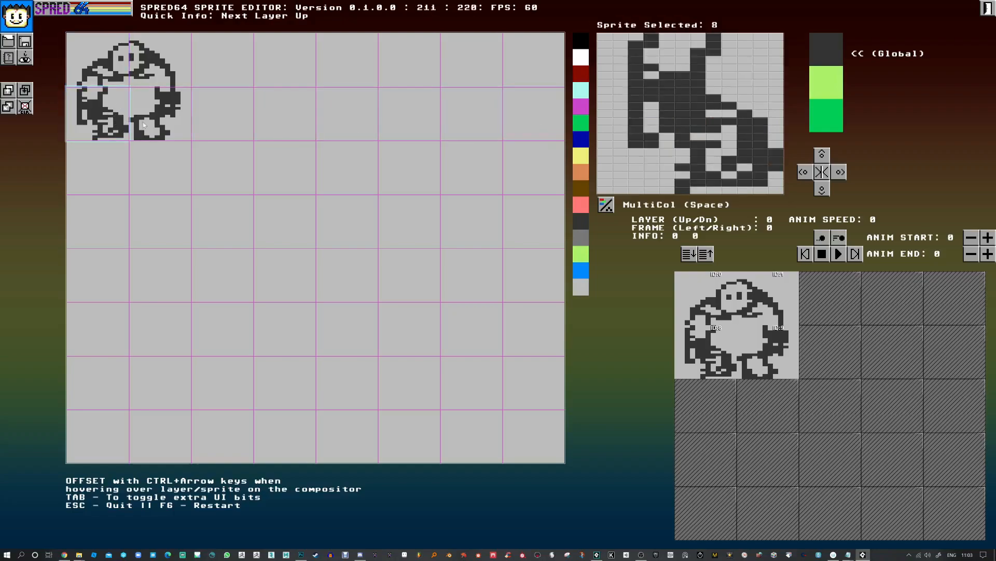
mouse_move(654, 94)
left_mouse_down()
mouse_move(652, 67)
mouse_move(679, 67)
mouse_move(655, 67)
mouse_move(655, 96)
mouse_move(635, 74)
mouse_move(691, 82)
mouse_move(658, 120)
mouse_move(675, 101)
left_mouse_up()
right_click(637, 76)
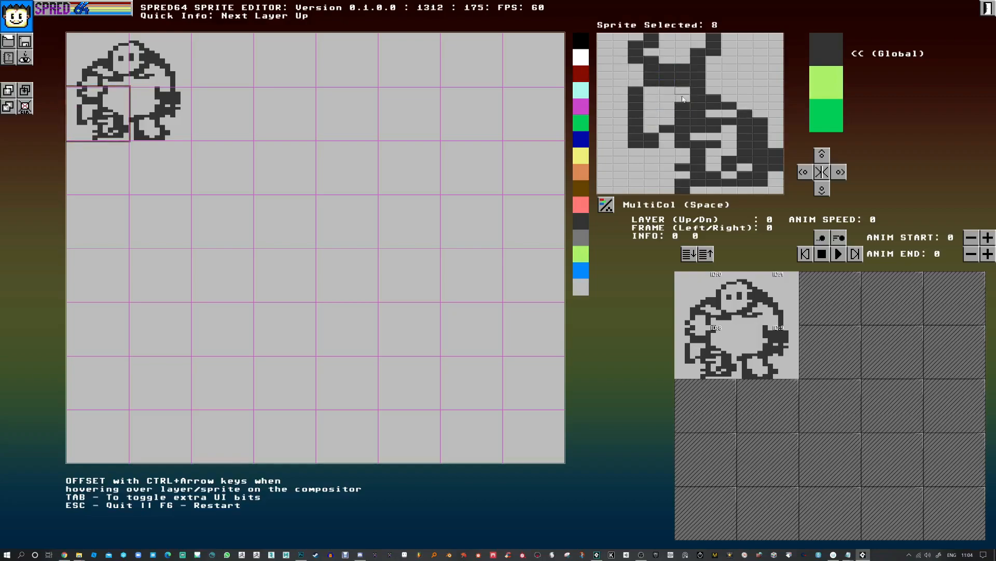
left_click(188, 98)
mouse_move(713, 90)
left_mouse_down()
mouse_move(714, 75)
mouse_move(744, 52)
left_mouse_up()
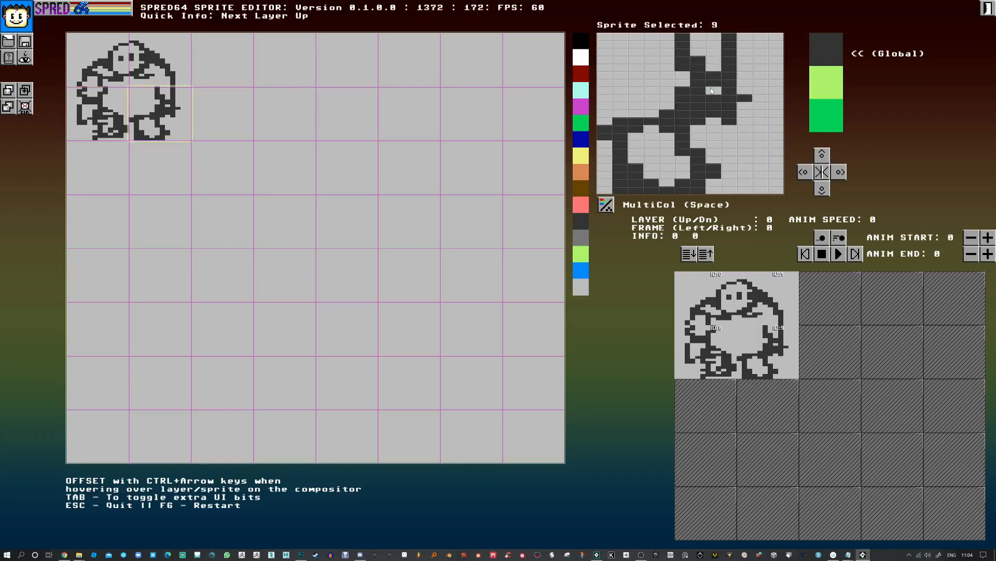
mouse_move(696, 92)
left_mouse_down()
mouse_move(690, 118)
mouse_move(694, 108)
mouse_move(718, 114)
mouse_move(707, 133)
mouse_move(684, 129)
left_mouse_up()
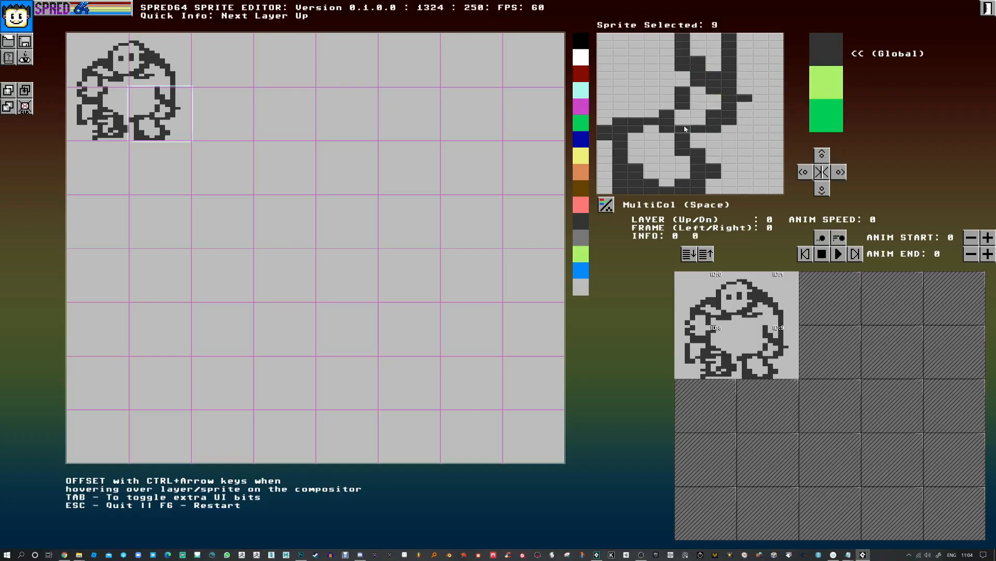
left_click_drag(748, 97, 739, 106)
- Reshape the head outline in sprite 0, extending its side and raising its top edge by one pixel
left_click(128, 60)
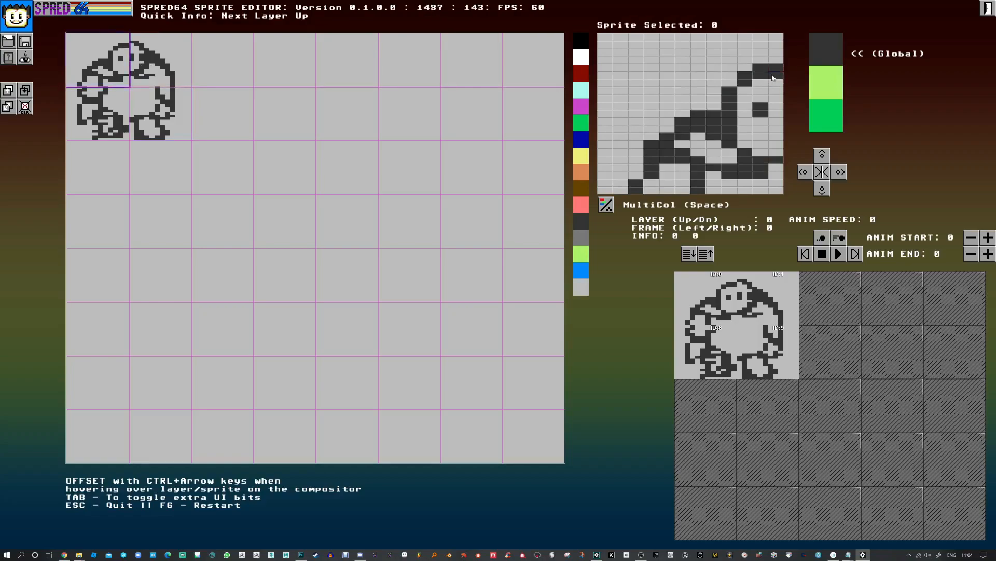
left_click(734, 81)
right_click(746, 83)
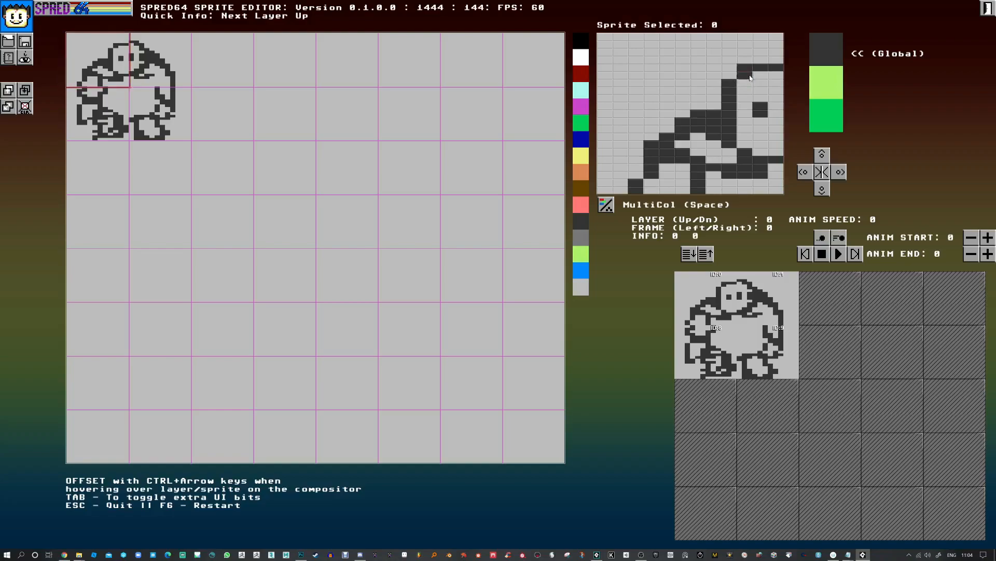
left_click_drag(761, 61, 774, 60)
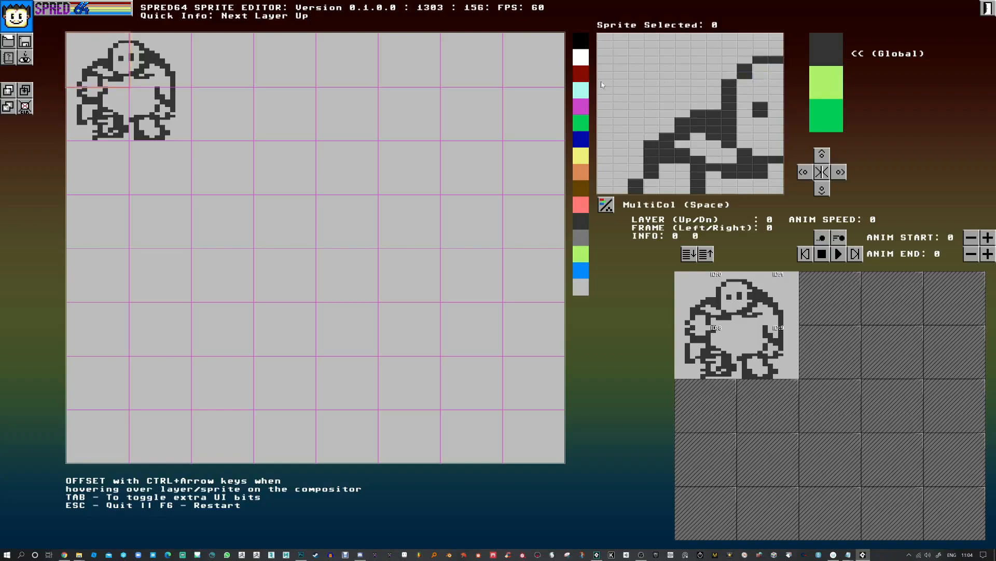
- Lower and thin the shoulder outline in sprite 1, and thicken the dark grey shoulder and arm edge in sprite 0
left_click(151, 62)
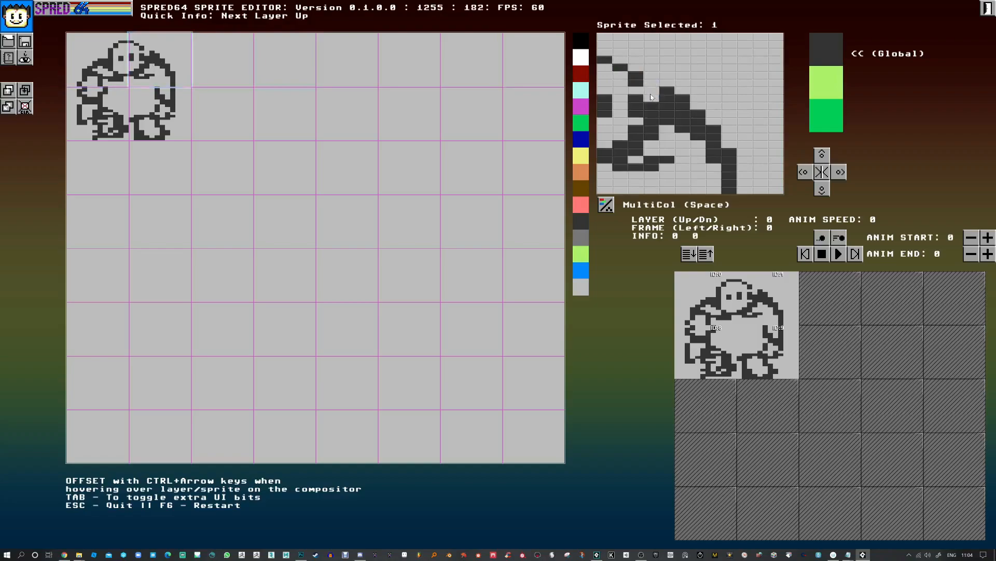
mouse_move(655, 101)
left_mouse_down()
mouse_move(714, 121)
mouse_move(691, 105)
mouse_move(665, 119)
mouse_move(690, 137)
left_mouse_up()
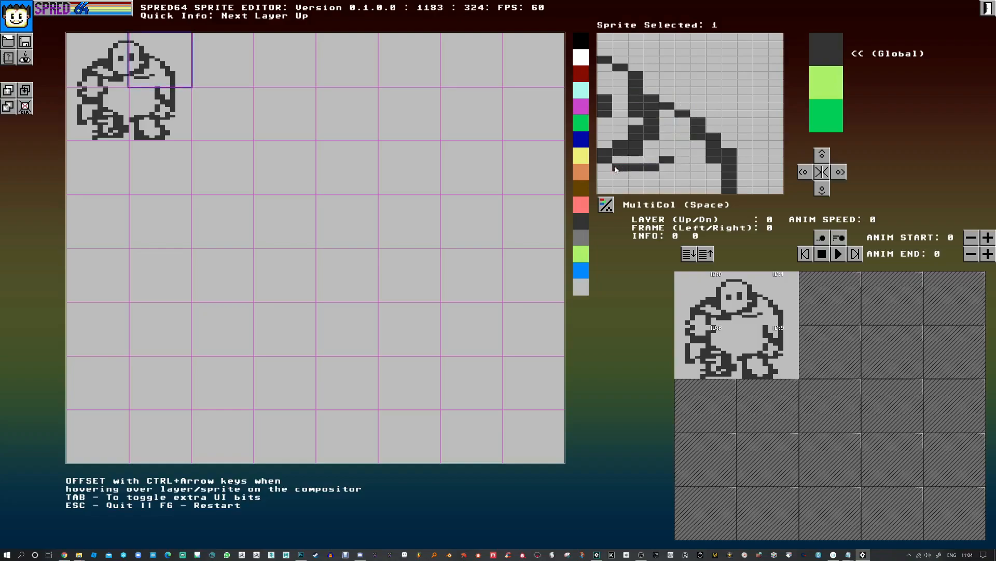
left_click(113, 74)
mouse_move(731, 151)
left_mouse_down()
mouse_move(714, 146)
mouse_move(735, 162)
mouse_move(702, 136)
left_mouse_up()
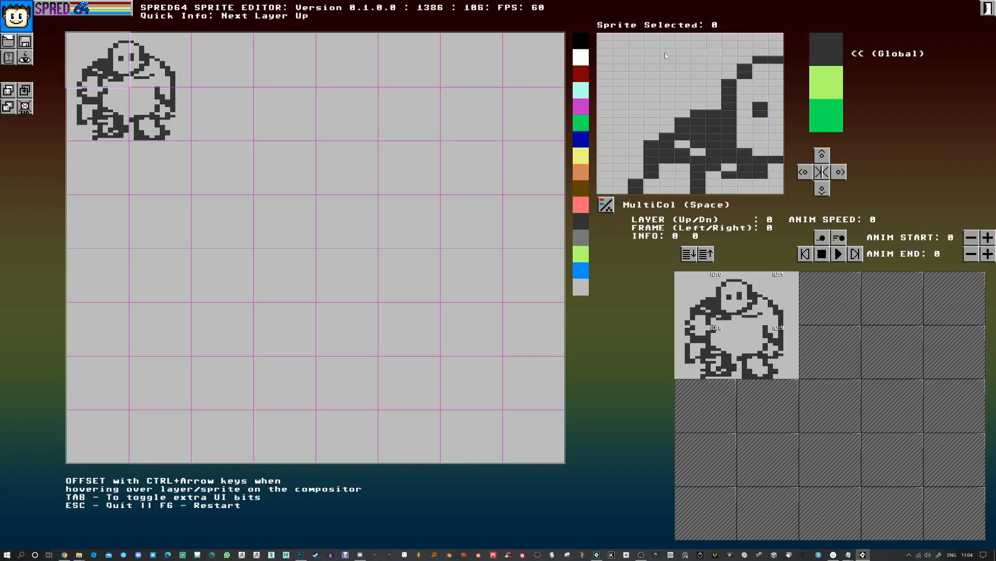
left_click(656, 189)
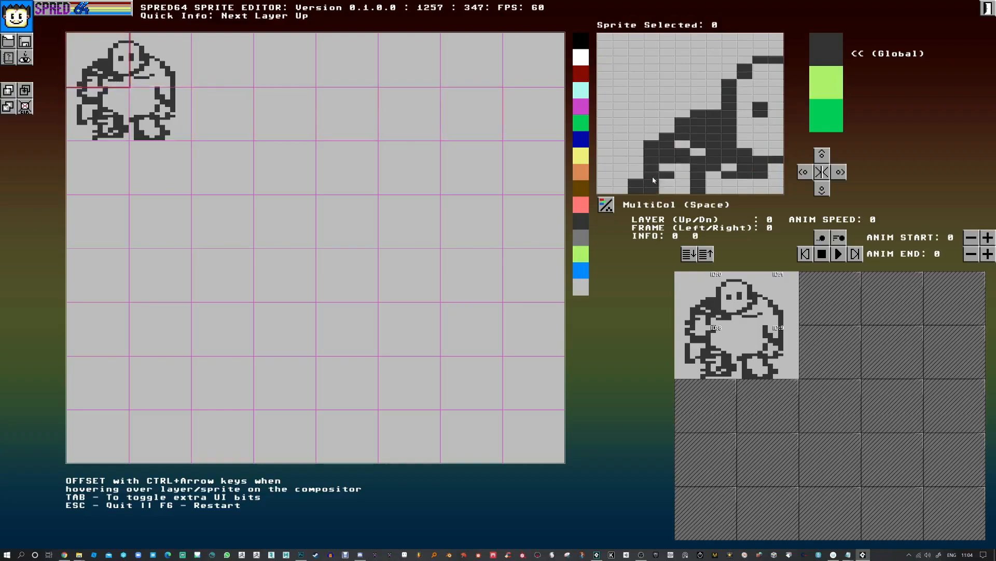
- Draw a short dark grey chest crease running inward from the arm in sprite 8
left_click(83, 102)
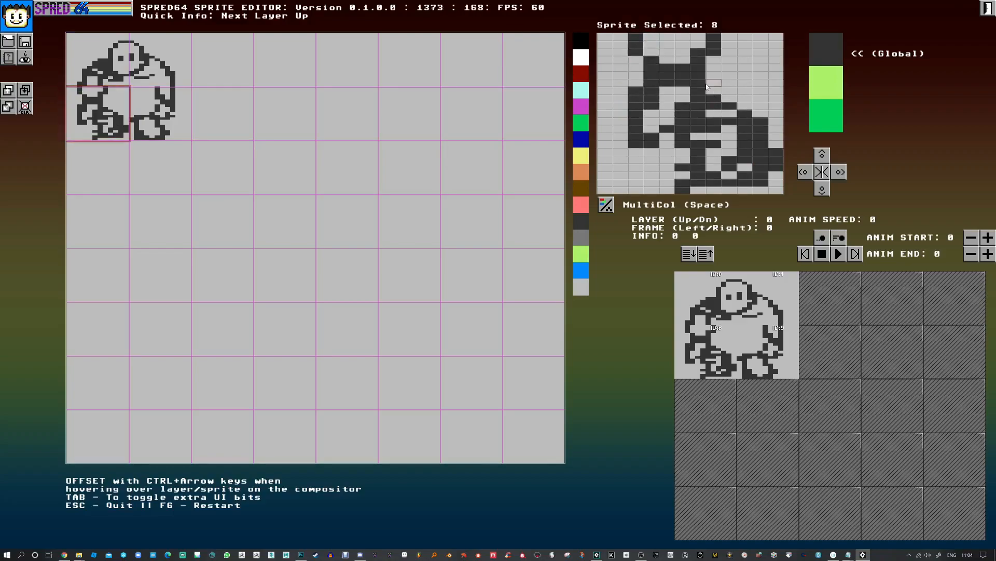
left_click_drag(731, 61, 744, 60)
left_click(728, 53)
left_click(714, 60)
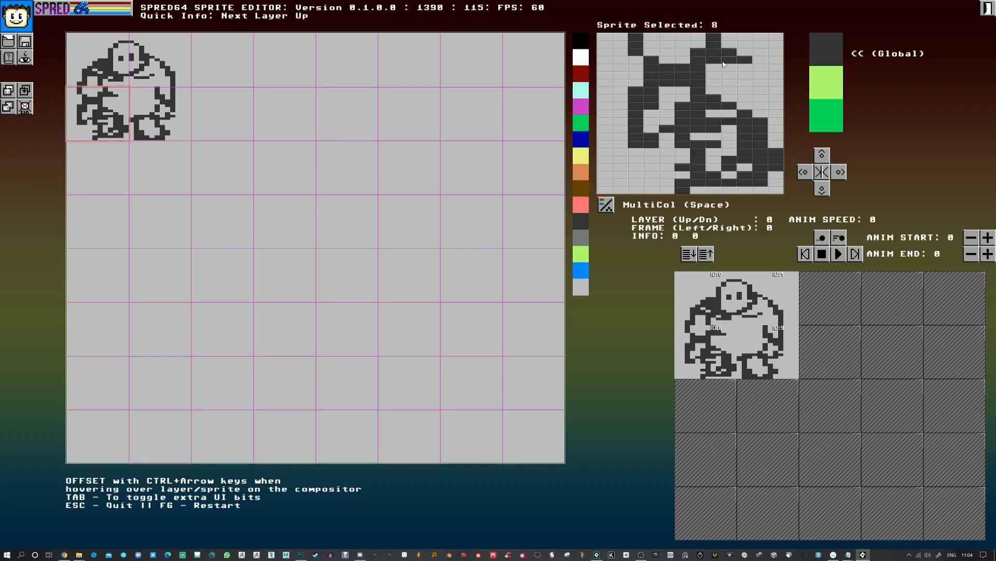
- Draw a short slanted dark grey chest crease and a single navel pixel in sprite 9
left_click(136, 99)
left_click(633, 53)
left_click_drag(605, 59, 649, 54)
right_click(605, 59)
right_click(622, 60)
right_click(635, 53)
left_click(625, 61)
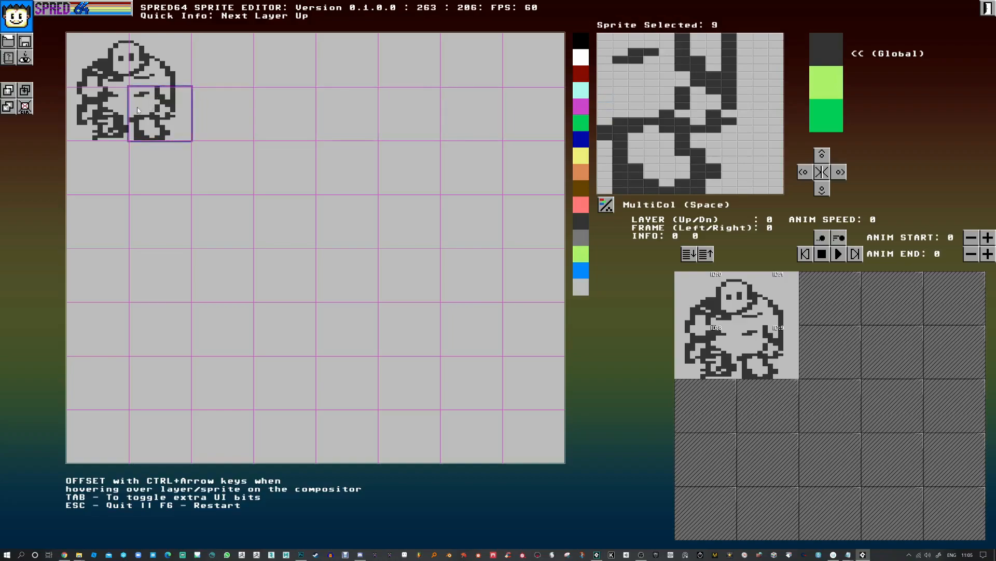
left_click(605, 97)
- Fill the crotch area between the legs with dark grey in sprites 8 and 9, thickening the waistline above the thighs
left_click(605, 125)
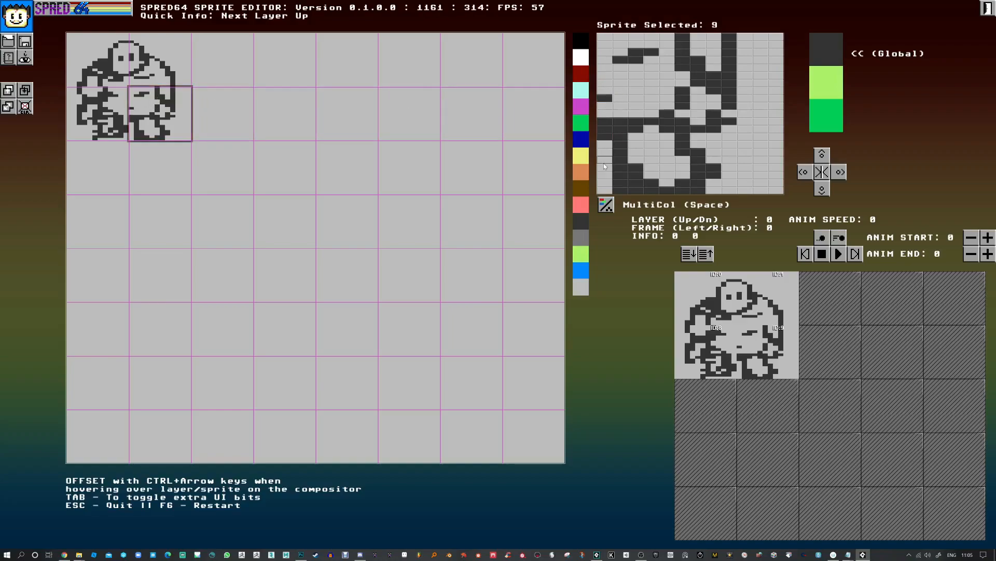
left_click(100, 125)
mouse_move(769, 119)
left_mouse_down()
mouse_move(755, 114)
mouse_move(776, 136)
mouse_move(746, 107)
mouse_move(727, 106)
left_mouse_up()
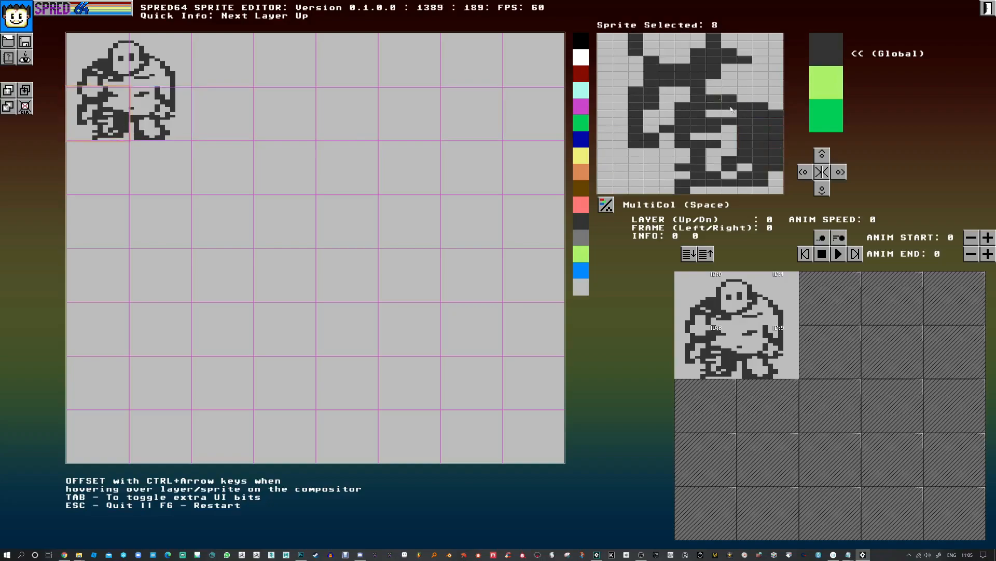
left_click(151, 123)
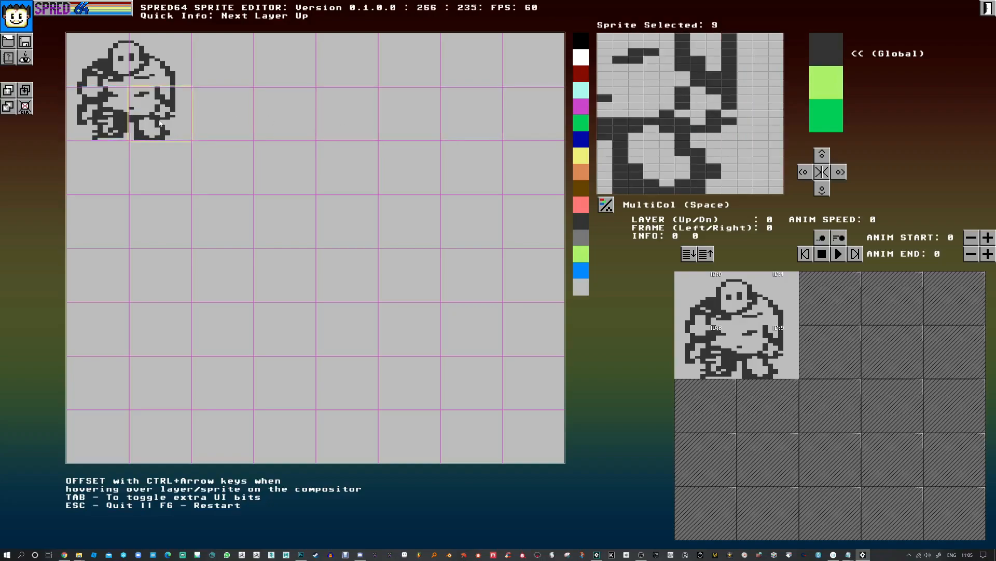
left_click(667, 129)
mouse_move(608, 161)
left_mouse_down()
mouse_move(618, 122)
mouse_move(649, 117)
left_mouse_up()
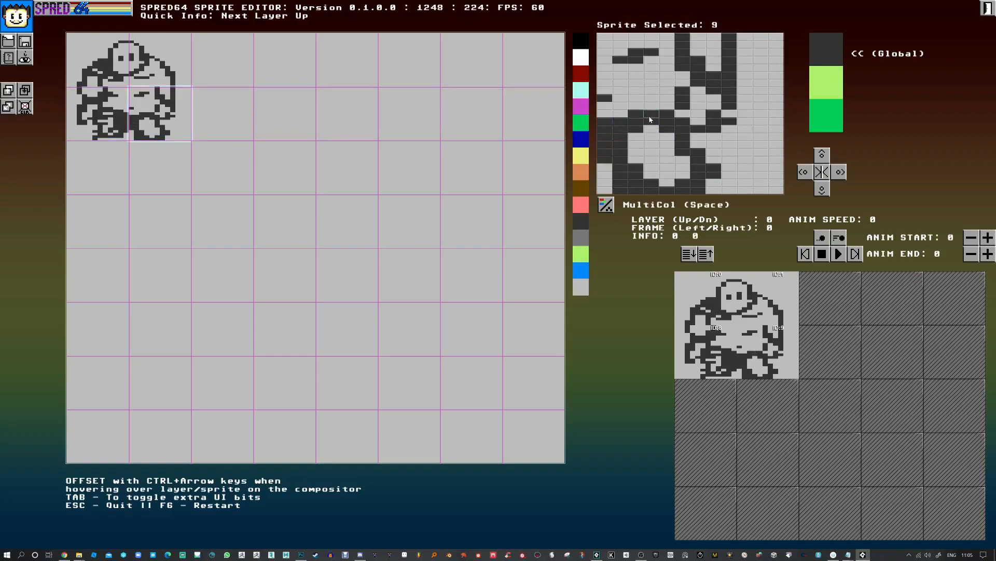
- Hollow out the leg in sprite 8 and redraw the leg outline in sprite 9 with a narrower lower part
left_click(101, 114)
mouse_move(751, 133)
left_mouse_down()
mouse_move(722, 162)
mouse_move(706, 133)
mouse_move(728, 171)
mouse_move(718, 181)
mouse_move(745, 169)
mouse_move(744, 180)
mouse_move(689, 161)
mouse_move(697, 165)
mouse_move(683, 145)
mouse_move(721, 164)
mouse_move(699, 138)
mouse_move(708, 161)
mouse_move(754, 159)
mouse_move(745, 190)
left_mouse_up()
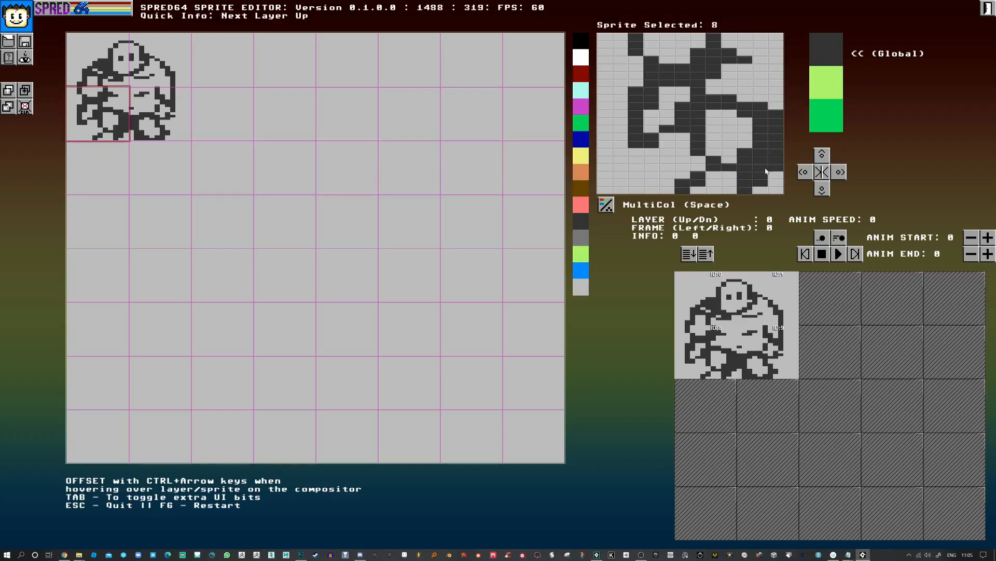
left_click(157, 139)
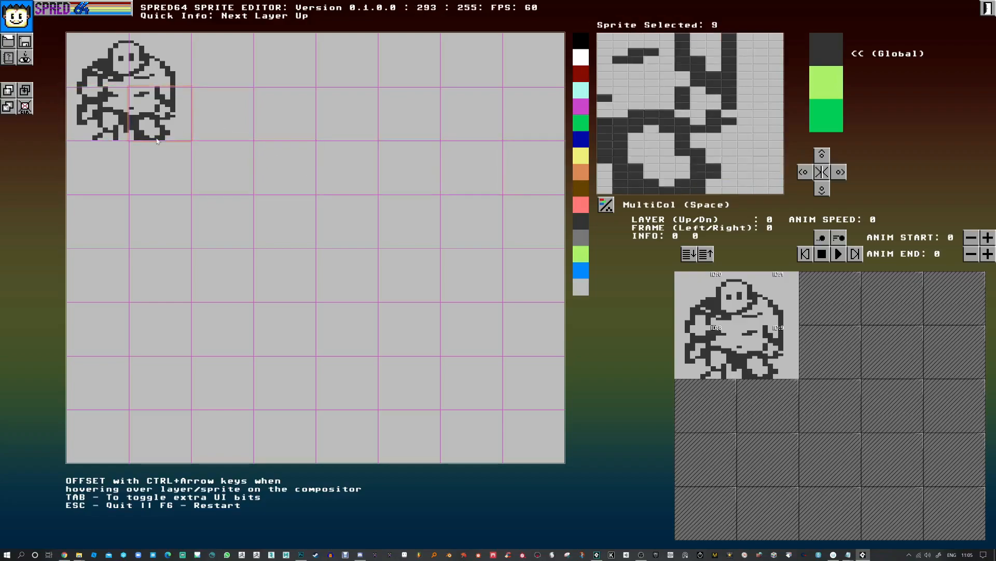
mouse_move(618, 167)
left_mouse_down()
mouse_move(622, 194)
mouse_move(634, 183)
mouse_move(654, 182)
mouse_move(642, 193)
mouse_move(693, 189)
mouse_move(638, 169)
mouse_move(647, 192)
mouse_move(707, 180)
left_mouse_up()
right_click(698, 167)
right_click(699, 182)
right_click(685, 152)
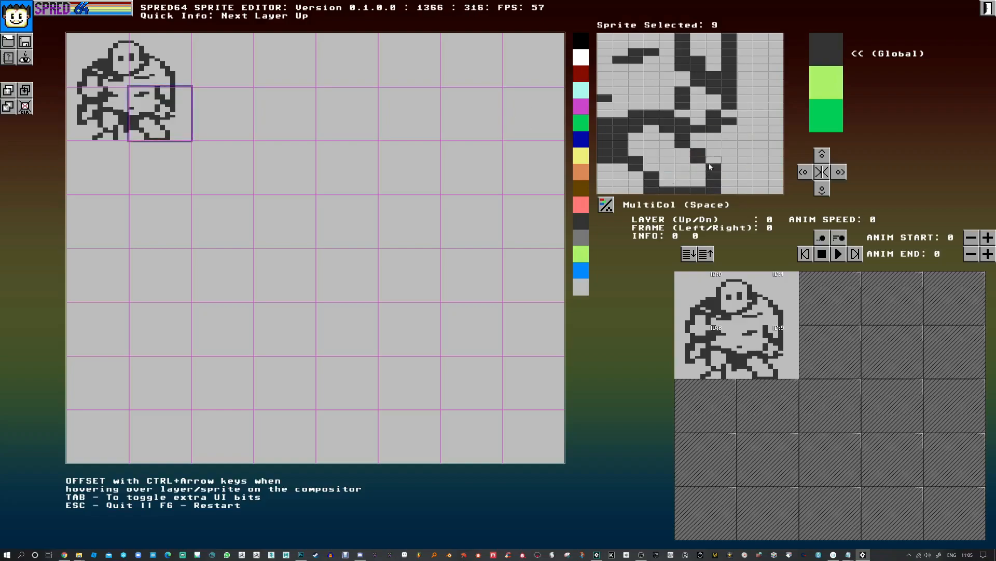
right_click(714, 166)
right_click(714, 179)
left_click(698, 187)
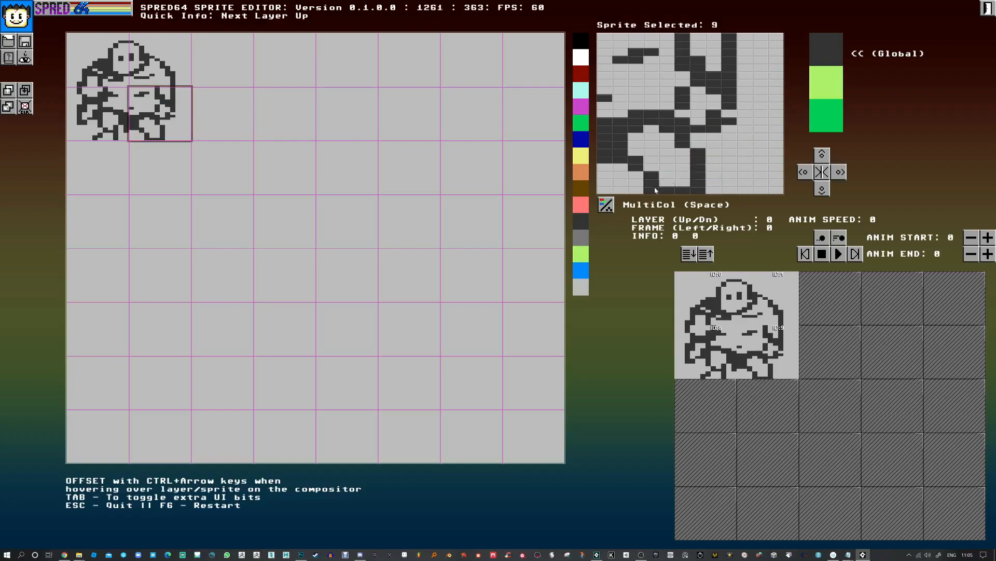
- Straighten both sides of the leg in sprite 9, moving the lower inner edge outward and erasing leftover pixels
left_click_drag(637, 184, 638, 190)
right_click(651, 177)
right_click(651, 183)
left_click_drag(685, 152, 684, 160)
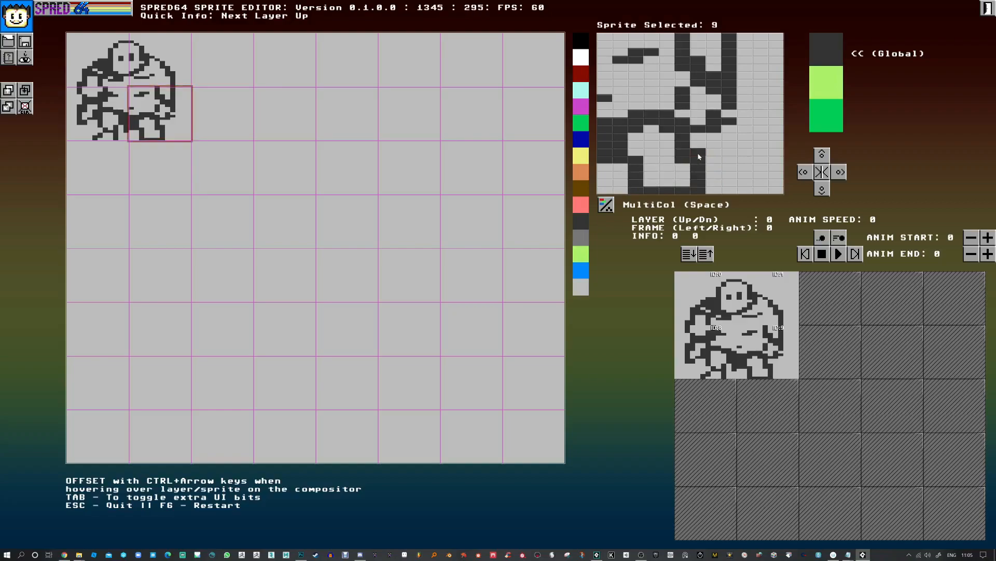
right_click(699, 156)
right_click(637, 158)
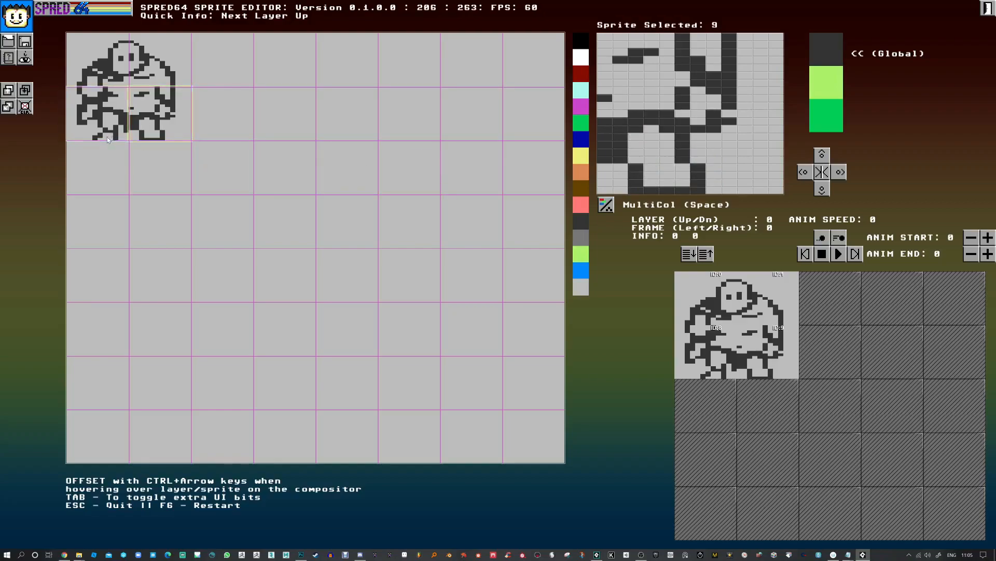
- Extend the outer leg edge down to a one-pixel foot tip in sprite 9, and start the ankle line
left_click(682, 177)
left_click(682, 169)
right_click(698, 168)
right_click(699, 176)
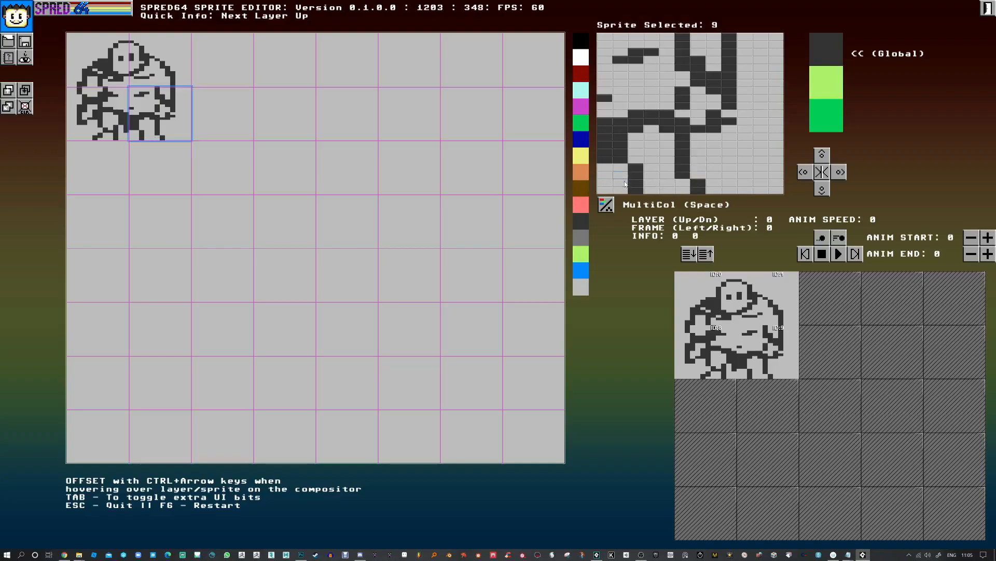
left_click_drag(646, 167, 656, 167)
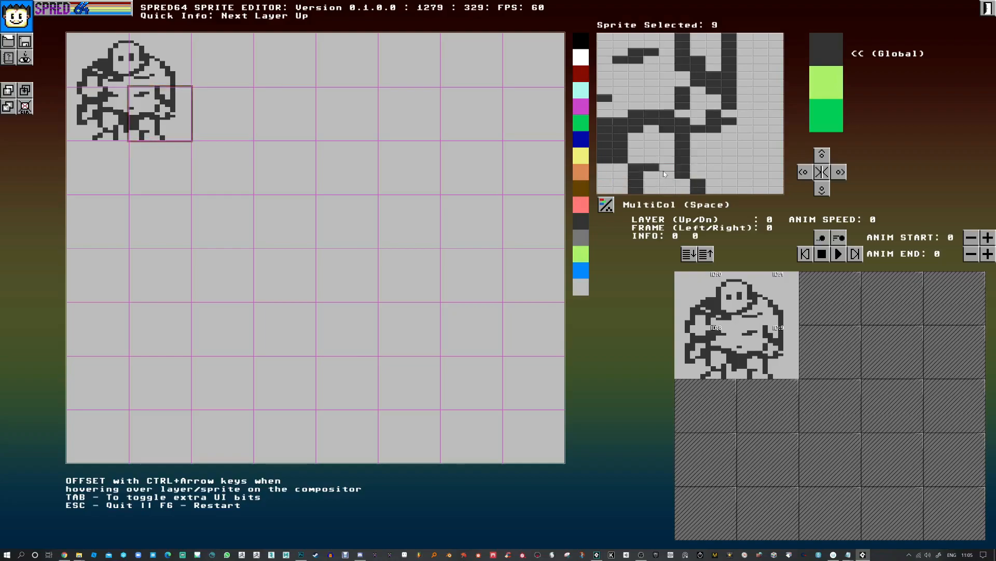
- Thicken the ankle lines in sprites 8 and 9 and round off the outlines of both hands
left_click(112, 137)
left_click(727, 155)
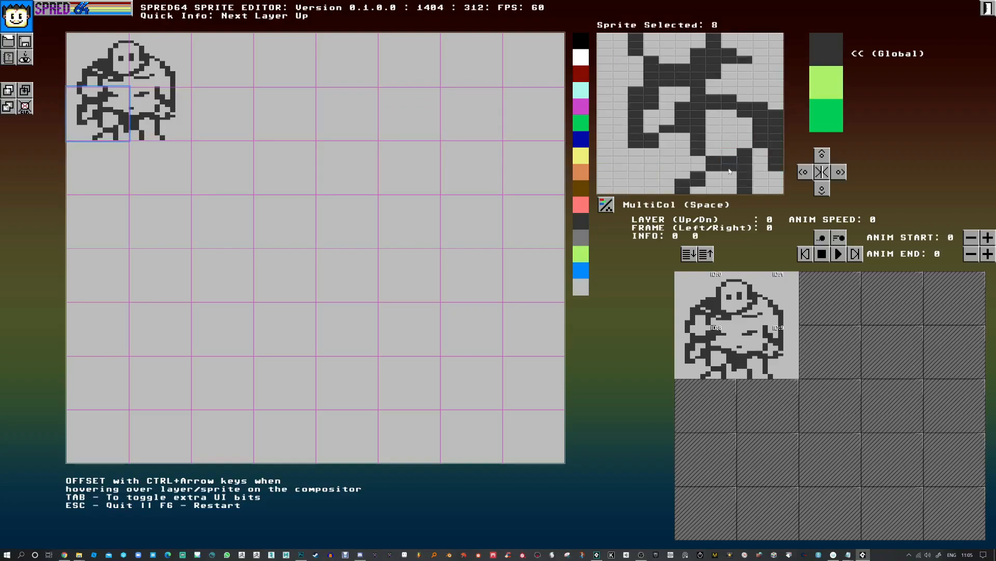
left_click(176, 125)
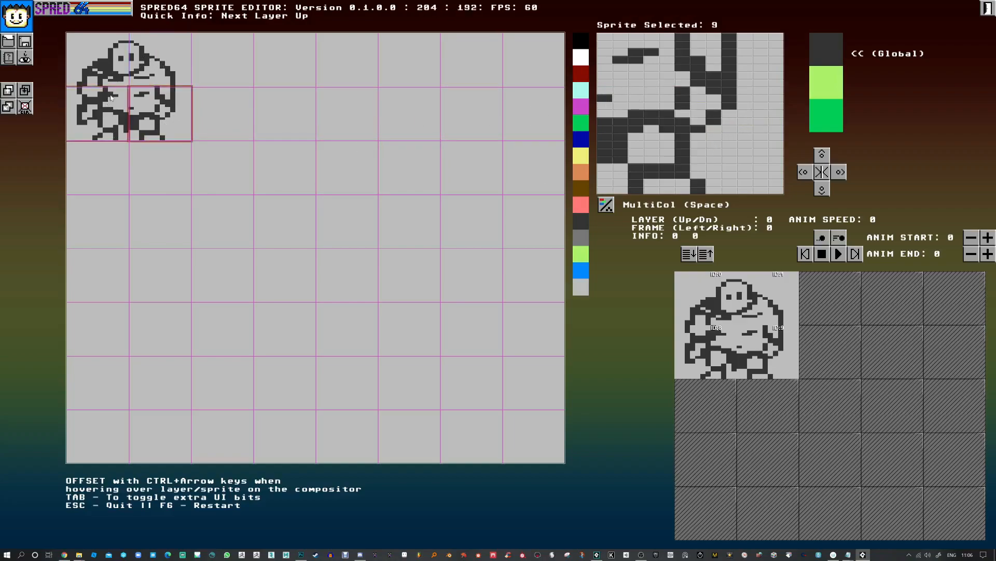
left_click(73, 124)
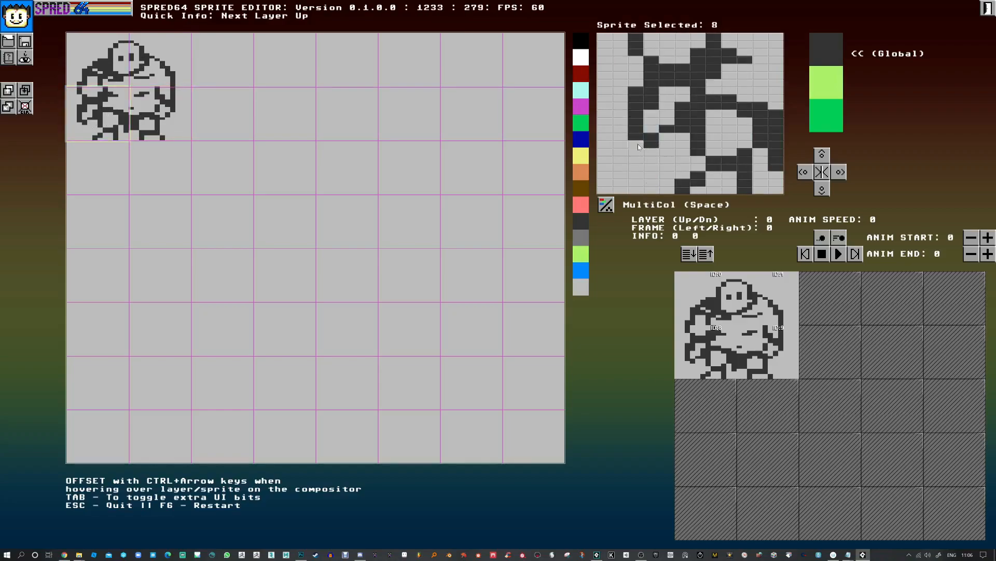
- Fill the arm, hand, leg and foot in sprite 8 with the unique green colour
left_click(824, 122)
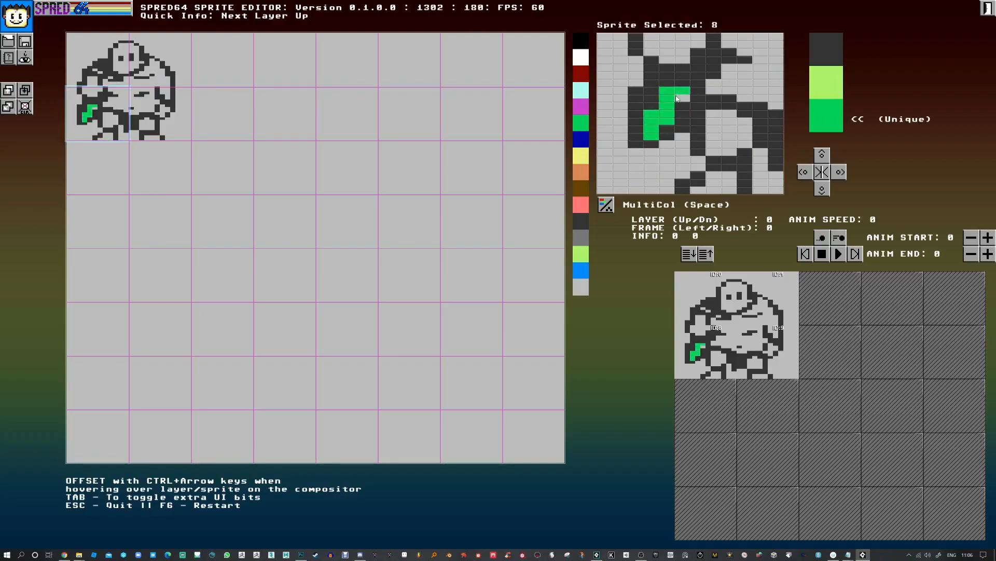
mouse_move(667, 37)
left_mouse_down()
mouse_move(664, 54)
mouse_move(682, 59)
mouse_move(683, 40)
mouse_move(698, 43)
left_mouse_up()
left_click(714, 114)
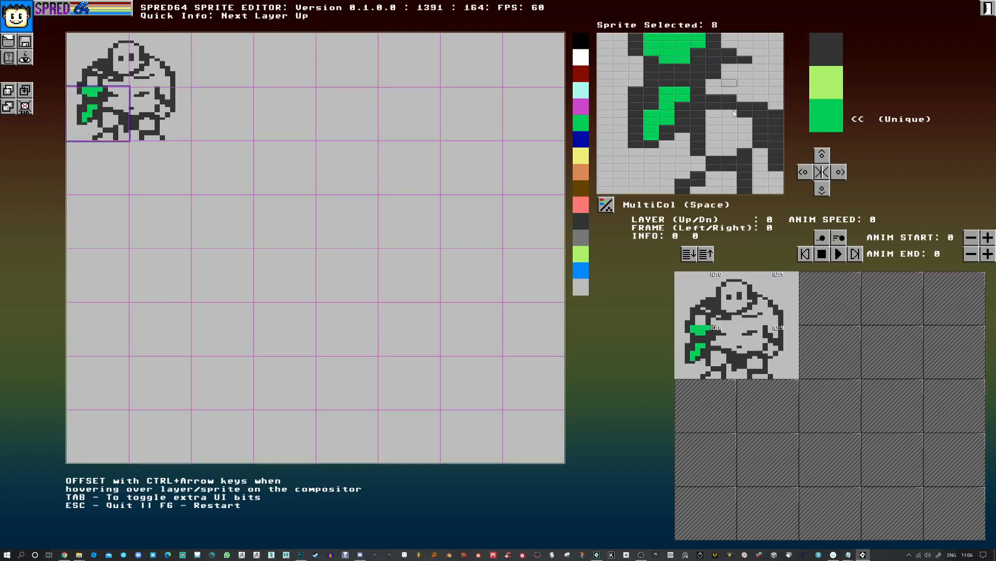
mouse_move(716, 123)
left_mouse_down()
mouse_move(729, 127)
mouse_move(725, 150)
left_mouse_up()
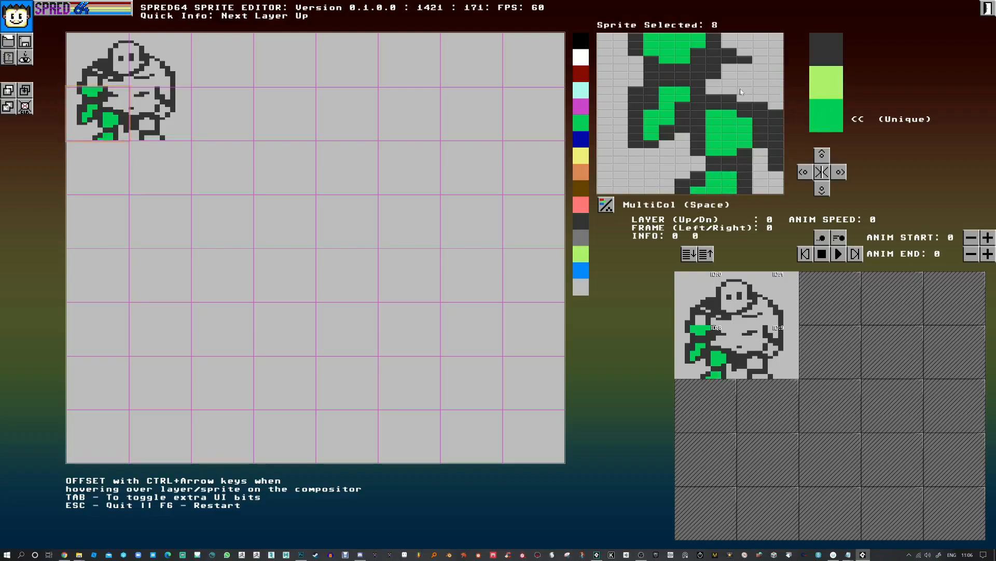
- Fill the torso area in sprite 8 with the unique green colour
left_click(828, 86)
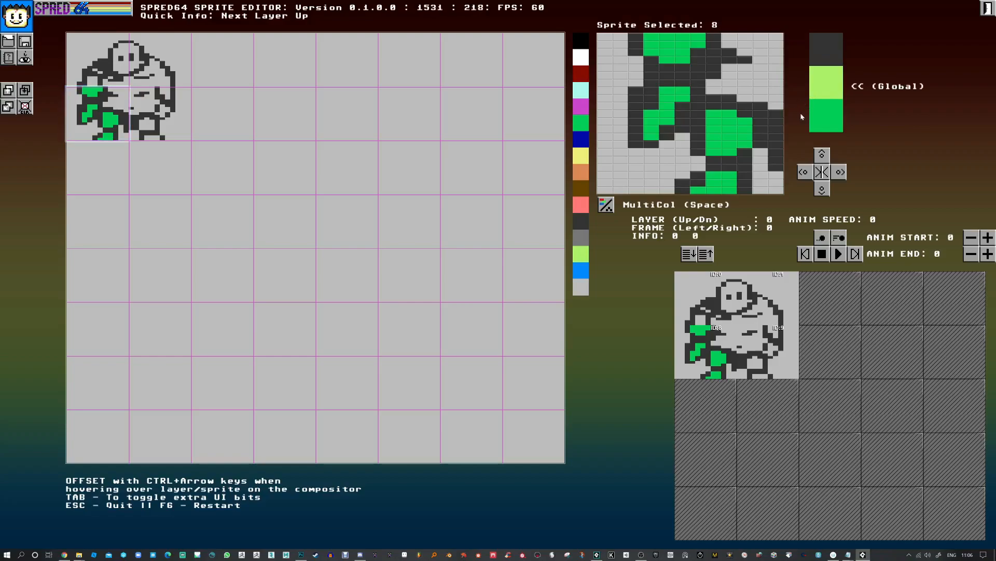
left_click(830, 108)
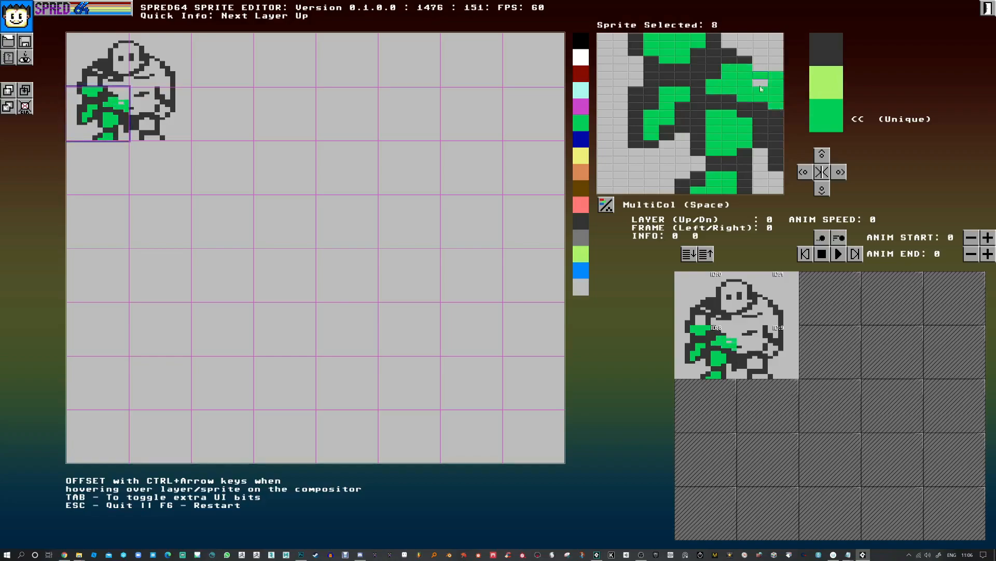
mouse_move(753, 51)
left_mouse_down()
mouse_move(736, 41)
mouse_move(766, 38)
mouse_move(776, 73)
left_mouse_up()
- Fill the shoulder, upper chest and half of the head in sprite 0 with green, leaving the eye dark grey
left_click(99, 58)
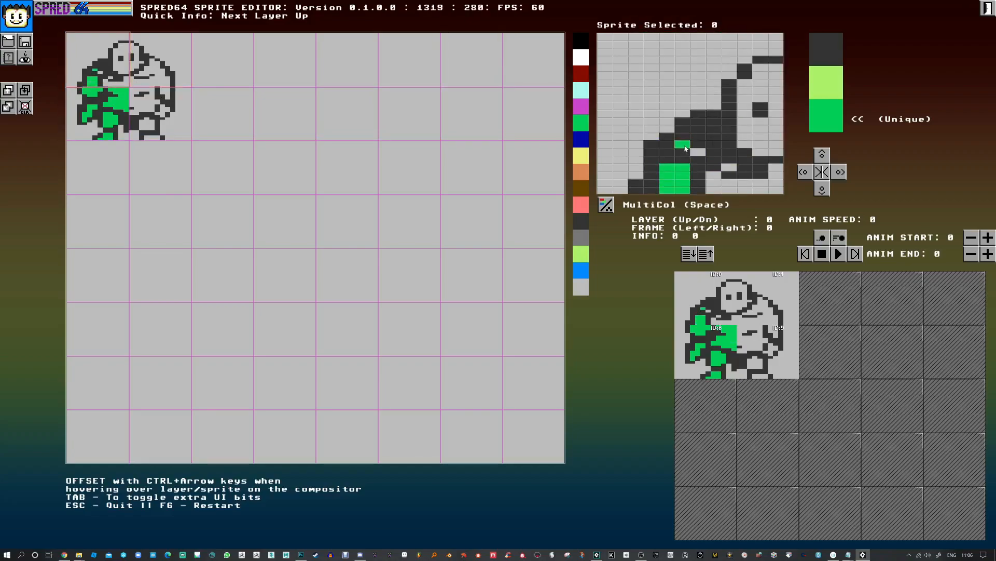
mouse_move(716, 179)
left_mouse_down()
mouse_move(731, 195)
mouse_move(761, 188)
left_mouse_up()
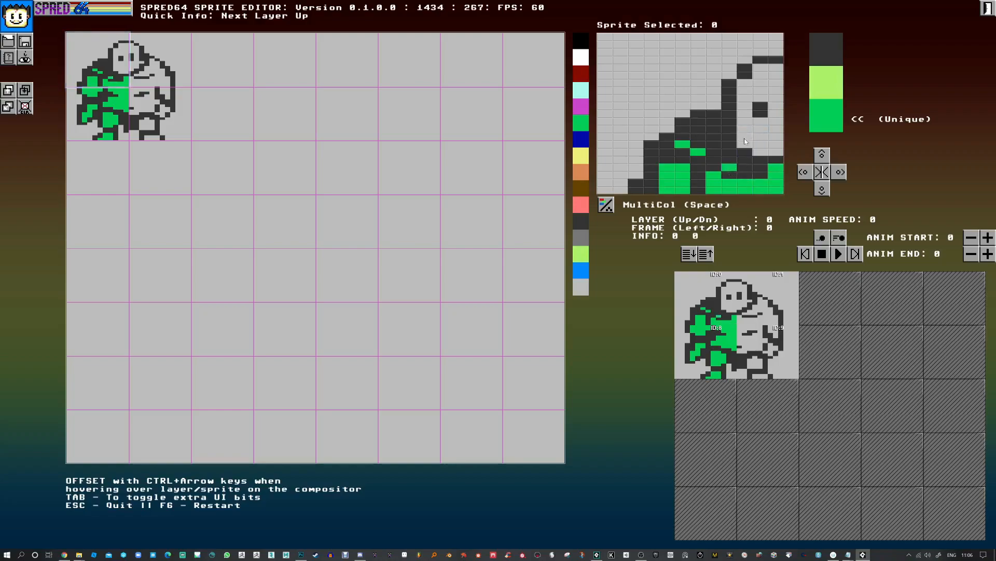
left_click_drag(746, 142, 749, 143)
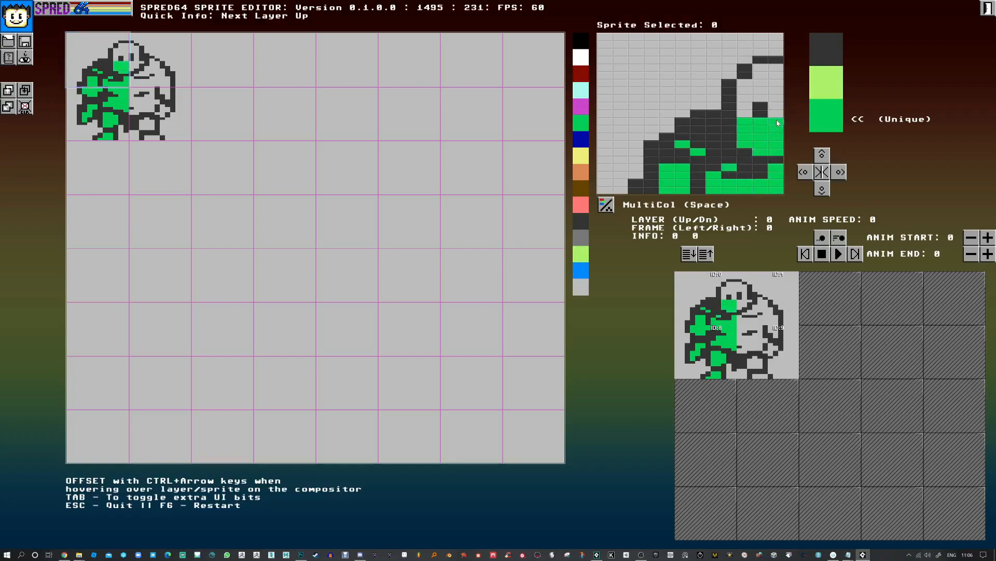
mouse_move(771, 94)
left_mouse_down()
mouse_move(746, 93)
mouse_move(760, 75)
mouse_move(776, 82)
left_mouse_up()
- Fill the other half of the head, the shoulder and the upper chest in sprite 1 with green
left_click(161, 60)
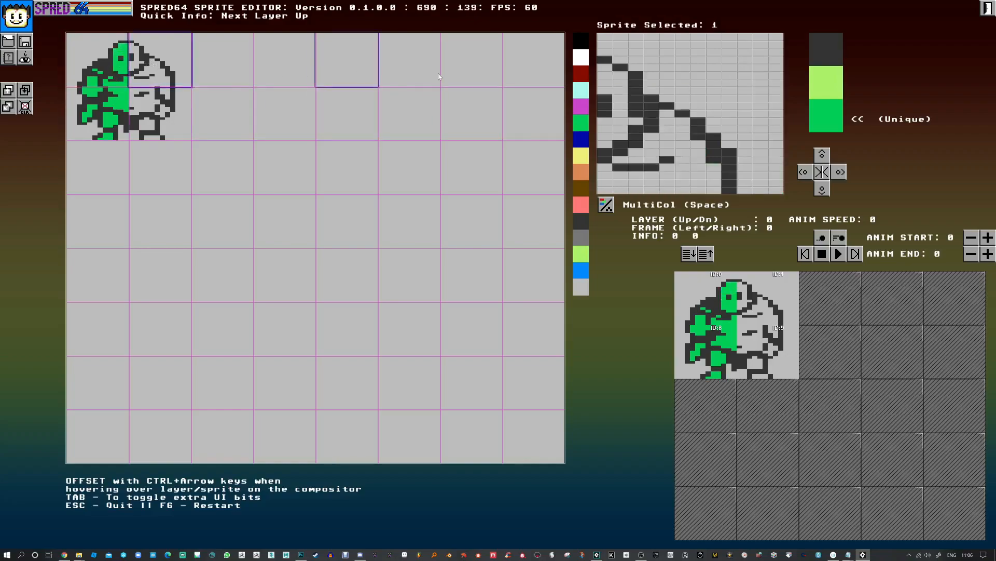
mouse_move(606, 122)
left_mouse_down()
mouse_move(606, 145)
mouse_move(618, 125)
mouse_move(606, 69)
left_mouse_up()
left_click(635, 121)
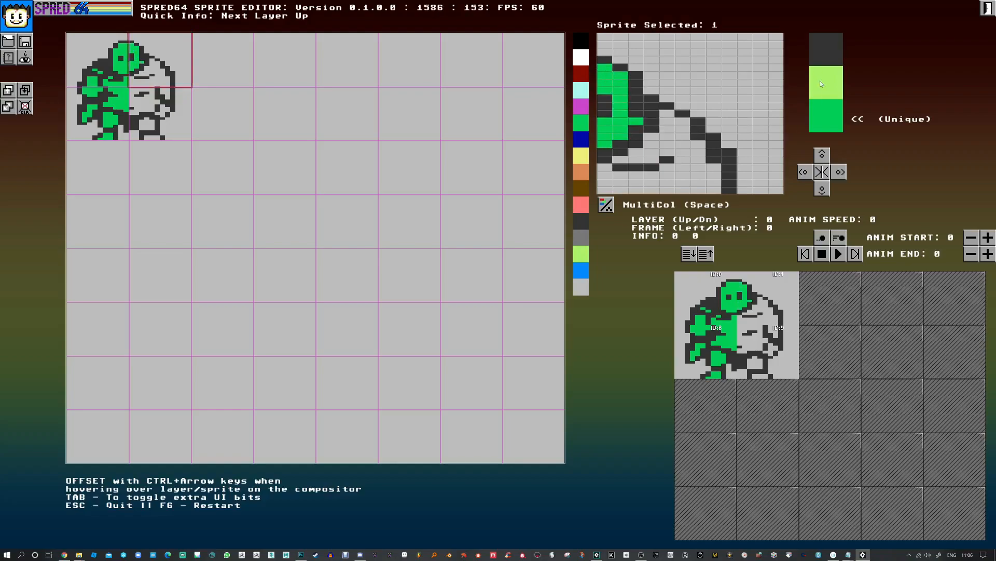
mouse_move(612, 166)
left_mouse_down()
mouse_move(667, 185)
mouse_move(696, 164)
mouse_move(709, 187)
mouse_move(695, 189)
mouse_move(712, 170)
mouse_move(688, 161)
mouse_move(674, 119)
mouse_move(667, 151)
mouse_move(652, 137)
mouse_move(652, 157)
mouse_move(628, 162)
mouse_move(690, 144)
left_mouse_up()
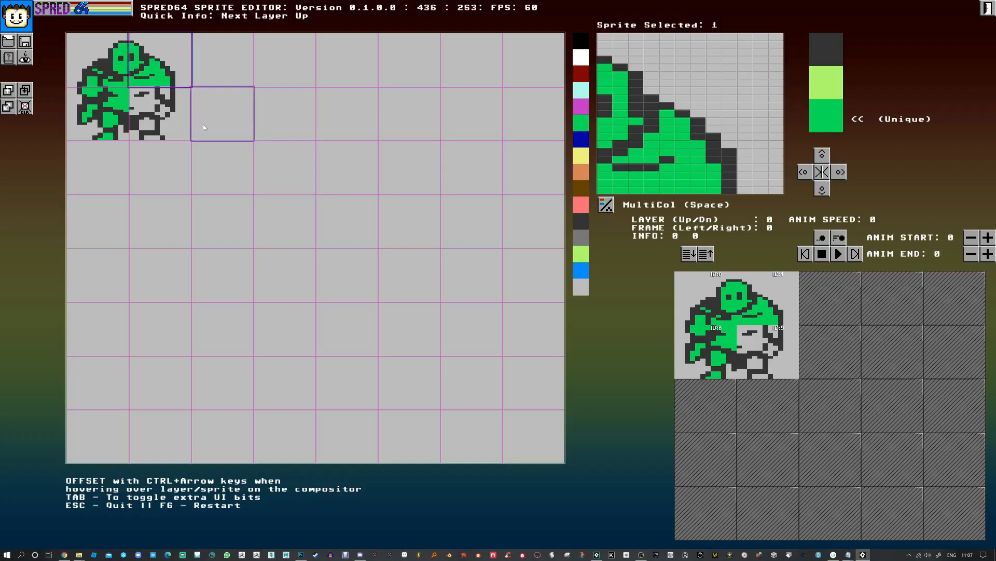
- Fill the arm, hand, torso, leg and foot in sprite 9 with green
left_click(180, 99)
left_click_drag(708, 42, 716, 71)
mouse_move(673, 37)
left_mouse_down()
mouse_move(611, 39)
mouse_move(609, 49)
mouse_move(668, 47)
mouse_move(638, 79)
mouse_move(607, 78)
mouse_move(626, 95)
mouse_move(606, 113)
mouse_move(642, 92)
mouse_move(664, 106)
mouse_move(665, 76)
mouse_move(643, 100)
mouse_move(680, 77)
mouse_move(692, 116)
mouse_move(684, 115)
mouse_move(695, 102)
mouse_move(698, 121)
mouse_move(710, 110)
mouse_move(658, 141)
mouse_move(650, 130)
mouse_move(646, 156)
mouse_move(638, 136)
mouse_move(645, 159)
mouse_move(667, 157)
left_mouse_up()
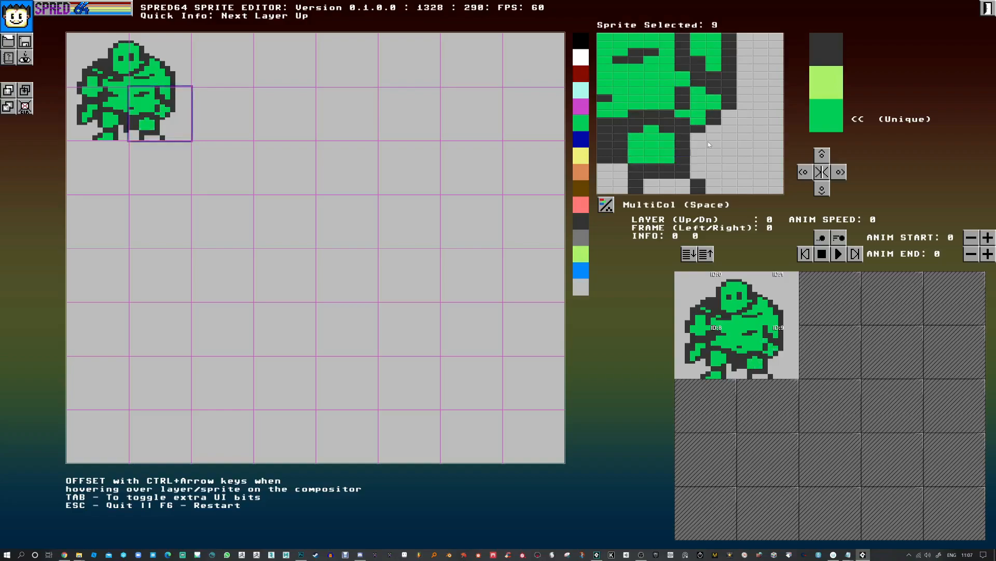
left_click_drag(673, 187, 684, 192)
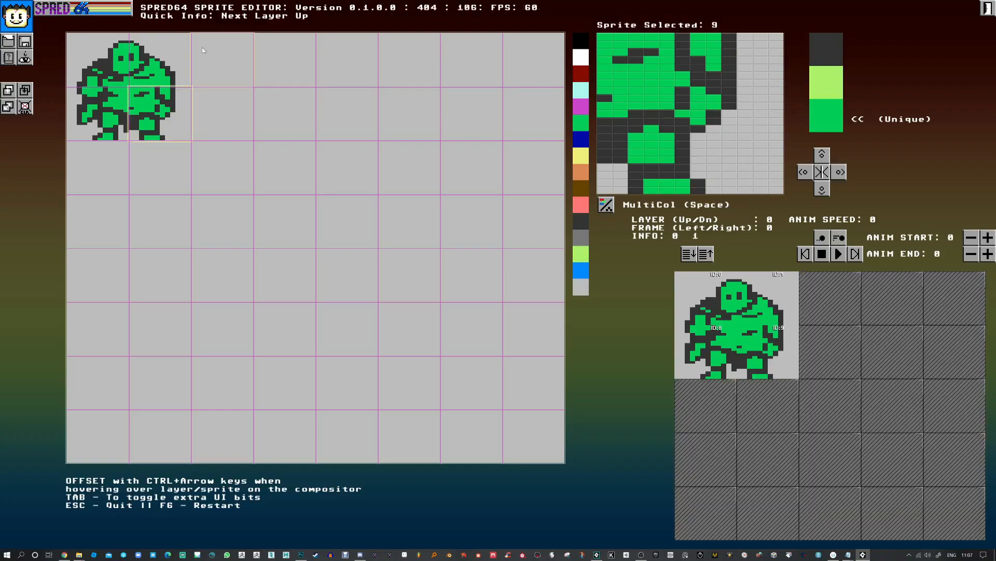
- Hide the extra interface details and slim the fist in sprite 8 by redrawing its outer dark grey outline one pixel inward and erasing the excess
key("Tab")
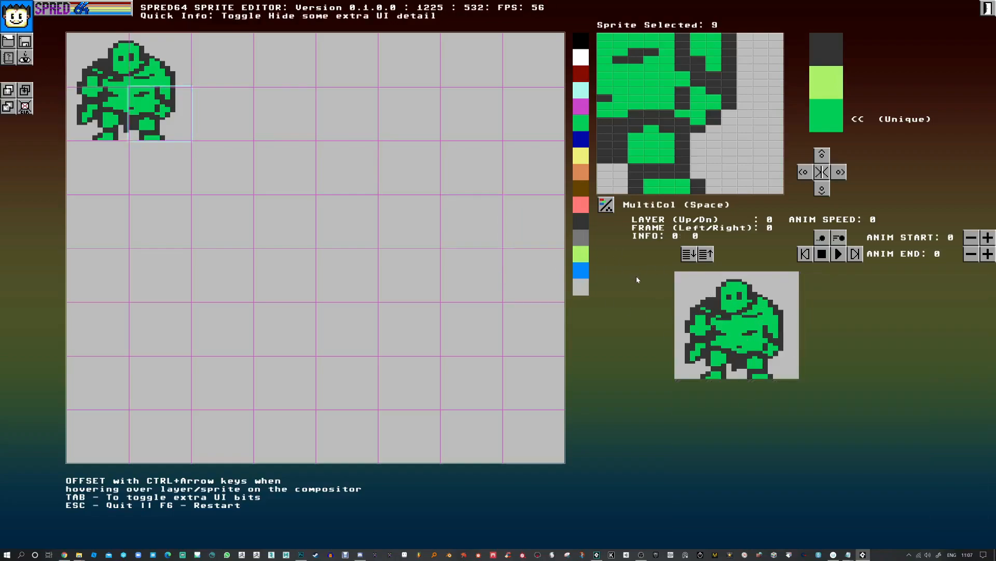
left_click(103, 128)
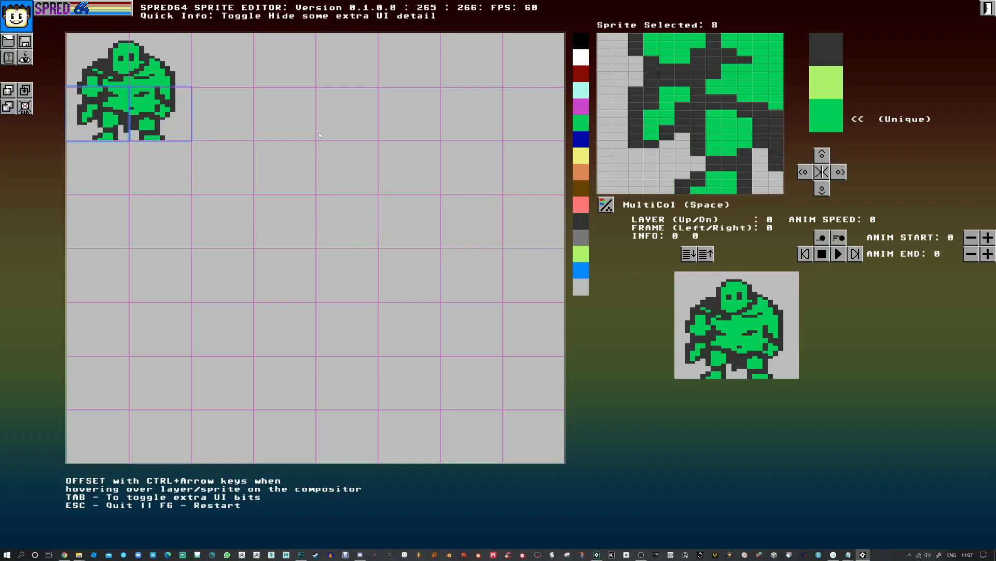
left_click(825, 54)
left_click_drag(647, 113, 655, 130)
left_click_drag(635, 90, 647, 143)
right_click(642, 143)
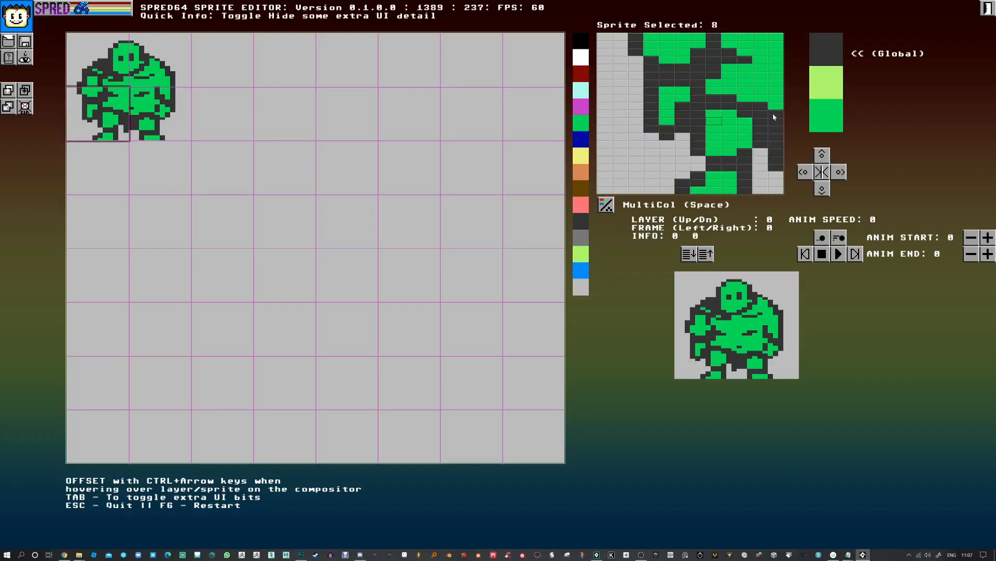
- Reshape the fist in sprite 8 with green fill and dark grey pixels that define the thumb and fingers
left_click(822, 115)
left_click(681, 114)
left_click(682, 120)
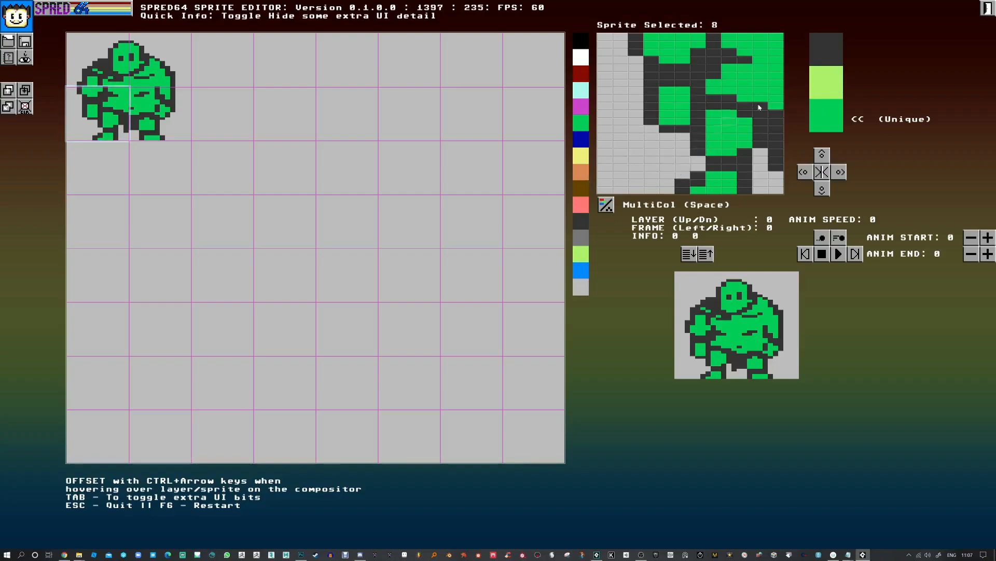
left_click(811, 60)
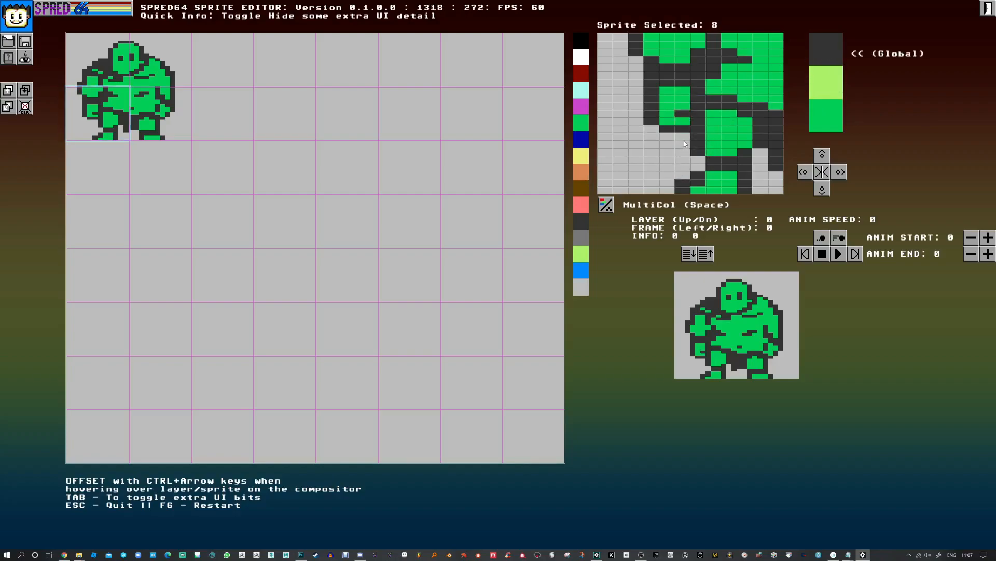
left_click(683, 107)
left_click(825, 123)
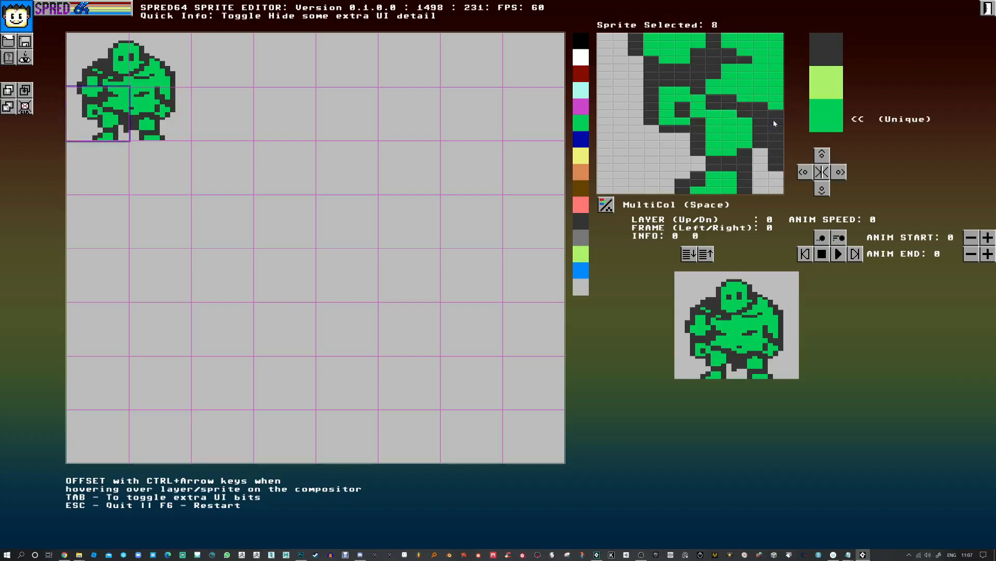
left_click(825, 51)
left_click(712, 115)
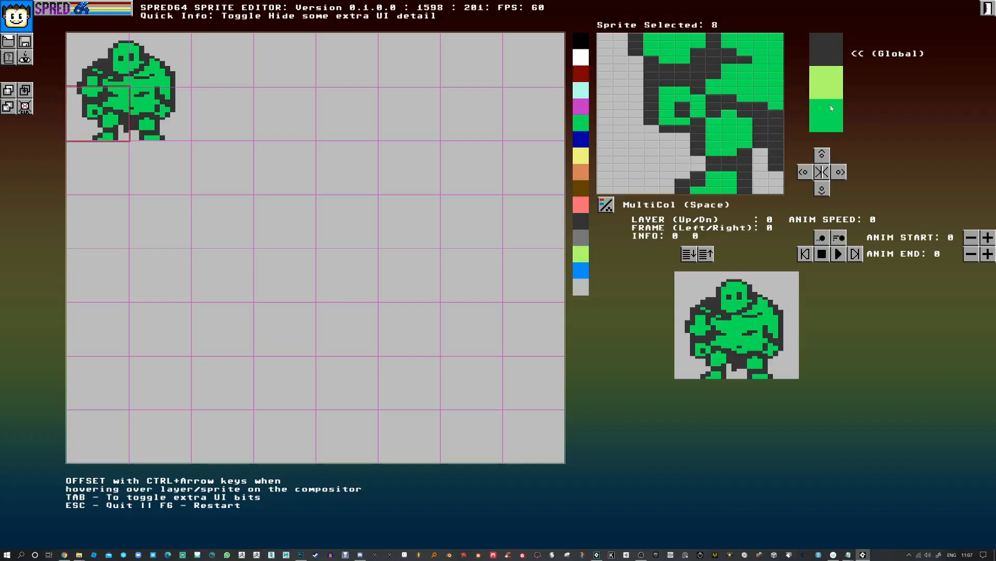
- Paint broken light green highlight stripes on the chest and shoulder in sprite 1
left_click(150, 95)
left_click(146, 81)
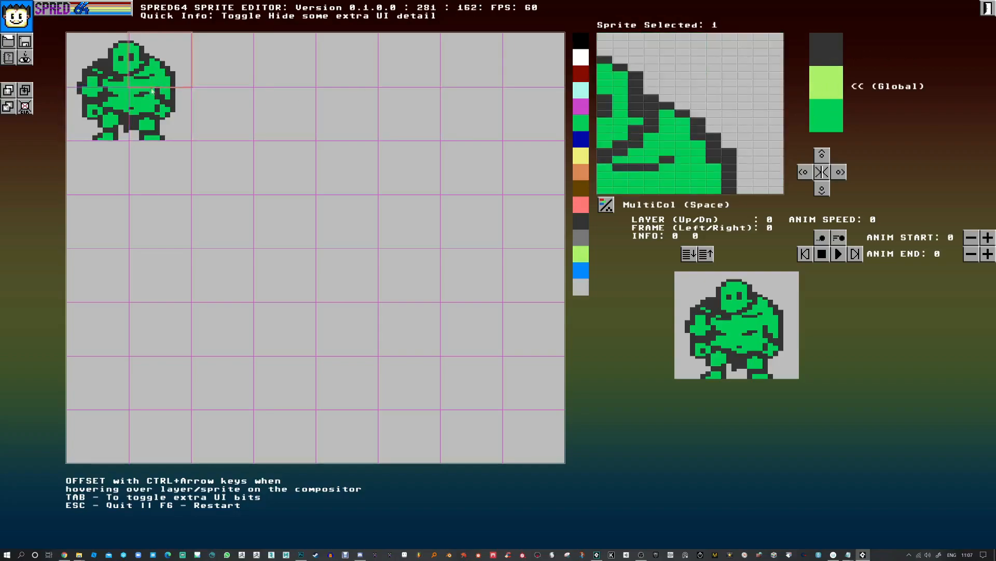
left_click(651, 184)
left_click(666, 189)
left_click(636, 189)
left_click(620, 182)
mouse_move(697, 177)
left_mouse_down()
mouse_move(712, 174)
mouse_move(710, 188)
mouse_move(707, 173)
mouse_move(697, 182)
mouse_move(698, 150)
mouse_move(673, 129)
left_mouse_up()
- Trim the shoulder highlights in sprite 1 by repainting the topmost and some edge pixels green
left_click(825, 125)
left_click(821, 91)
left_click(668, 114)
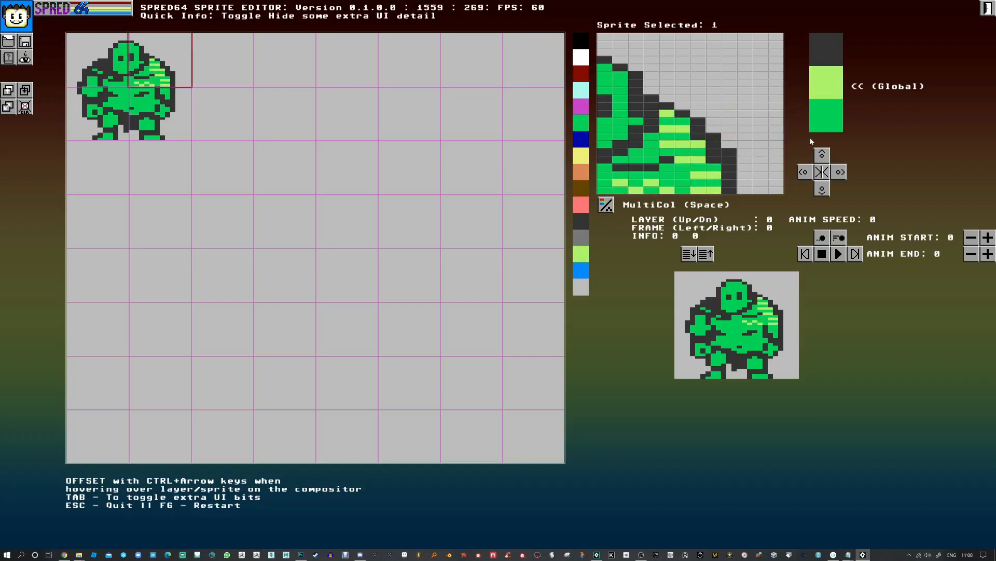
left_click(818, 123)
left_click(669, 115)
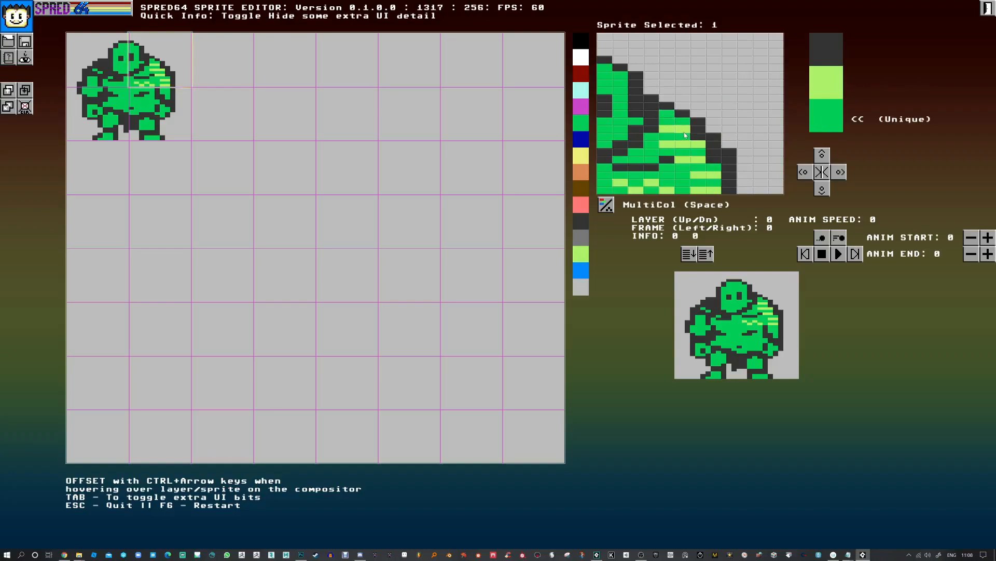
left_click(714, 175)
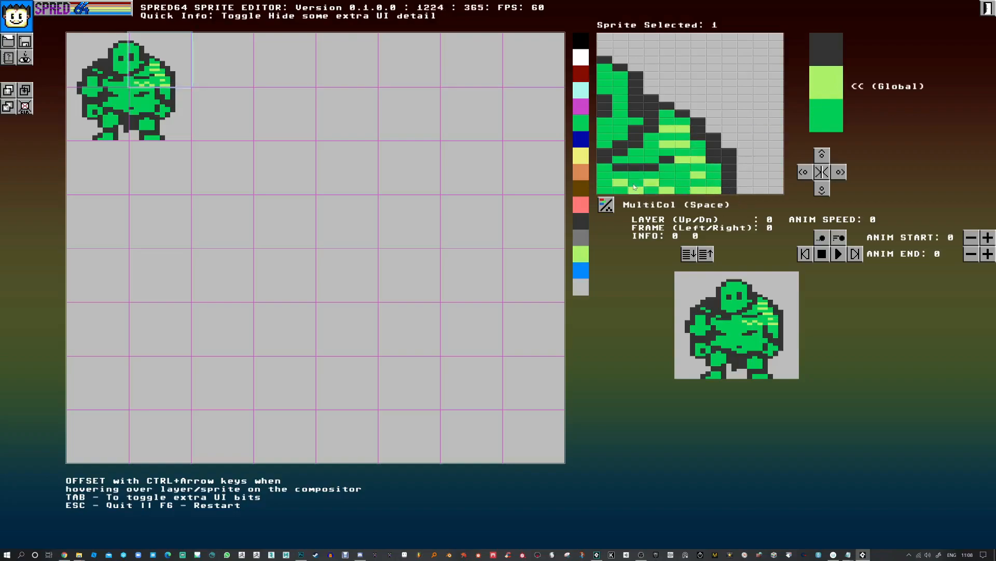
- Add light green highlight pixels to the belly in sprite 9 and draw a dark grey mouth on the face
left_click(142, 100)
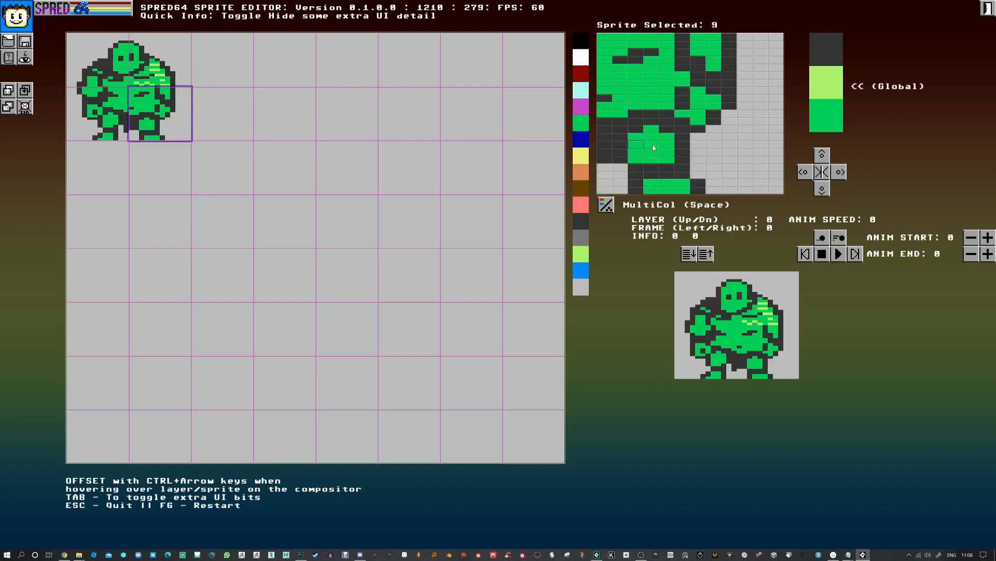
left_click(651, 75)
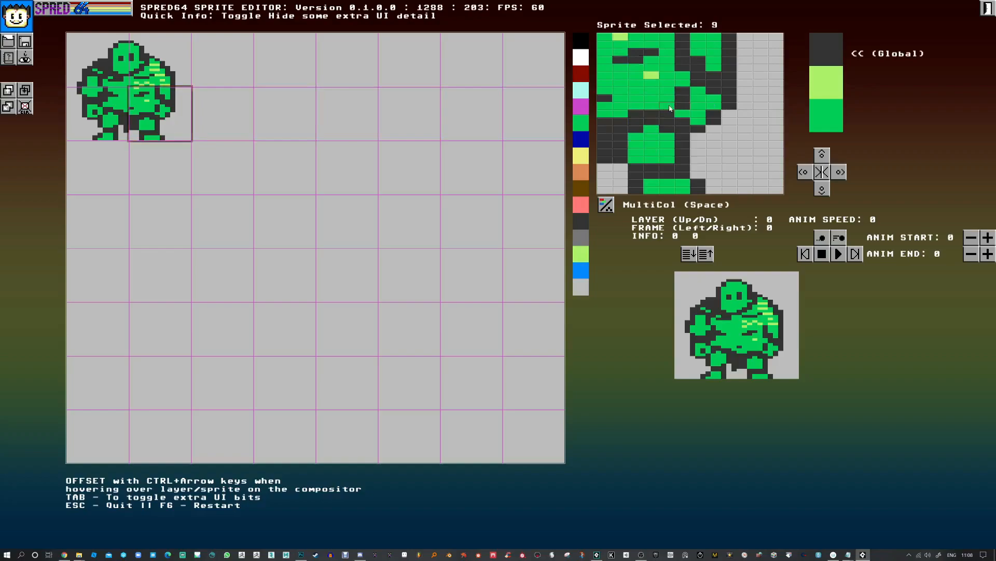
left_click(103, 67)
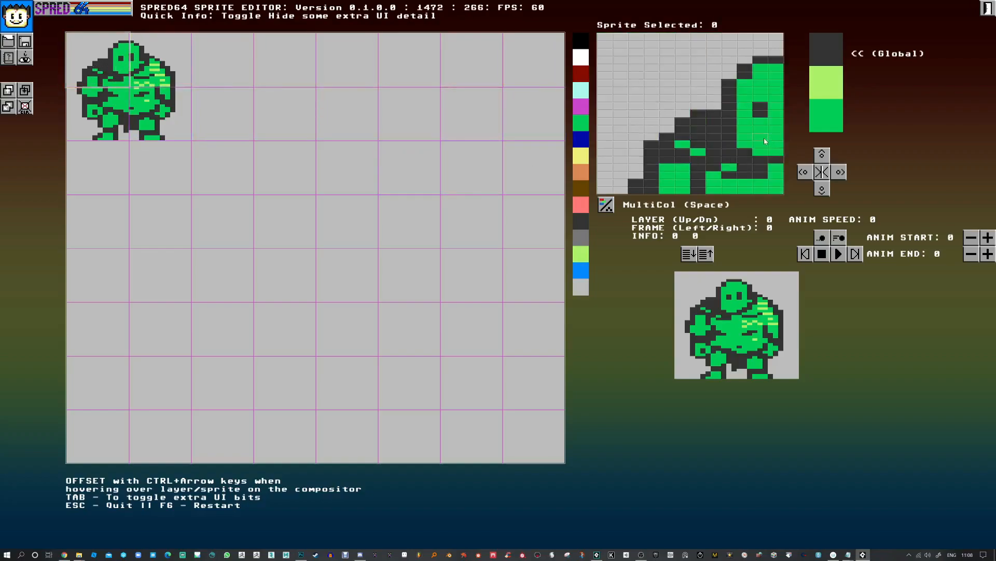
left_click(174, 60)
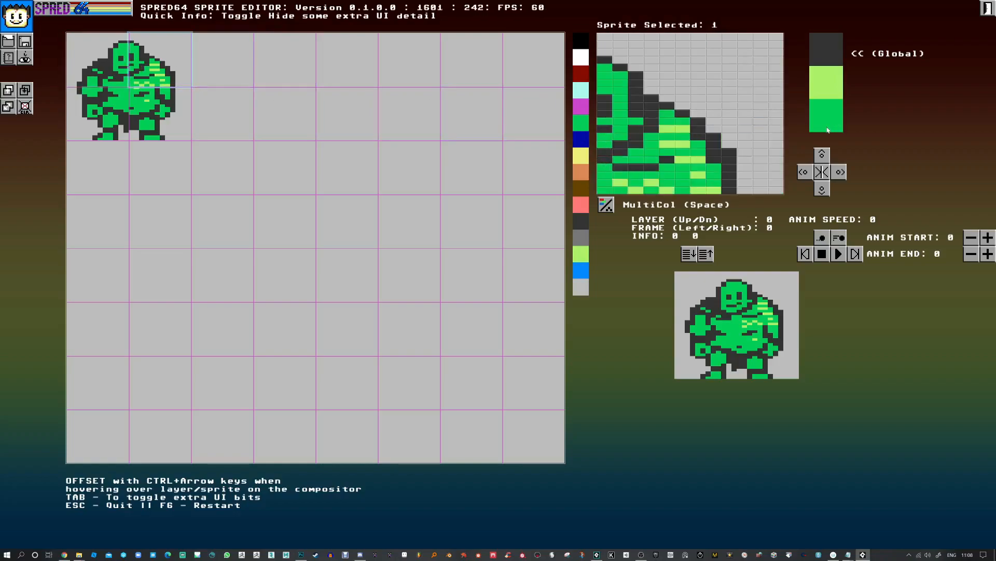
- Paint light green pixels above and below both eyes in sprites 0 and 1
left_click(128, 60)
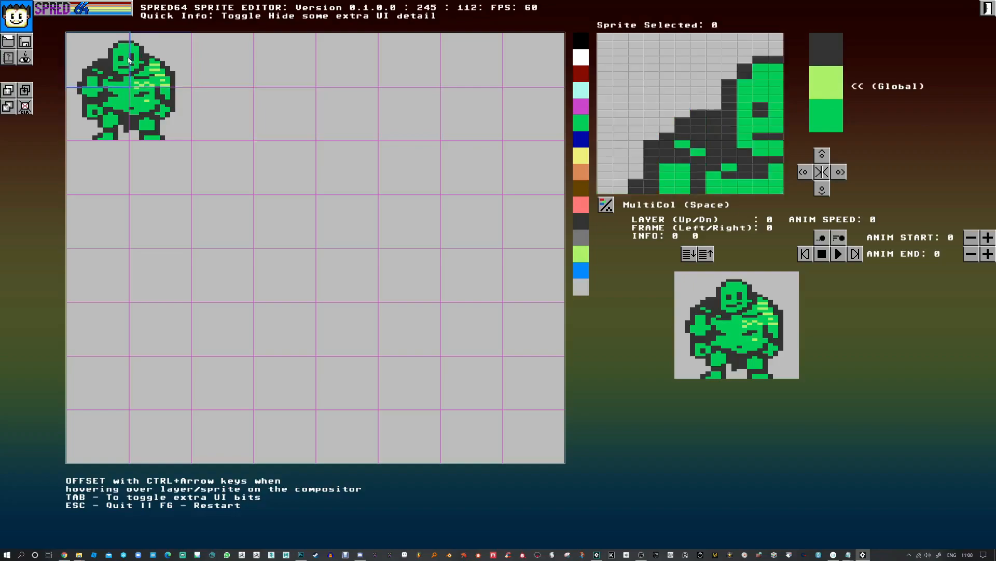
left_click(760, 98)
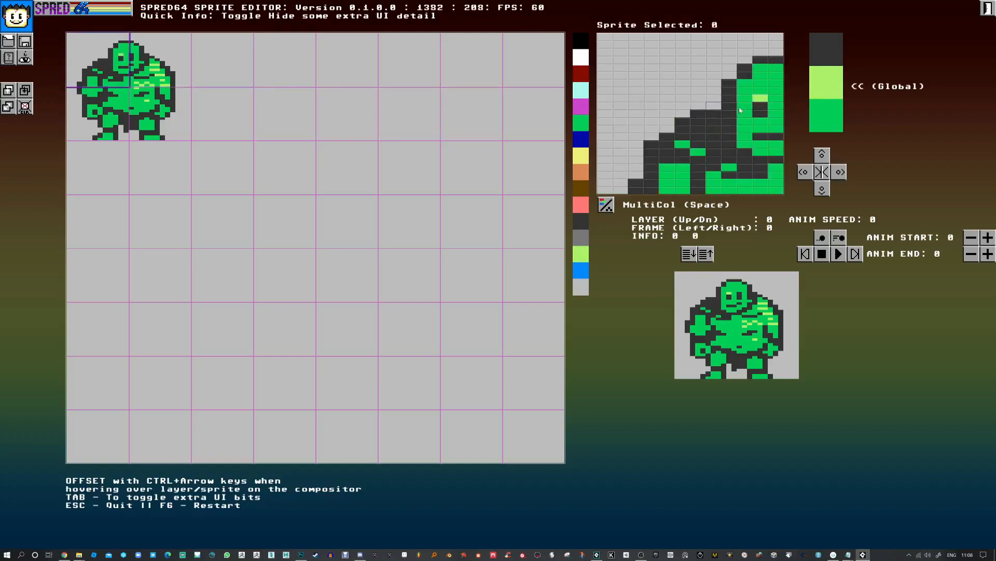
left_click(151, 65)
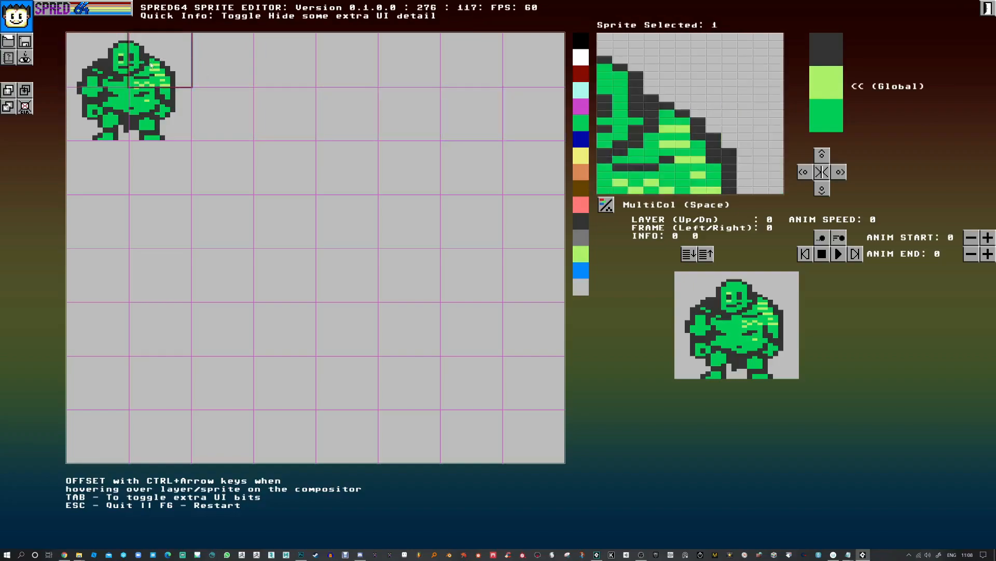
left_click(605, 113)
left_click(604, 89)
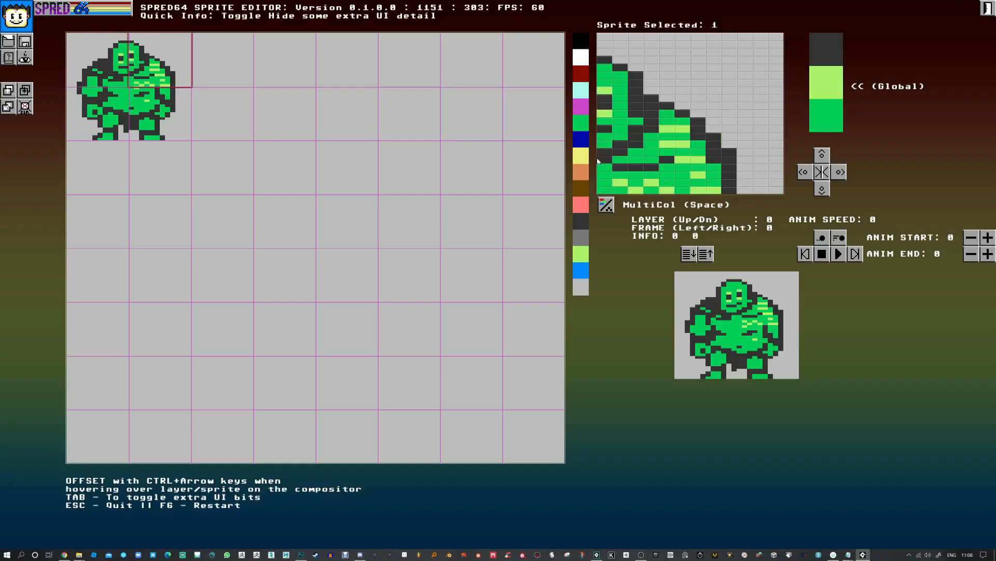
- Paint light green highlight pixels on the forehead and top of the head in sprite 1
left_click(605, 75)
left_click(618, 84)
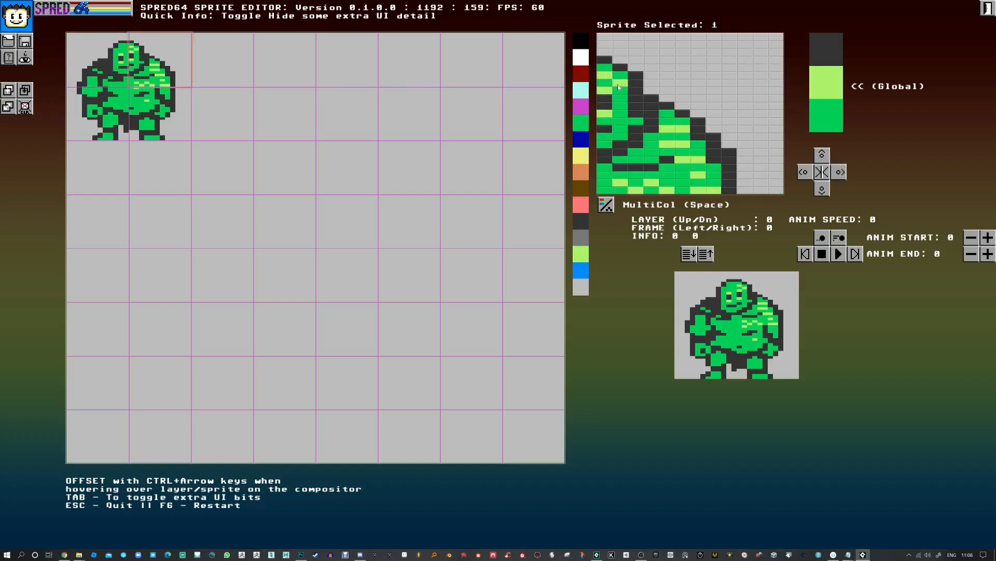
left_click(618, 75)
left_click(606, 67)
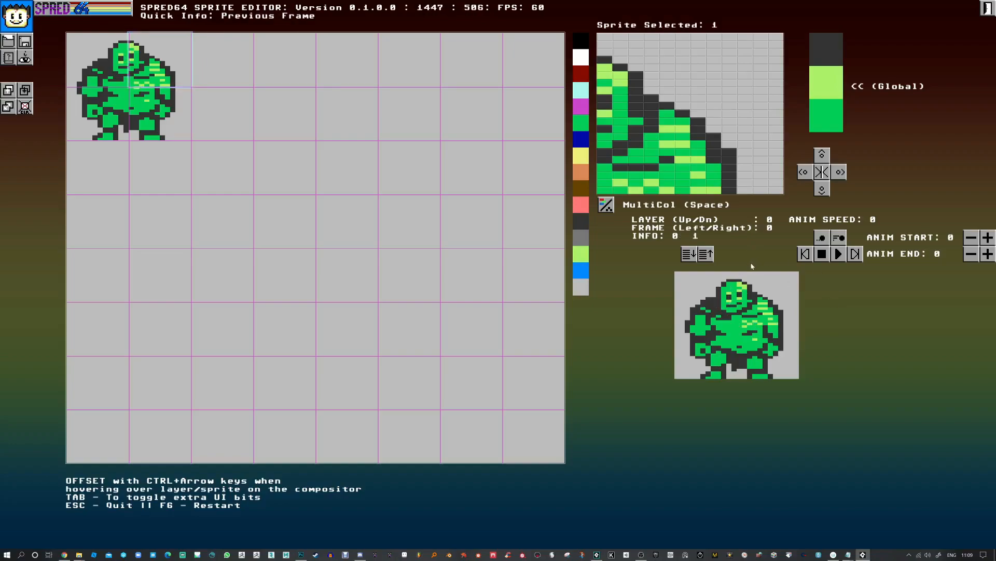
- Show the extra interface details again and step between frames 0 and 1, ending on frame 1
key("Right")
key("Left")
key("Tab")
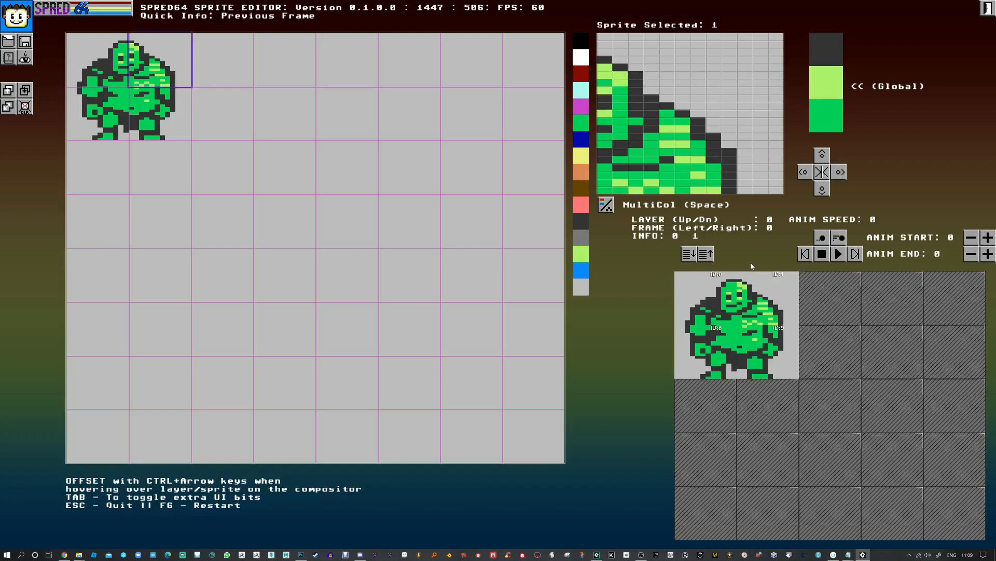
key("Right")
key("Left")
key("Right")
key("Left")
key("Right")
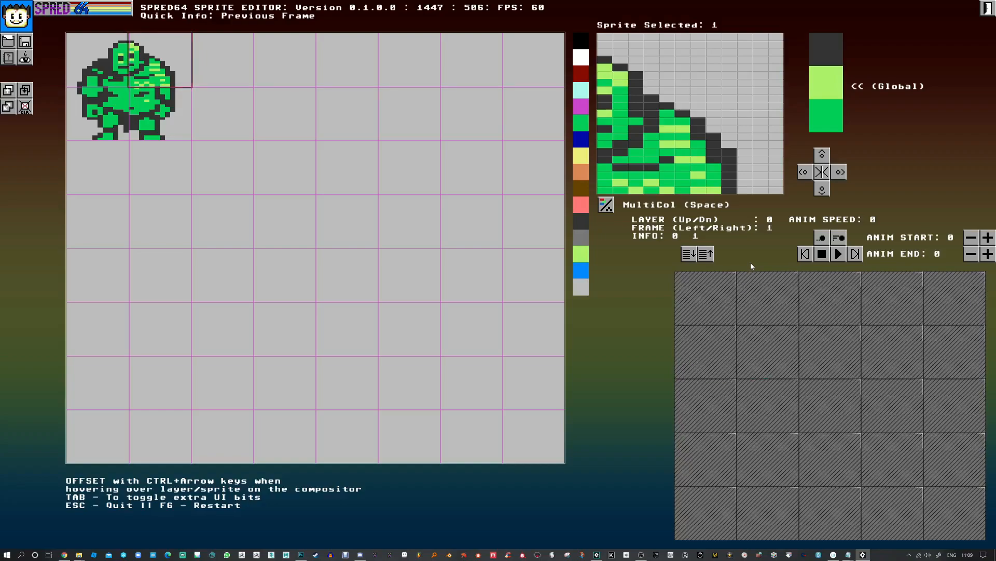
left_click(119, 83)
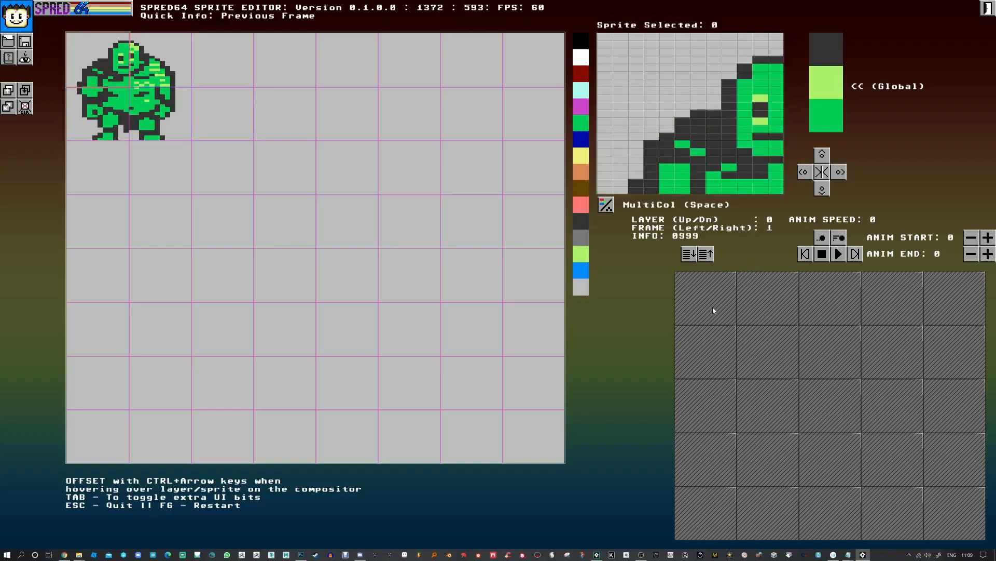
left_click(164, 61)
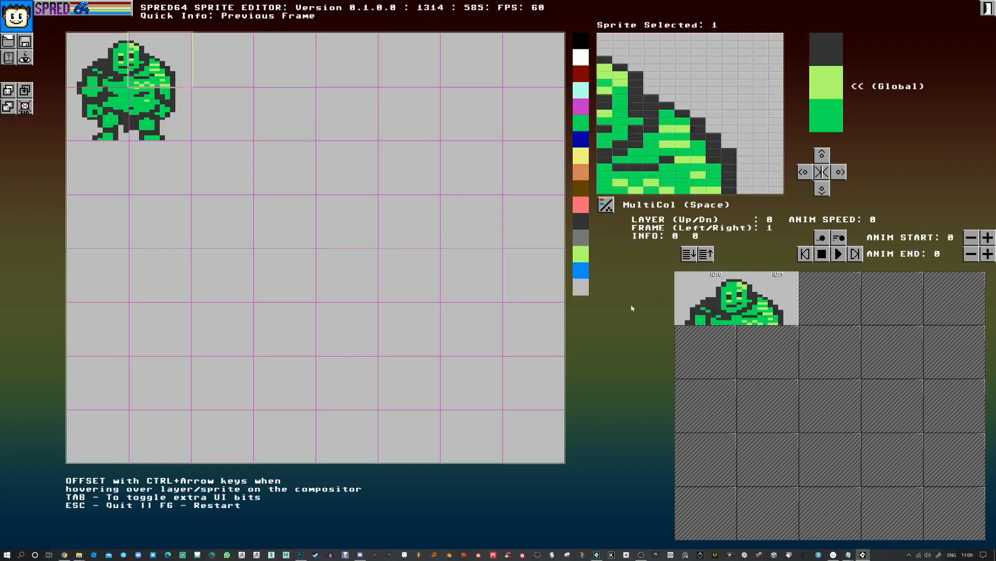
right_click(704, 302)
right_click(750, 302)
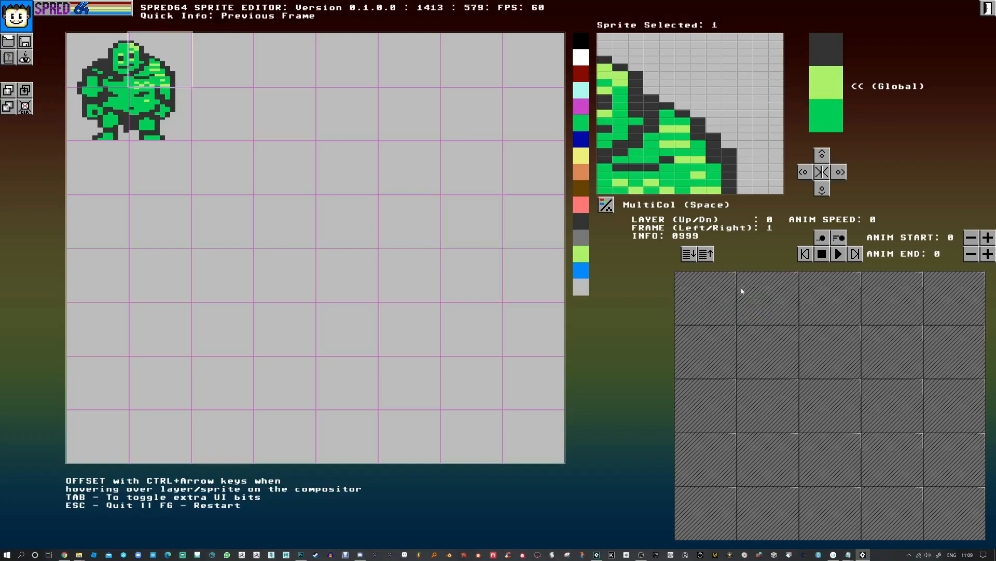
- Copy the four-sprite character layout from frame 0 into frame 1
key("Left")
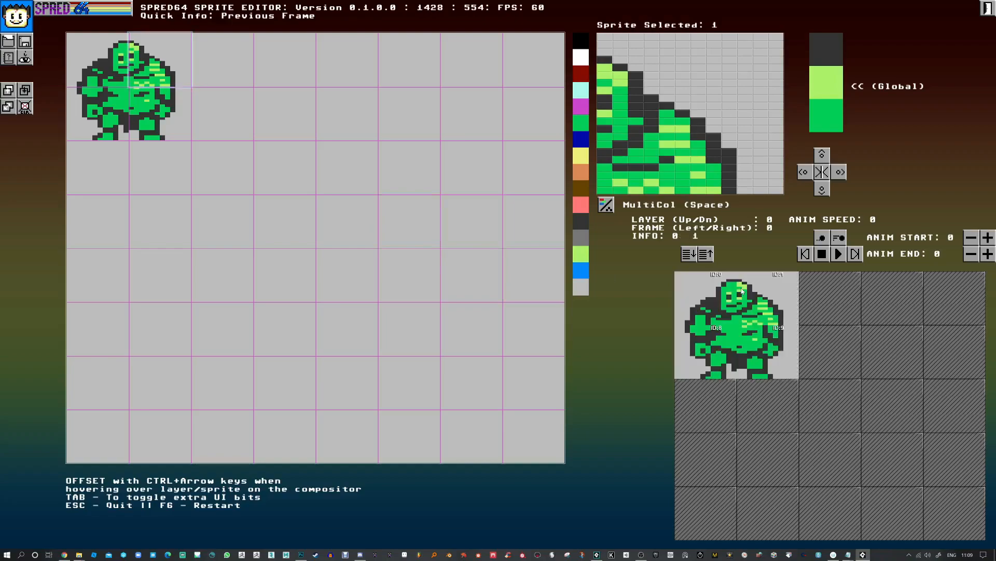
key("Right")
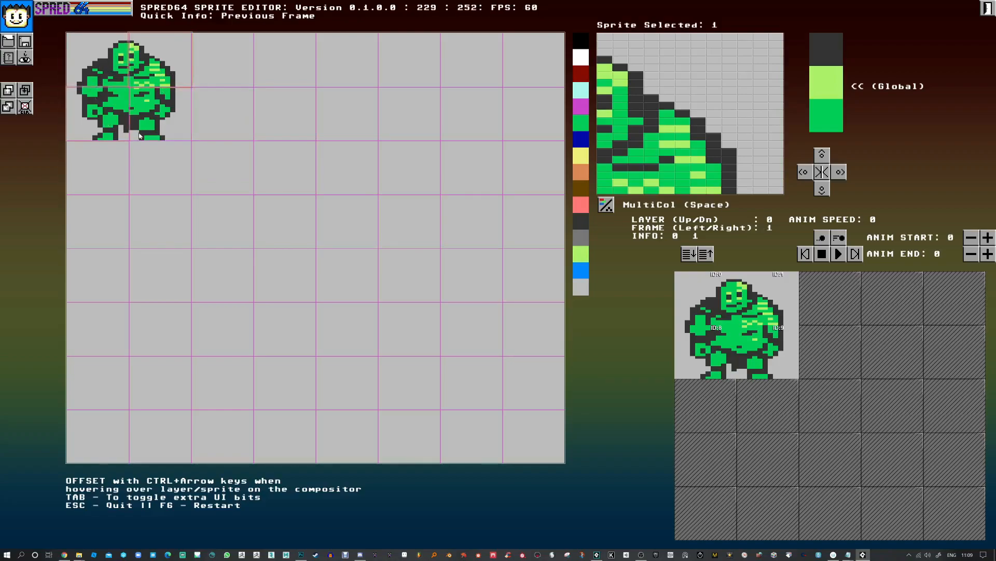
- Copy the character's upper half from sprites 0 and 1 into the empty sprites 2 and 3
left_click(97, 56)
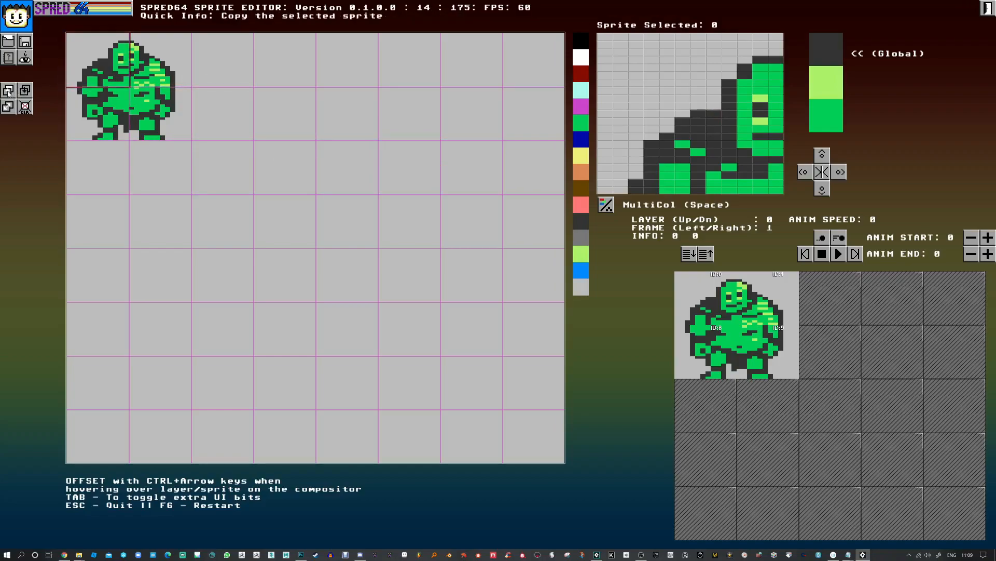
left_click(220, 61)
left_click(24, 91)
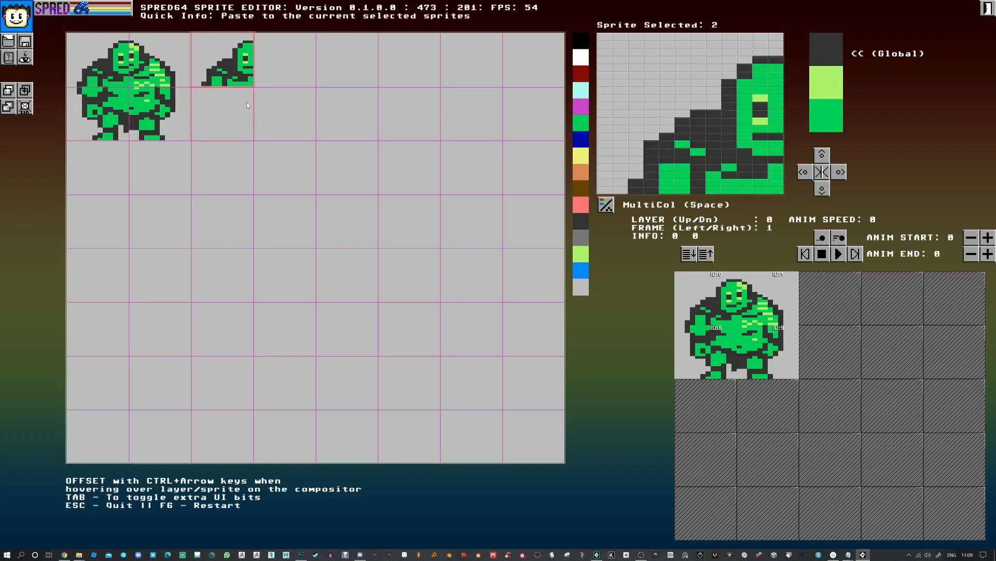
left_click(172, 78)
left_click(293, 64)
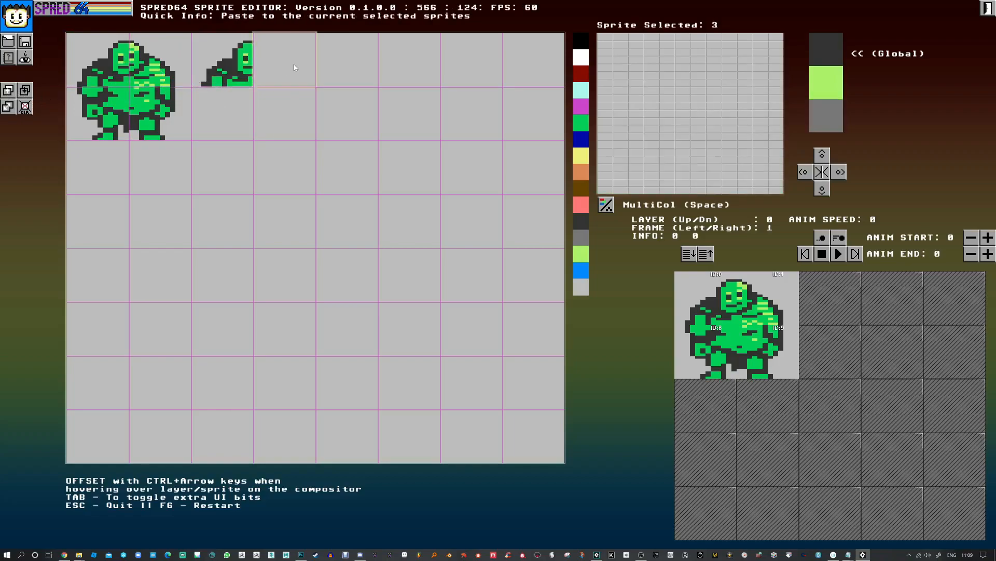
key("ctrl+v")
- Copy the character's lower half from sprites 8 and 9 into sprites 10 and 11
left_click(215, 96)
left_click(226, 117)
key("ctrl+v")
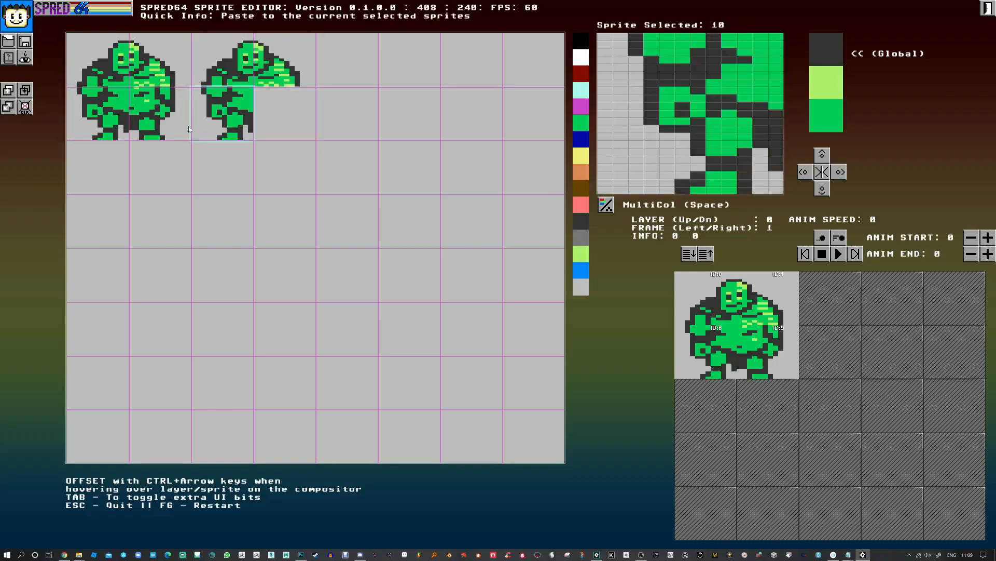
left_click(157, 117)
key("ctrl+c")
left_click(283, 118)
key("ctrl+v")
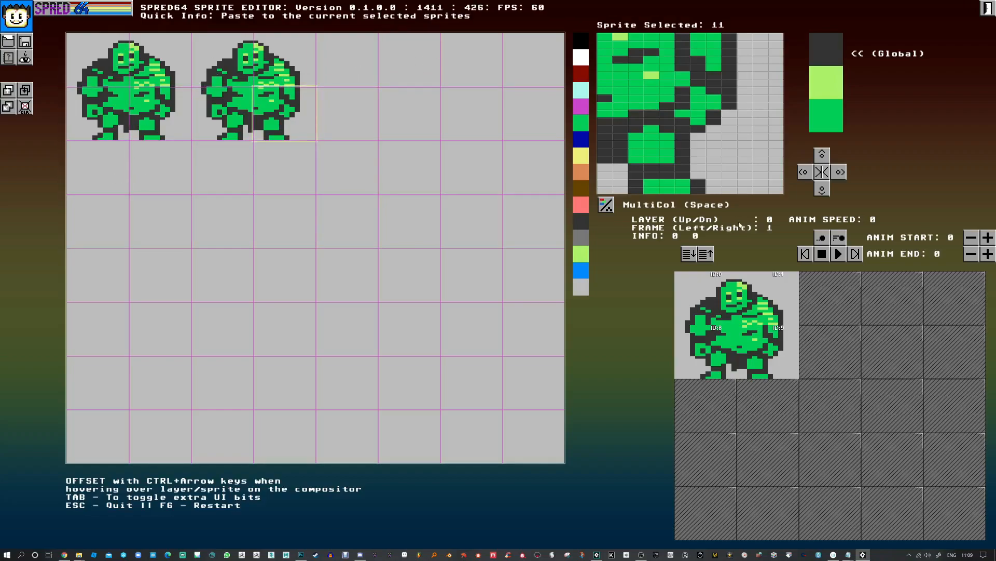
- Return to frame 0 and switch to layer 1
key("Left")
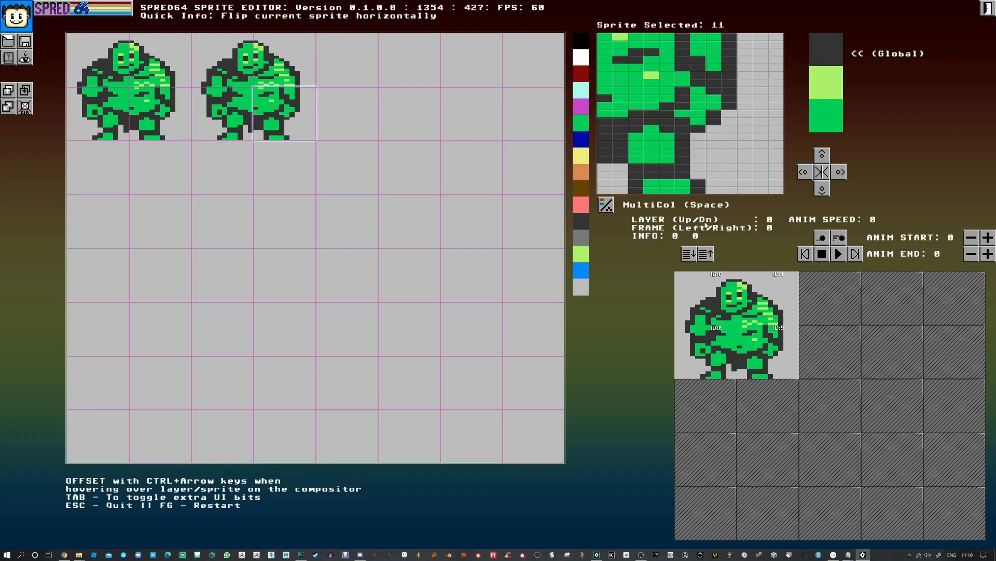
left_click(706, 254)
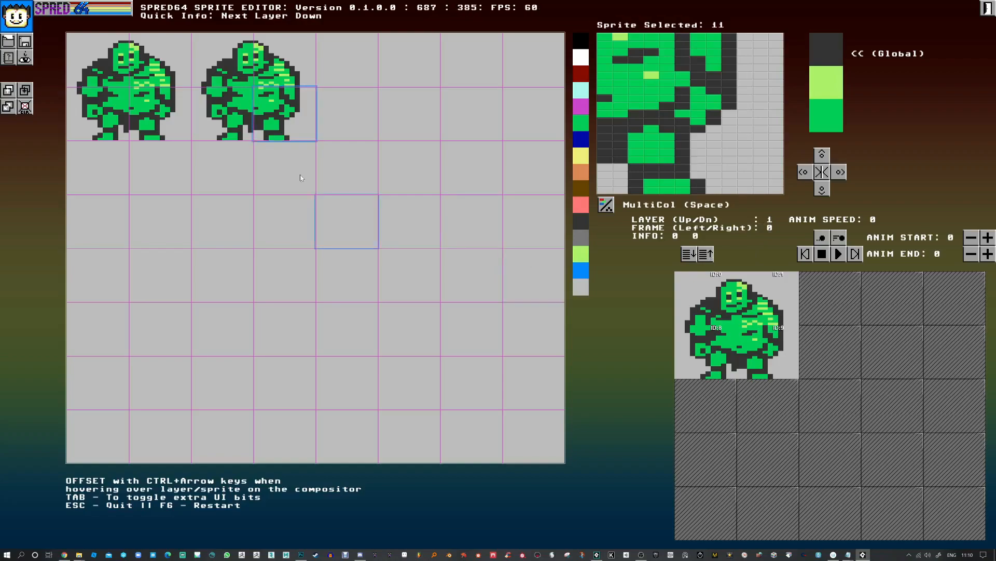
- Switch the empty sprite 16 to HiRez mode and draw a freehand grey test scribble in it
left_click(114, 173)
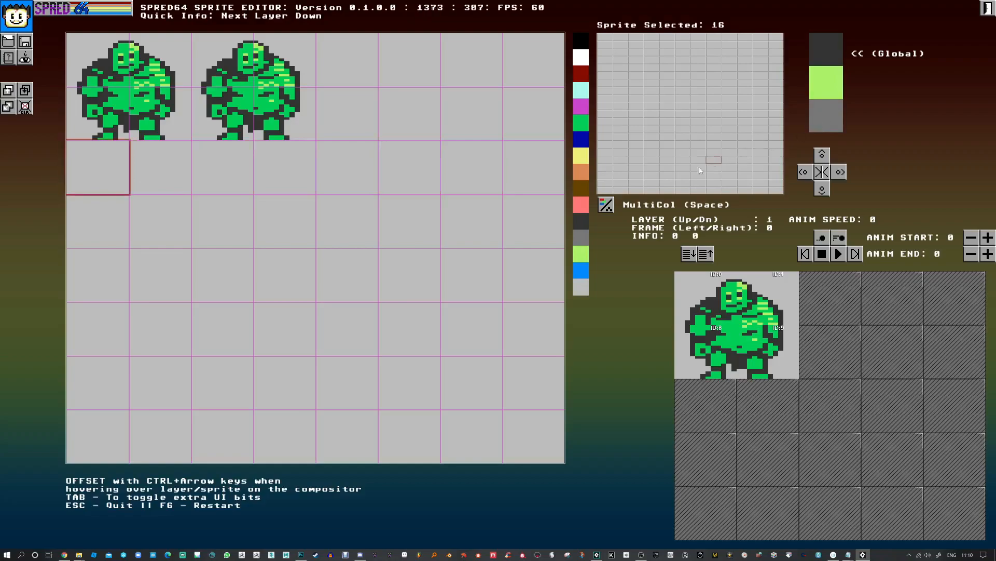
left_click(608, 204)
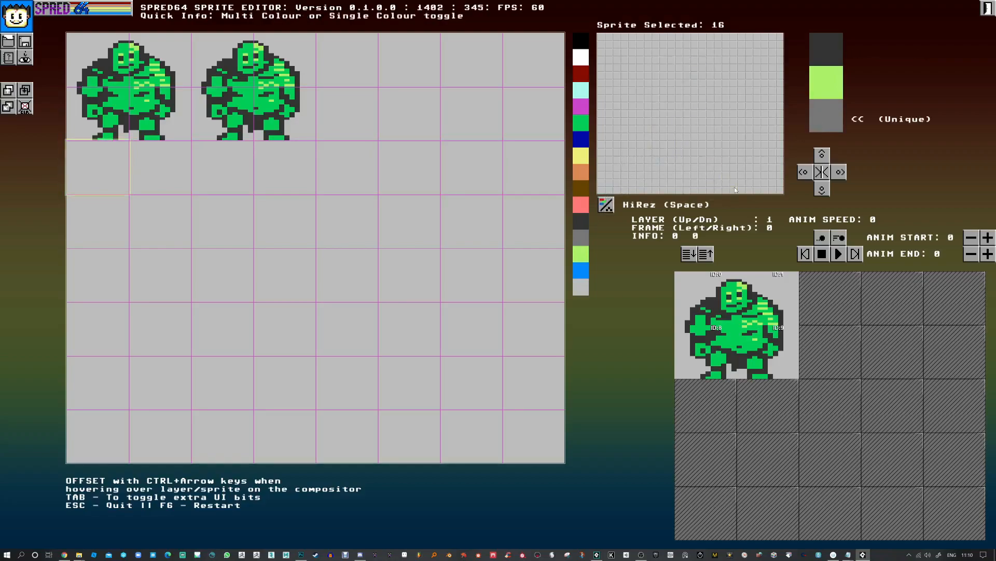
mouse_move(709, 51)
left_mouse_down()
mouse_move(738, 131)
mouse_move(669, 112)
mouse_move(655, 82)
left_mouse_up()
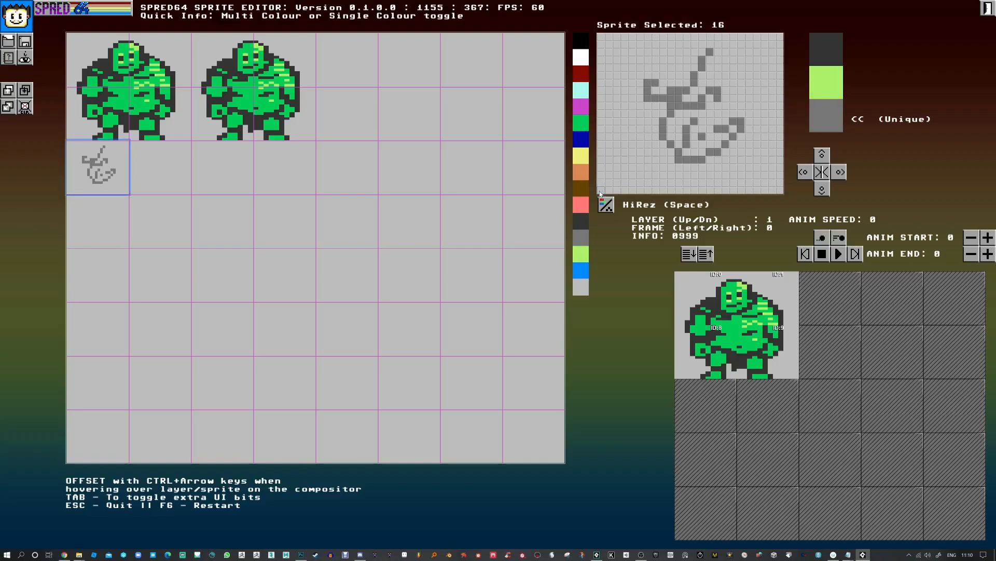
left_click(600, 190)
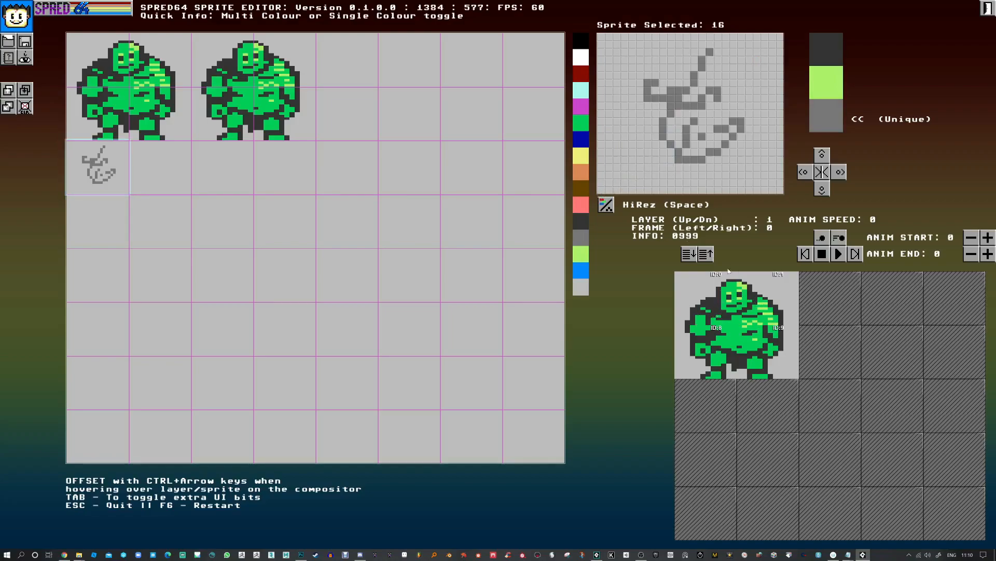
- Place sprites 16, 17, 24 and 25 over the character on layer 1 of frame 0 as a two-by-two overlay
left_click(709, 301)
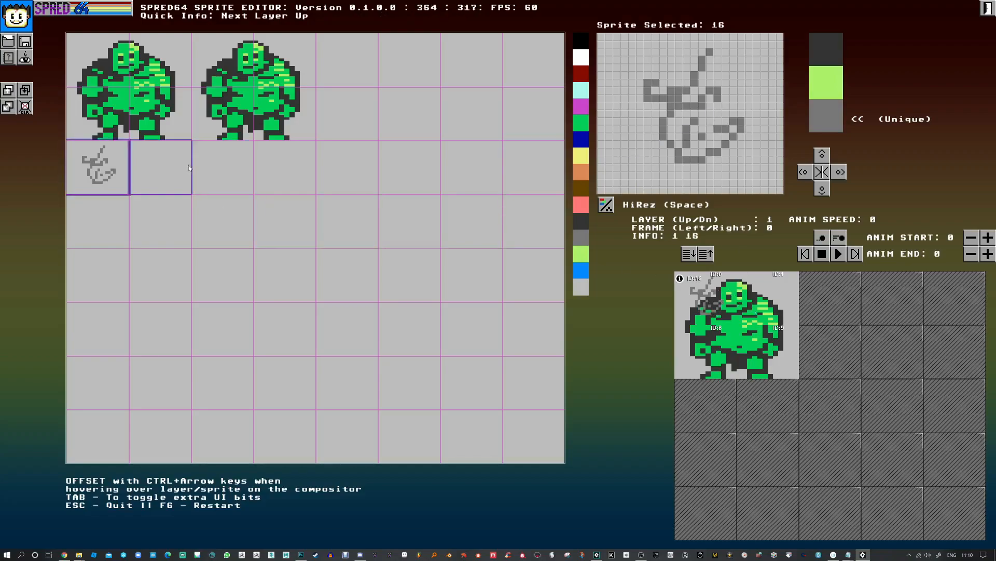
left_click(179, 150)
left_click(722, 316)
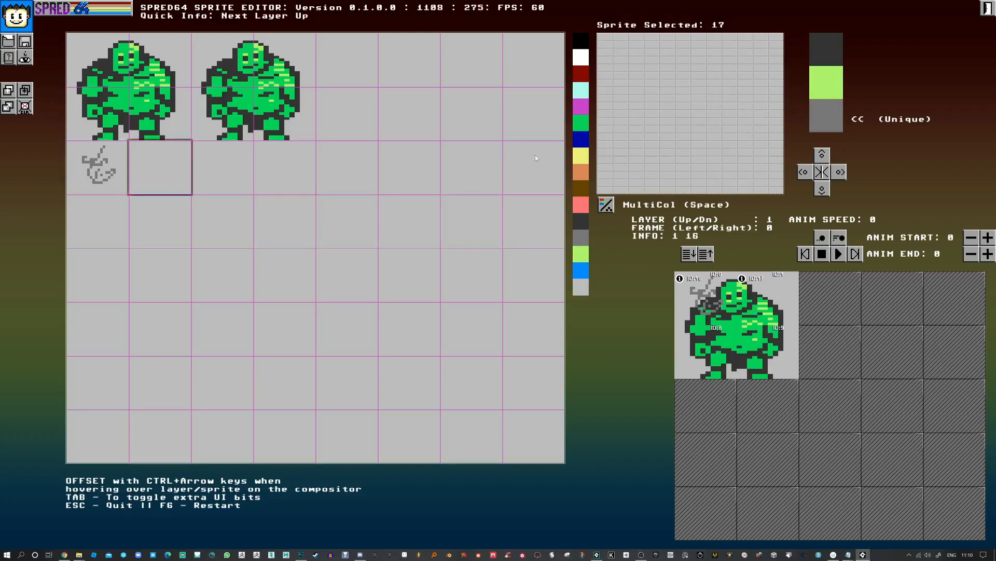
left_click(96, 218)
left_click(171, 216)
left_click(764, 365)
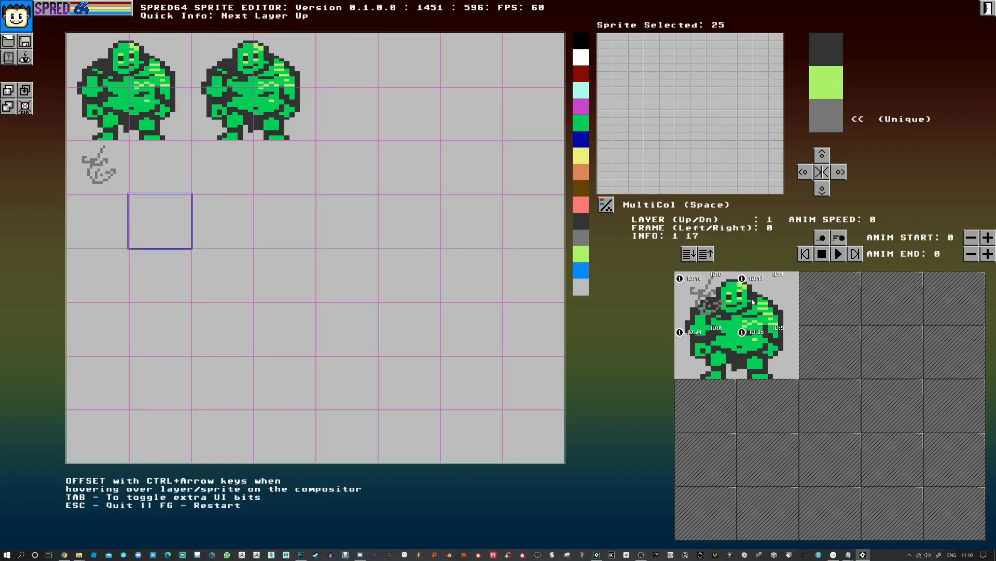
- Replace the scribble in sprite 16 with a short black diagonal line along the character's dark shoulder edge
left_click(95, 178)
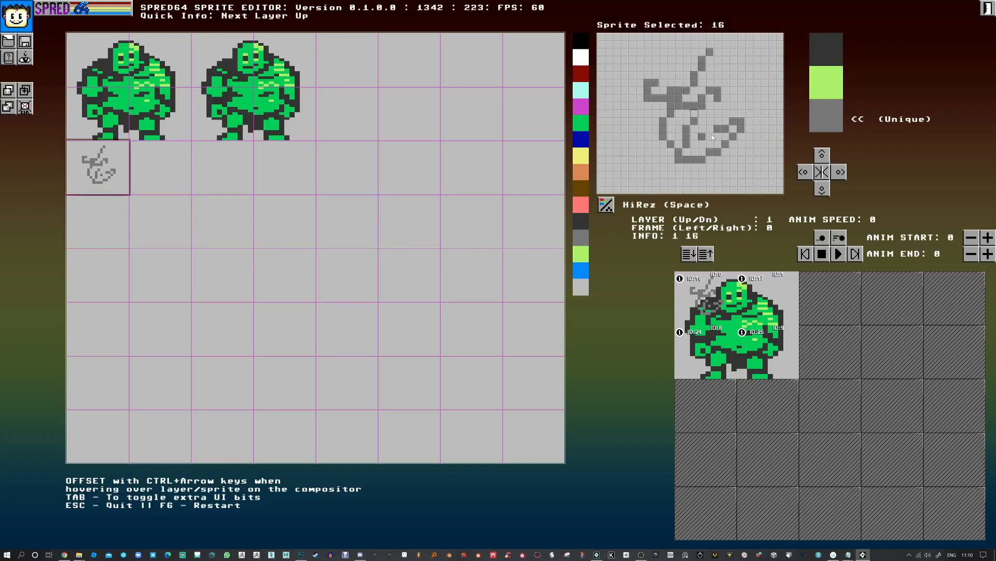
left_click(579, 46)
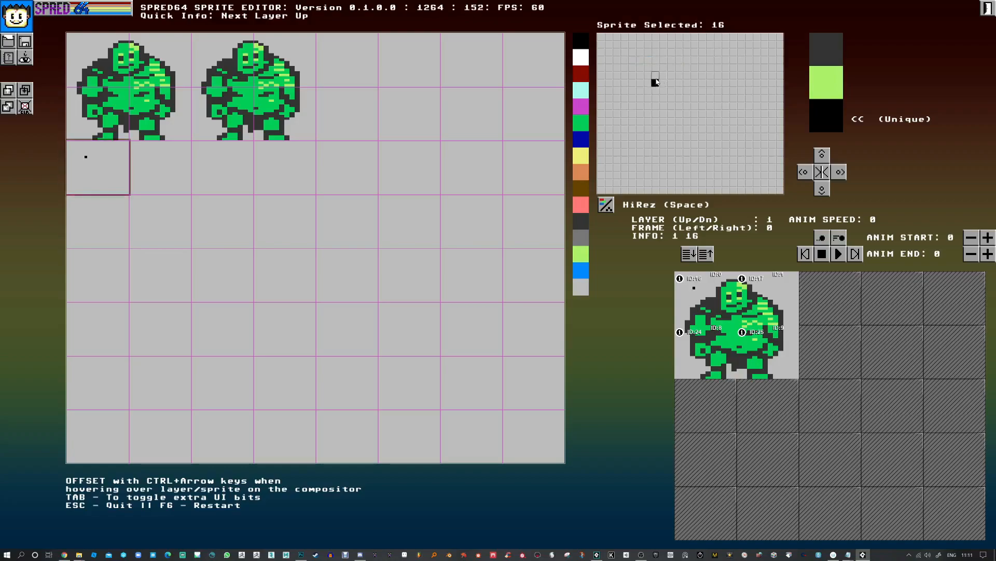
left_click(640, 159)
left_click(648, 152)
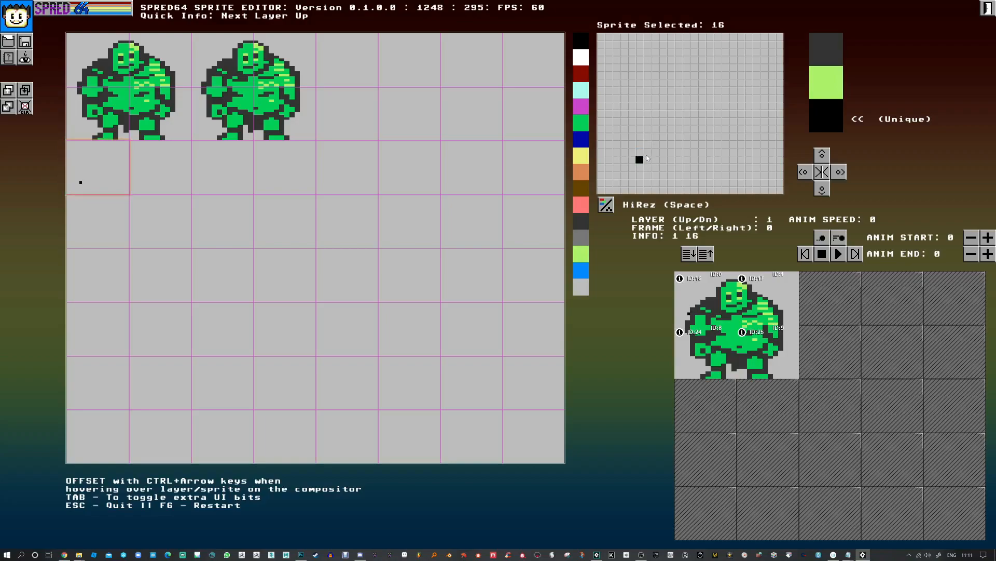
left_click(664, 130)
right_click(671, 130)
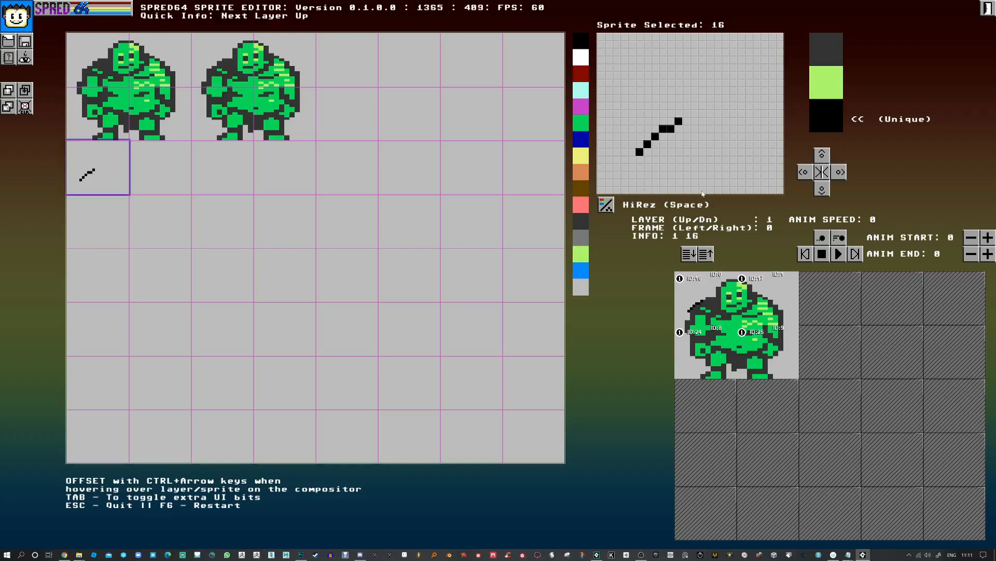
- Extend sprite 16's black outline up the shoulder towards the head and down the outer edge of the arm
left_click(679, 114)
right_click(680, 115)
left_click(688, 115)
right_click(687, 115)
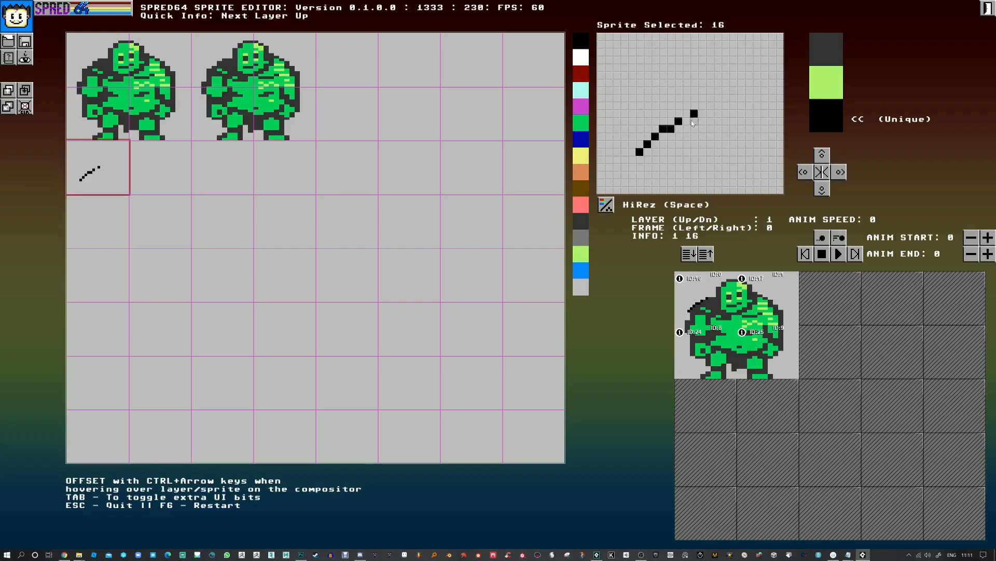
left_click_drag(699, 117, 719, 112)
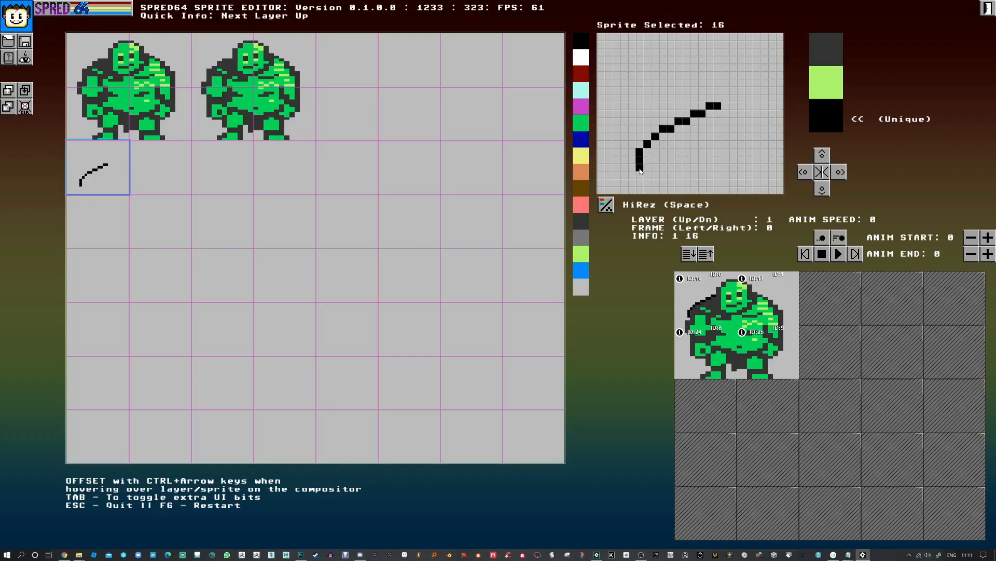
left_click_drag(633, 176, 633, 183)
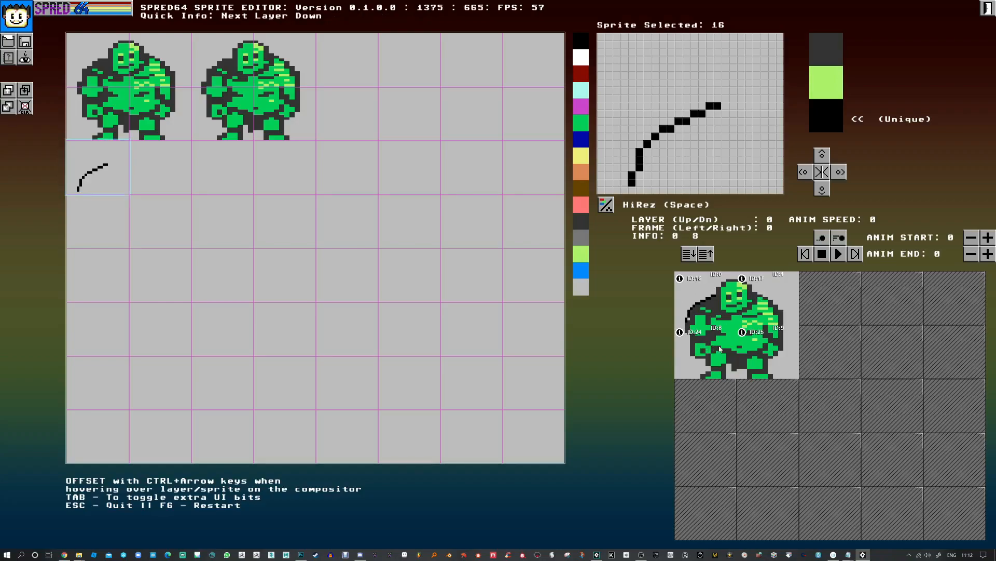
- Hide the extra UI markings on the compositor and return to editing sprite 16's outline
left_click(114, 66)
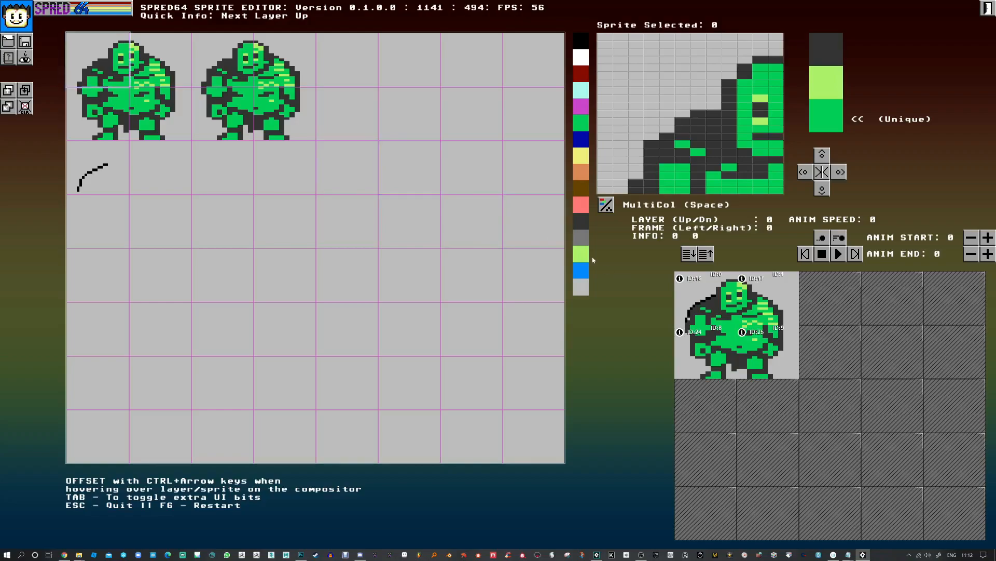
key("Tab")
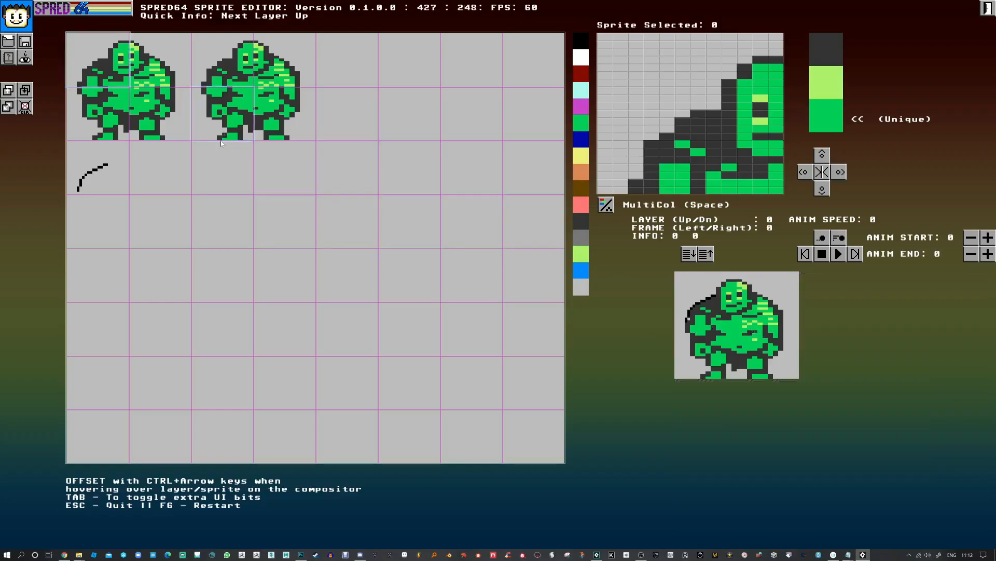
left_click(104, 195)
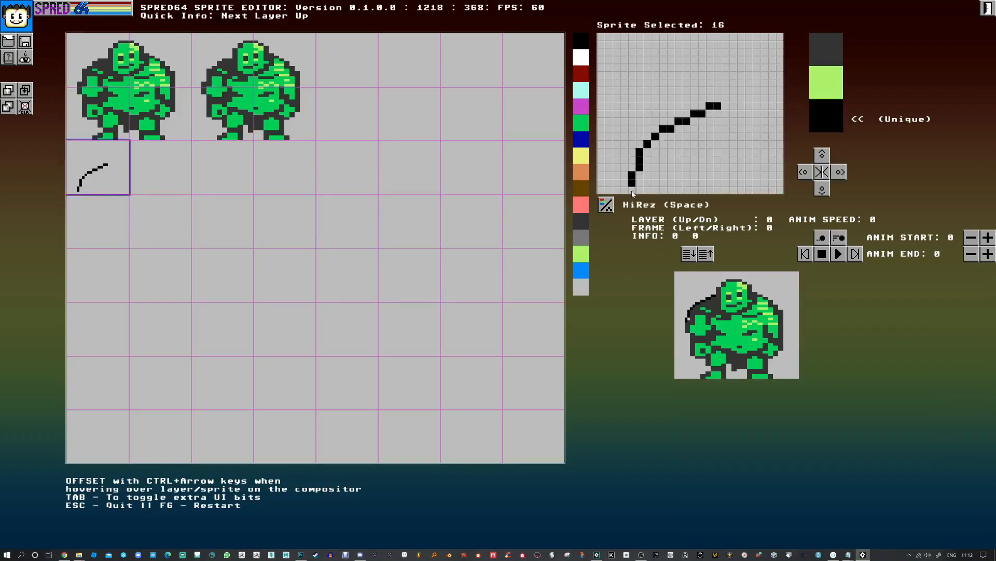
- Set sprite 24 to HiRez with black as its unique colour and continue the arm outline down about six pixels
left_click(107, 214)
left_click(605, 205)
left_click(582, 44)
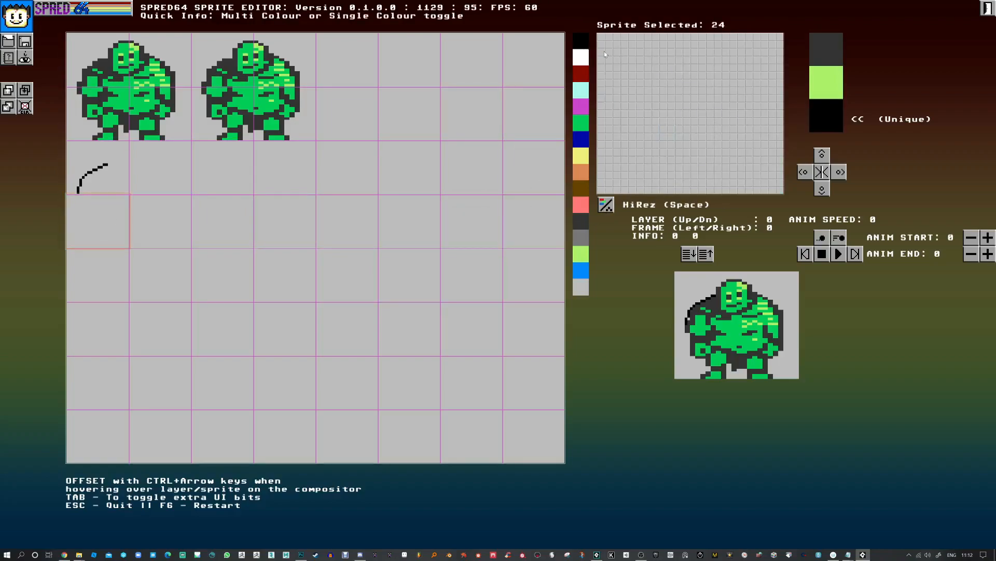
mouse_move(663, 37)
left_mouse_down()
mouse_move(660, 59)
mouse_move(639, 56)
mouse_move(640, 38)
mouse_move(640, 78)
left_mouse_up()
key("ctrl+z")
key("ctrl+z")
right_click(632, 60)
right_click(633, 67)
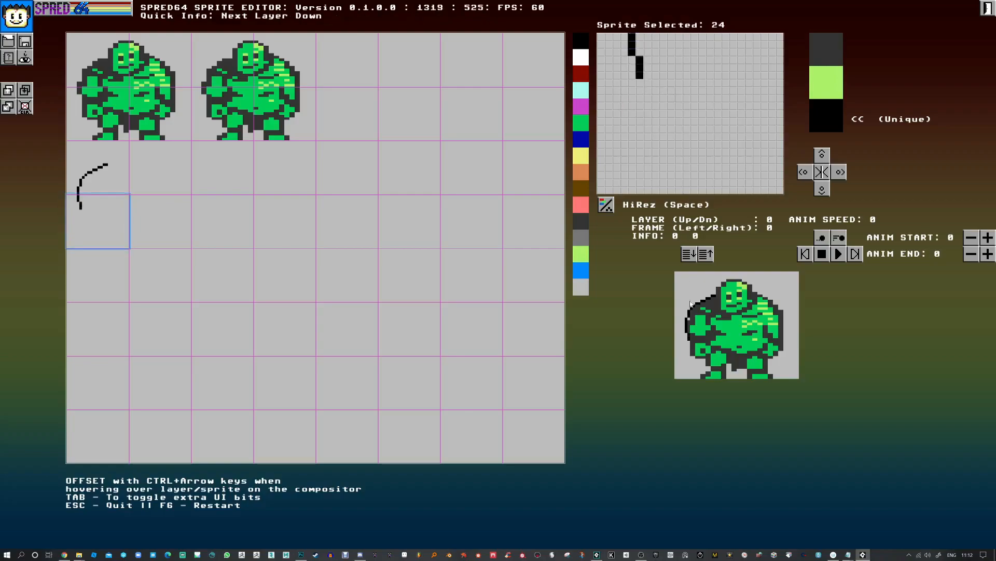
- Rework the shoulder and upper-arm shading in sprite 0 with green and dark grey pixels
left_click(99, 61)
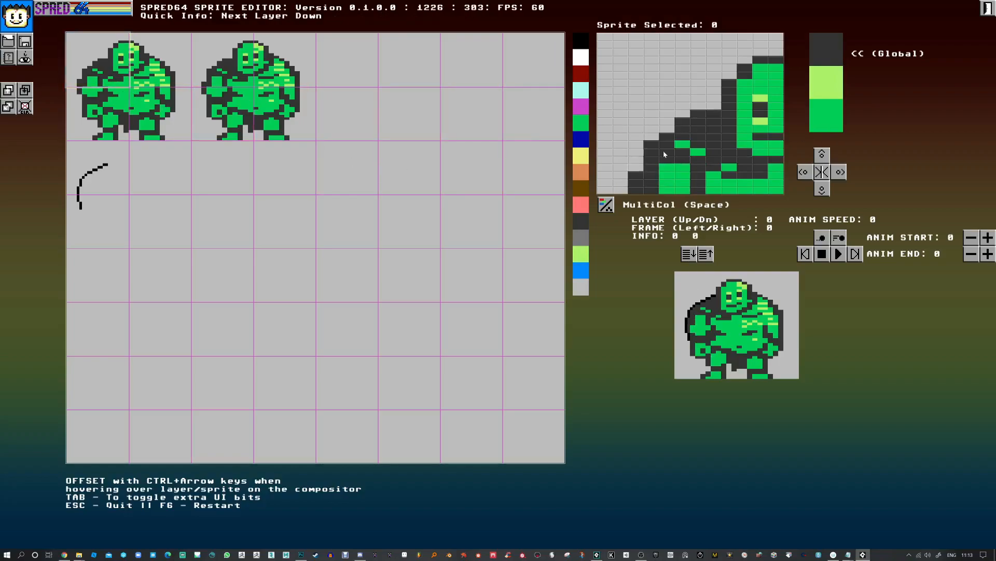
left_click(829, 125)
left_click(651, 191)
right_click(650, 190)
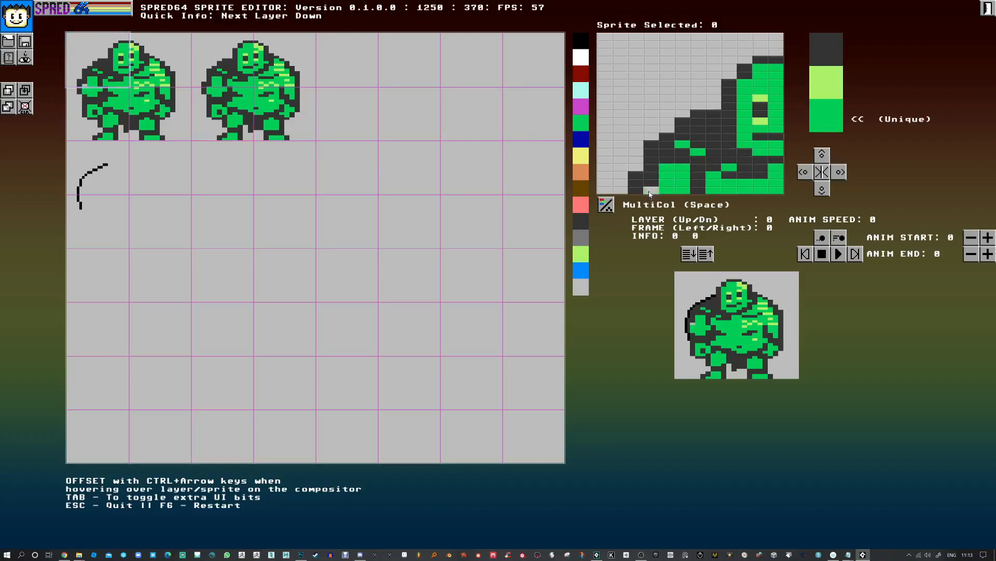
left_click(650, 183)
left_click(831, 56)
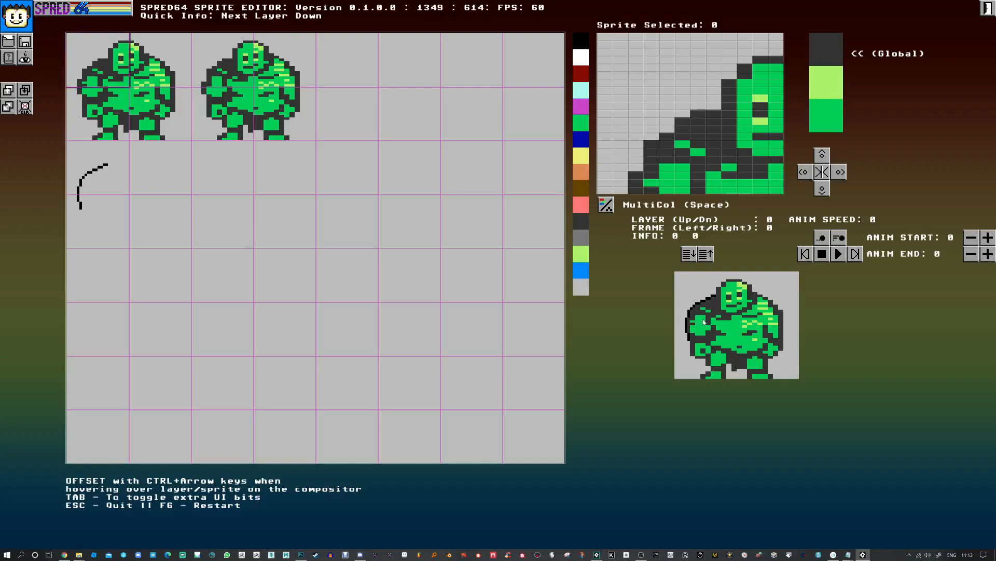
left_click(673, 154)
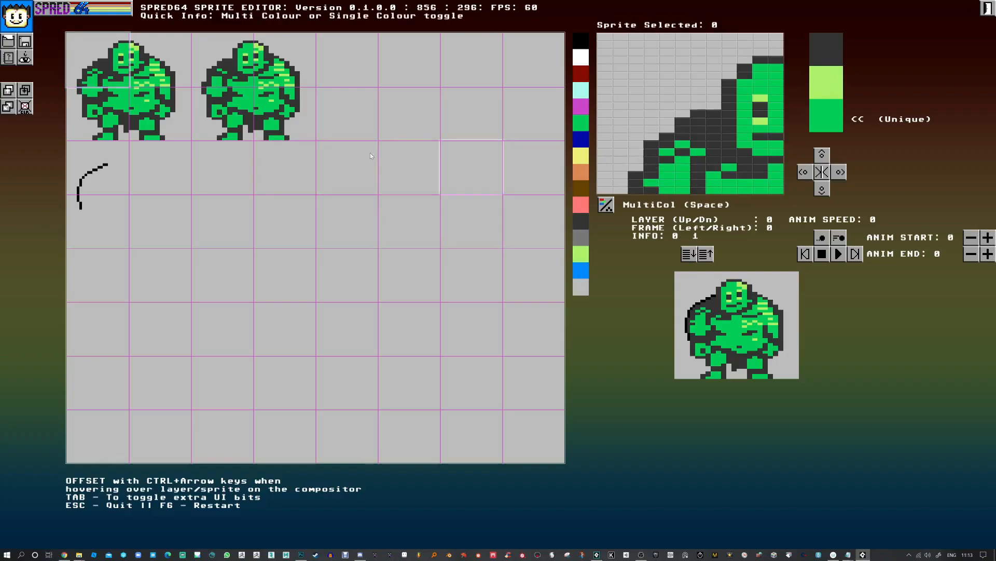
- Add a small light-green highlight to the forearm in sprite 8, trimming its surrounding pixels back to dark grey
left_click(119, 106)
left_click(683, 67)
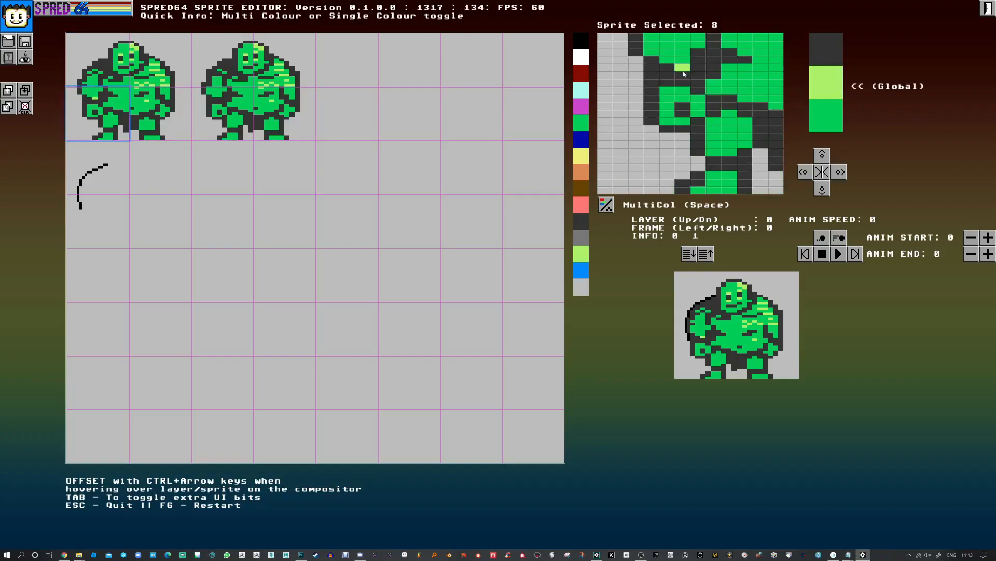
left_click(683, 75)
left_click(695, 68)
left_click(668, 67)
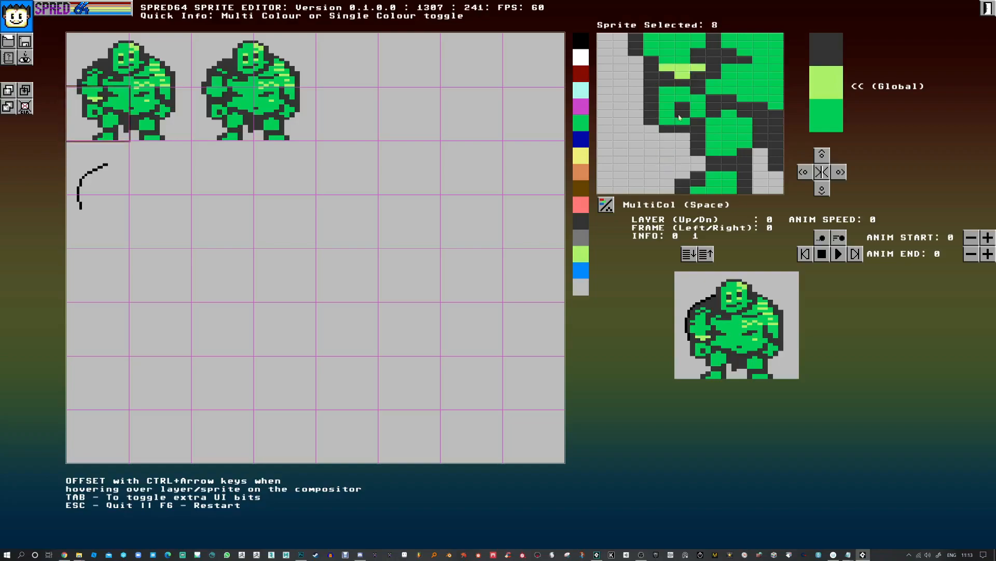
left_click(823, 53)
left_click(667, 67)
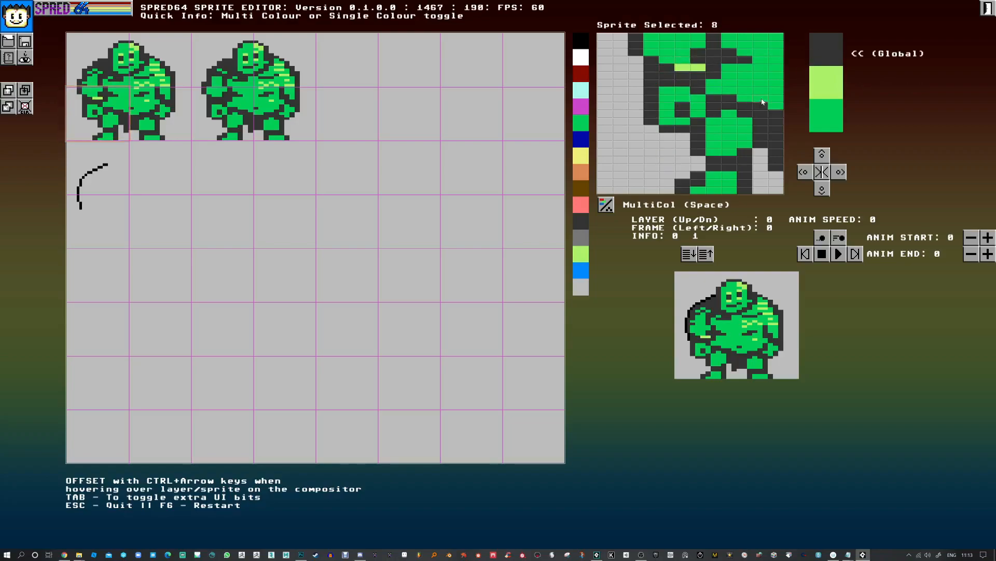
left_click(698, 67)
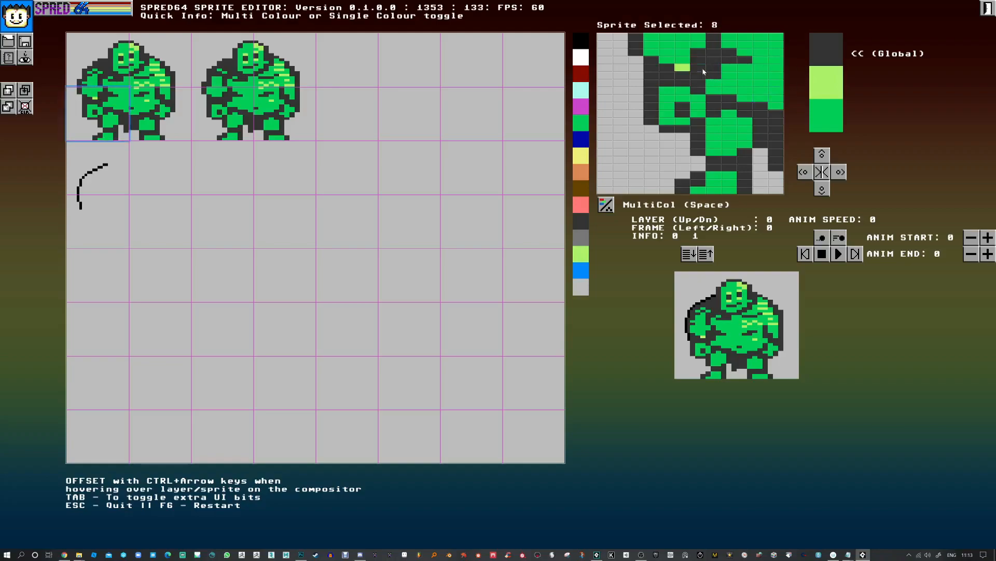
left_click(827, 114)
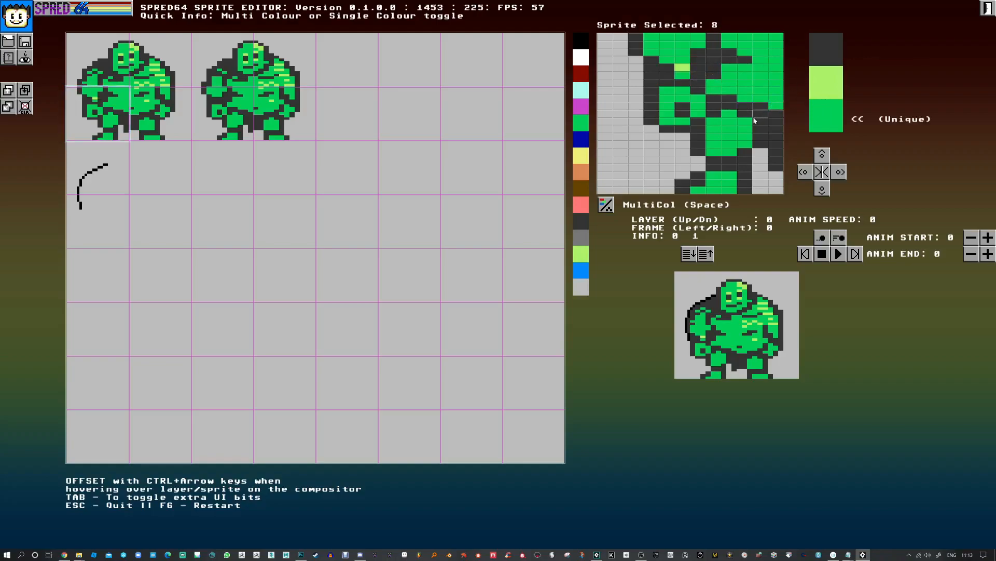
- Add a single light-green highlight pixel to the forearm in sprite 9
left_click(167, 107)
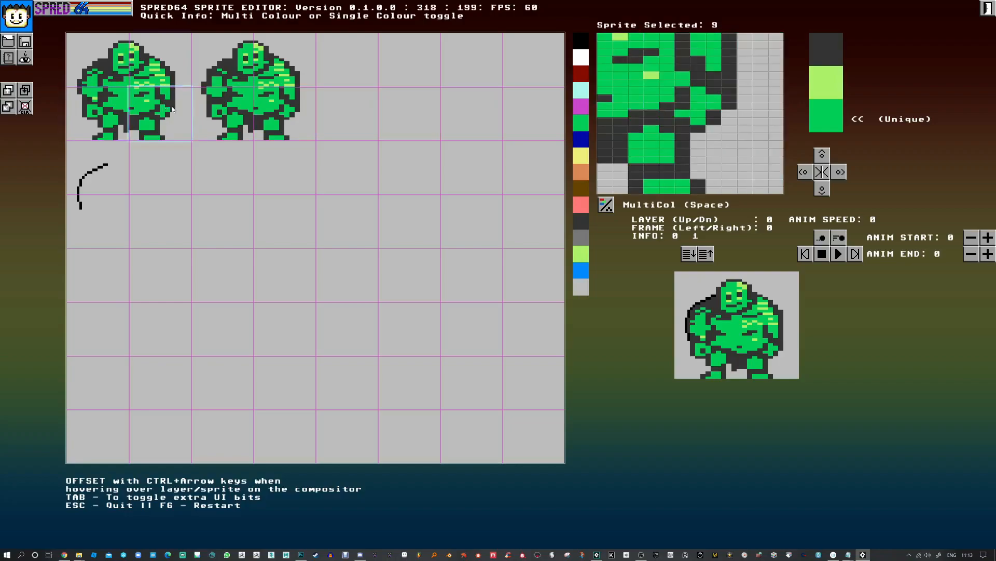
left_click(826, 82)
left_click(713, 75)
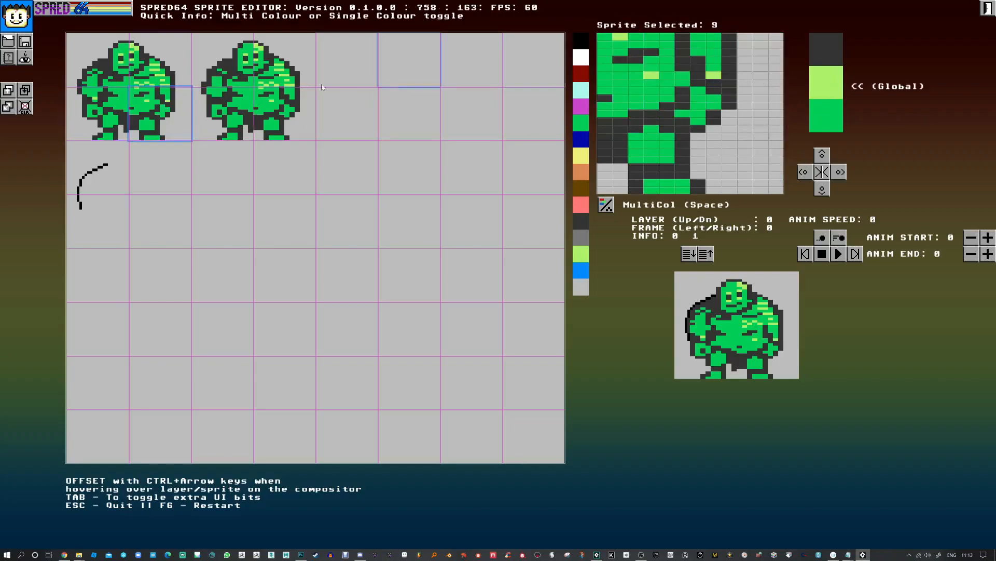
- Clear the duplicate character from sprites 2, 3, 10 and 11
left_click(233, 60)
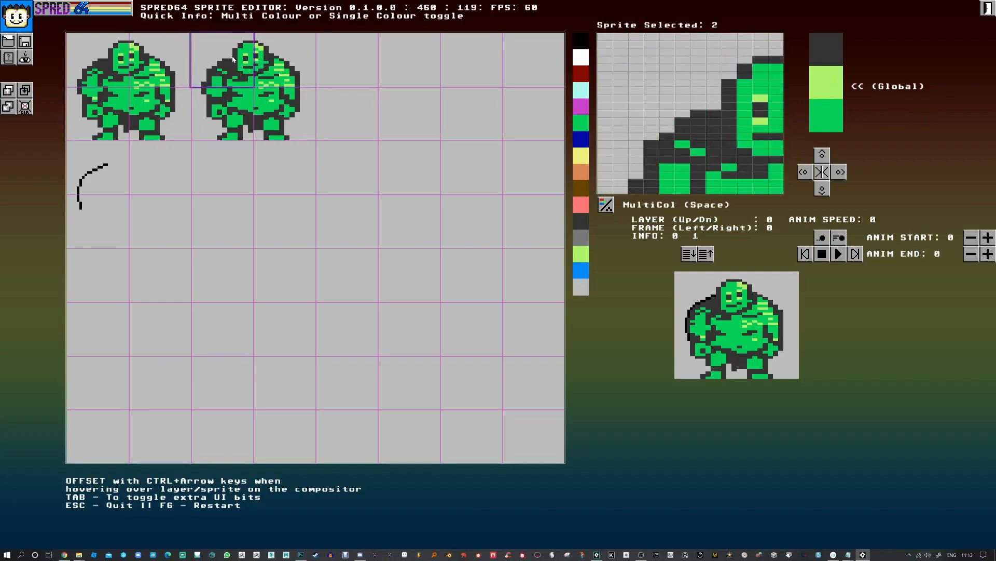
left_click(25, 107)
left_click(291, 61)
left_click(24, 107)
left_click(228, 111)
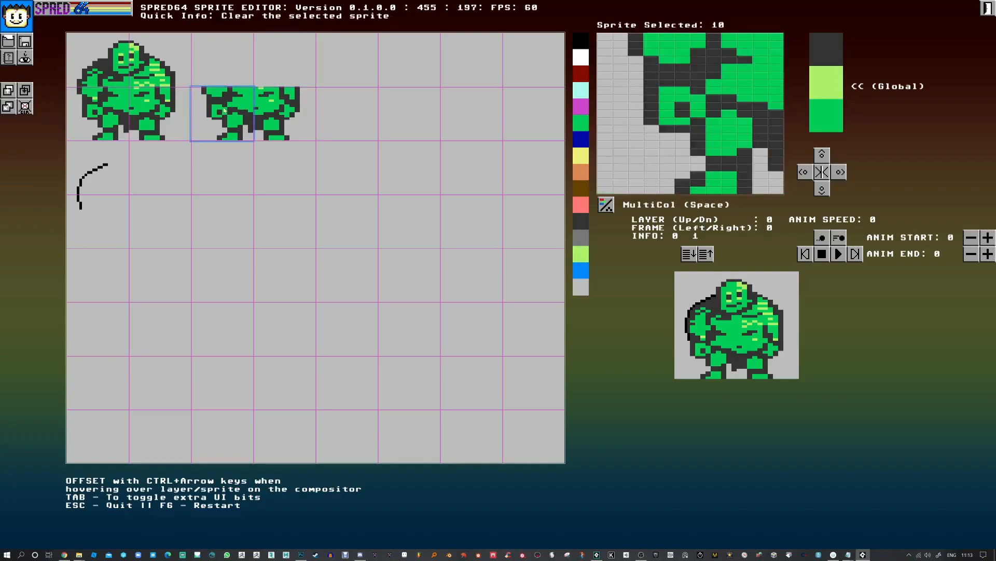
left_click(24, 106)
left_click(285, 112)
left_click(25, 107)
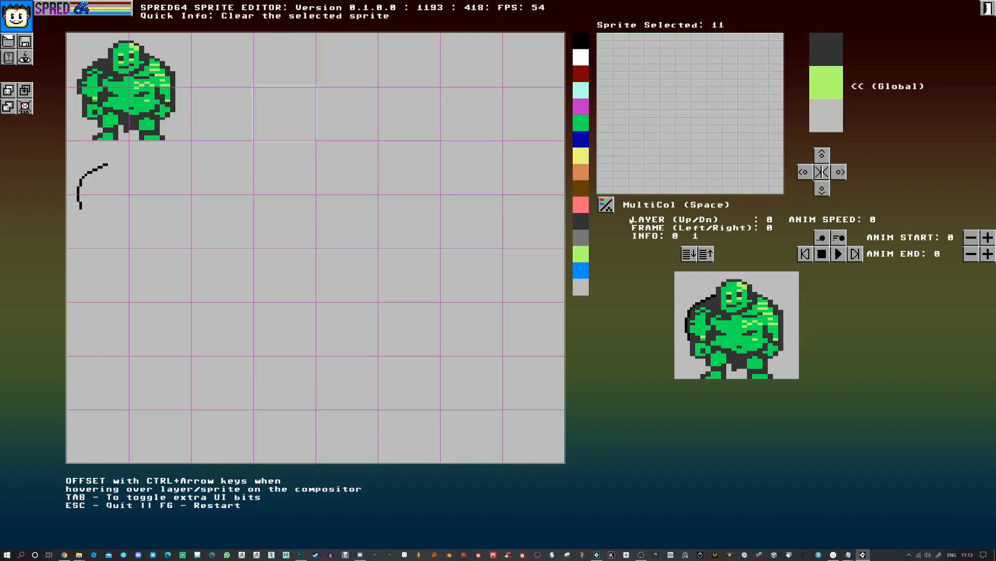
- Switch the compositor to frame 1, layer 0
key("Right")
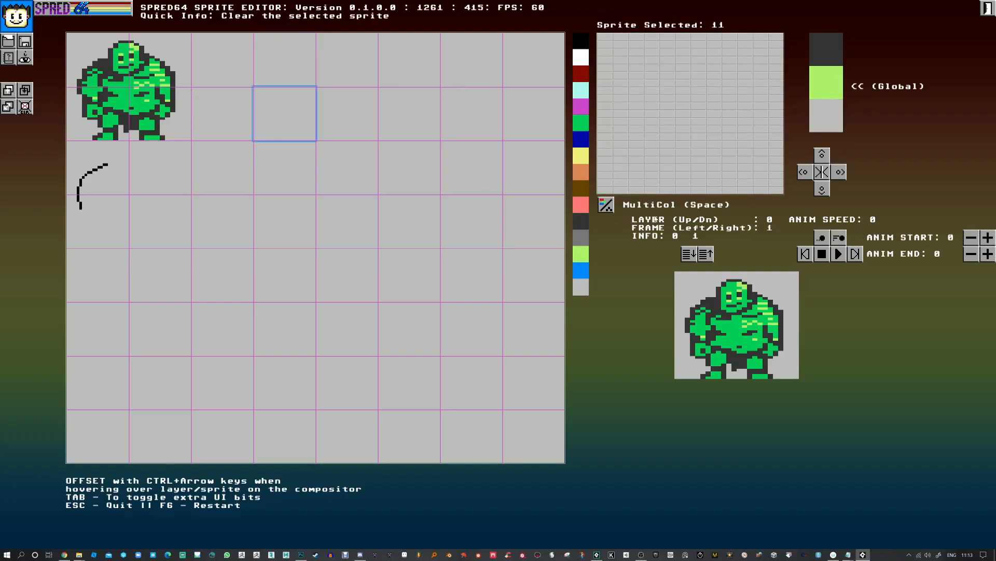
key("Right")
key("Left")
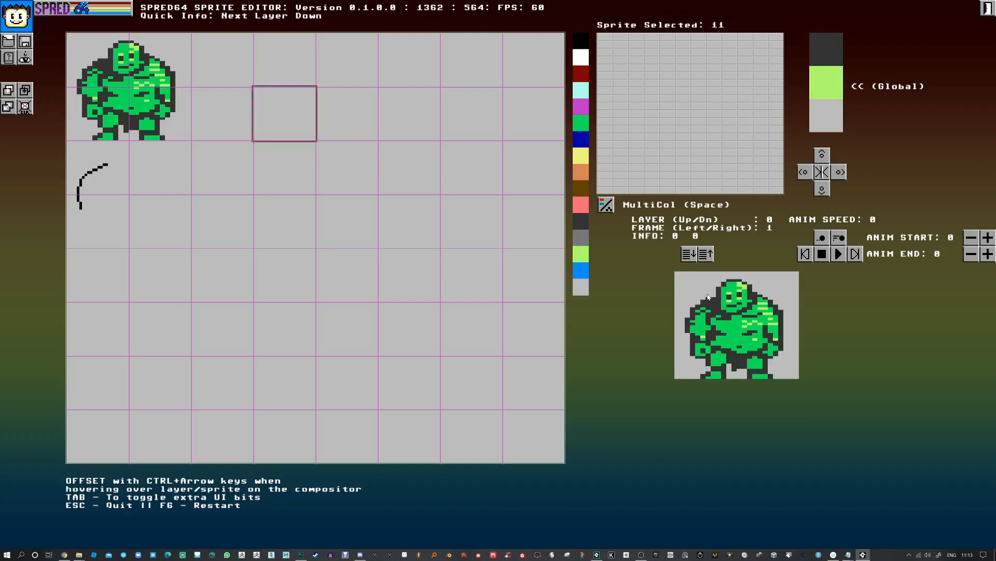
- Remove the upper-left sprite from layer 0 of frame 1 and return the compositor to frame 0
left_click(705, 300)
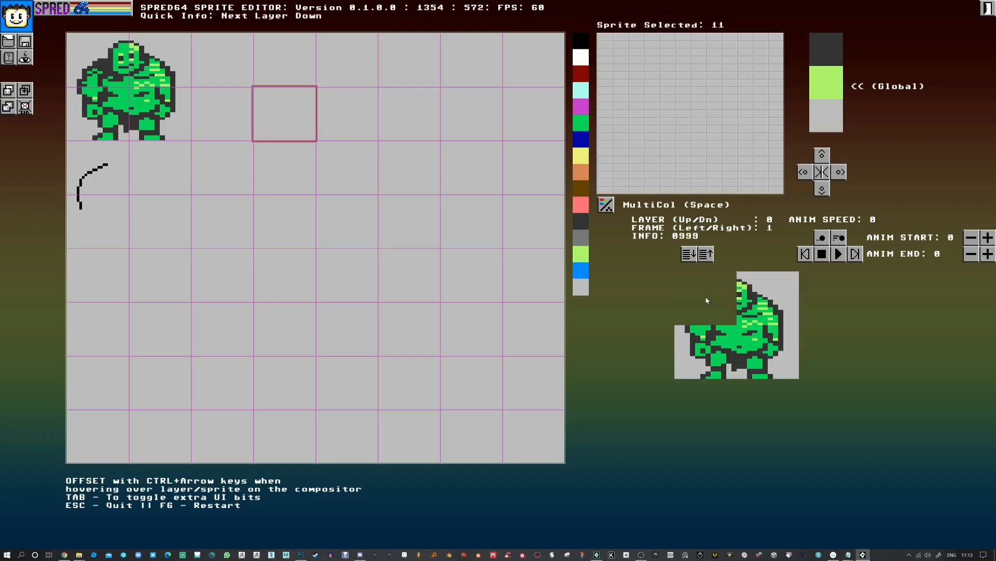
key("Left")
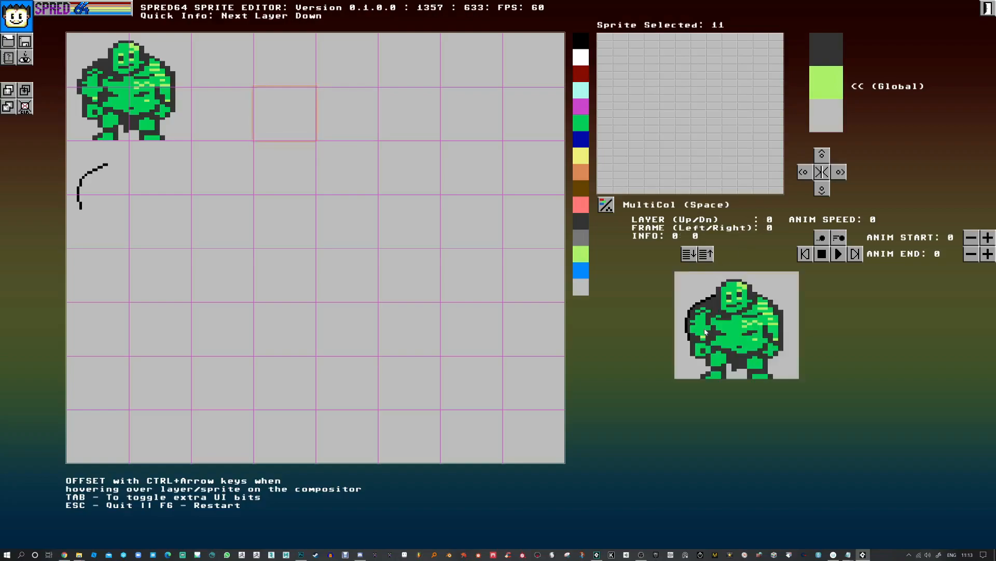
- Extend the black outline down the outer forearm in hi-res sprite 24, ending just above the hand
left_click(111, 216)
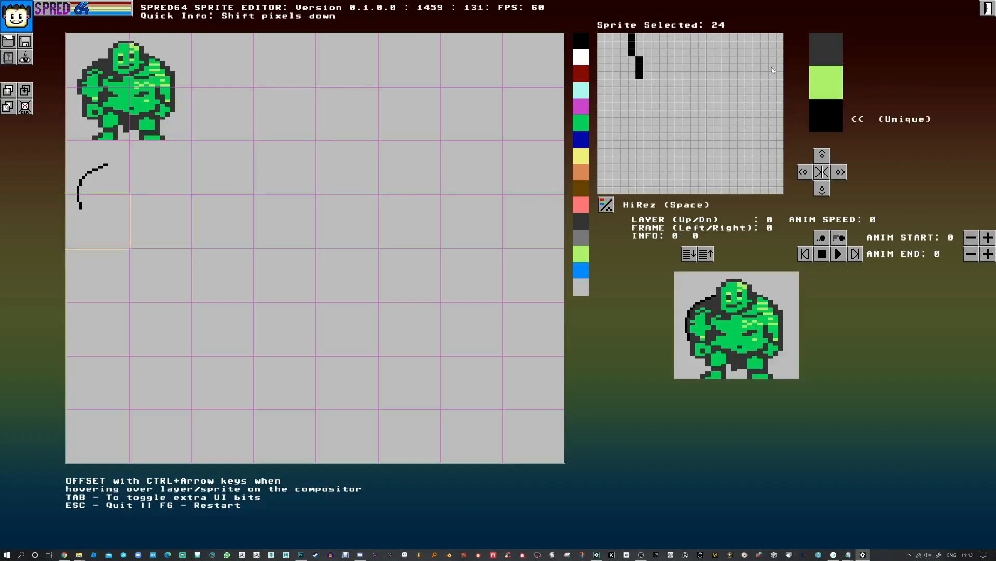
left_click_drag(647, 86, 640, 110)
right_click(647, 99)
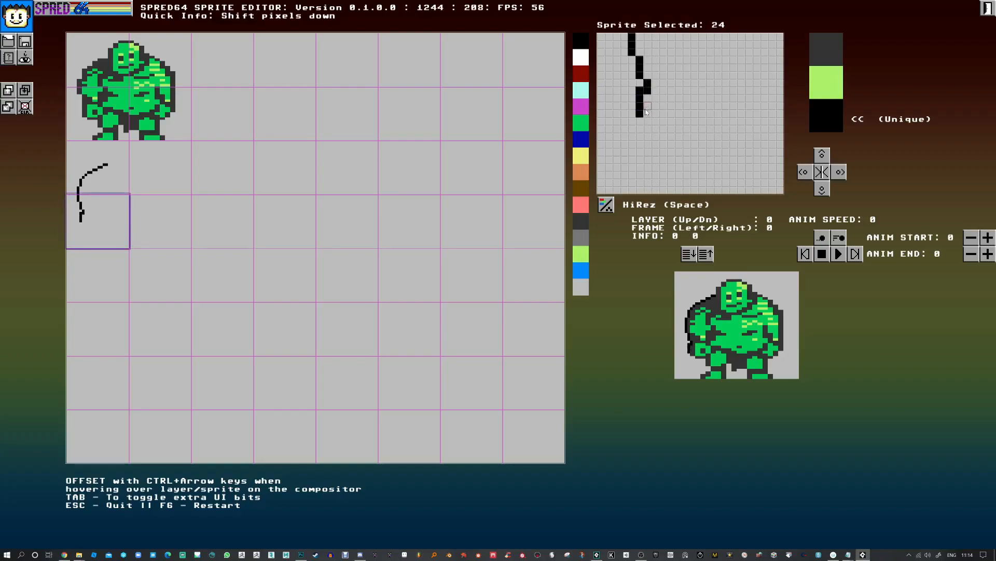
right_click(649, 90)
- Outline the rounded underside of the fist in sprite 24 in black and add small inner finger marks
left_click(646, 121)
left_click(654, 130)
left_click_drag(663, 136, 683, 134)
right_click(676, 136)
left_click(694, 123)
left_click_drag(687, 115, 687, 108)
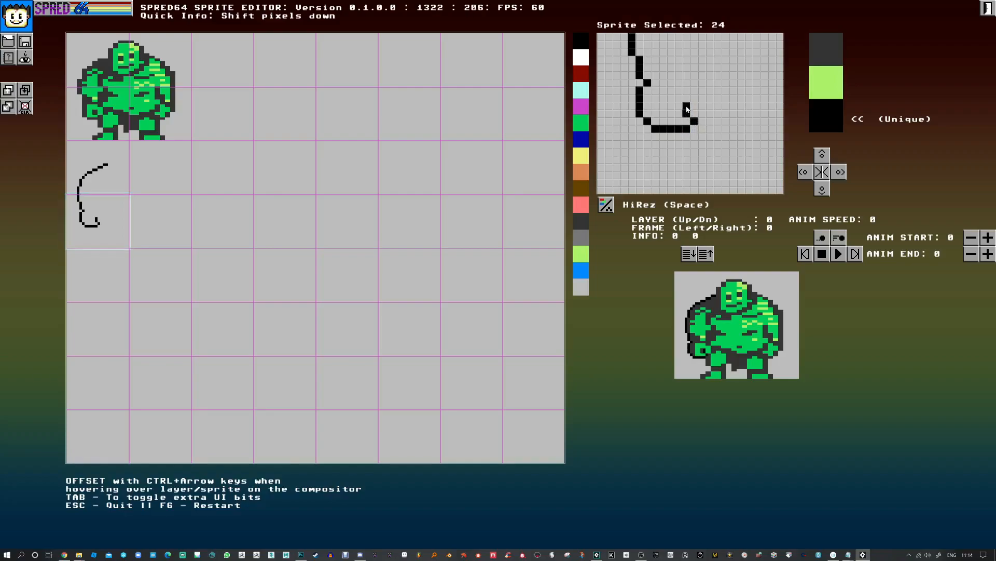
left_click(686, 113)
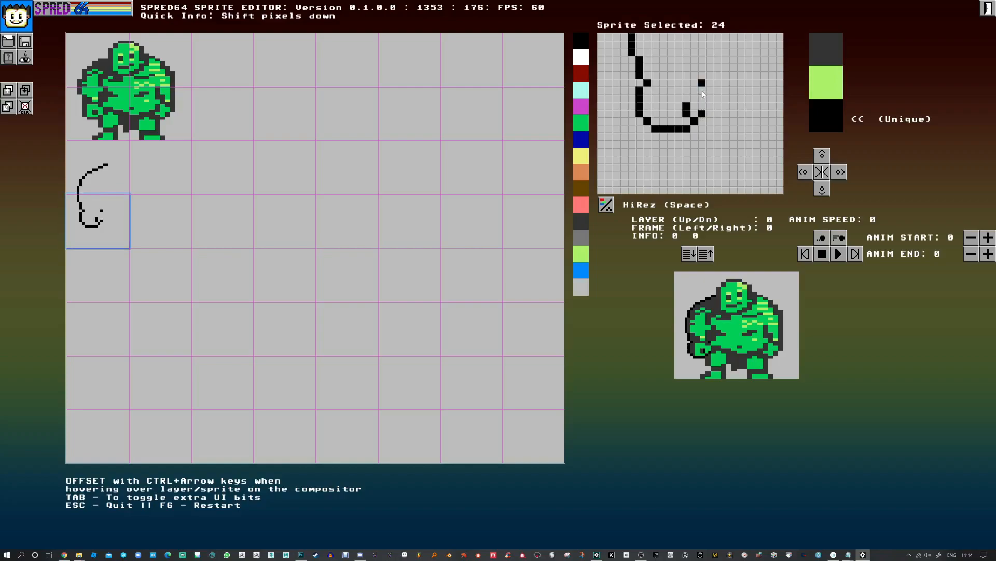
left_click(702, 98)
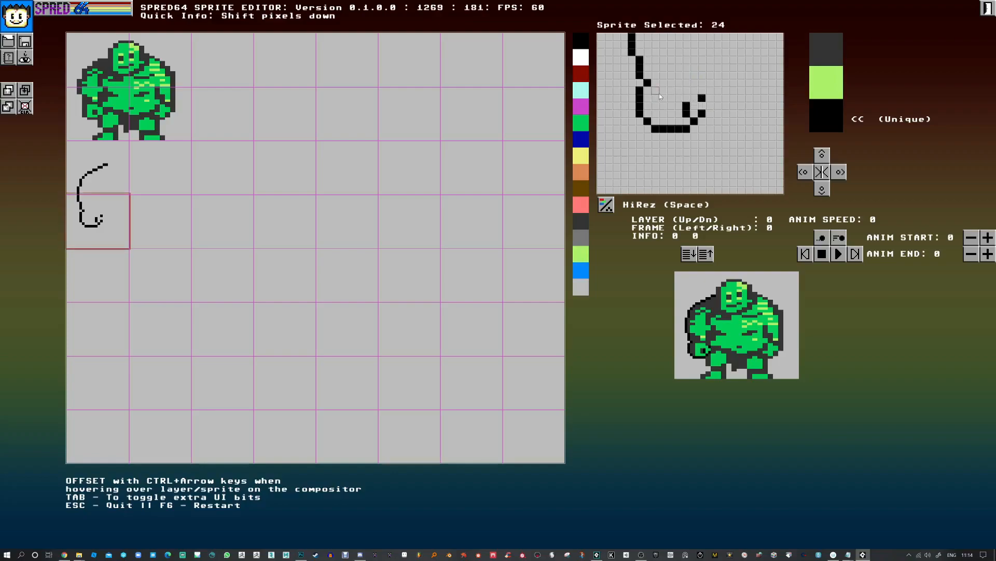
- Draw the forearm's inner edge in sprite 24 and add black dither pixels in the shadow beside the belly
left_click_drag(690, 76, 702, 44)
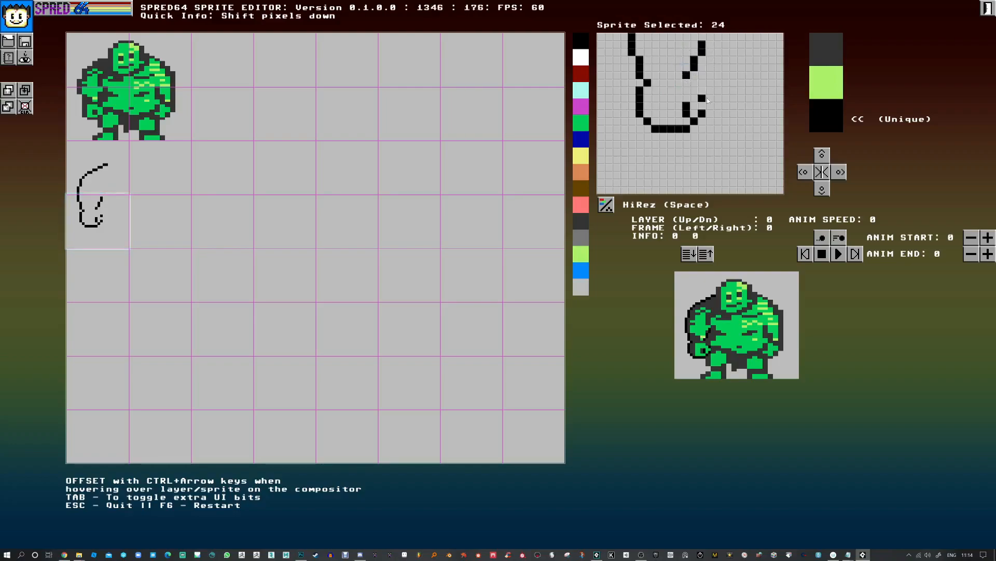
left_click(717, 67)
left_click(712, 46)
left_click(719, 52)
left_click(725, 59)
right_click(717, 68)
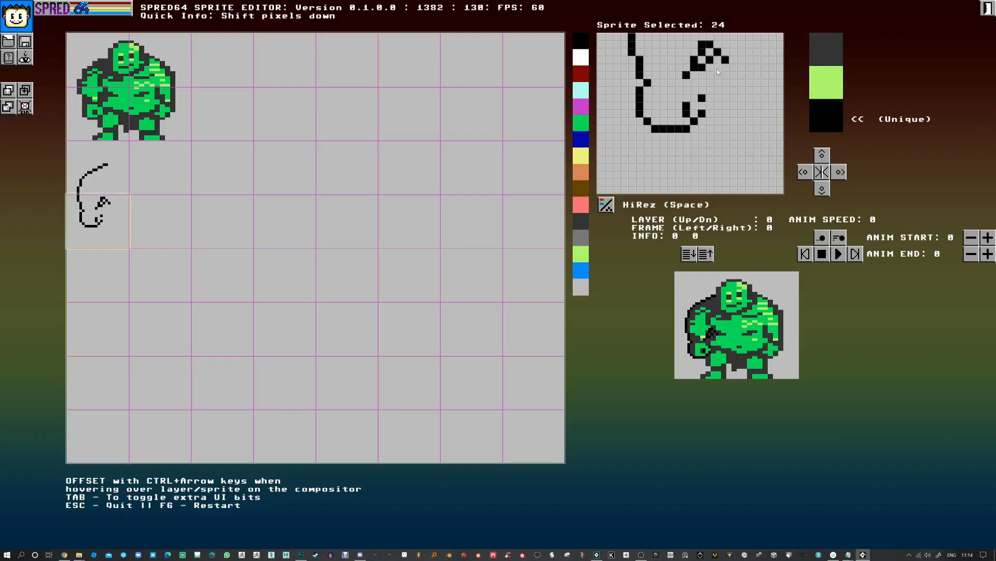
- Add checkered black dither pixels below the end of the shoulder outline in sprite 16
left_click(110, 176)
left_click(694, 128)
left_click(701, 121)
left_click(710, 129)
left_click(710, 113)
left_click(718, 121)
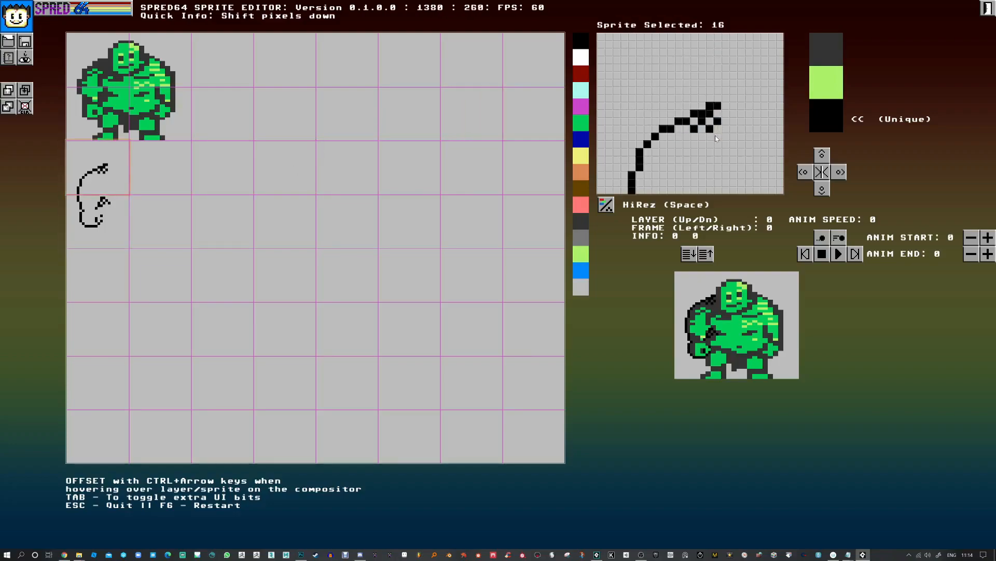
- Dither the dark crease between the shoulder and chest in sprite 16 with scattered black pixels
left_click(717, 145)
left_click(702, 144)
left_click(709, 152)
left_click(726, 152)
left_click(740, 154)
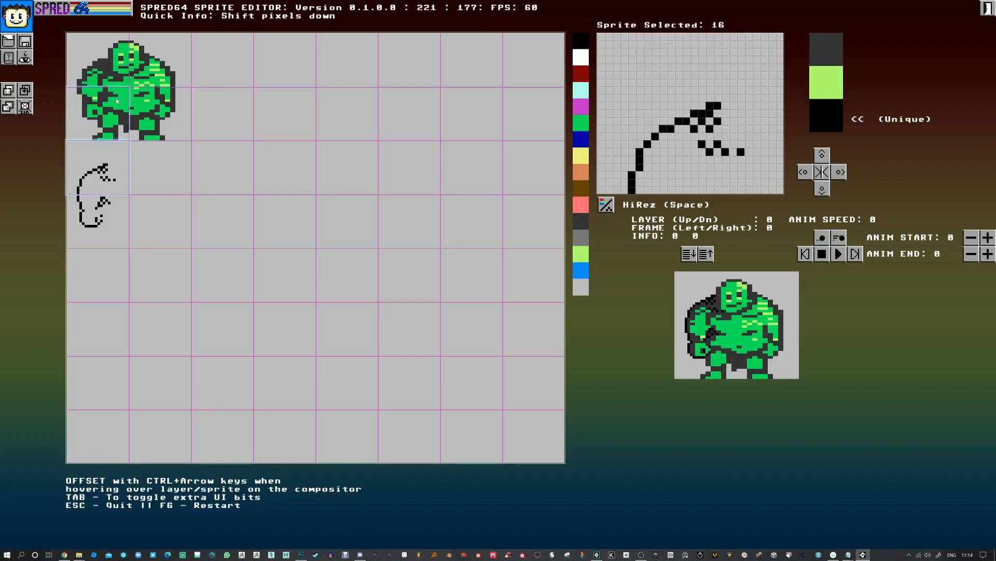
- Outline the neck and head in sprite 16 in black up to the crown, adding a small hair tuft on top
mouse_move(726, 98)
left_mouse_down()
mouse_move(766, 61)
mouse_move(750, 45)
left_mouse_up()
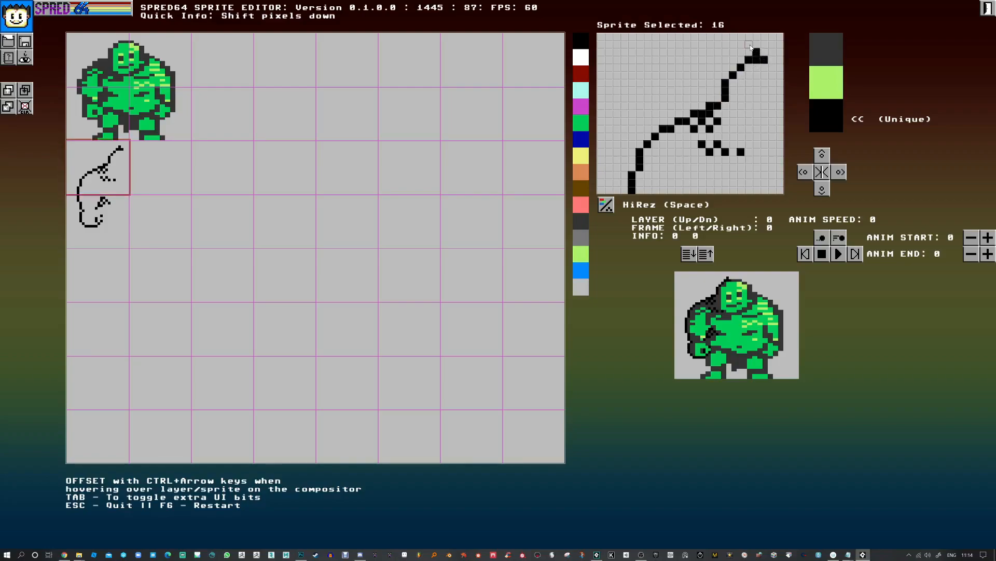
left_click(764, 45)
left_click_drag(771, 60, 778, 62)
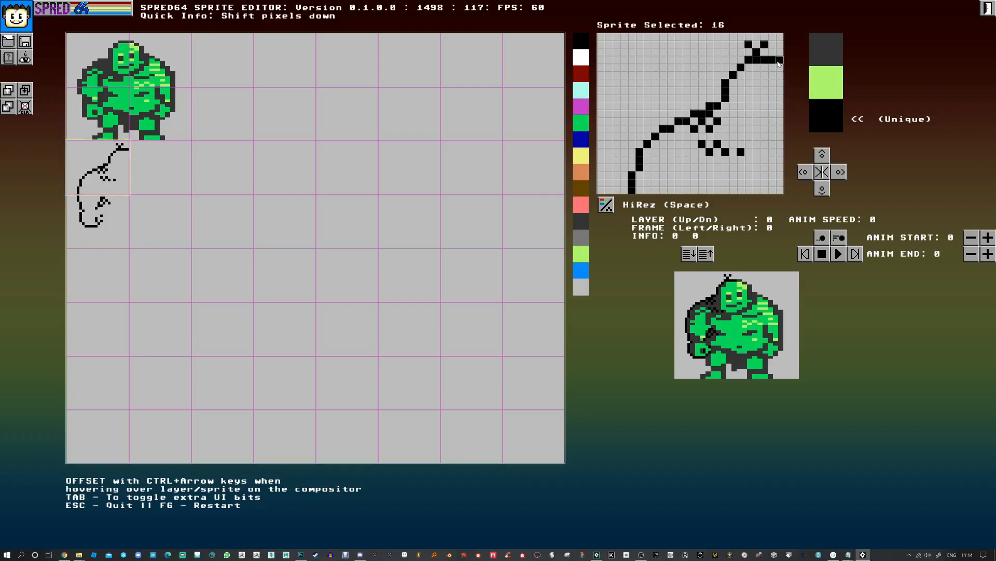
left_click(747, 68)
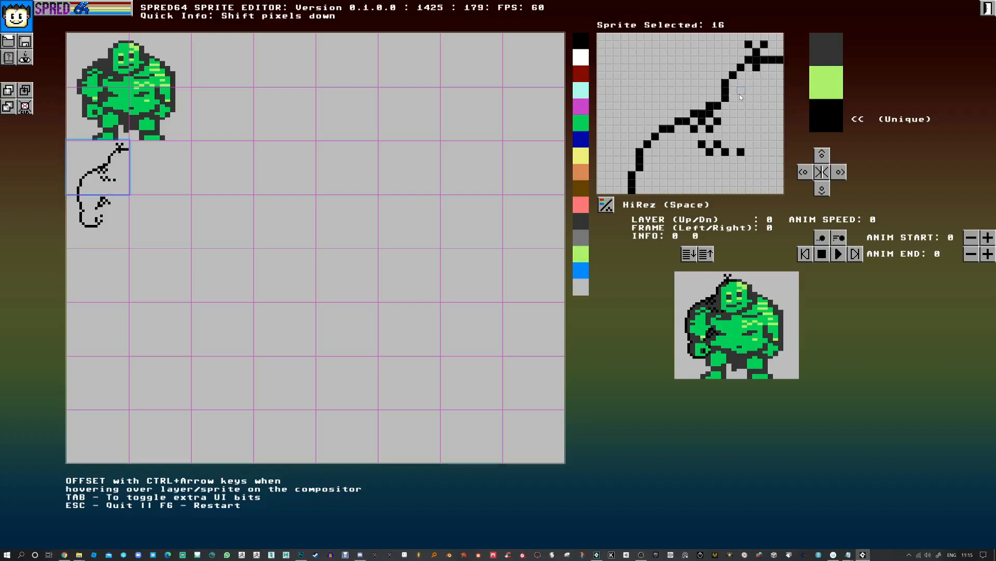
left_click(740, 92)
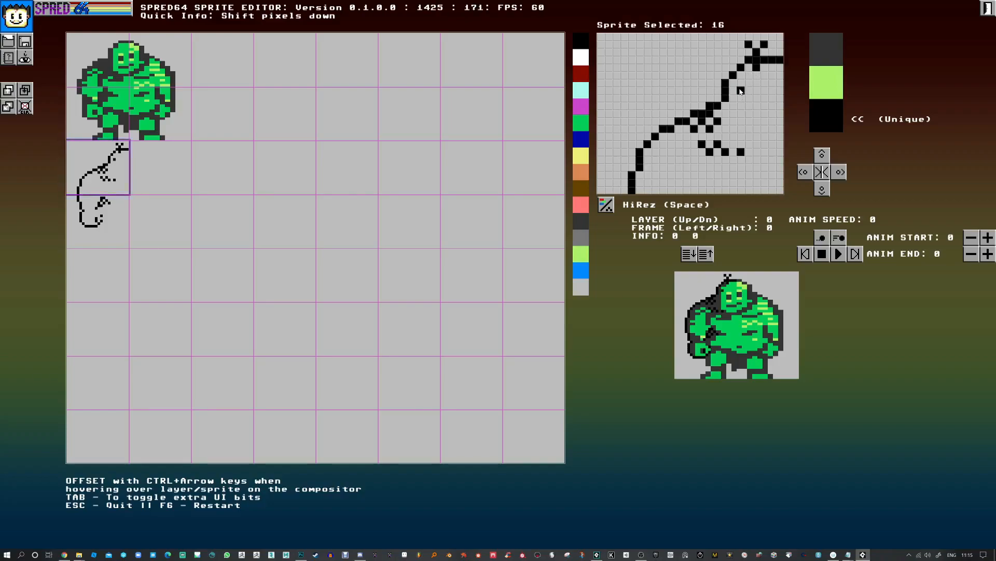
right_click(741, 90)
left_click(740, 88)
right_click(740, 93)
right_click(740, 85)
- Add a two-pixel vertical black mark on the side of the head in sprite 16
left_click(95, 69)
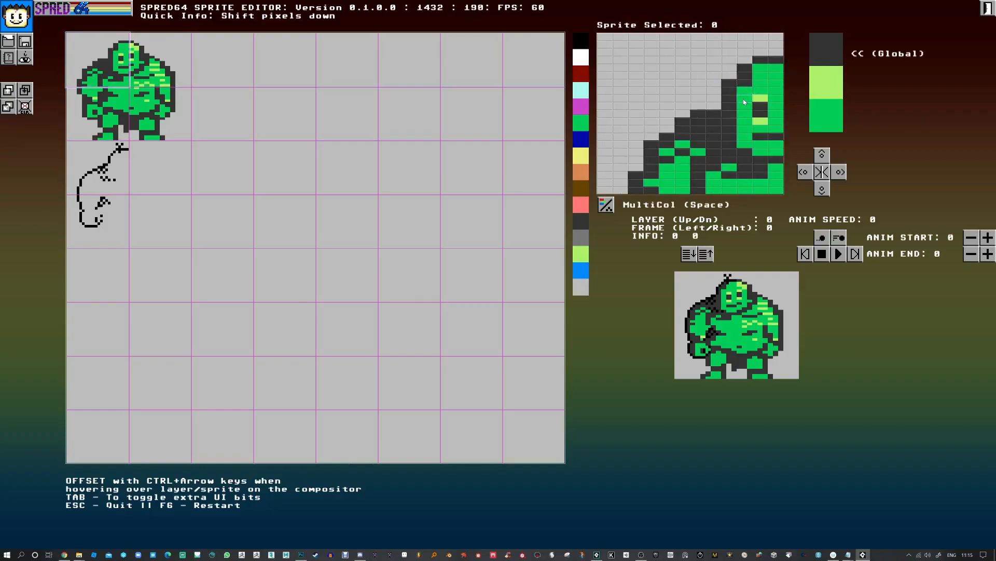
left_click(819, 109)
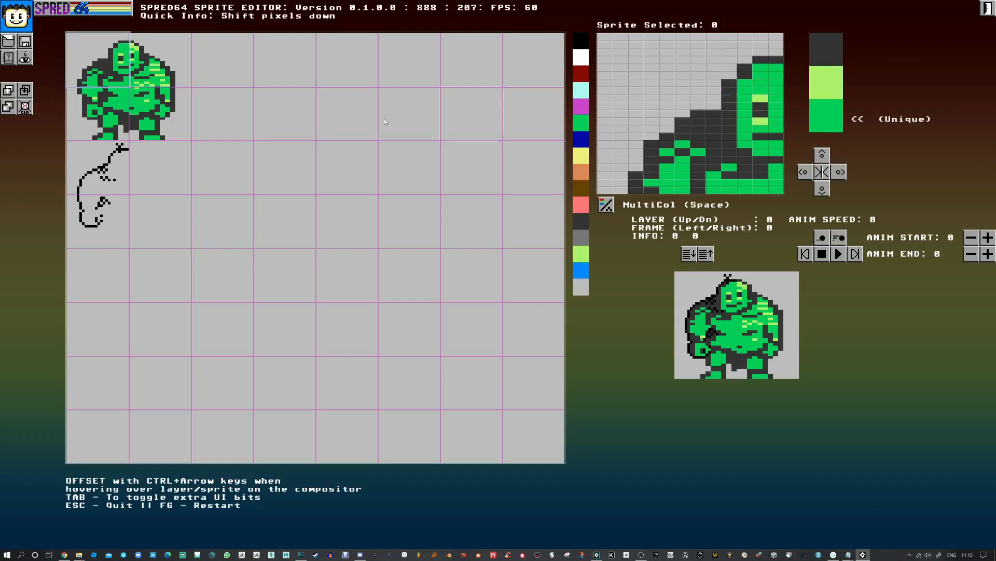
left_click(114, 160)
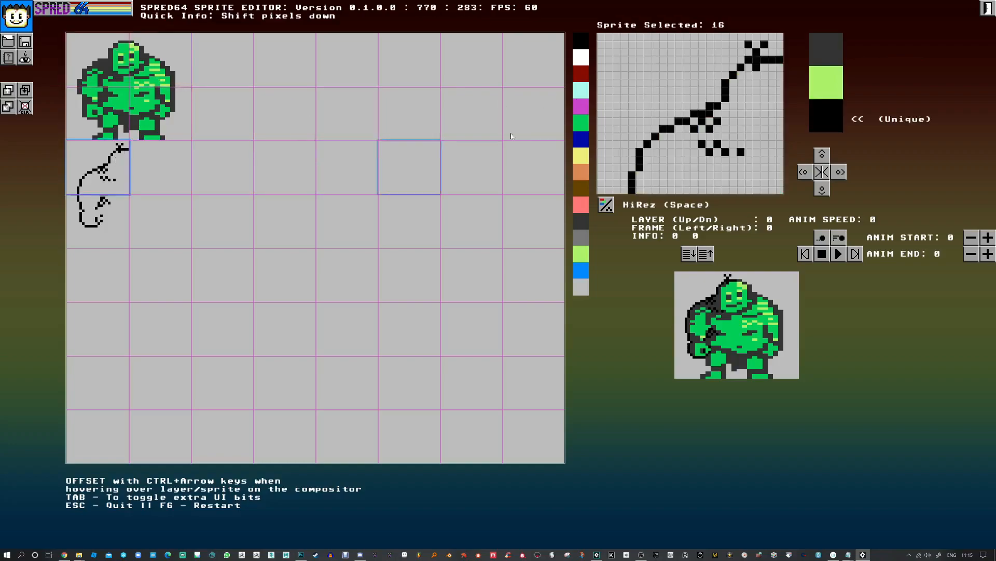
left_click(744, 85)
left_click(740, 92)
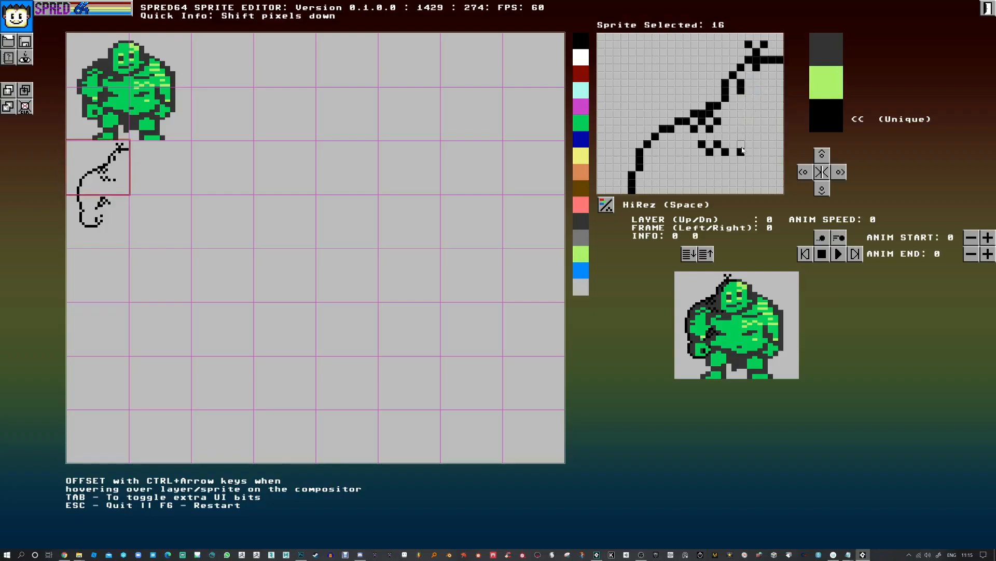
- Switch sprite 17 to hi-res and outline the other half of the head in black down to the ear
left_click(155, 163)
left_click(606, 205)
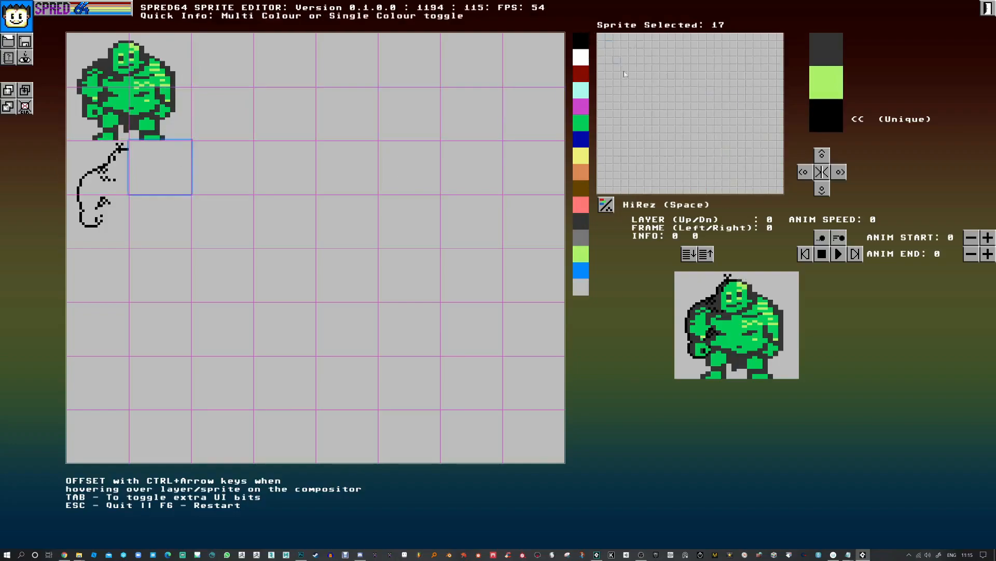
left_click_drag(601, 67, 608, 61)
right_click(608, 68)
right_click(601, 68)
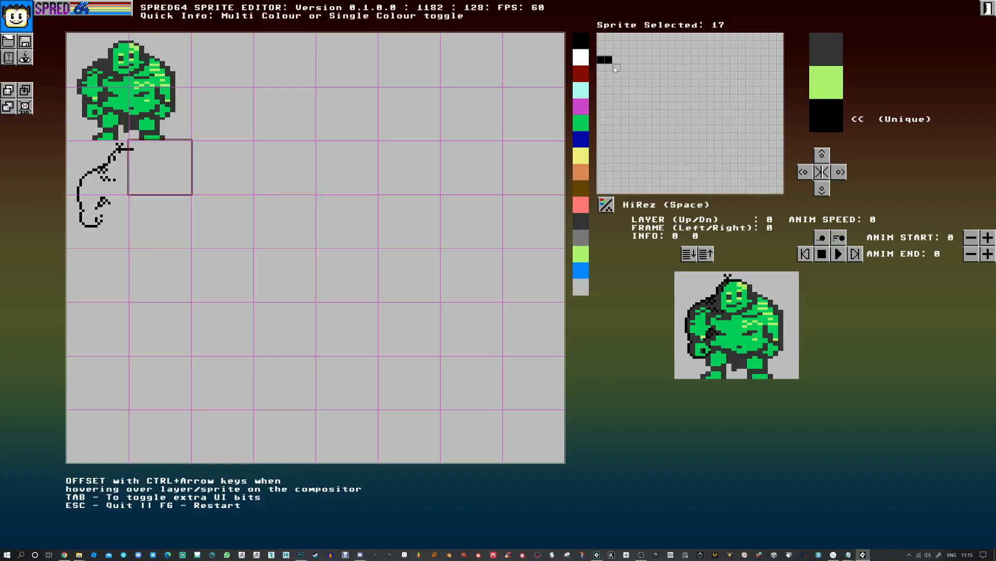
left_click(616, 59)
left_click_drag(621, 67, 640, 76)
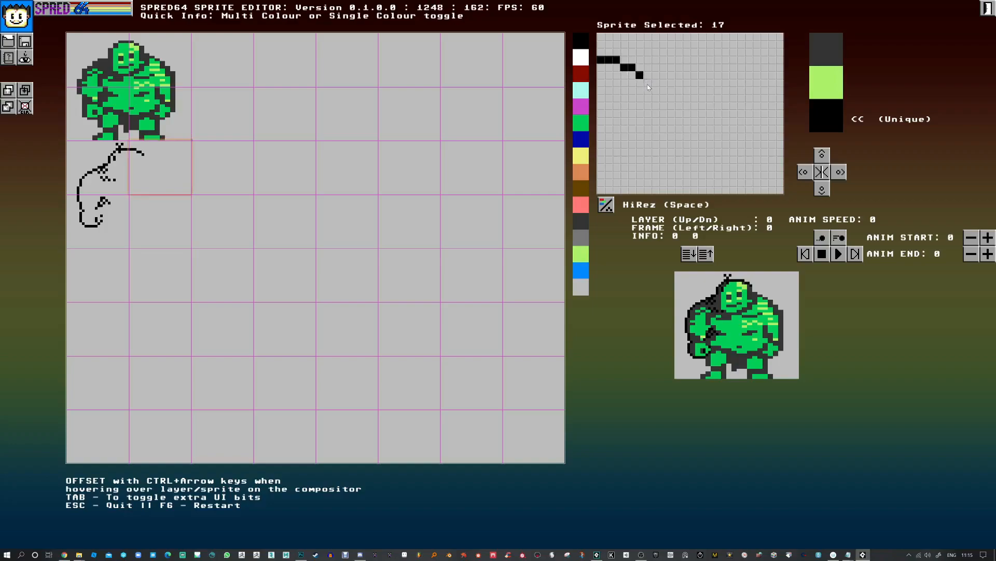
left_click_drag(646, 85, 647, 93)
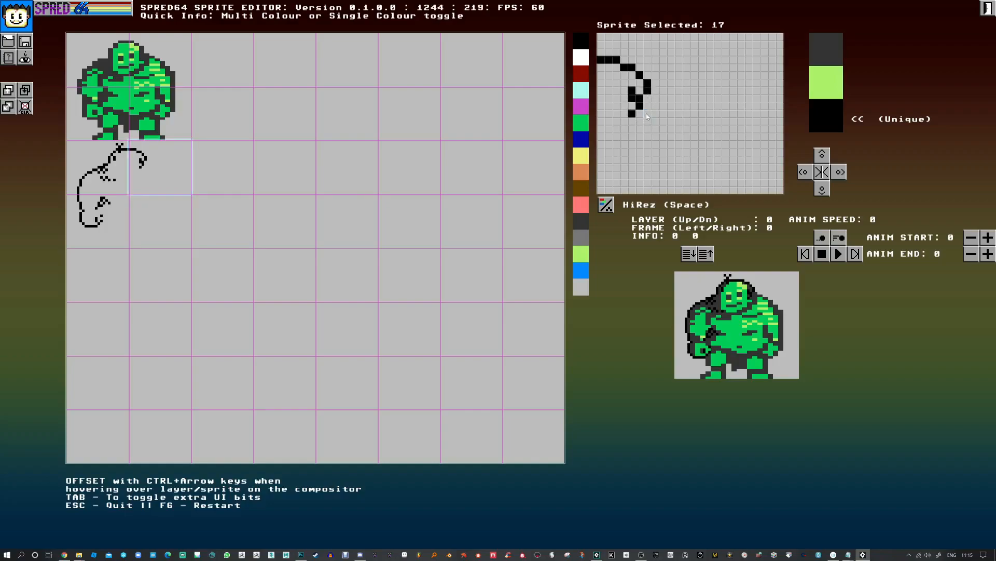
- Draw black neck shading and the curved shoulder outline in sprite 17 down to the sprite's lower edge
left_click(647, 113)
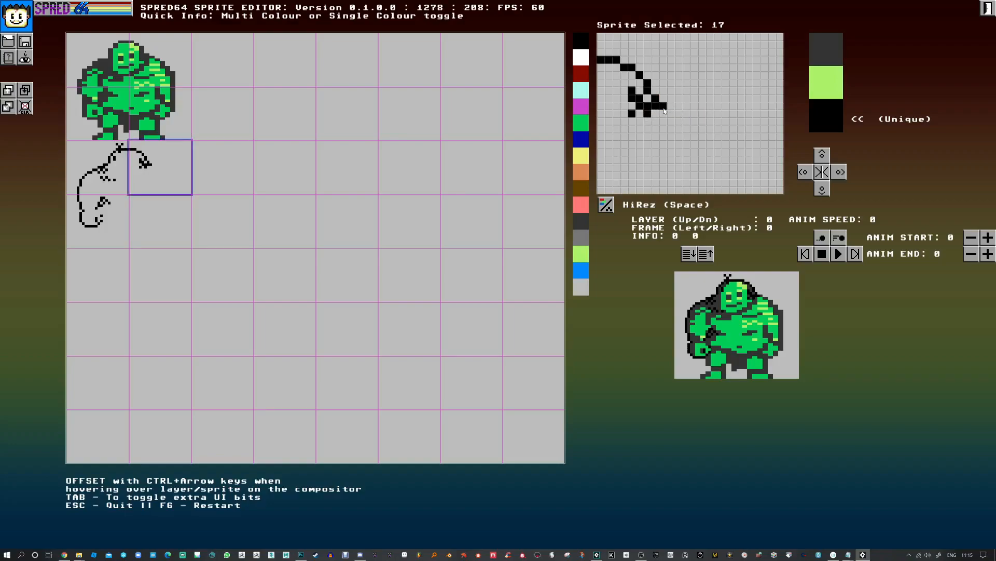
left_click(673, 111)
left_click(678, 114)
left_click(683, 116)
left_click(692, 121)
left_click(733, 152)
left_click(733, 160)
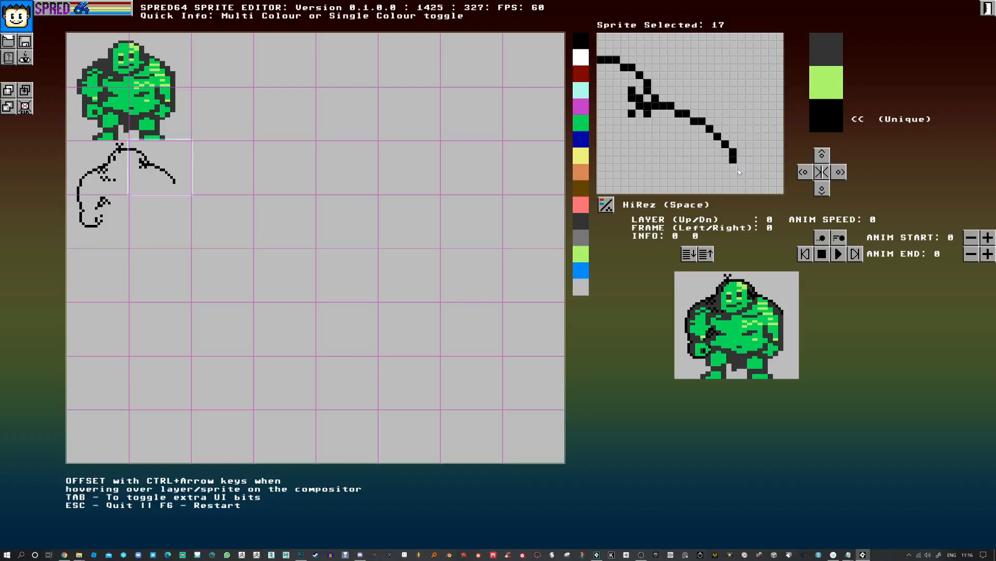
left_click_drag(741, 177, 740, 188)
- Switch sprite 25 to hi-res and draw the black outer arm outline down and around the hand's underside
left_click(176, 229)
left_click(605, 204)
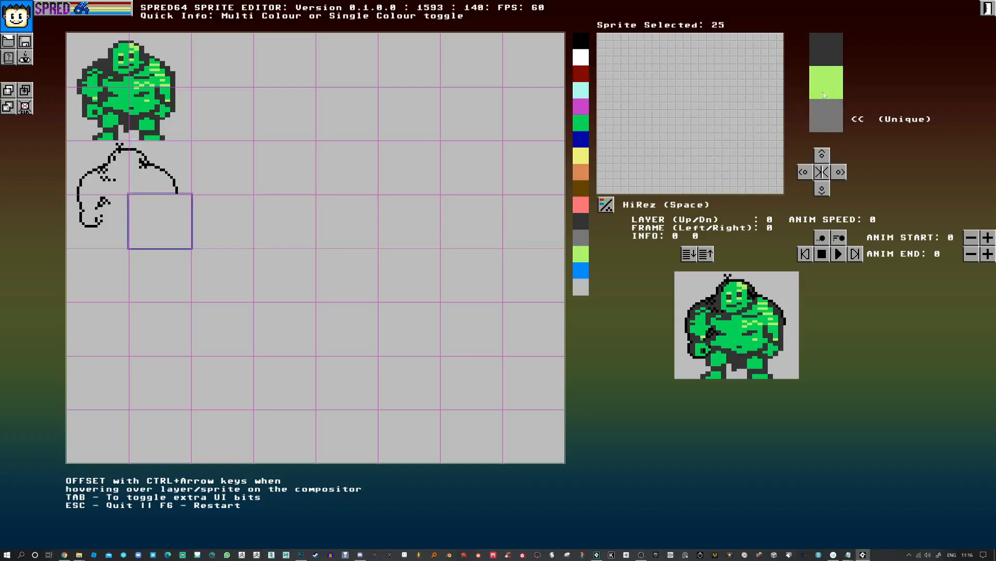
mouse_move(709, 37)
left_mouse_down()
mouse_move(709, 47)
mouse_move(741, 50)
mouse_move(740, 61)
left_mouse_up()
right_click(709, 48)
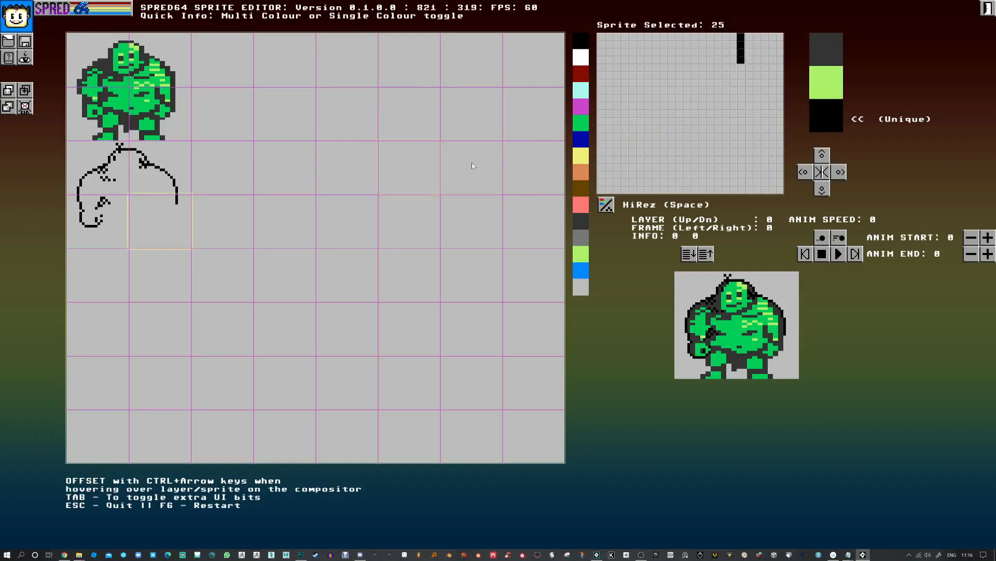
left_click_drag(732, 66, 733, 84)
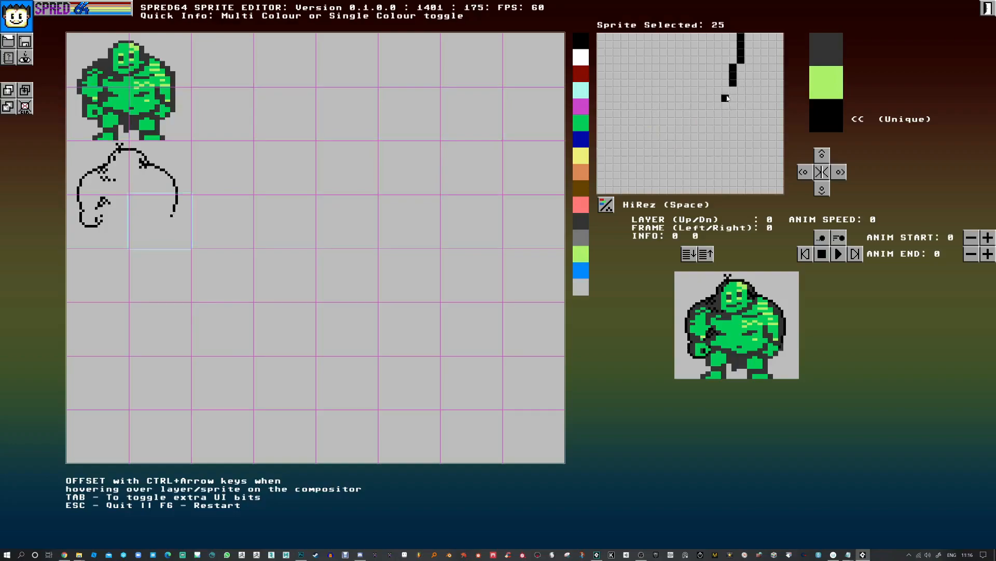
left_click_drag(733, 87, 726, 113)
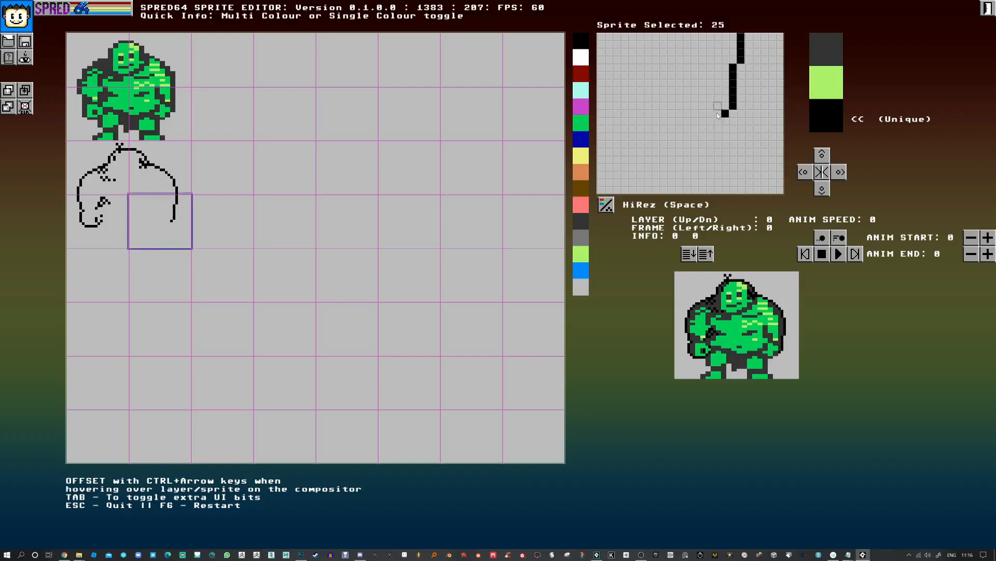
left_click(695, 130)
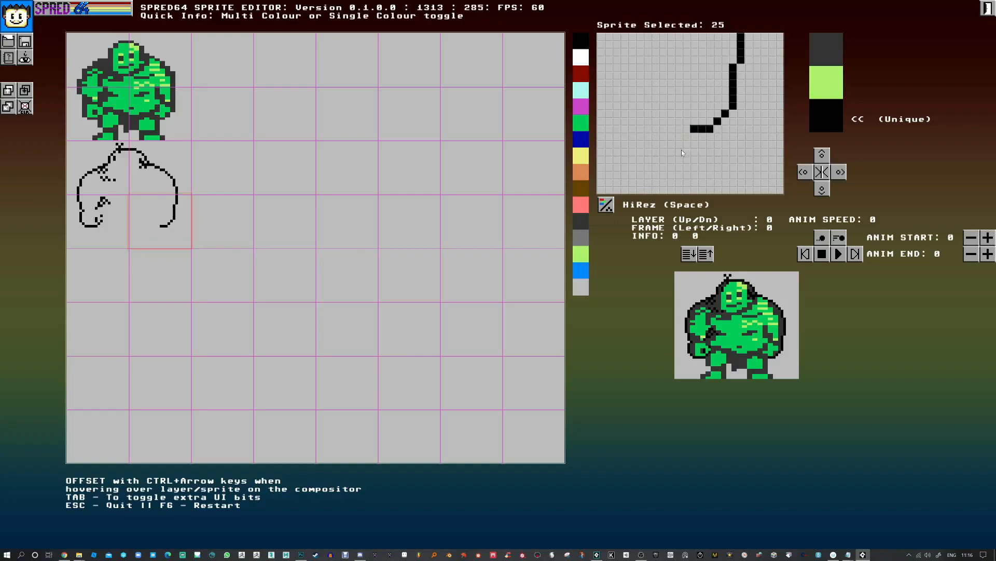
- Outline the leg and foot in sprite 25 in black, marking the toes with spaced pixels along the lower edge
left_click(688, 138)
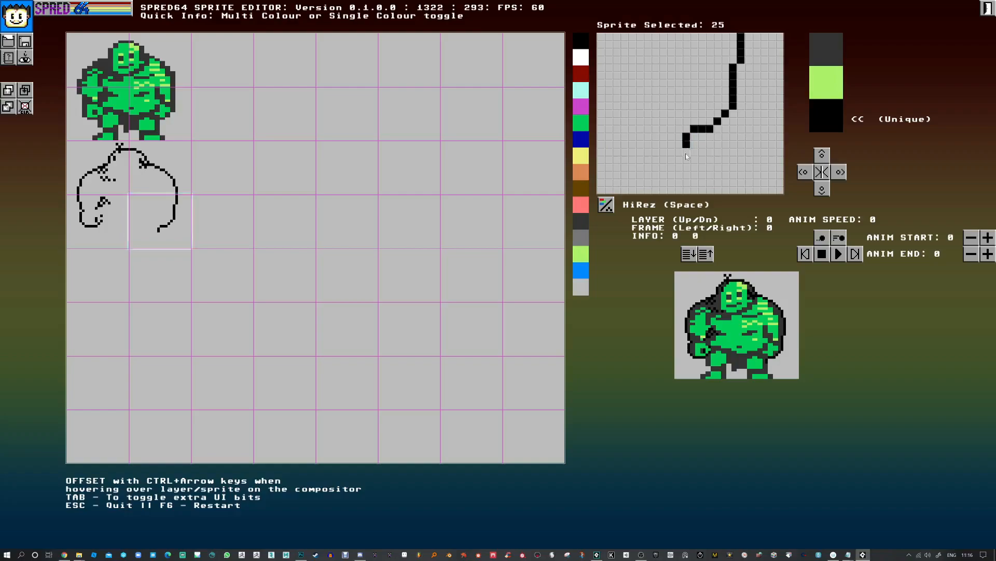
left_click_drag(694, 137, 688, 144)
left_click_drag(681, 160, 699, 193)
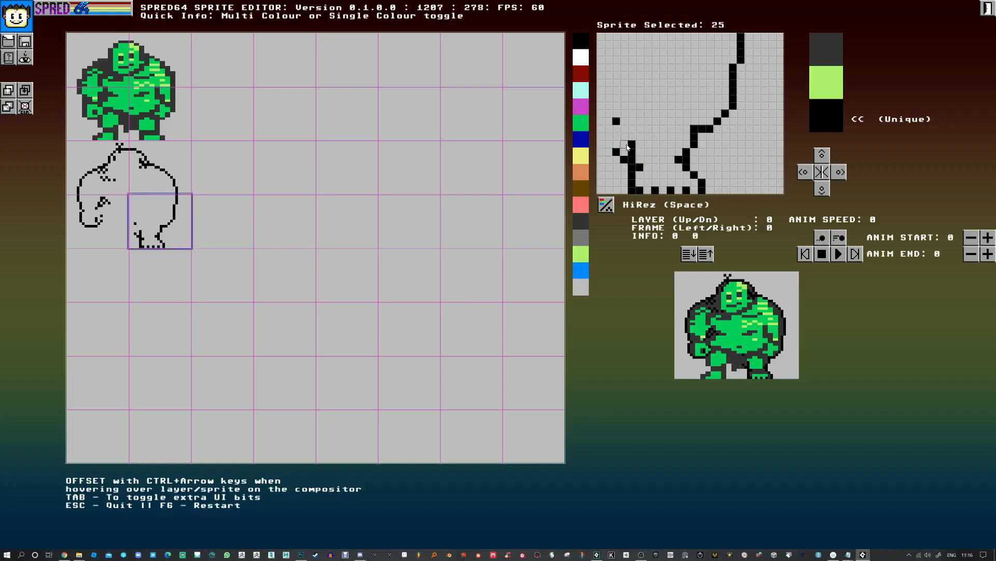
- Shade the loincloth beside the leg in sprite 25 with a black checkerboard dither and a solid inner edge
left_click(601, 136)
left_click(600, 121)
left_click(608, 113)
left_click(624, 129)
right_click(634, 144)
left_click(601, 152)
left_click(608, 160)
left_click(602, 169)
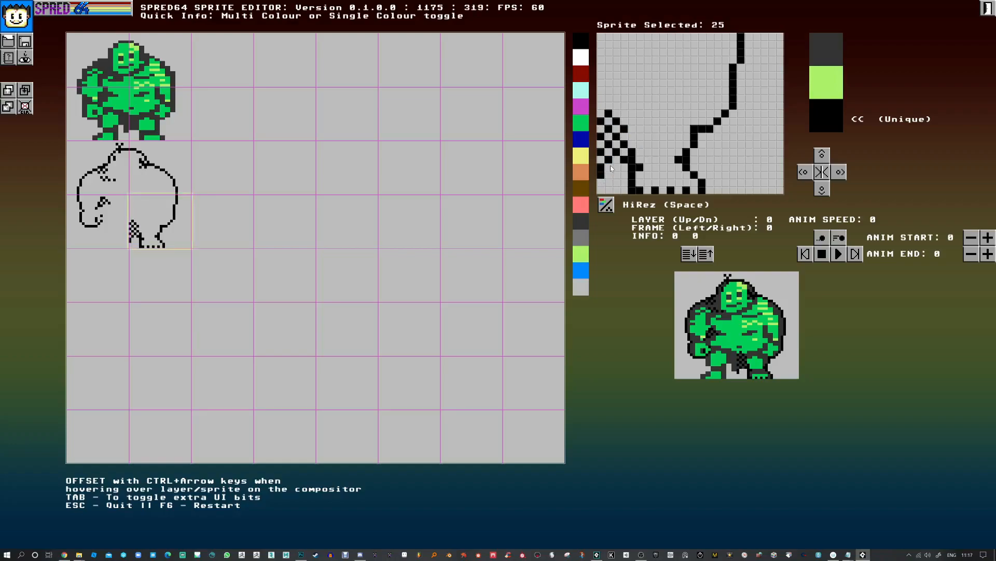
left_click_drag(607, 161, 602, 118)
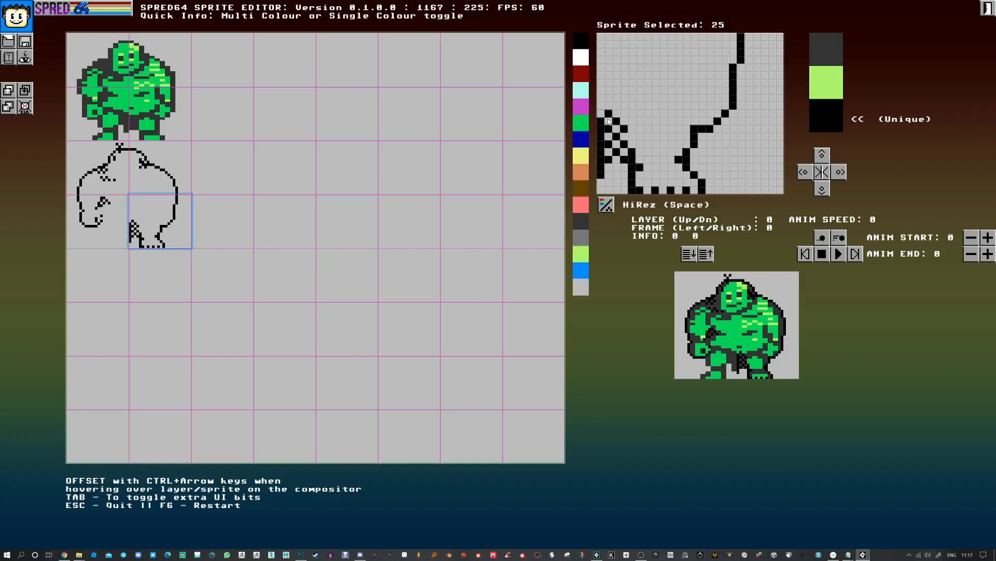
left_click(609, 137)
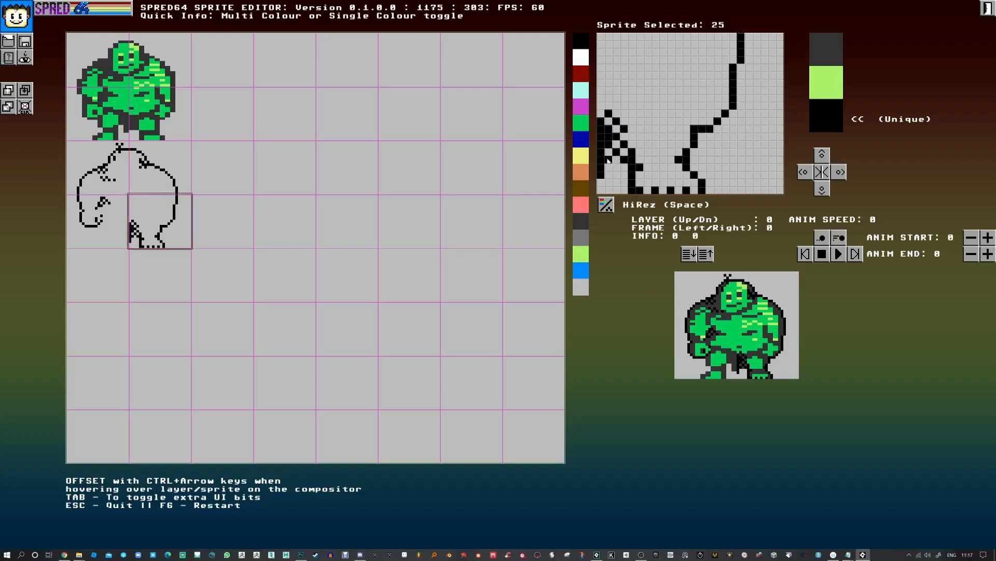
- Continue the loincloth shading into sprite 24 with a black checkerboard dither along the edge adjoining sprite 25
left_click(113, 227)
left_click_drag(777, 112, 779, 169)
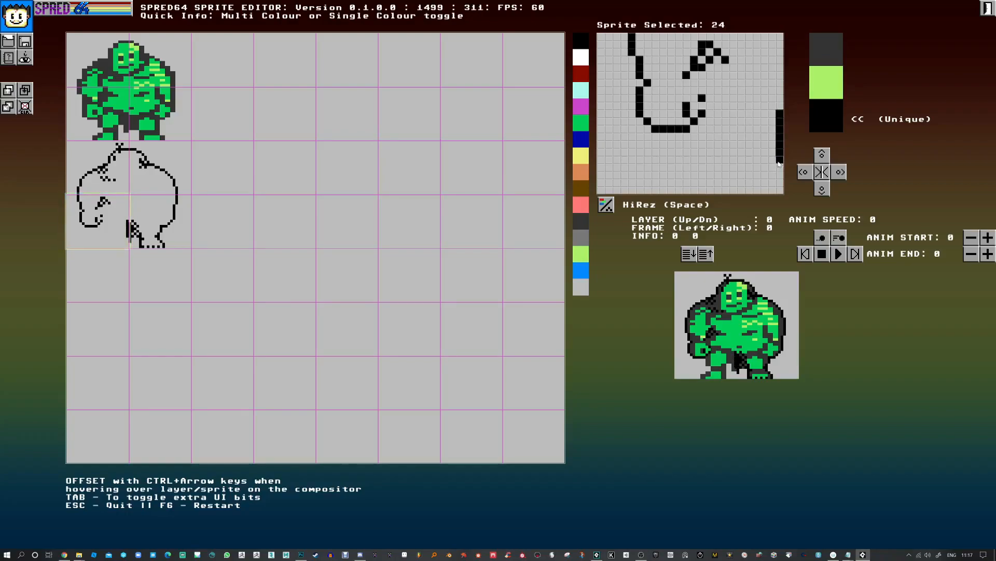
right_click(780, 151)
left_click(772, 151)
left_click(772, 136)
left_click(772, 121)
left_click(764, 128)
left_click(764, 144)
left_click(765, 113)
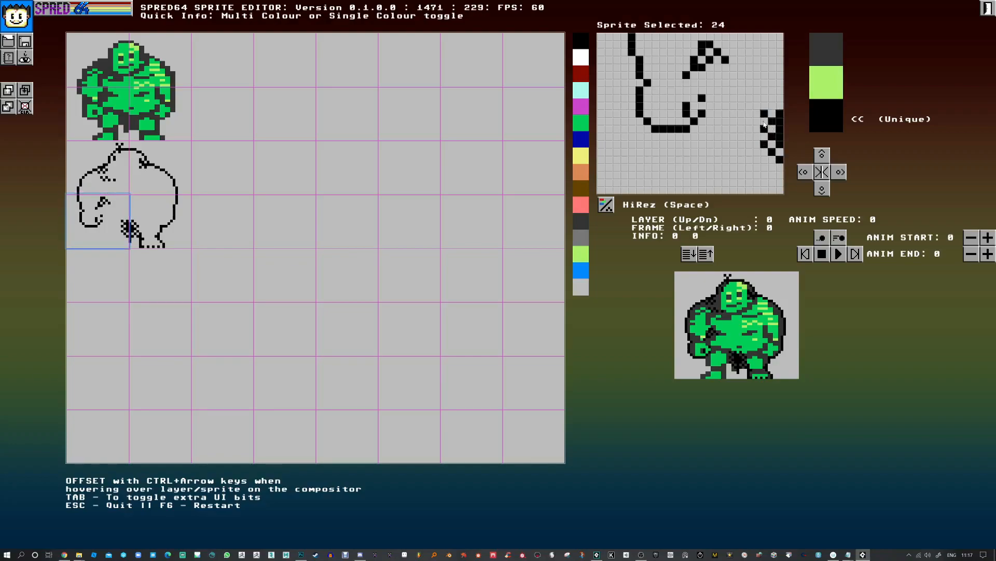
- Draw the stepped black line from the loincloth up across the thigh to the hand in sprite 24 and extend the wrist shading one pixel
left_click(757, 121)
left_click(749, 112)
left_click(756, 105)
left_click(741, 105)
left_click(749, 105)
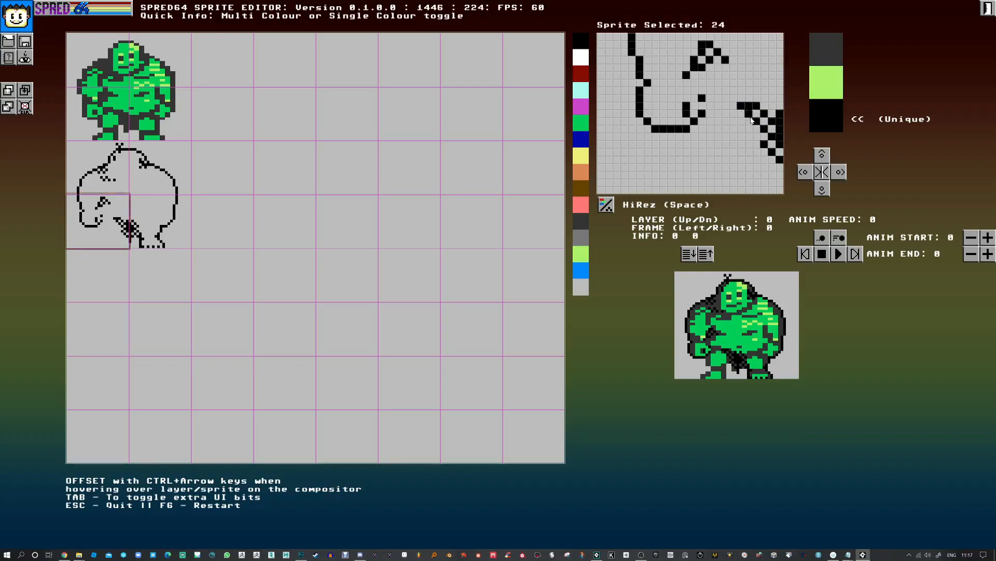
left_click(733, 98)
left_click(726, 97)
left_click(710, 98)
left_click(717, 97)
left_click(710, 105)
left_click(709, 89)
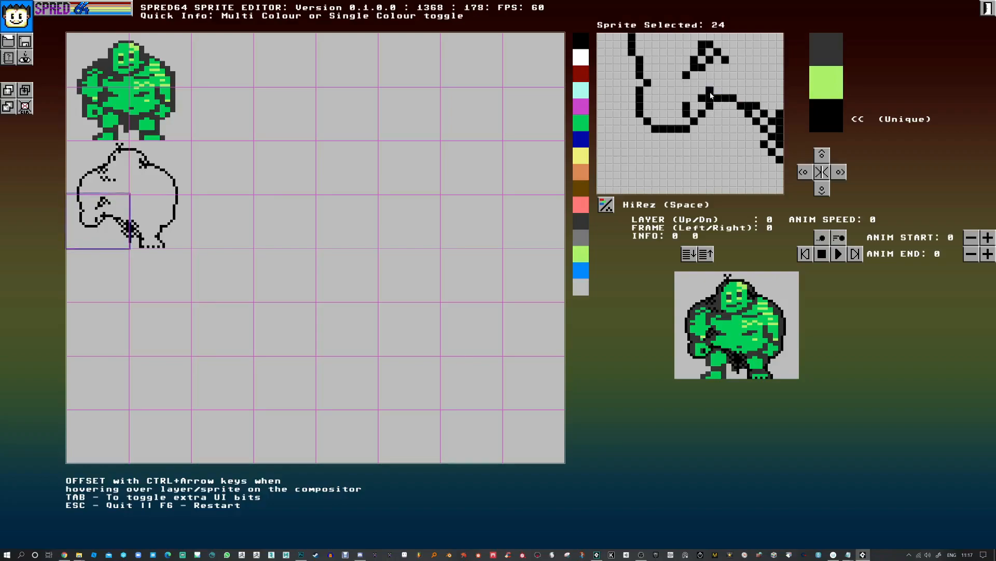
left_click(724, 70)
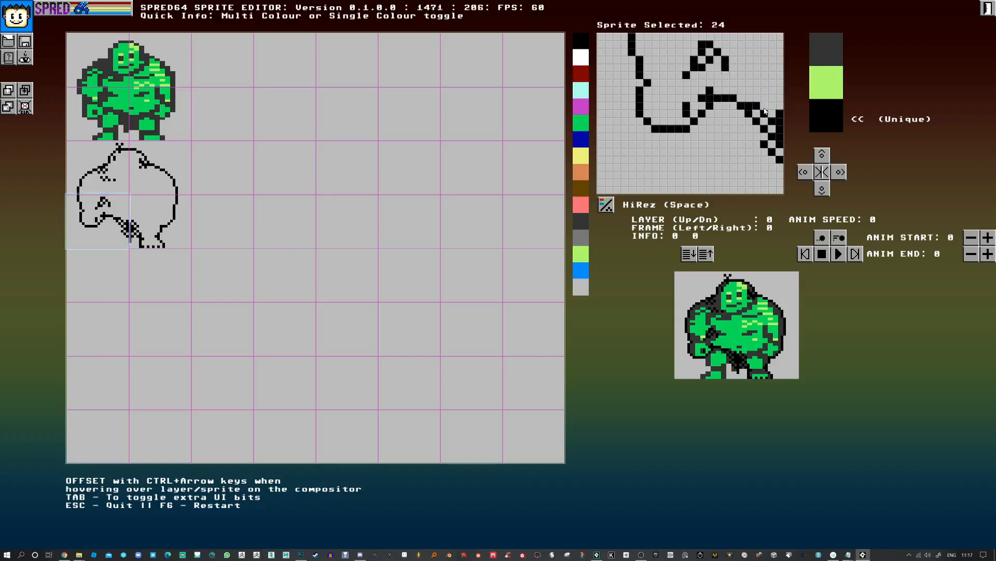
- Add single black detail pixels just above the loincloth in sprites 24 and 25
left_click(779, 91)
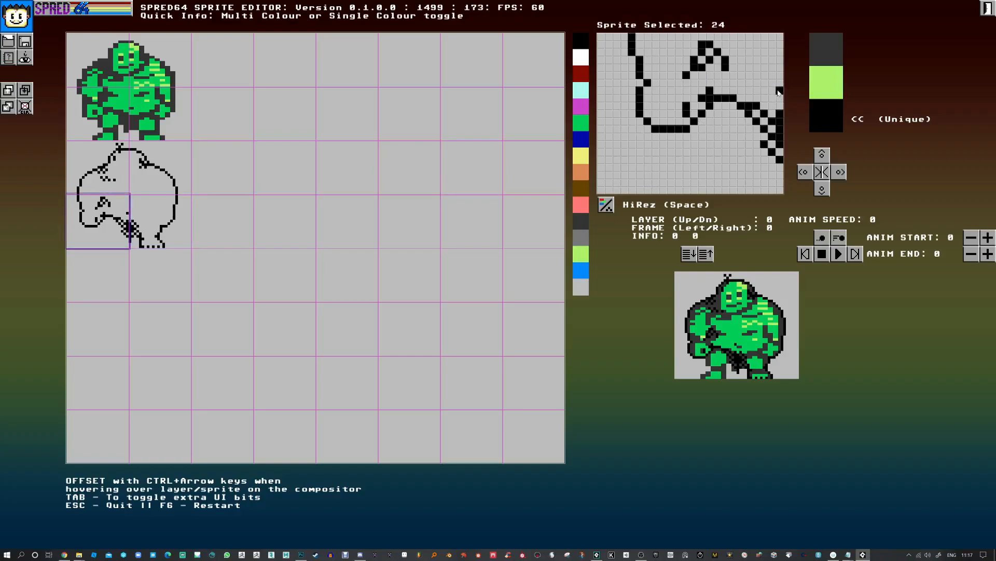
left_click(149, 221)
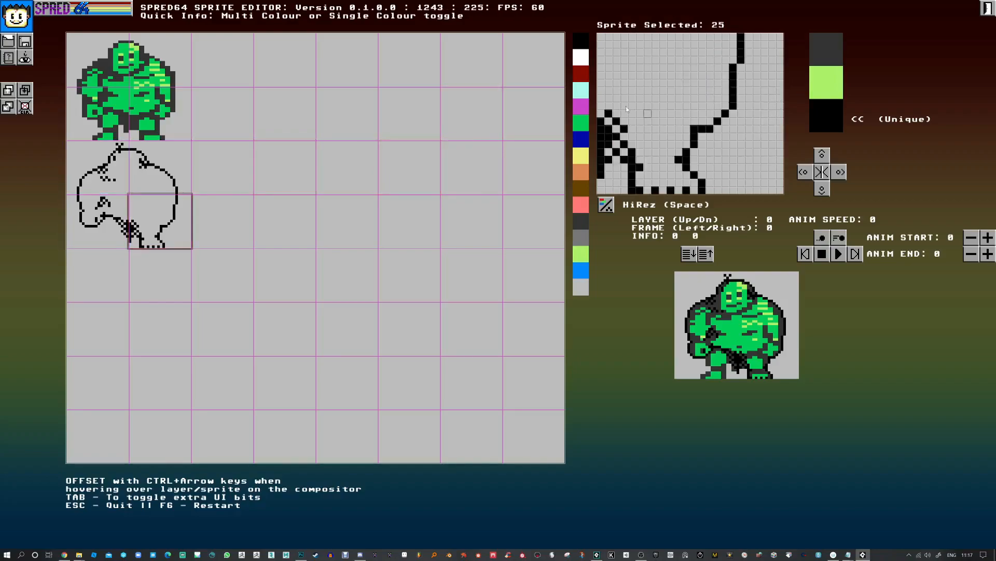
left_click(609, 98)
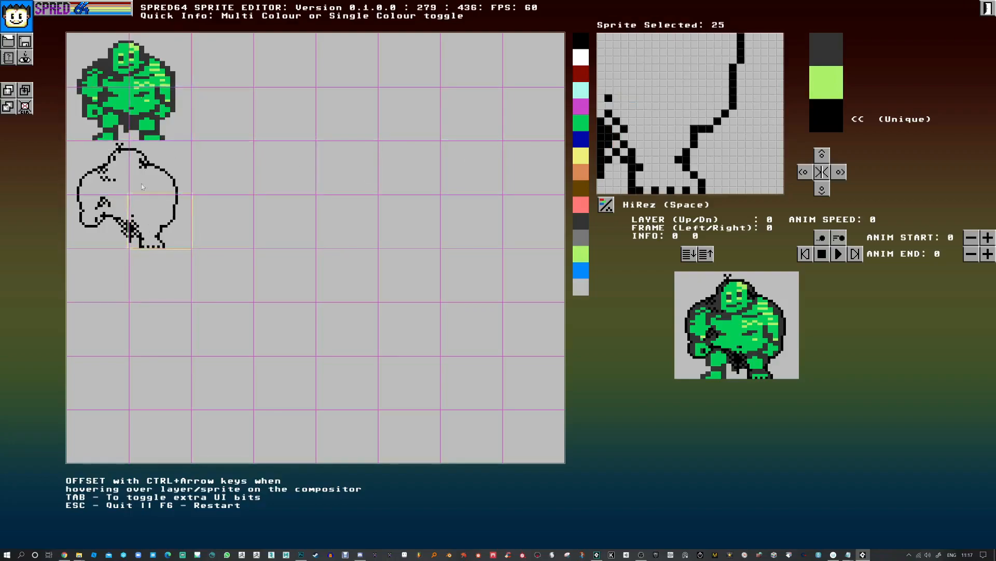
- Outline the leg and foot in sprite 24 in black with spaced toe pixels, and add dither pixels around the wrist and thigh
left_click(107, 222)
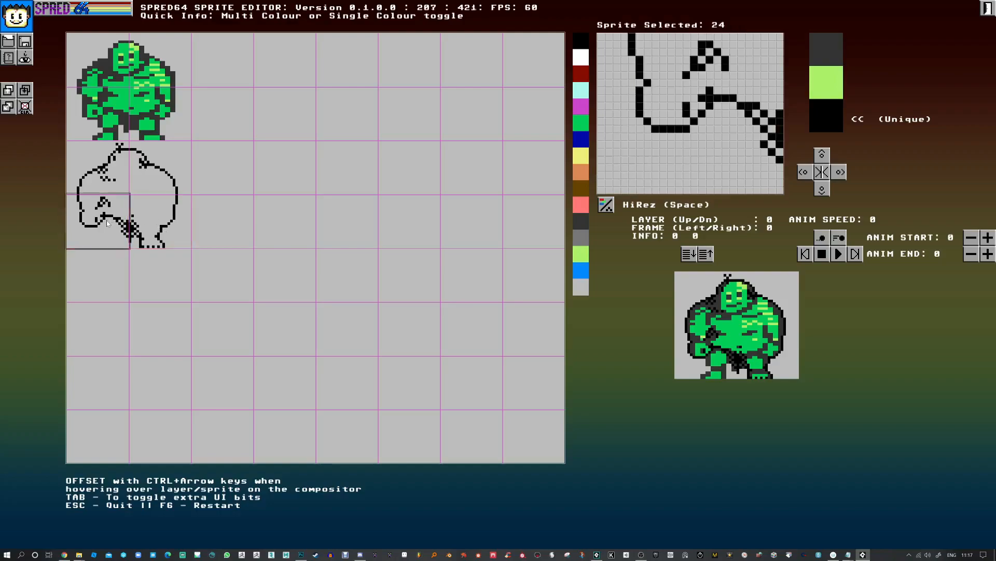
left_click(703, 153)
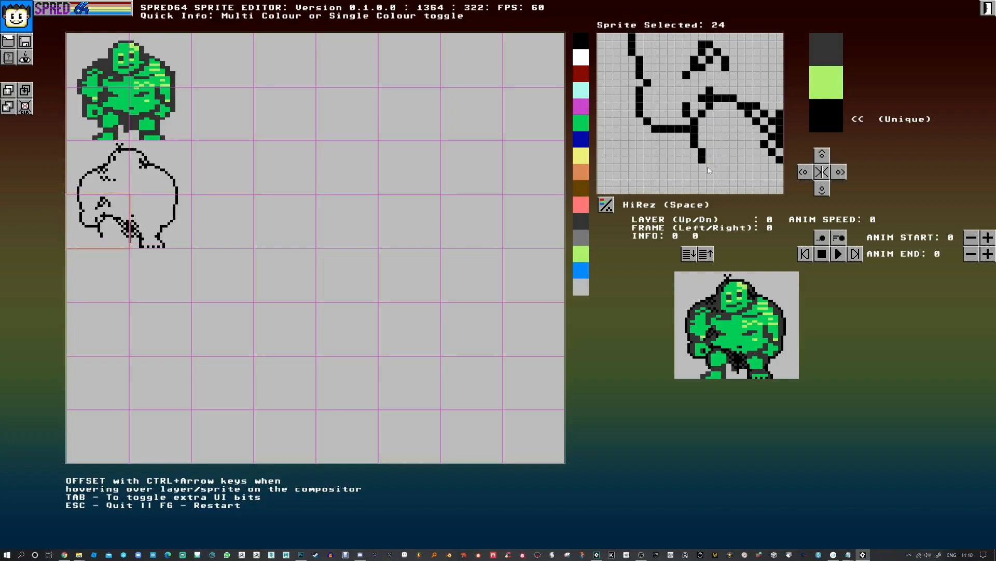
left_click(709, 168)
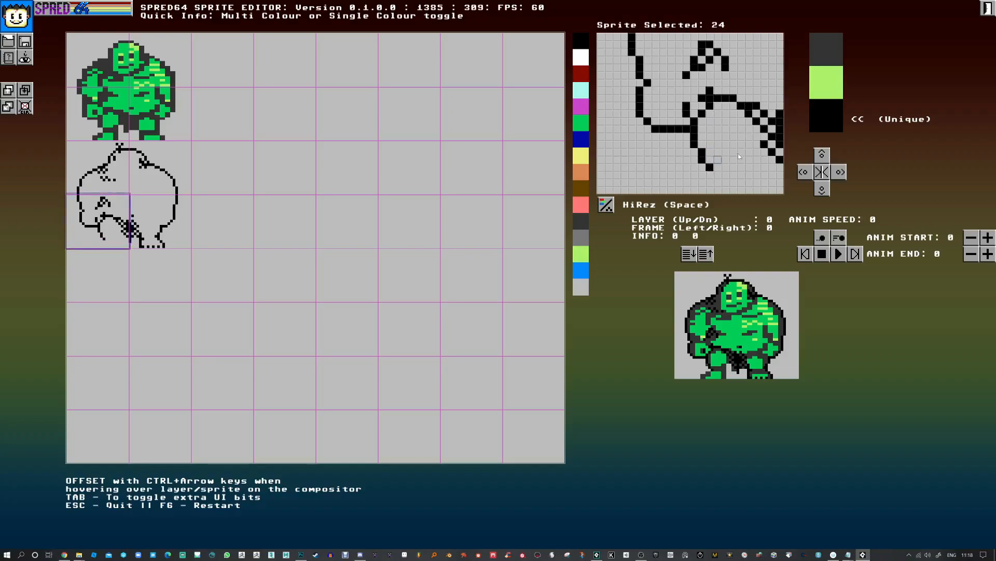
left_click(694, 177)
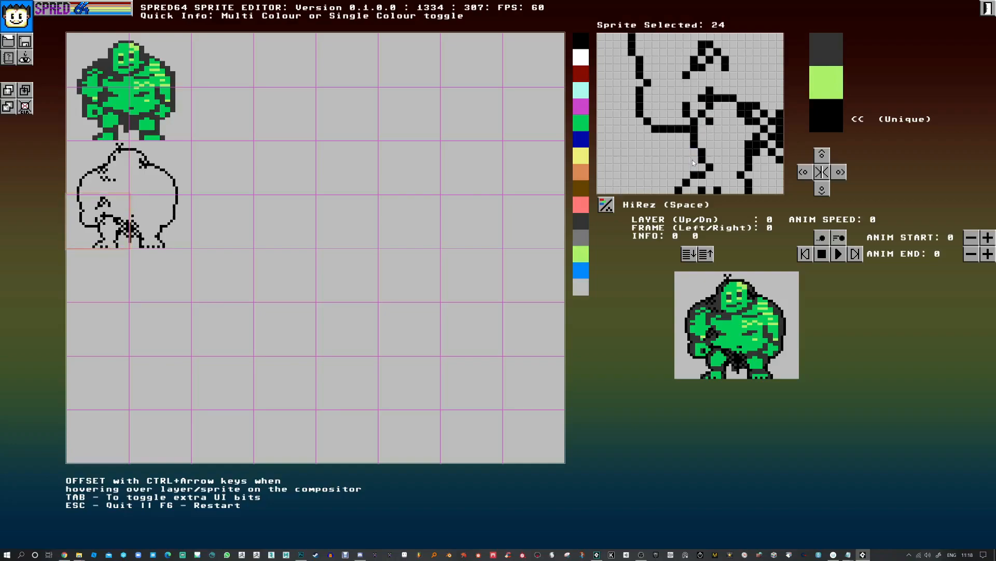
left_click(735, 66)
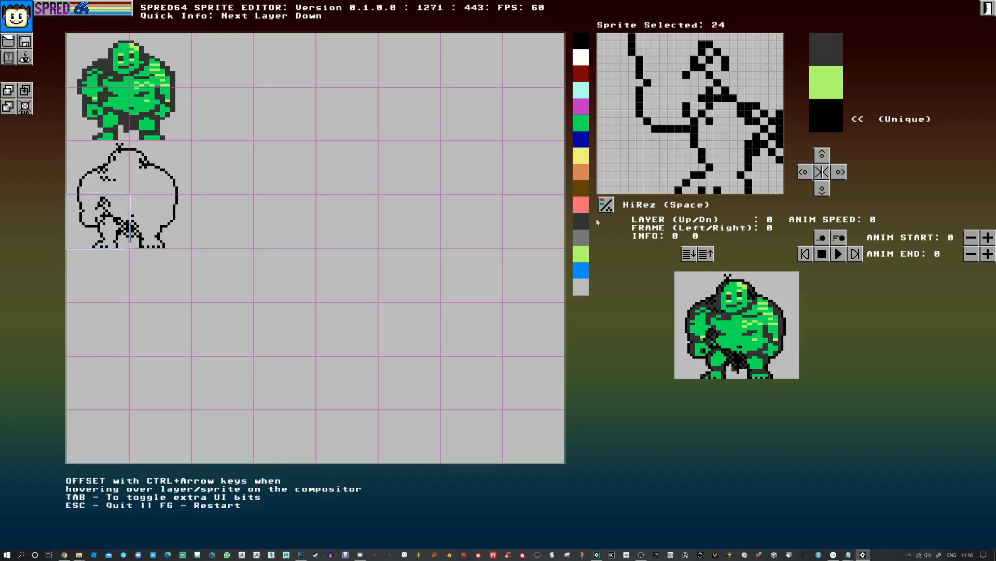
- Extend the chest shading in sprite 16 with a black pixel and a stepped line running in from the edge adjoining sprite 17
left_click(122, 177)
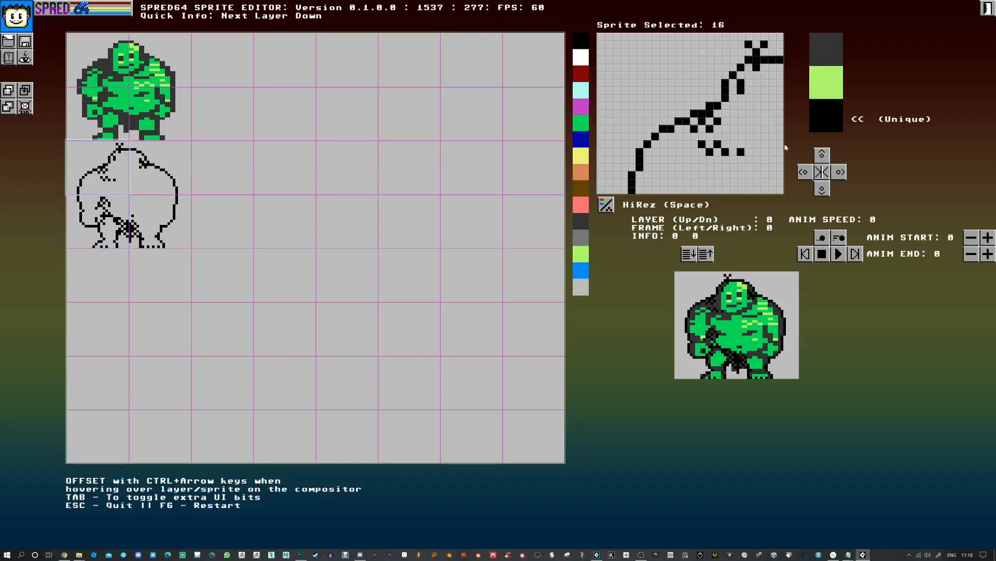
left_click(758, 145)
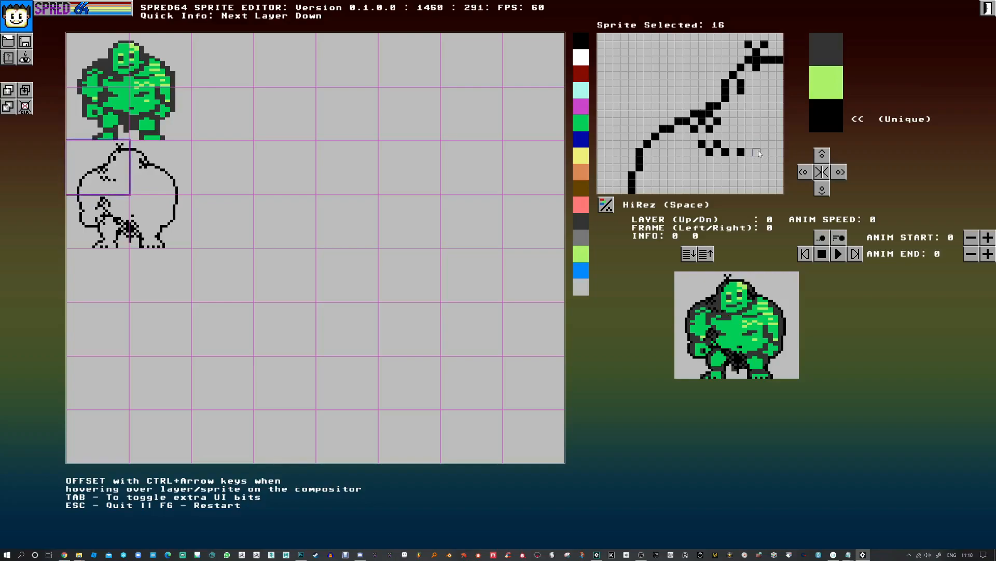
left_click(742, 145)
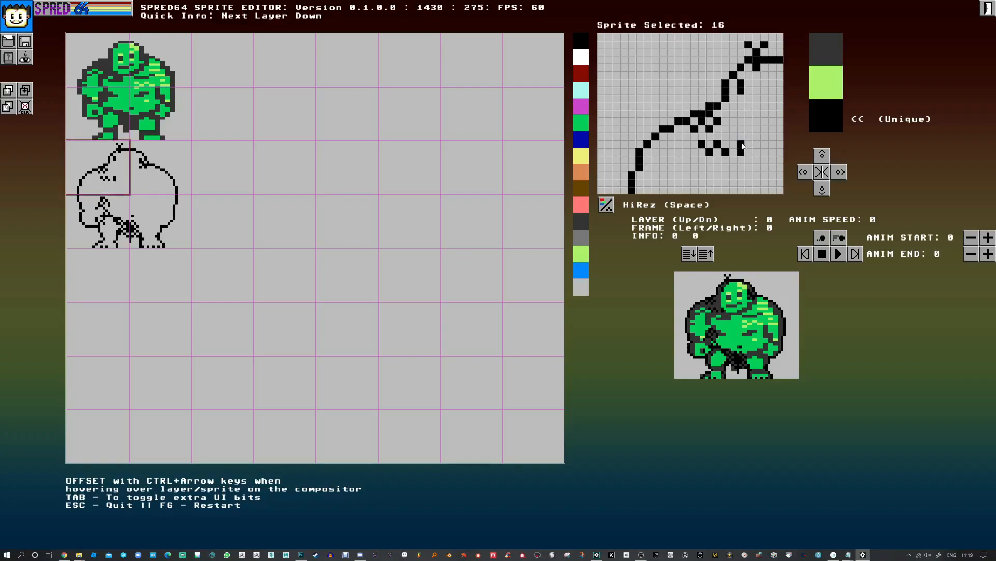
mouse_move(767, 159)
left_mouse_down()
mouse_move(781, 161)
mouse_move(748, 173)
left_mouse_up()
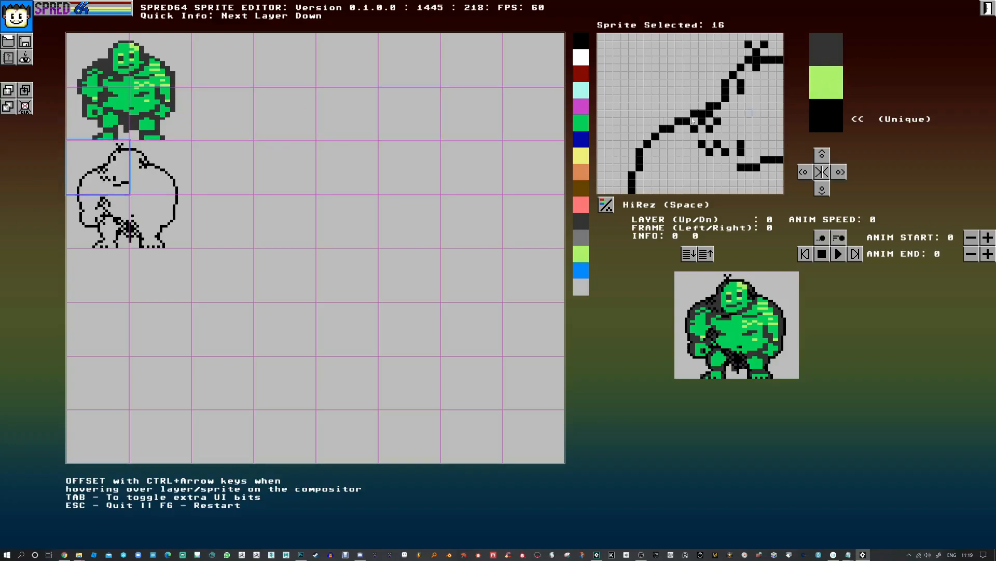
- Change the character's global dark grey multicolour to black from sprite 8
left_click(99, 107)
left_click(835, 56)
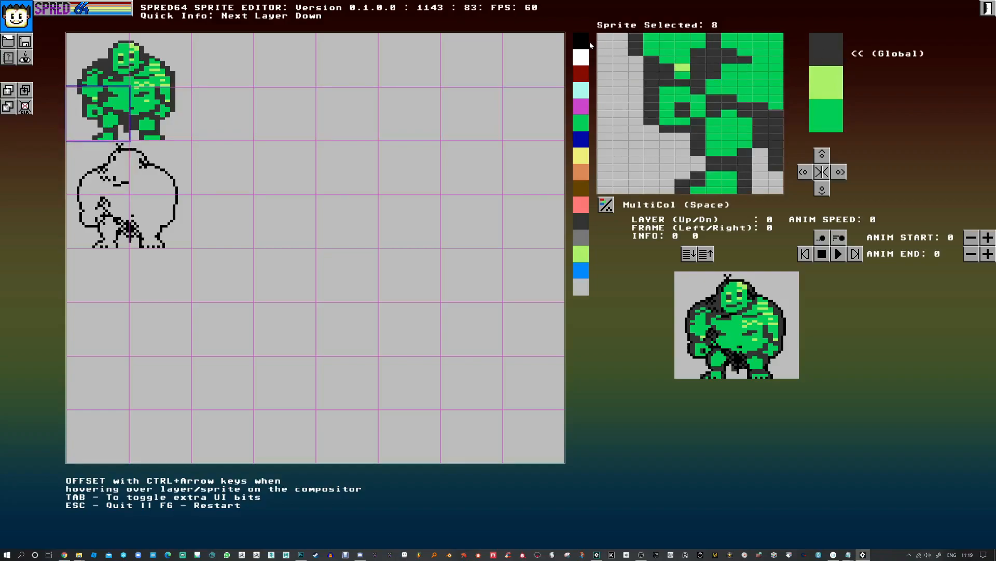
left_click(581, 42)
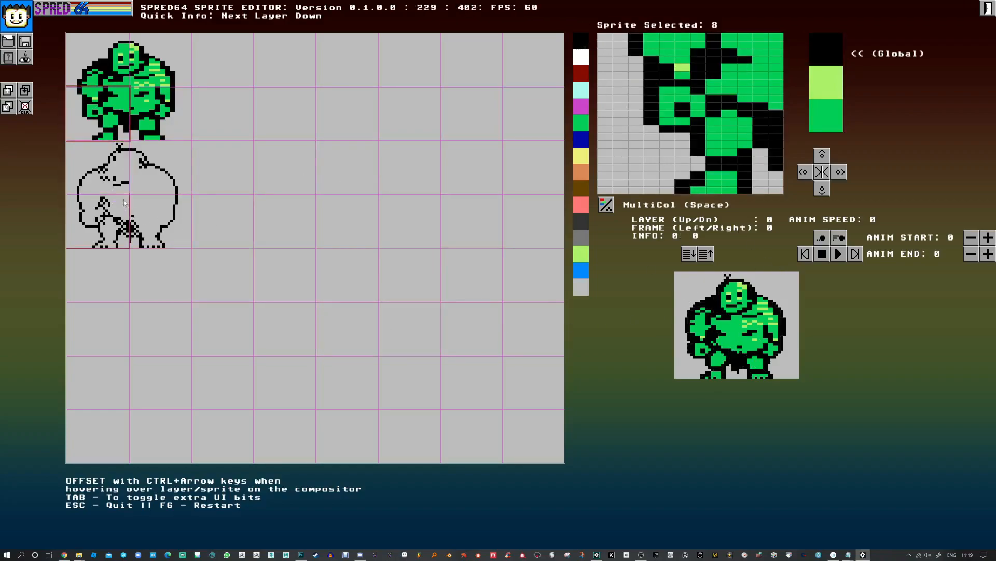
- Recolour the hi-res overlay's unique colour to dark grey in sprites 16, 17, 25 and 24
left_click(119, 182)
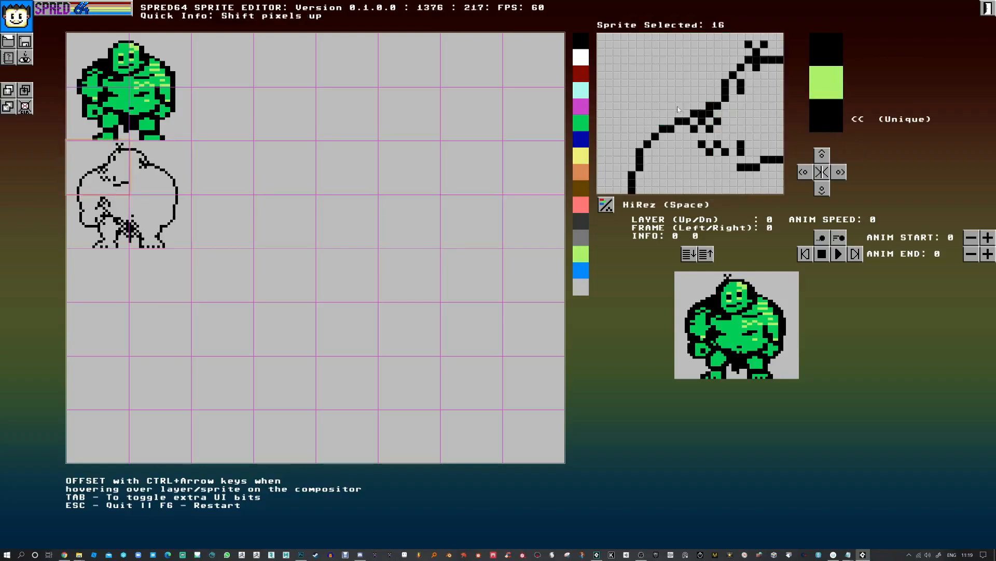
left_click(581, 225)
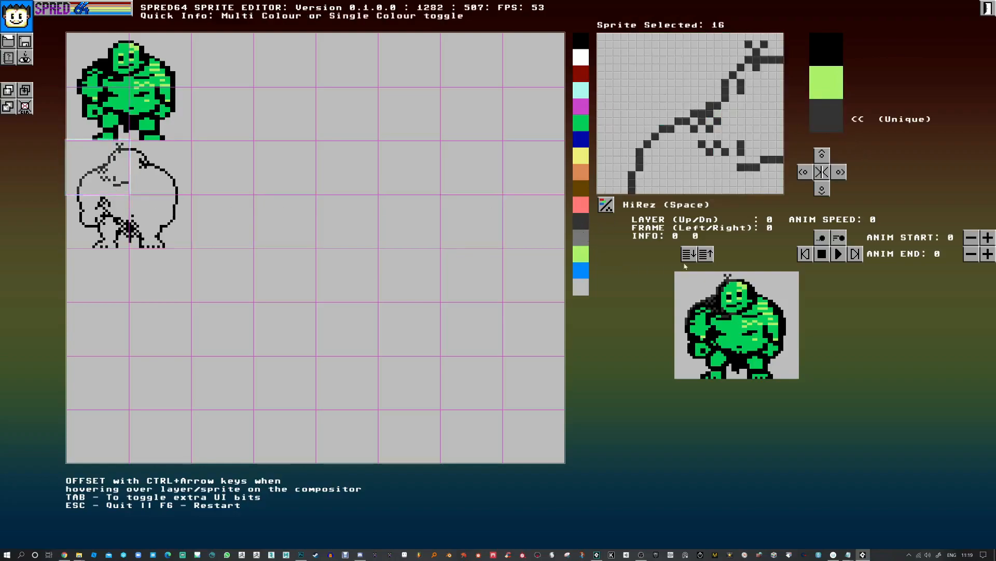
left_click(146, 185)
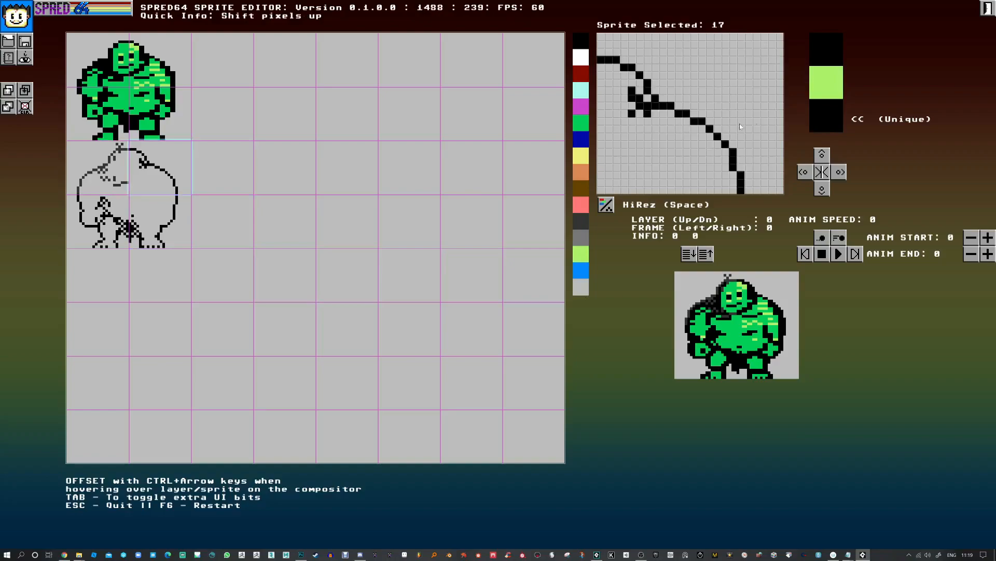
left_click(581, 223)
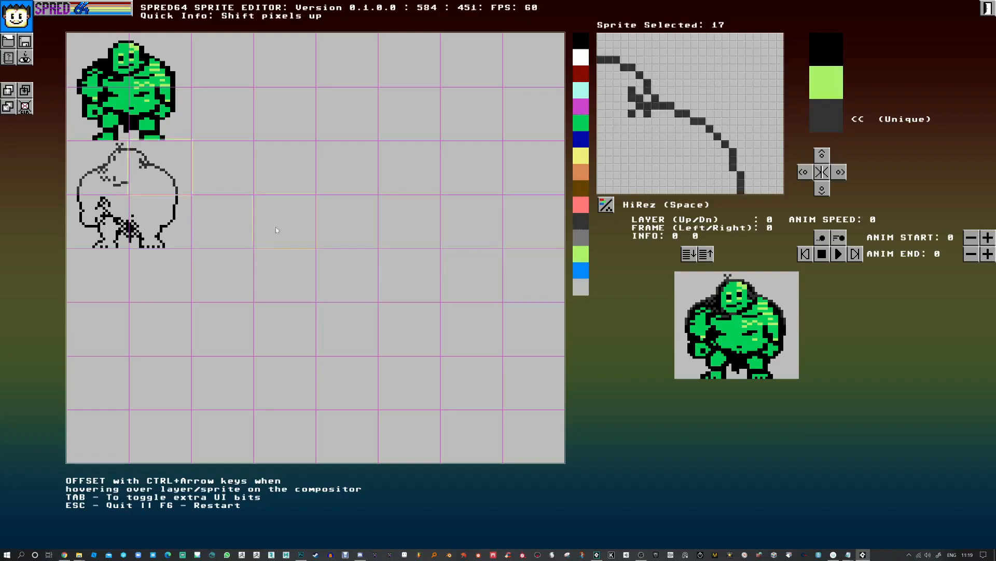
left_click(155, 218)
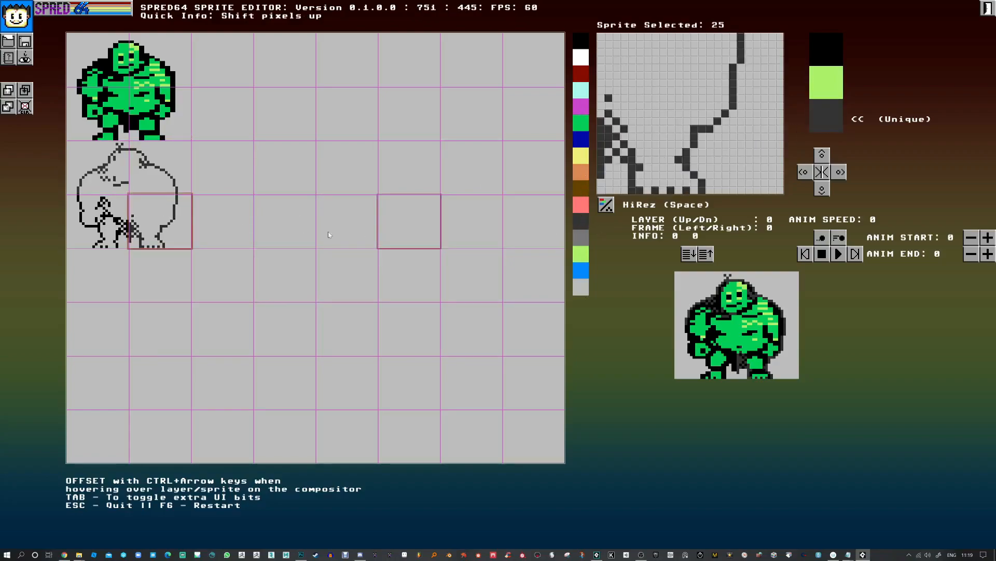
left_click(107, 216)
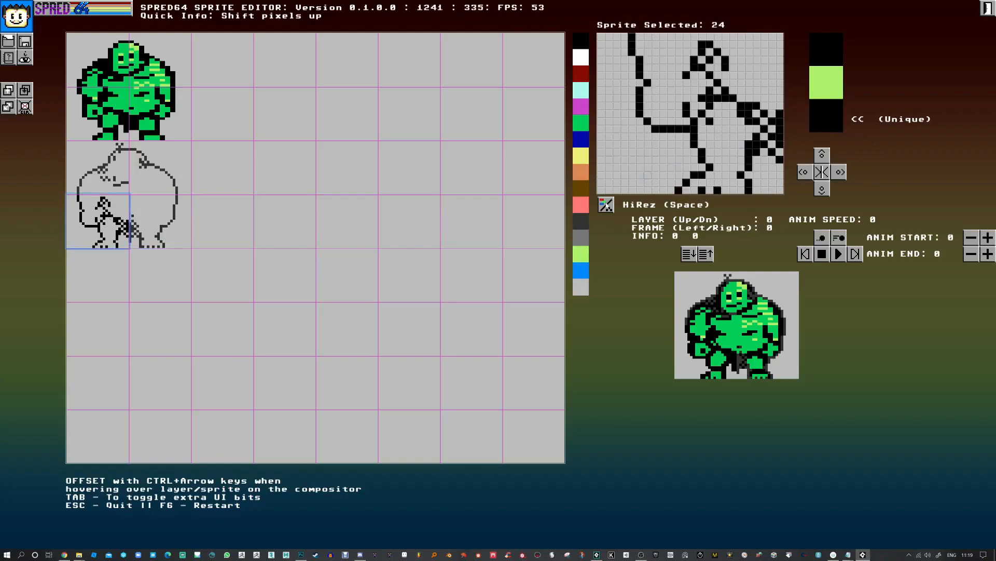
left_click(580, 220)
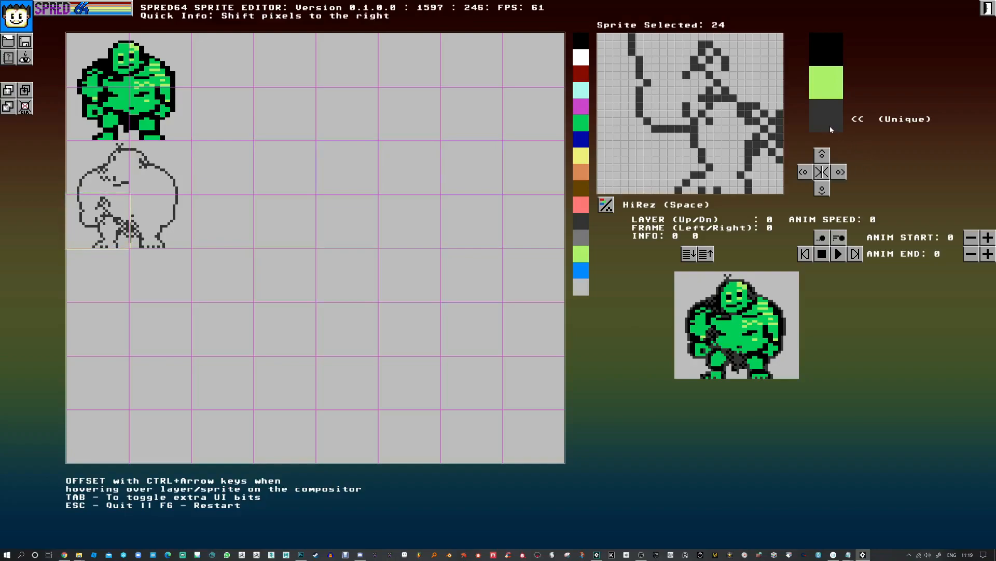
- Recolour the hi-res overlay's unique colour to brown in sprites 24 and 25, and select sprite 17
left_click(588, 186)
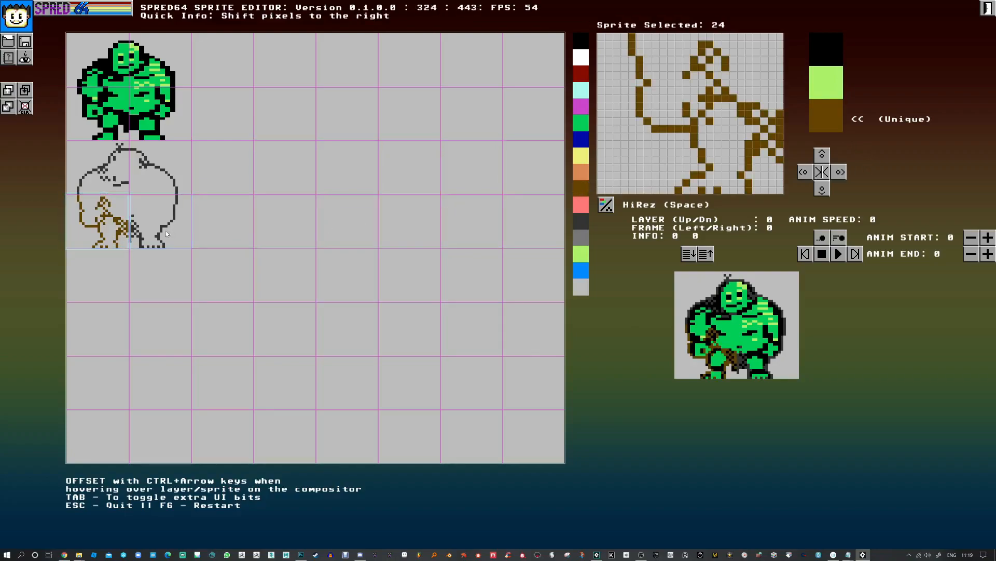
left_click(166, 230)
left_click(581, 186)
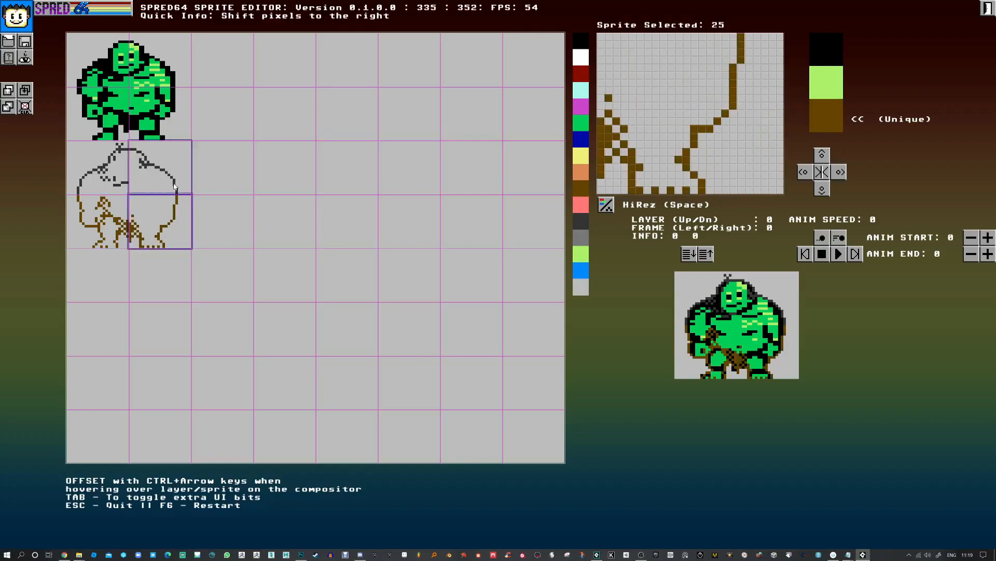
left_click(160, 167)
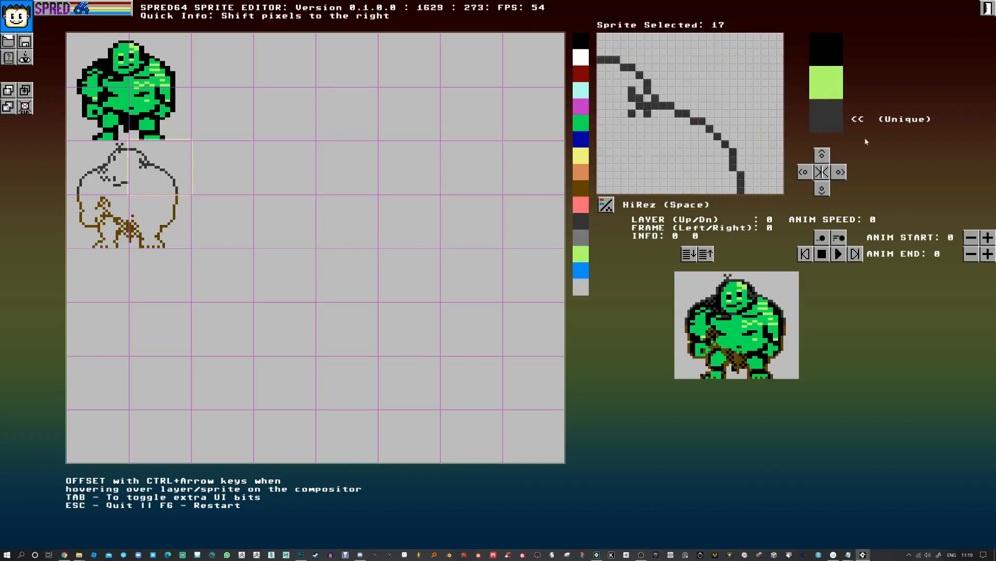
- Recolour the upper-left outline sprite 16 brown to match the lower outline sprites
left_click(111, 155)
left_click(581, 186)
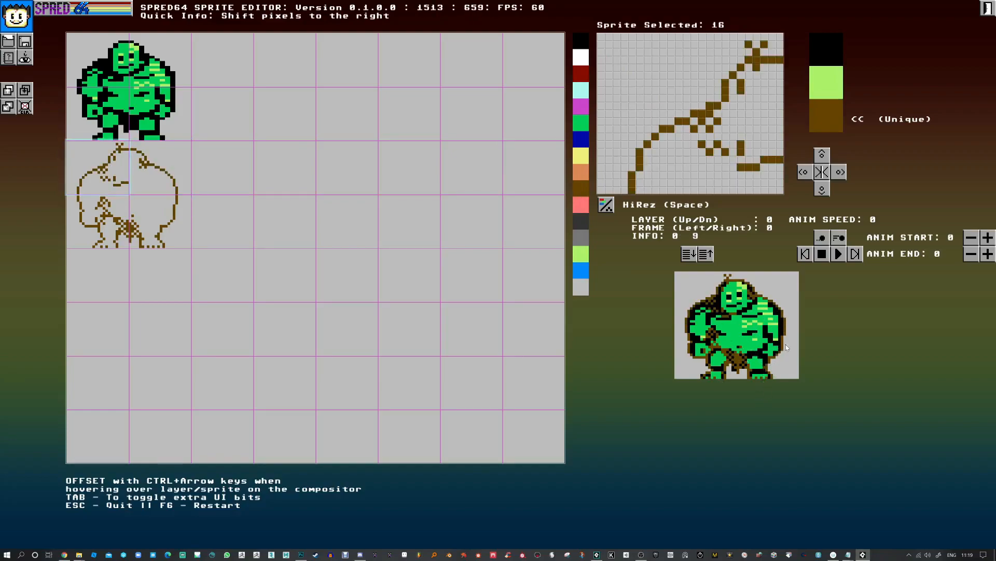
- Add brown contour pixels along the ogre's right-hand forearm in sprite 25, reaching up to the sprite's top edge
left_click(141, 219)
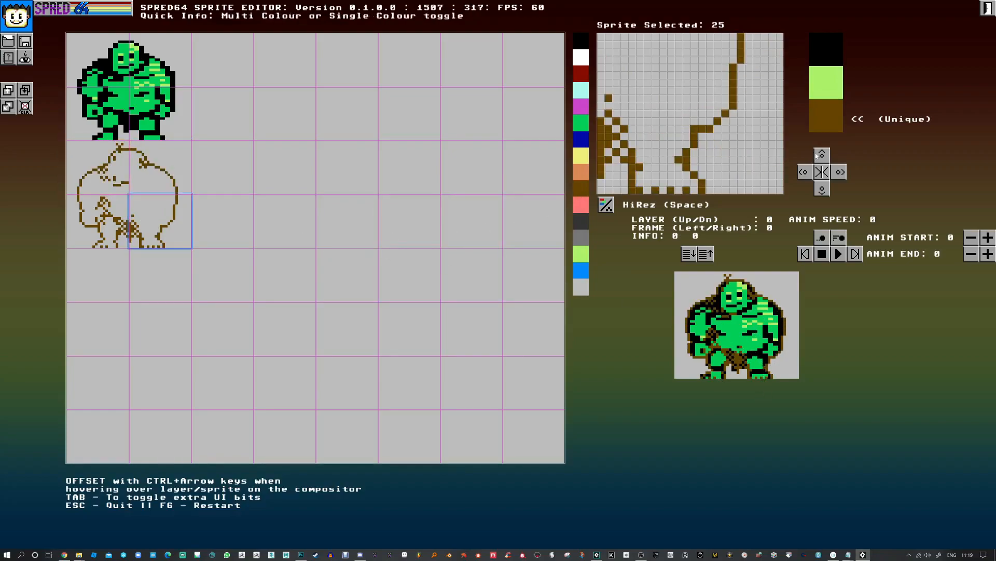
left_click(678, 91)
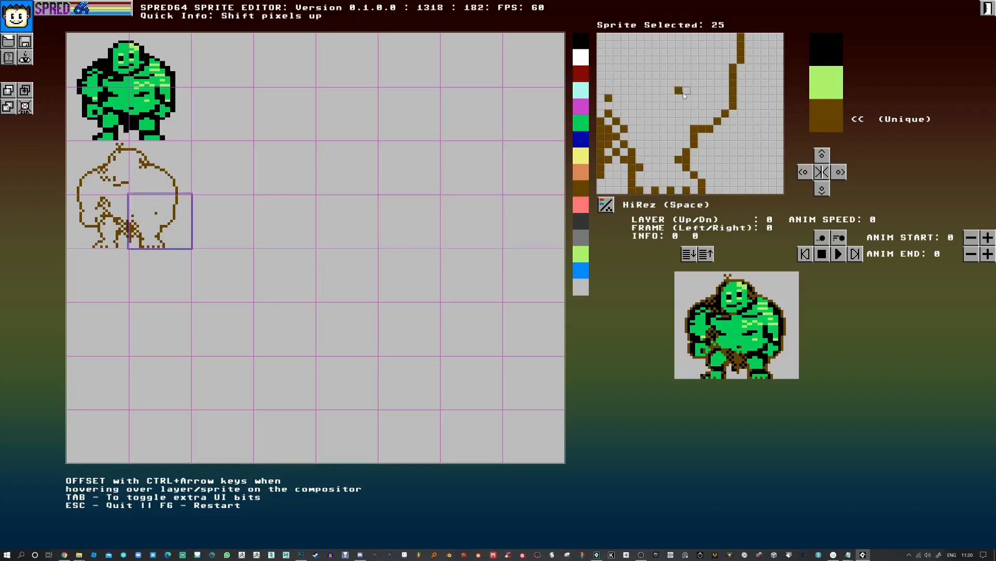
left_click_drag(686, 83, 686, 37)
left_click(678, 67)
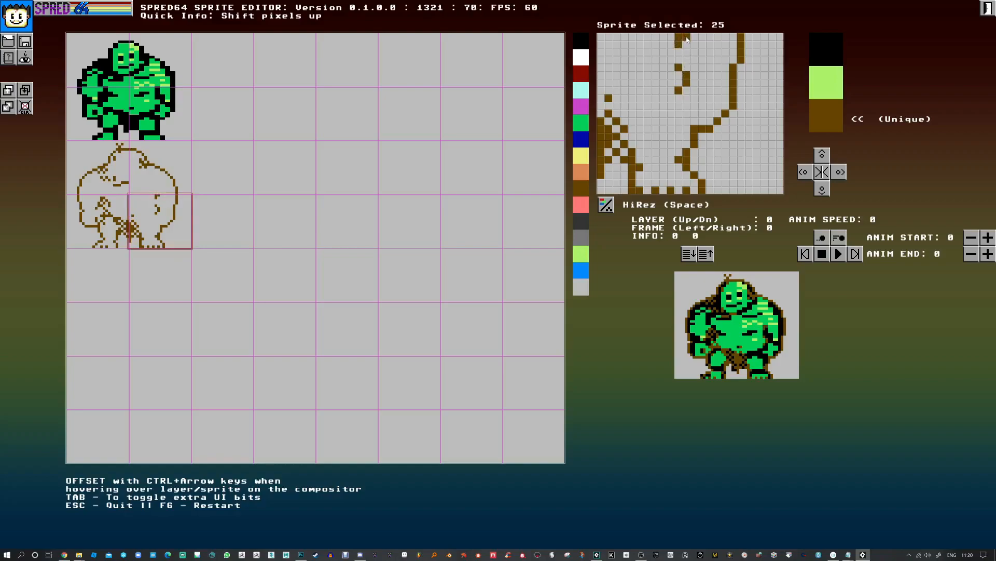
left_click(694, 52)
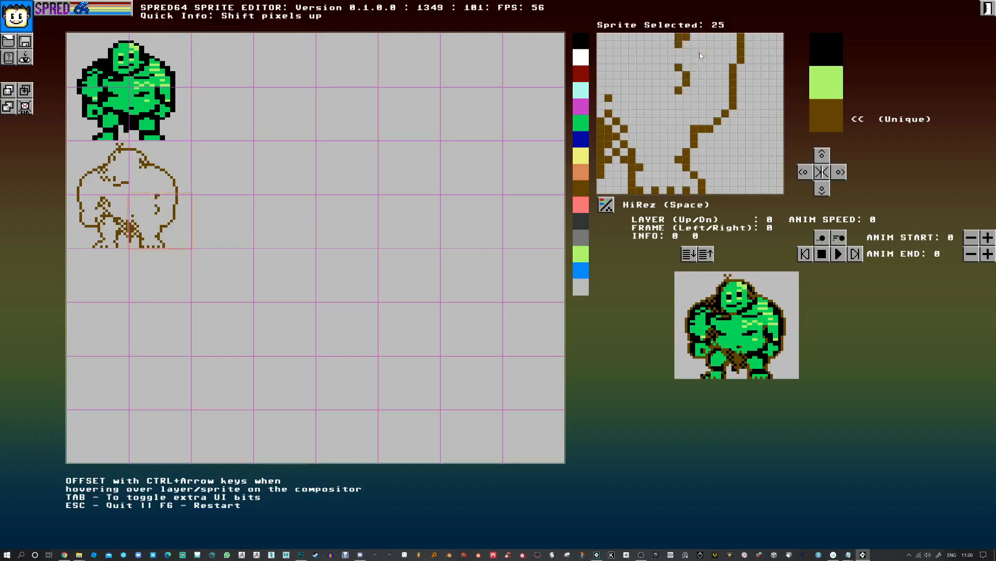
left_click(702, 60)
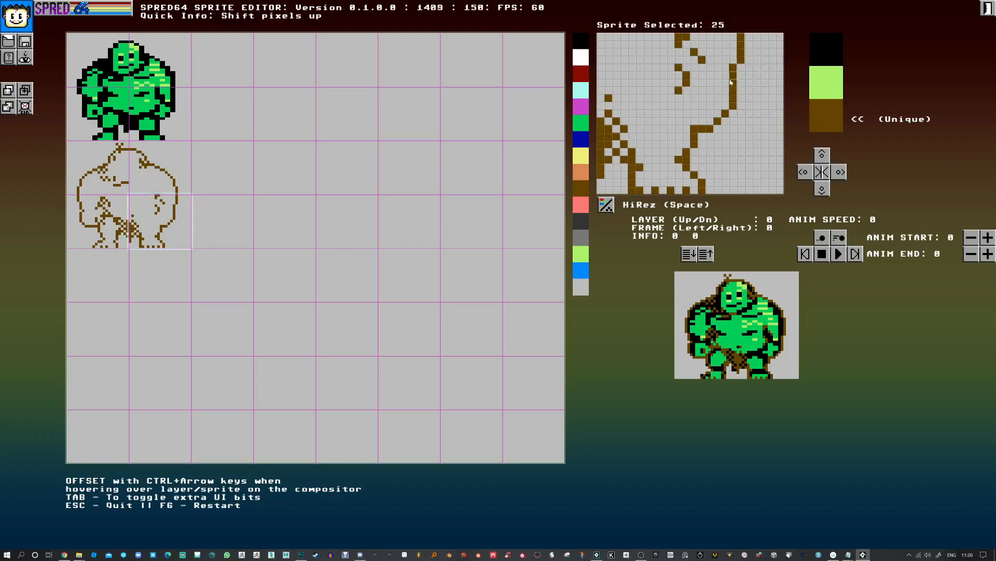
left_click_drag(725, 57, 725, 35)
- Draw brown inner contour pixels along the shoulder and upper arm in sprite 17
left_click(158, 167)
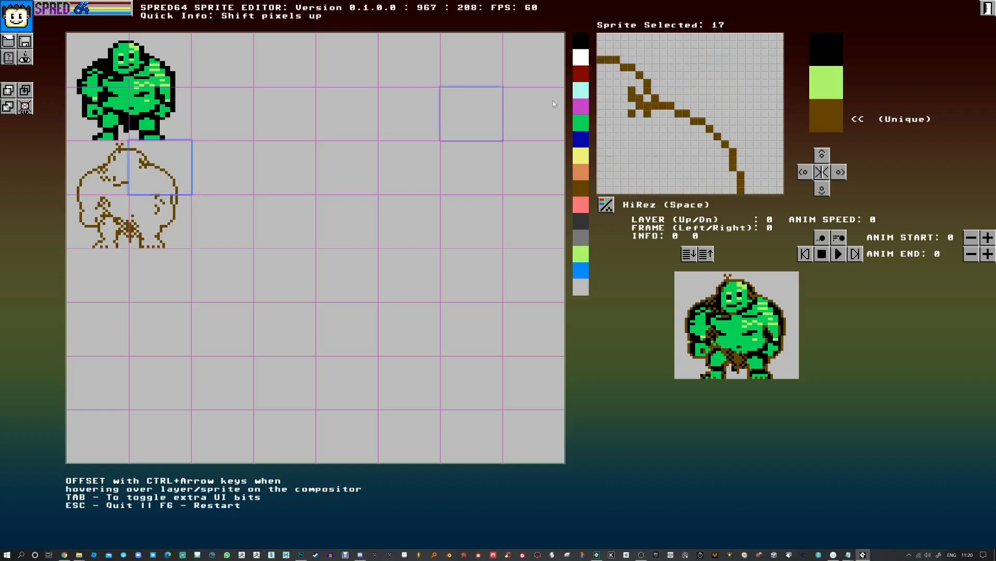
mouse_move(726, 179)
left_mouse_down()
mouse_move(725, 195)
mouse_move(725, 170)
mouse_move(709, 159)
left_mouse_up()
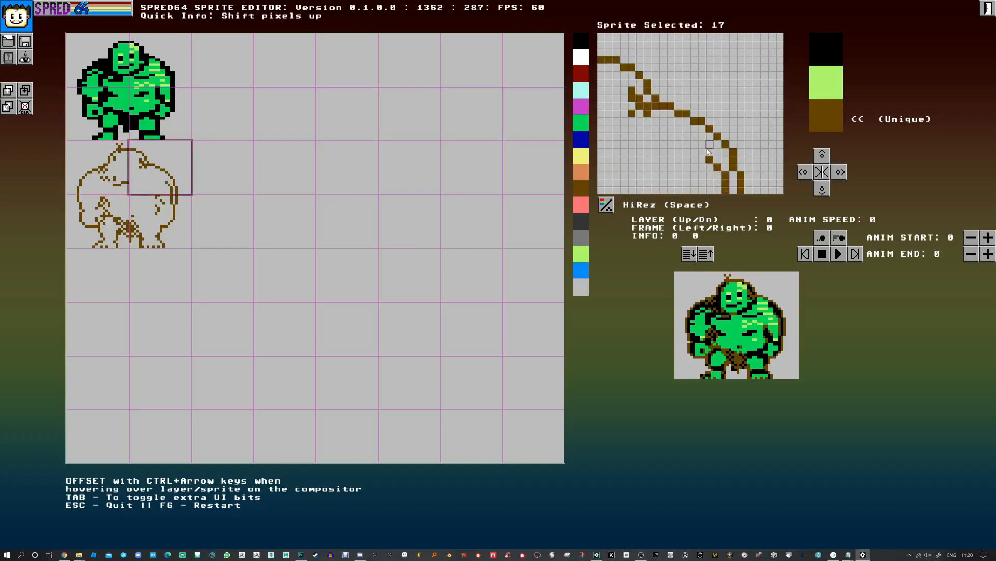
left_click(701, 136)
left_click(694, 137)
left_click(694, 129)
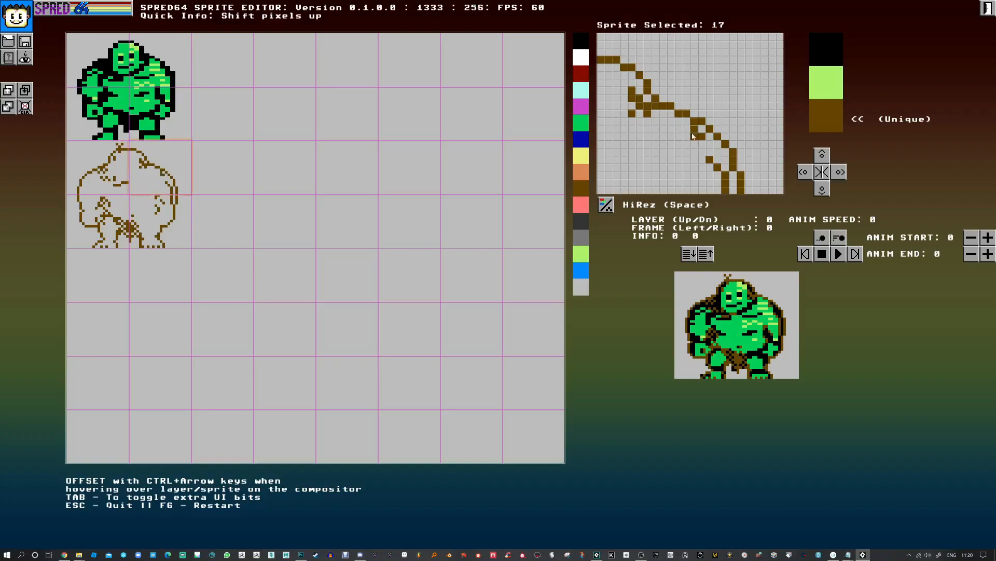
left_click(686, 121)
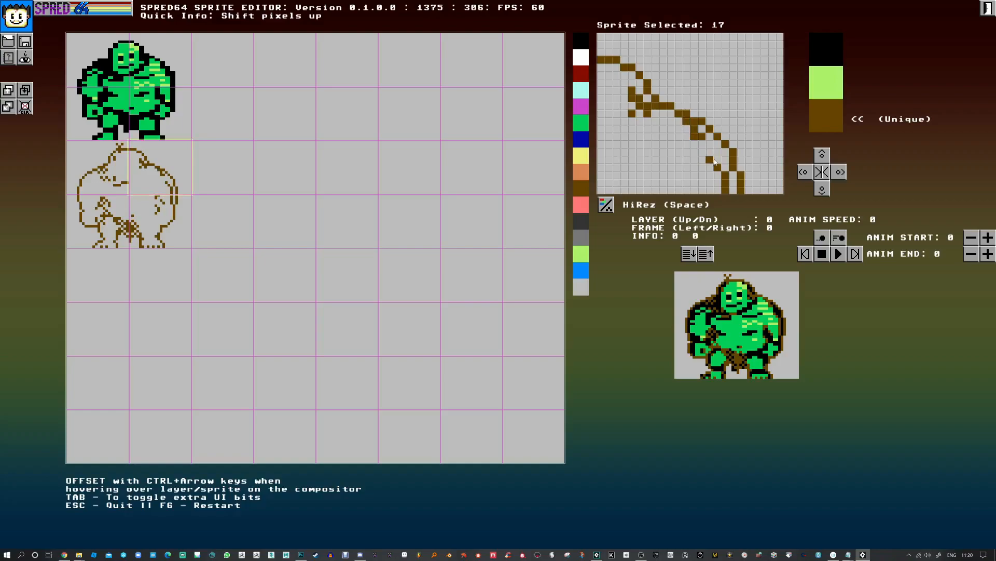
- Check the colour fill in sprite 1, and add a brown diagonal of shading pixels below the neck in sprite 17
left_click(165, 74)
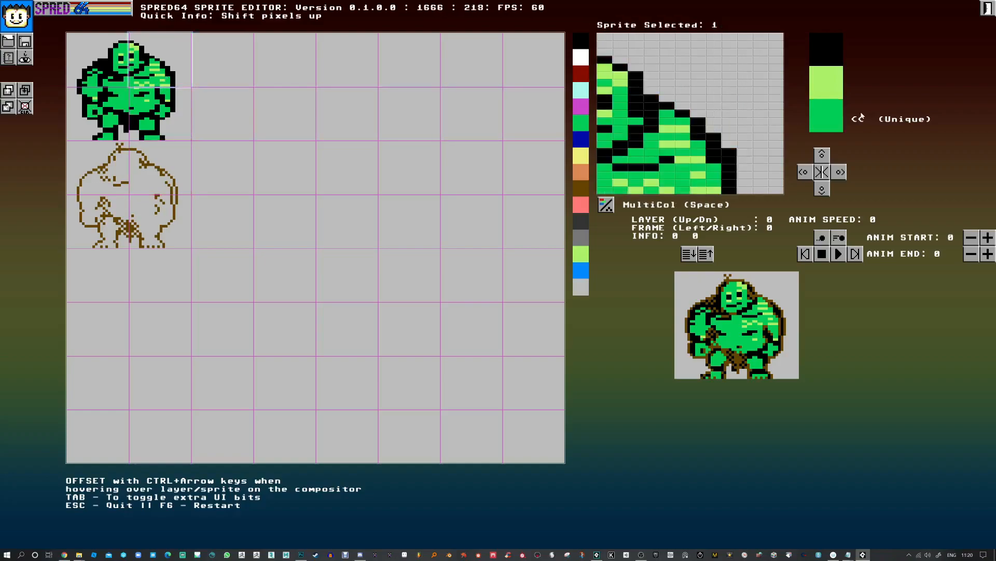
left_click(176, 167)
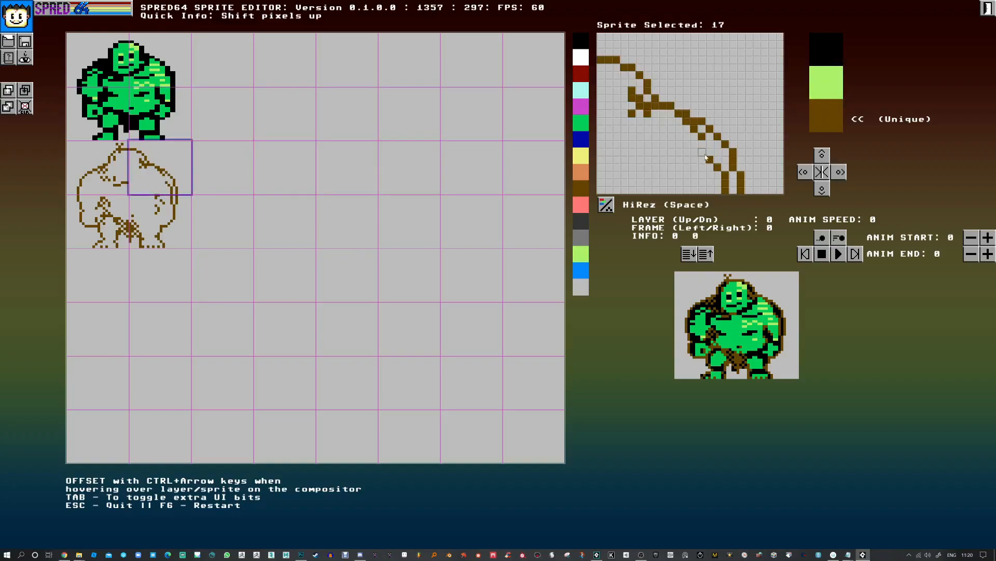
left_click(640, 120)
left_click(654, 129)
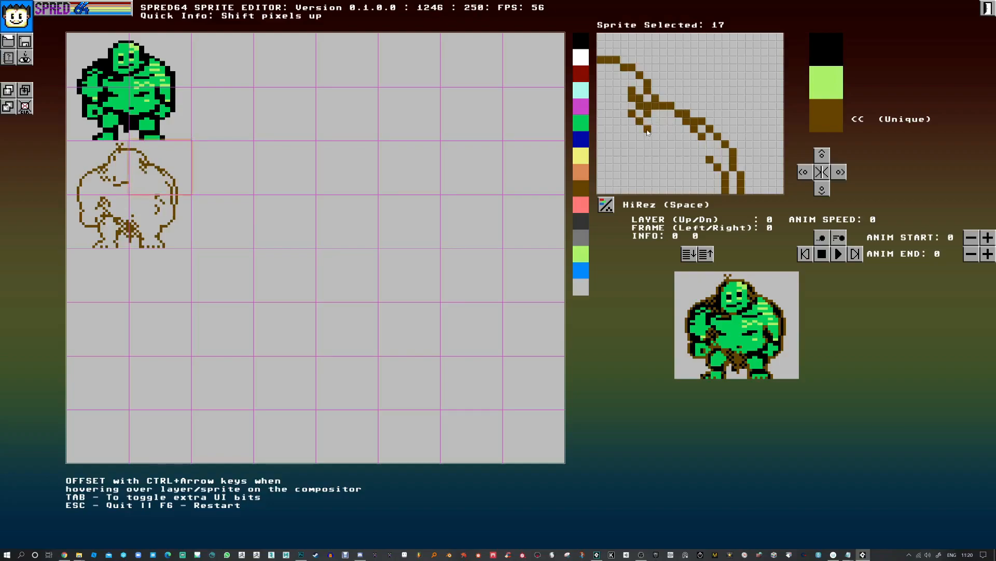
left_click(646, 137)
left_click(639, 136)
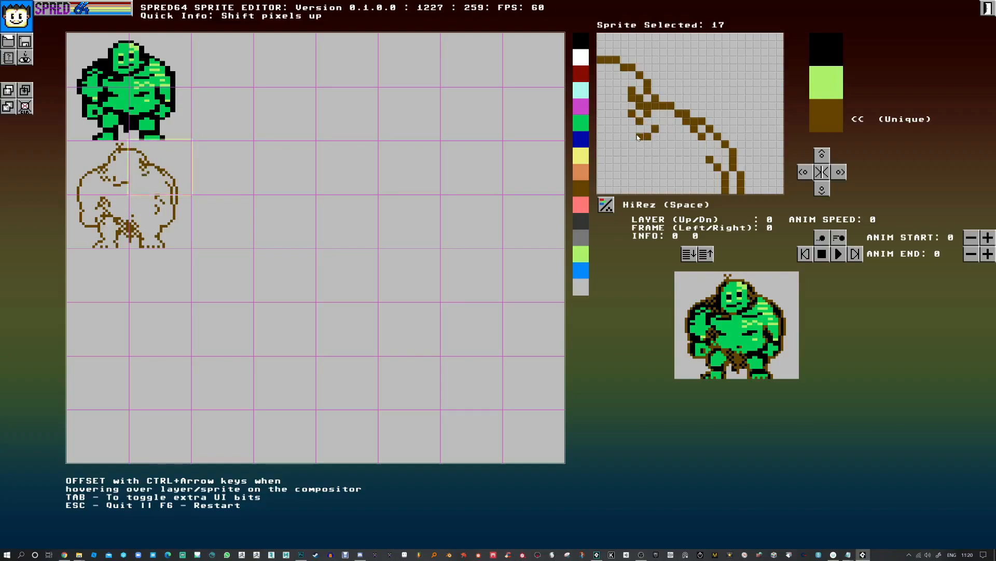
left_click(632, 130)
left_click(632, 136)
right_click(640, 136)
left_click(640, 145)
left_click(632, 152)
- Add three brown pixels under the ogre's chin in sprite 17
left_click(617, 145)
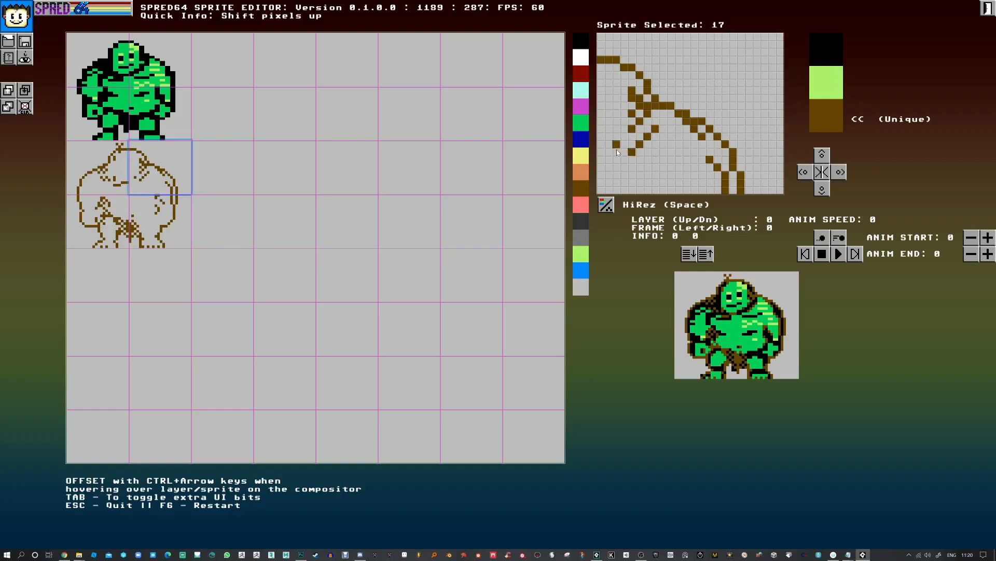
left_click(601, 152)
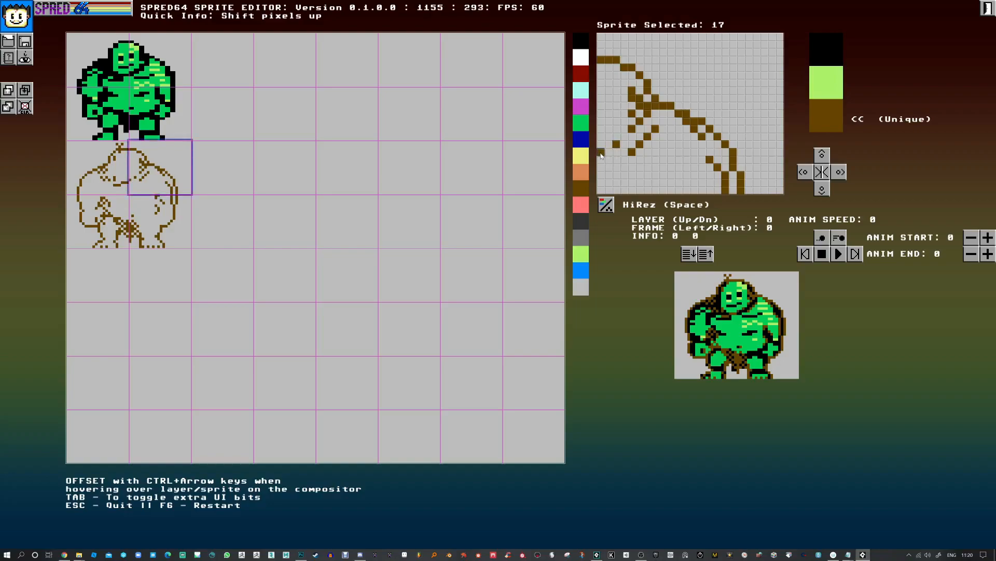
left_click(609, 162)
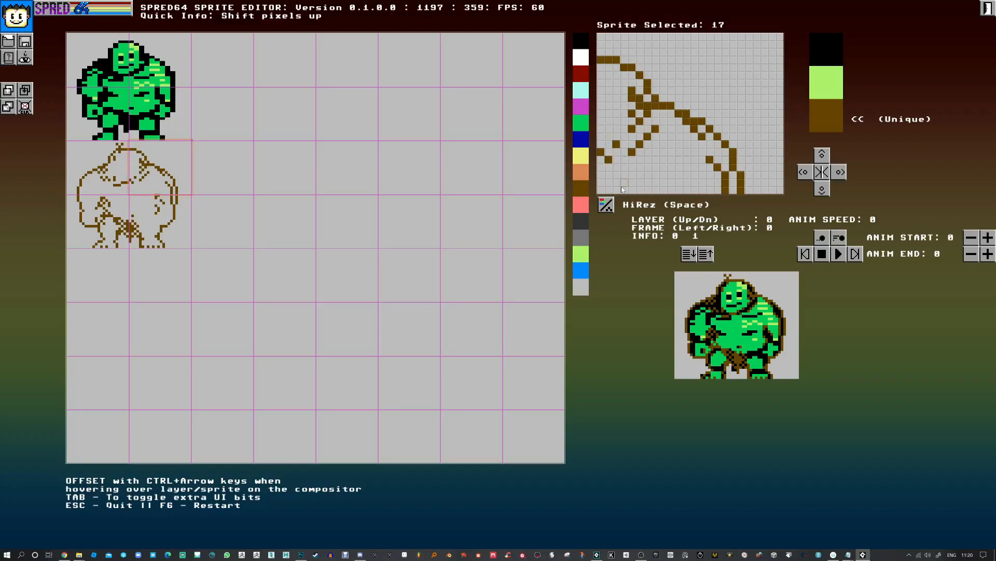
- Mark both corners of the ogre's mouth with brown pixels in sprites 16 and 17
left_click(110, 163)
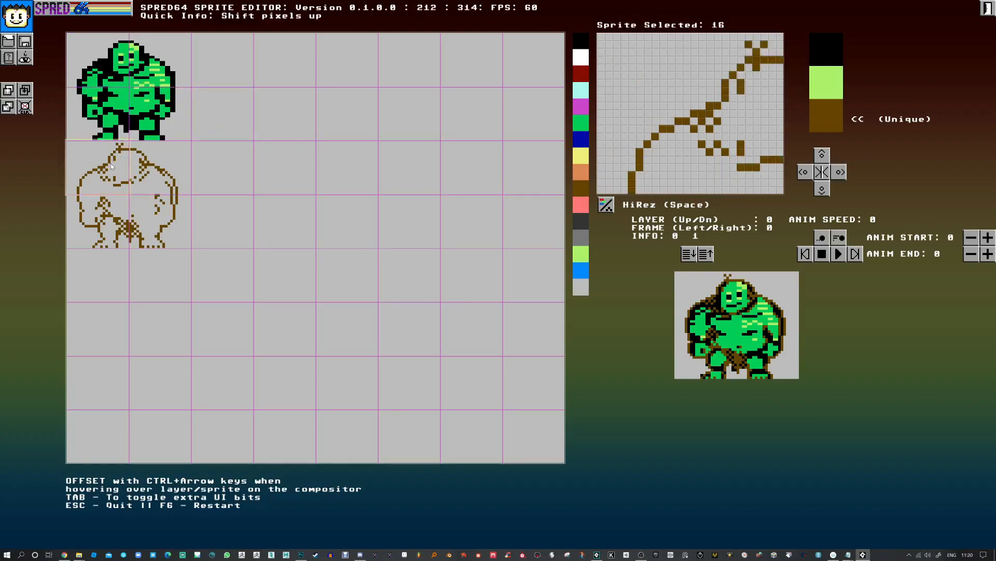
left_click(757, 137)
left_click(145, 177)
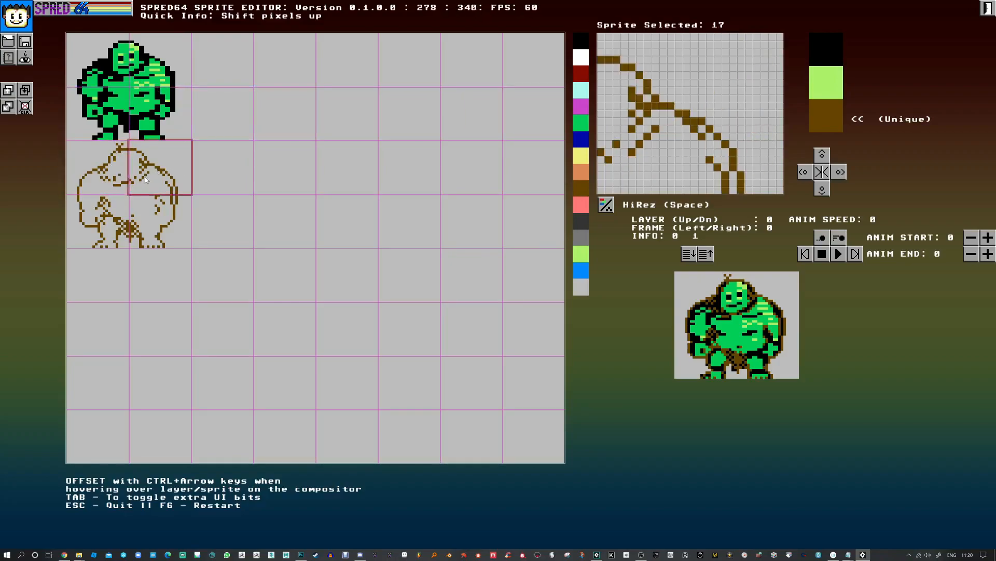
left_click(606, 135)
left_click(601, 137)
right_click(606, 136)
left_click(607, 130)
- Draw brown detail pixels around the ogre's two eyes in sprites 16 and 17
left_click(112, 168)
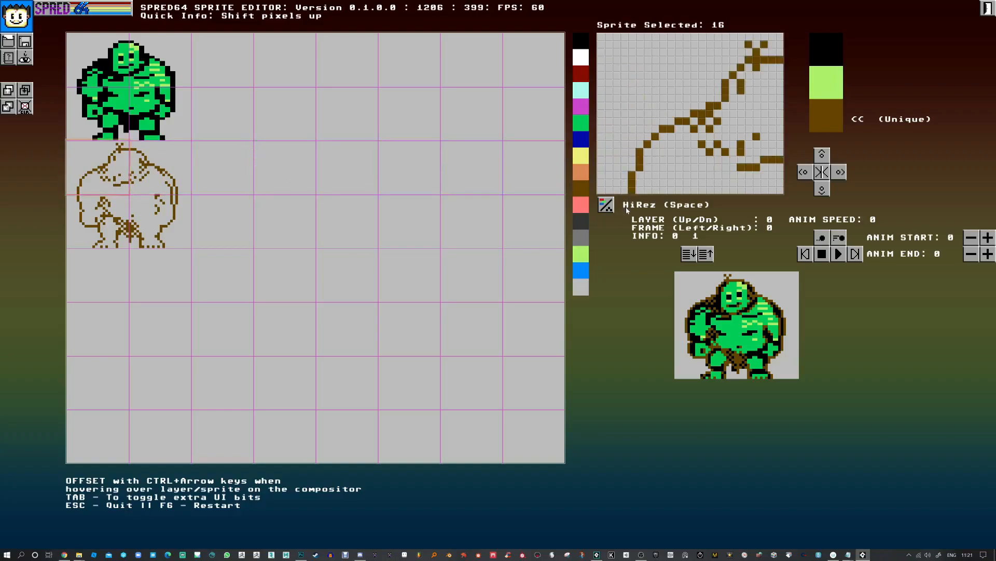
left_click(749, 122)
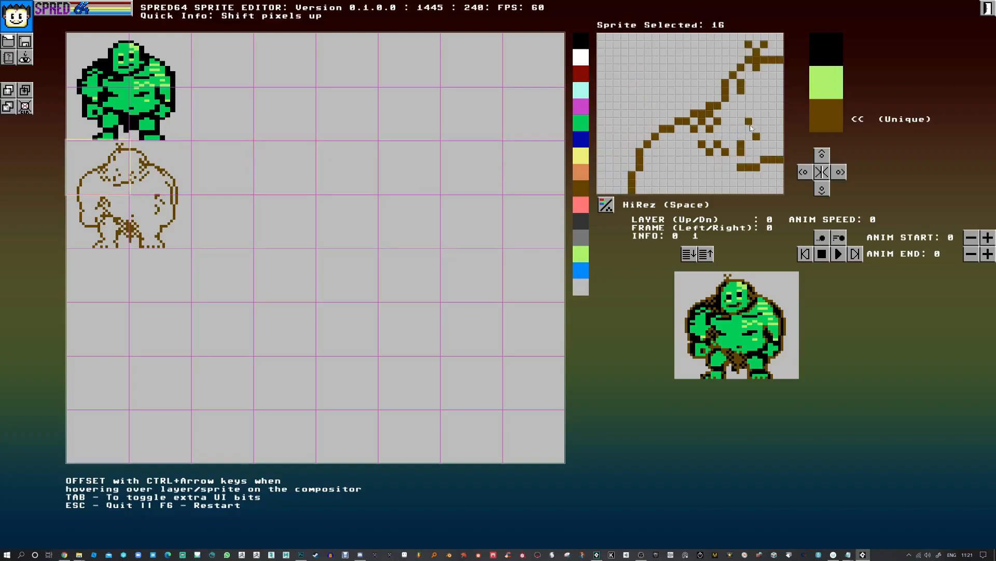
right_click(749, 123)
right_click(770, 114)
right_click(771, 106)
left_click_drag(756, 106, 757, 113)
left_click(766, 116)
left_click(148, 181)
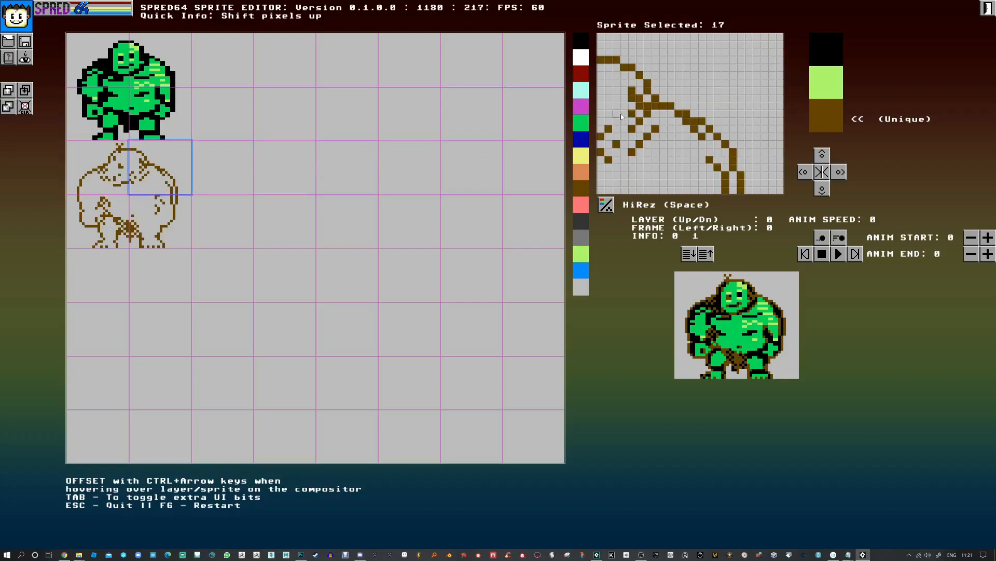
left_click_drag(602, 98, 608, 106)
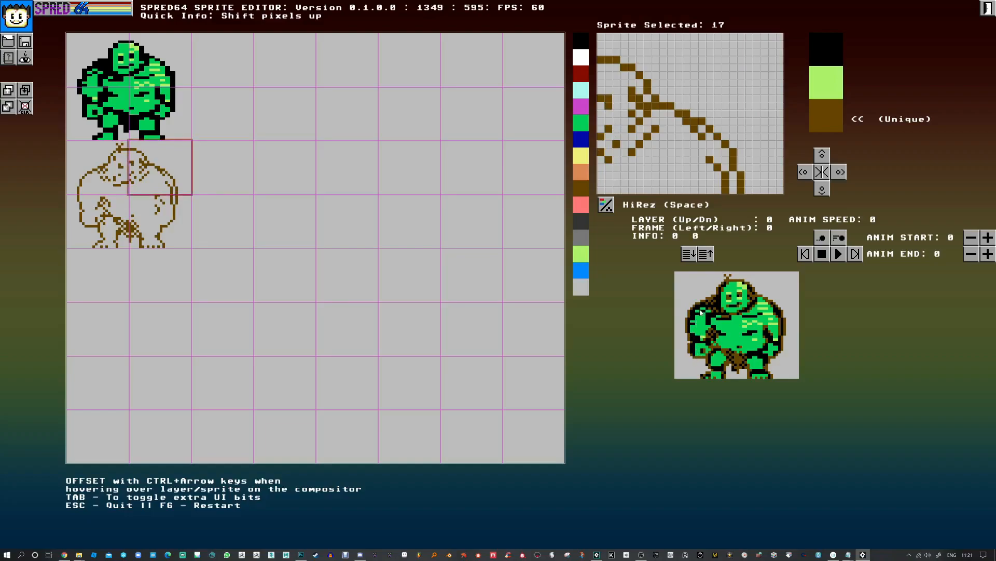
- Check the colour fill in sprite 0, and draw brown contour pixels where the arm meets the chest in sprite 16
left_click(108, 174)
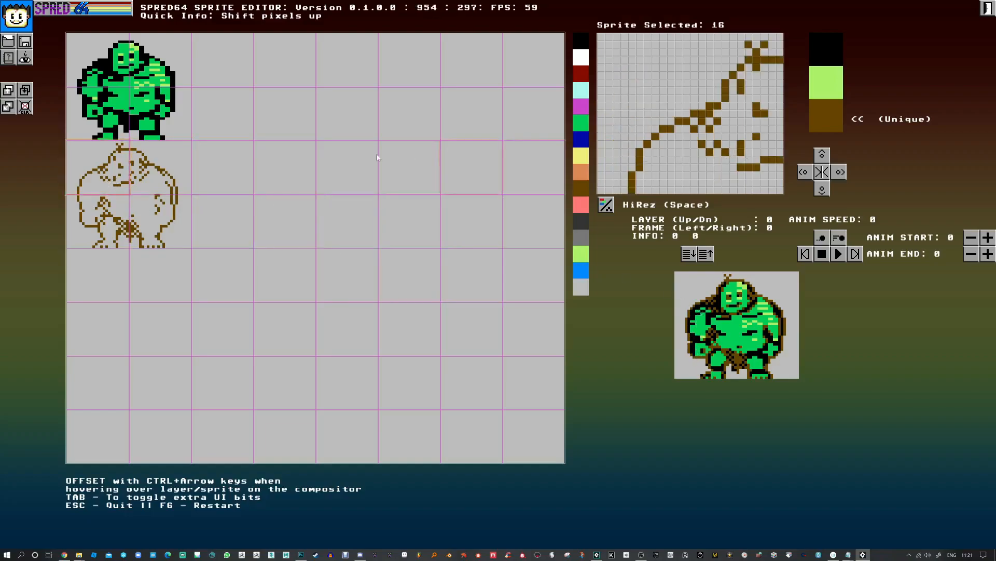
left_click(101, 76)
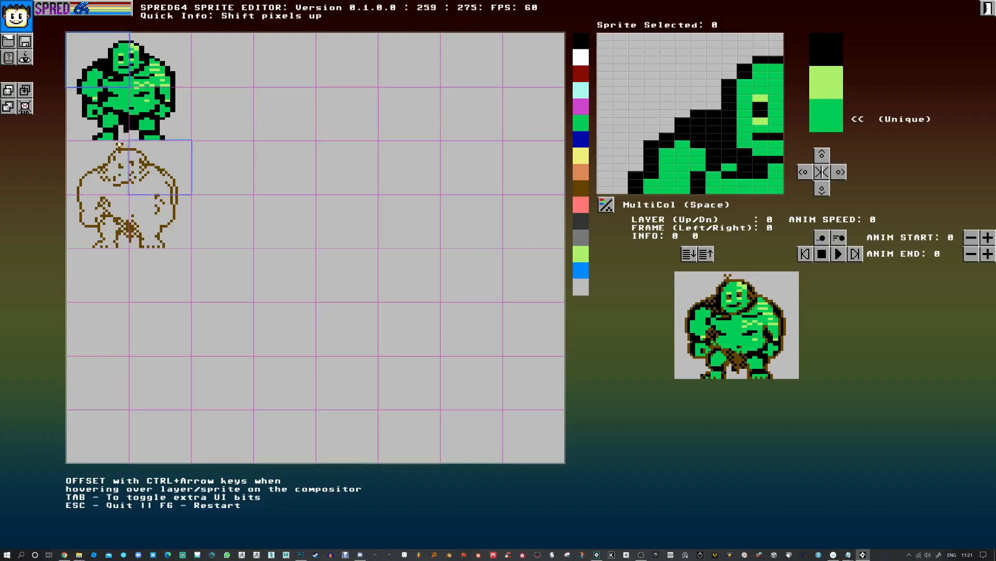
left_click(111, 188)
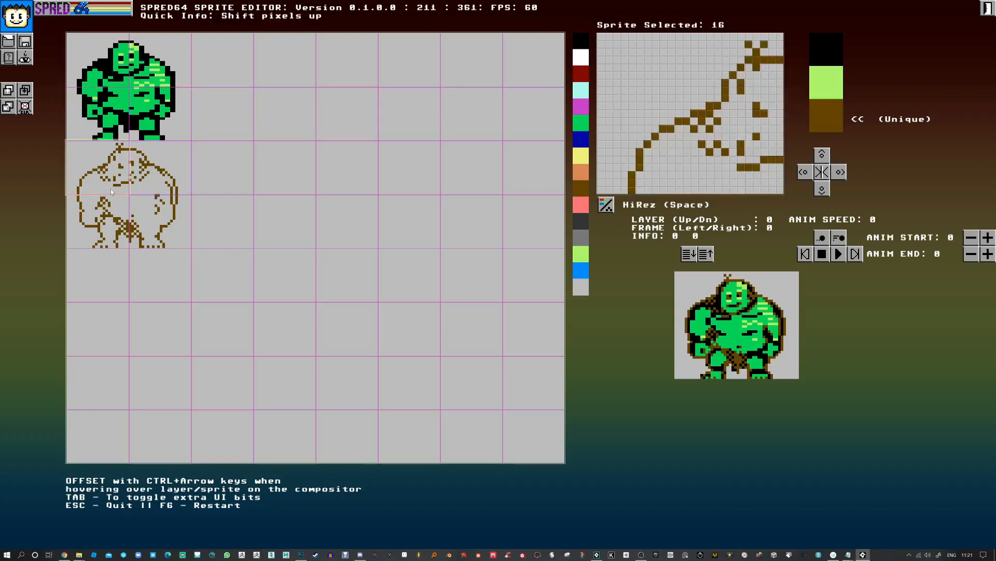
left_click(695, 186)
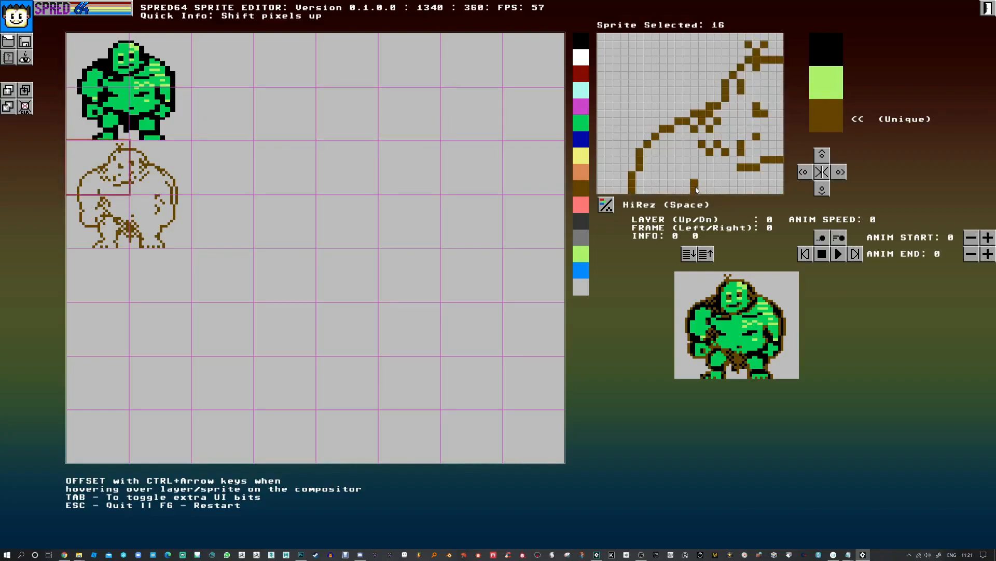
left_click(696, 176)
left_click(710, 175)
left_click(710, 189)
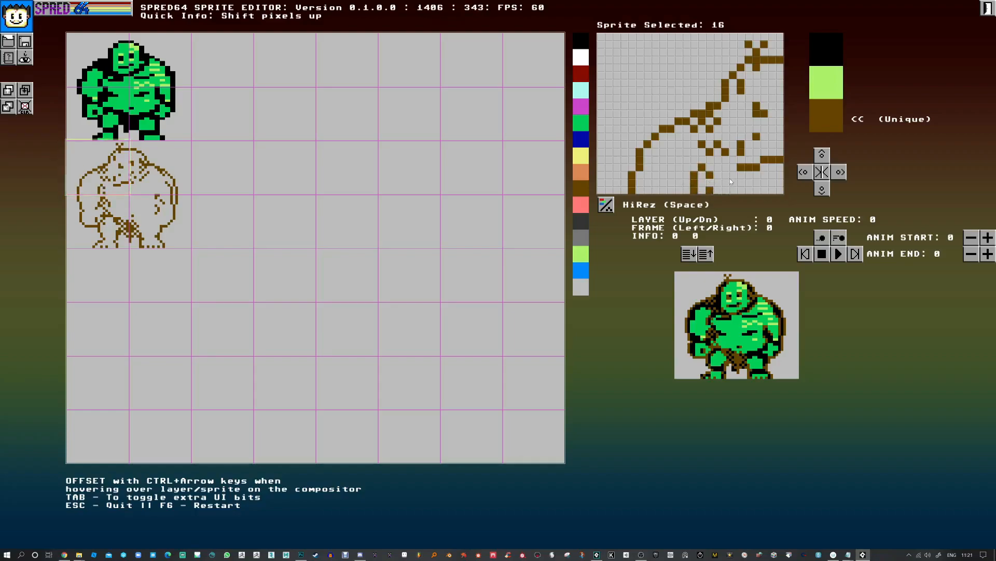
left_click(733, 163)
left_click(726, 167)
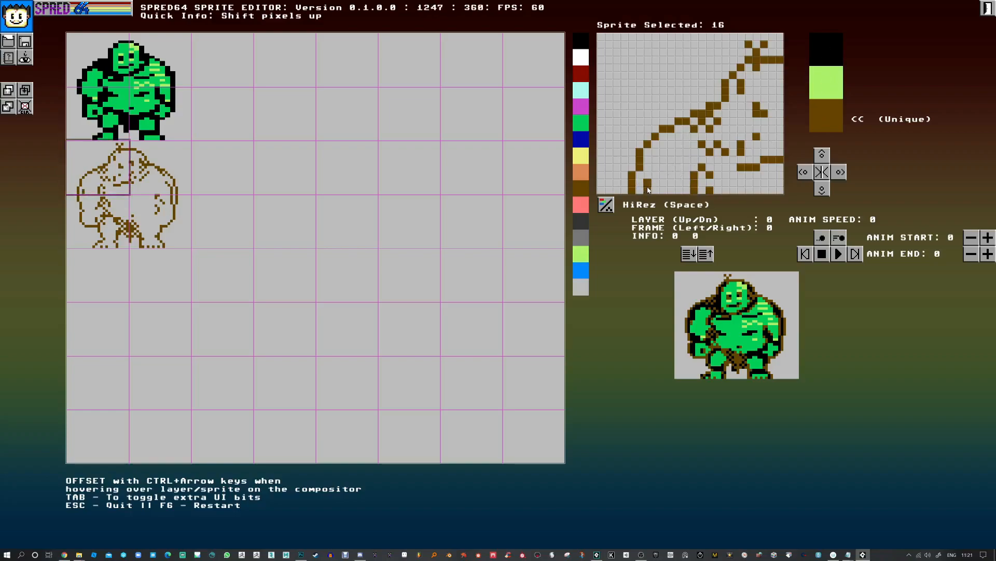
- Dot brown shading pixels along the inside of the shoulder outline in sprite 16
left_click(657, 162)
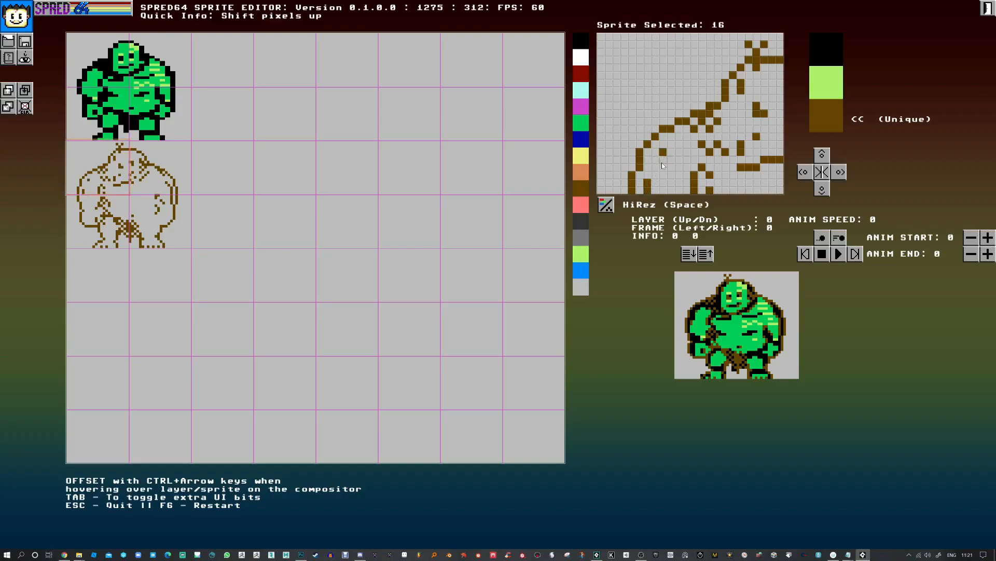
left_click(678, 145)
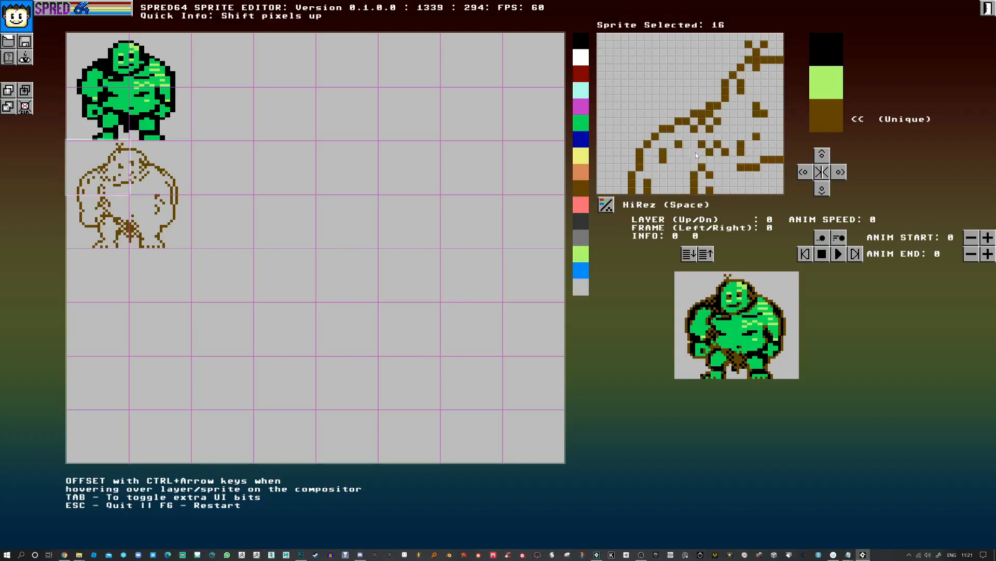
left_click(699, 153)
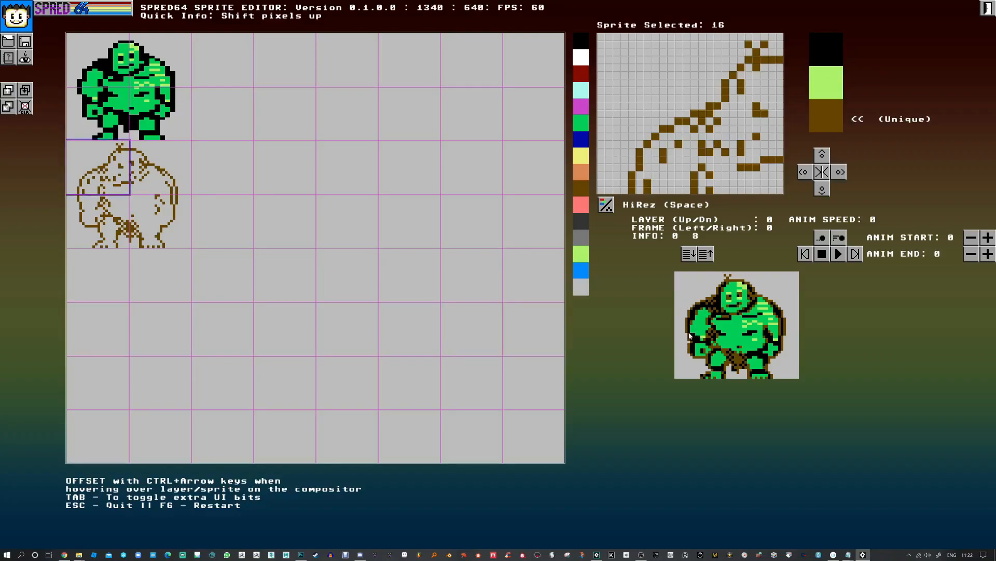
- Select the lower-left body sprite 8 and change the light green global highlight colour to yellow
left_click(109, 237)
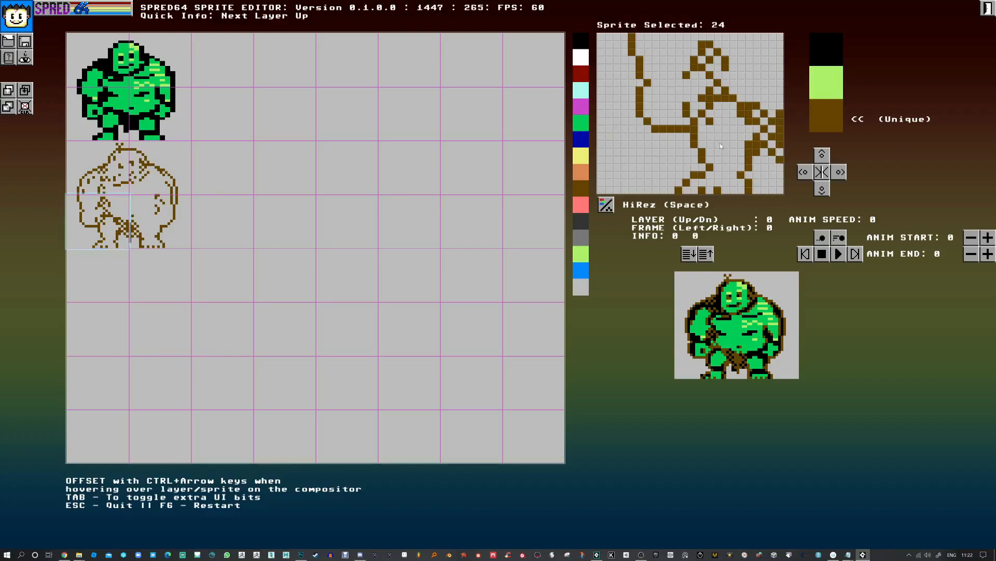
left_click(117, 104)
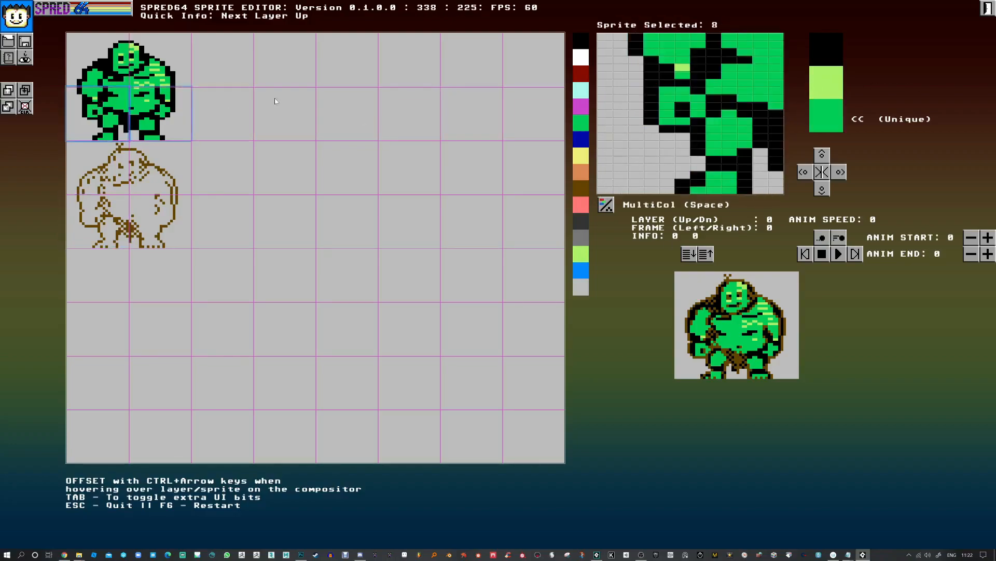
left_click(582, 158)
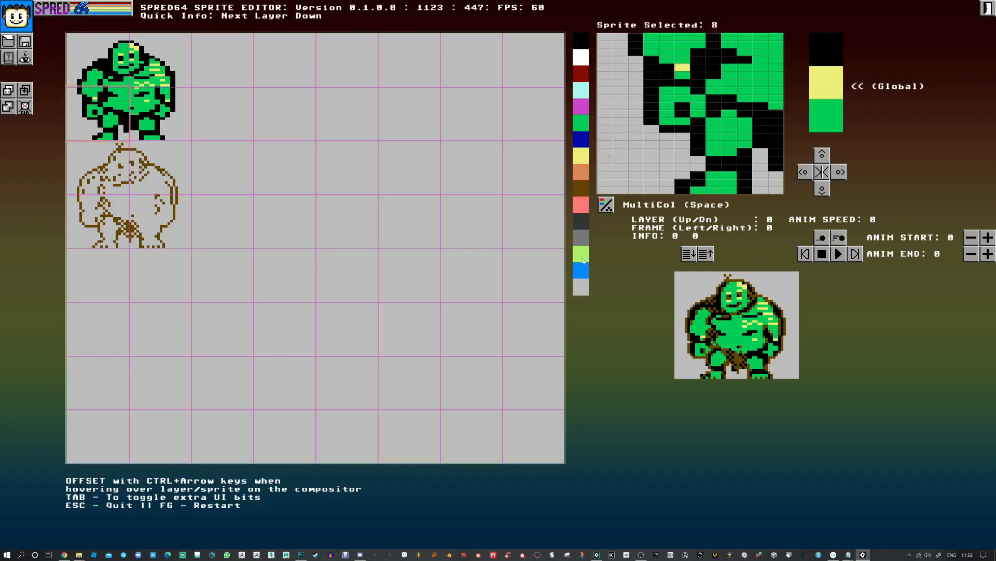
- Try light grey, cyan and light red as the global highlight colour on body sprite 8, comparing each with light green
left_click(582, 293)
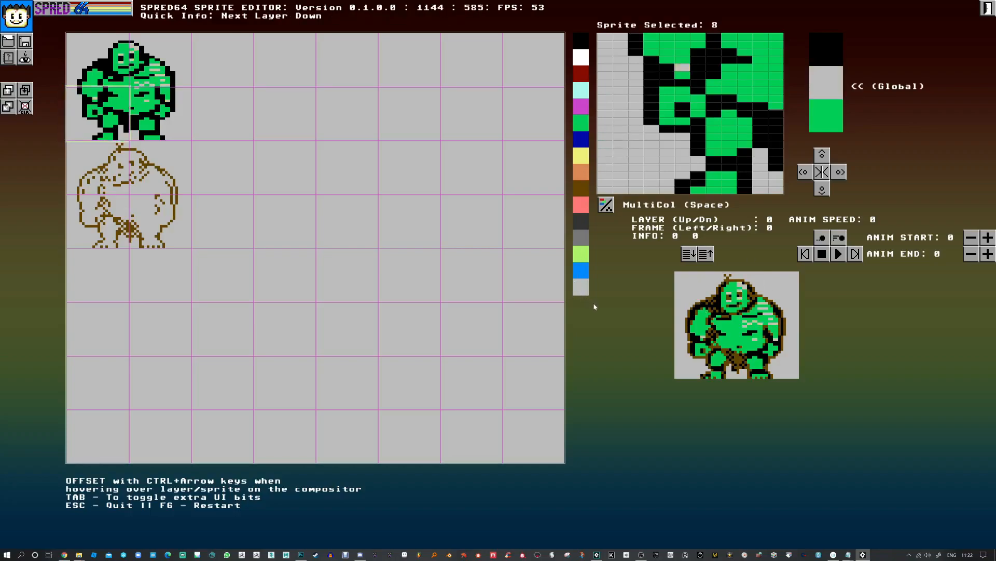
left_click(584, 254)
left_click(581, 95)
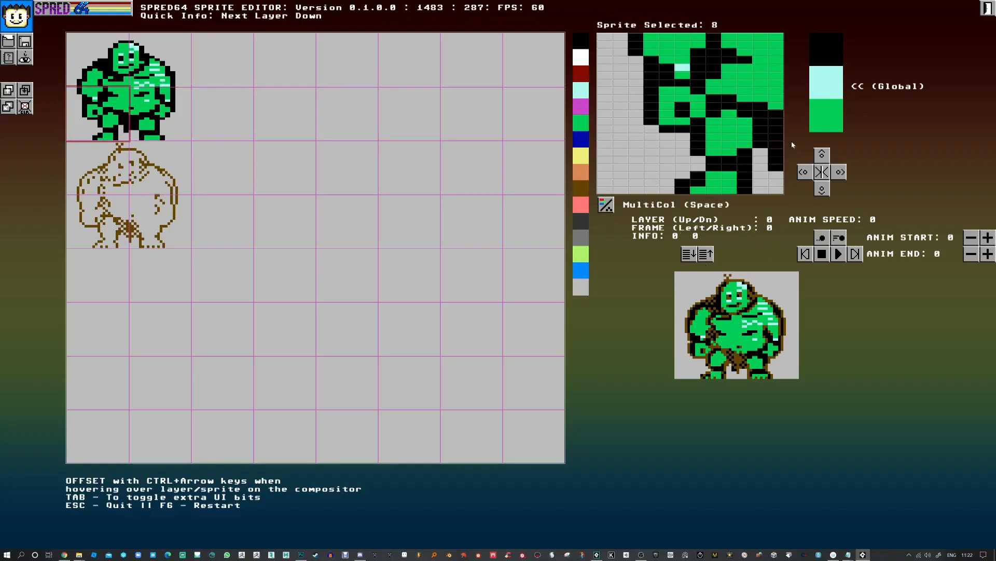
left_click(582, 260)
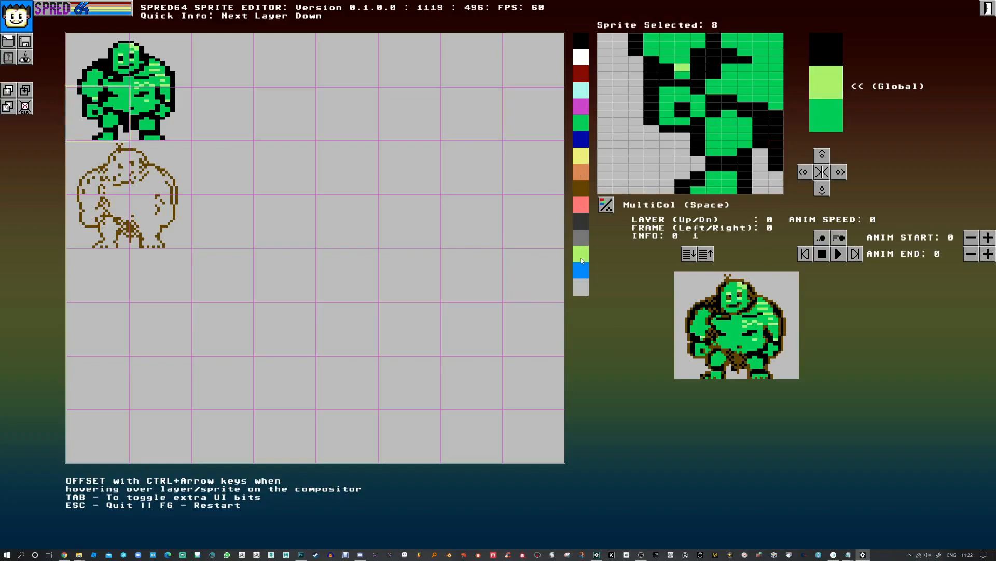
left_click(584, 294)
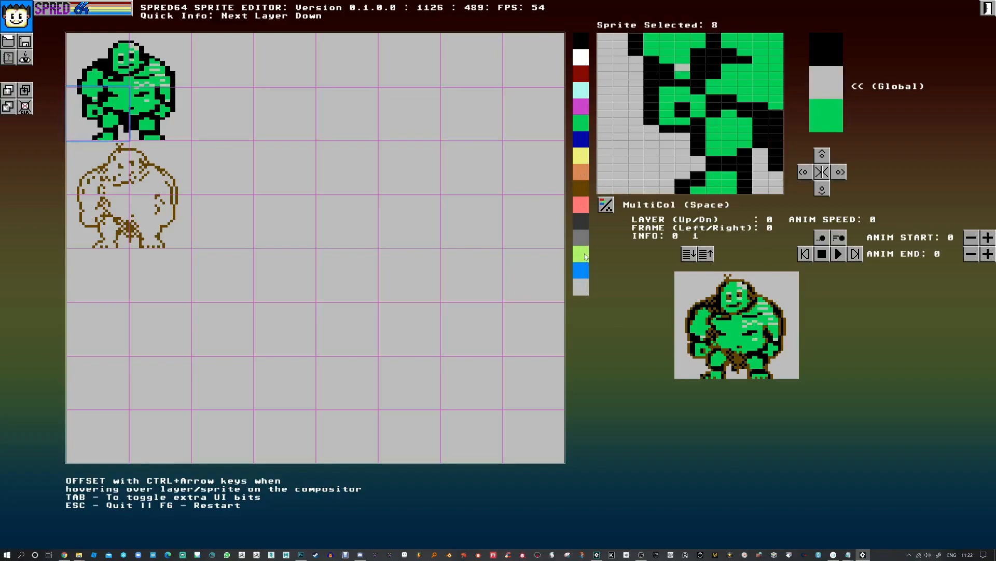
left_click(584, 257)
left_click(583, 206)
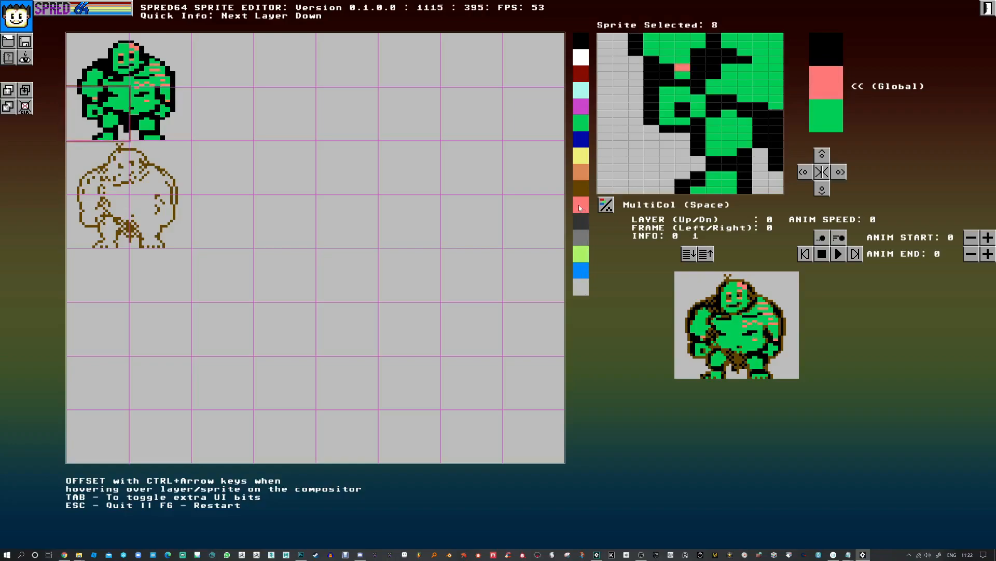
left_click(582, 159)
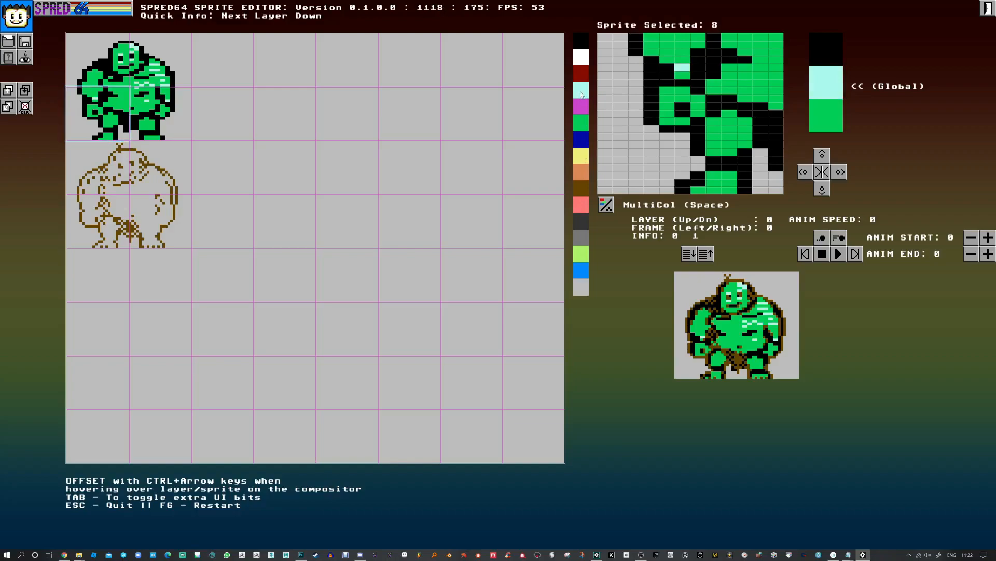
left_click(583, 250)
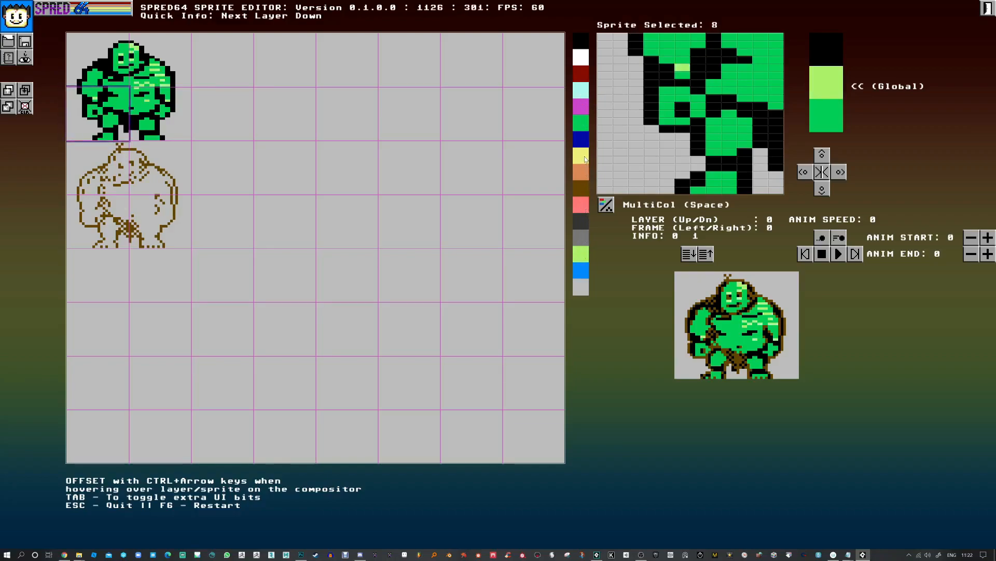
- Compare cyan, light grey and white highlights, and set the global highlight colour back to light green
left_click(585, 159)
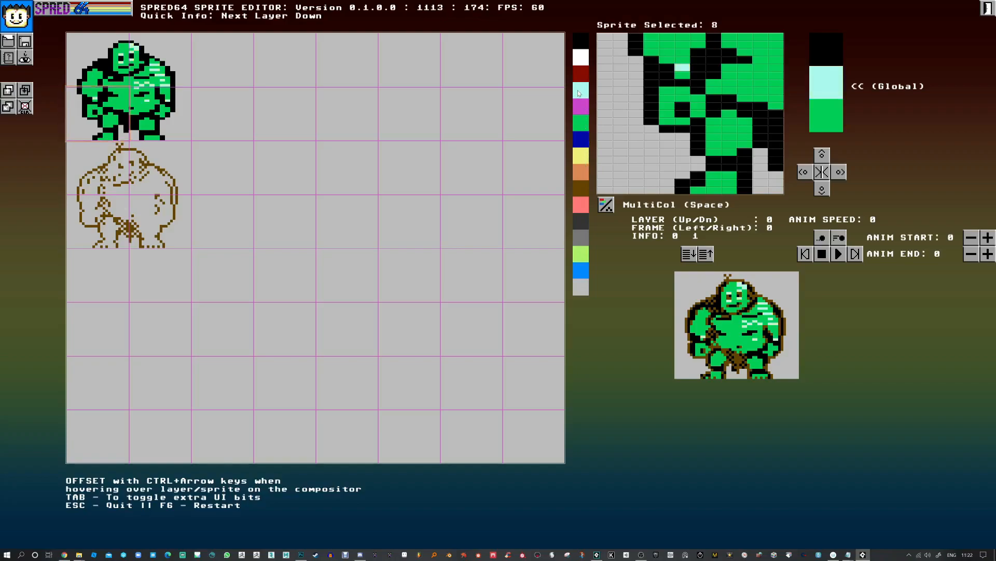
left_click(582, 292)
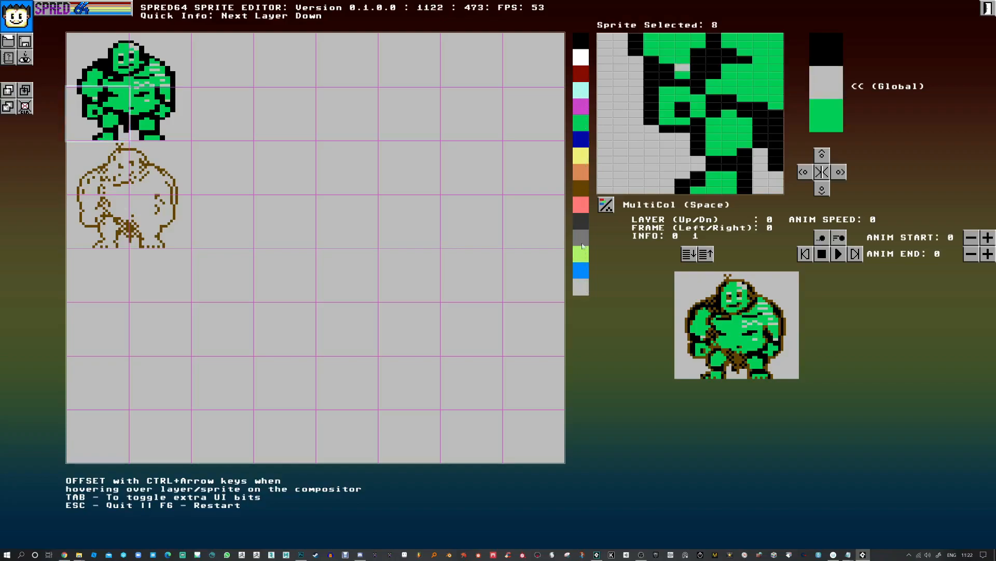
left_click(583, 63)
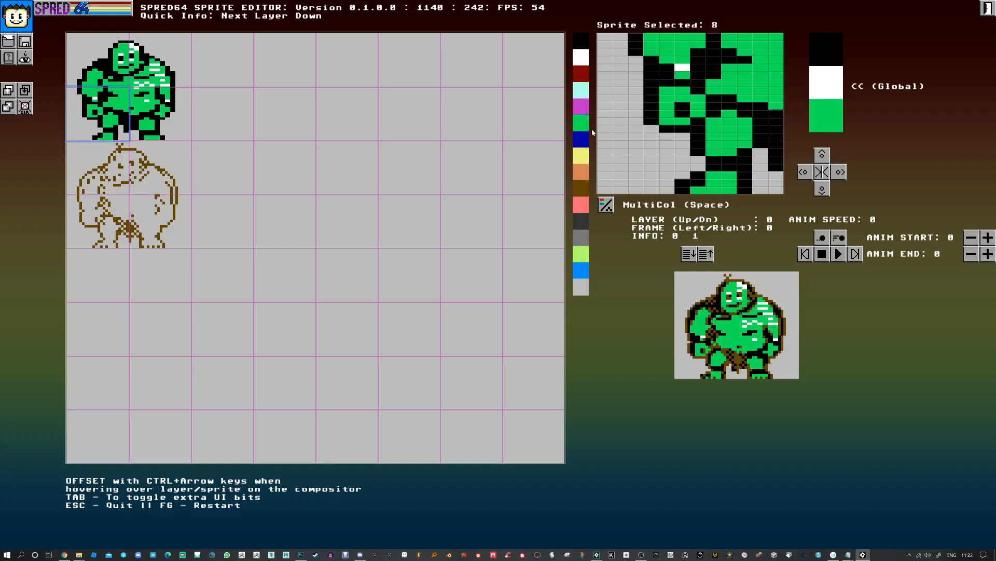
left_click(580, 254)
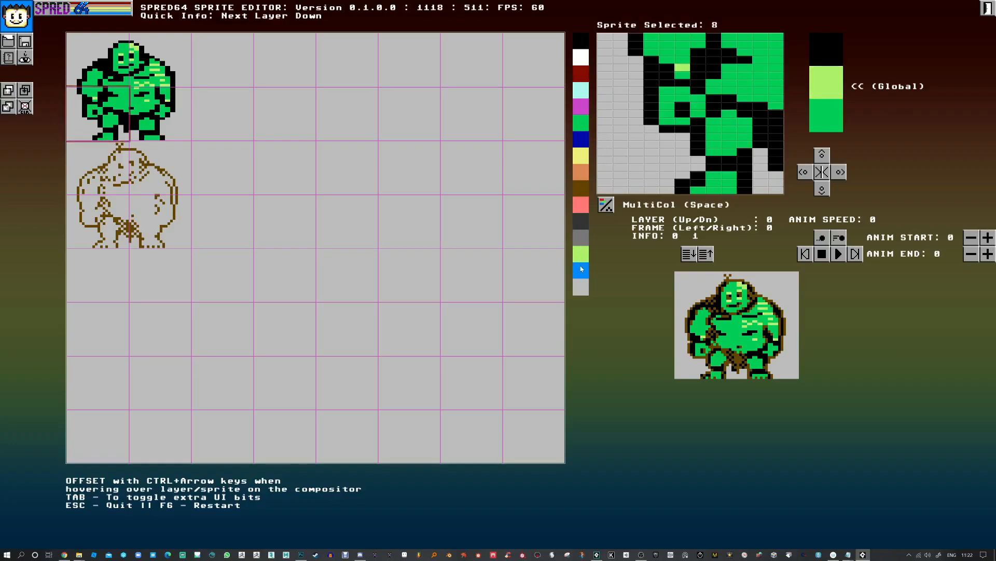
- Paint over the light green shoulder highlights in body sprite 1 with the unique green colour
left_click(168, 67)
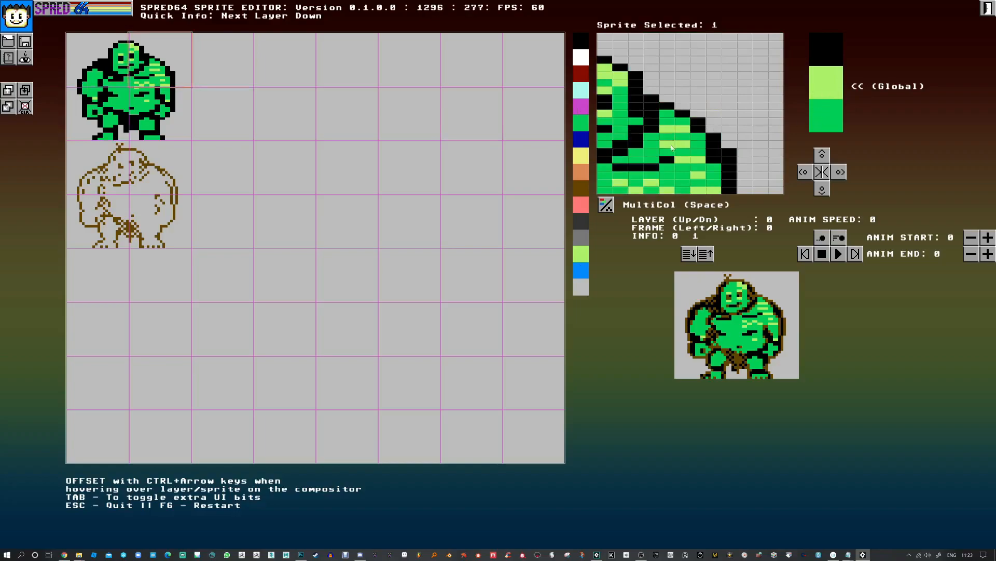
left_click(820, 121)
mouse_move(667, 131)
left_mouse_down()
mouse_move(681, 131)
mouse_move(700, 188)
left_mouse_up()
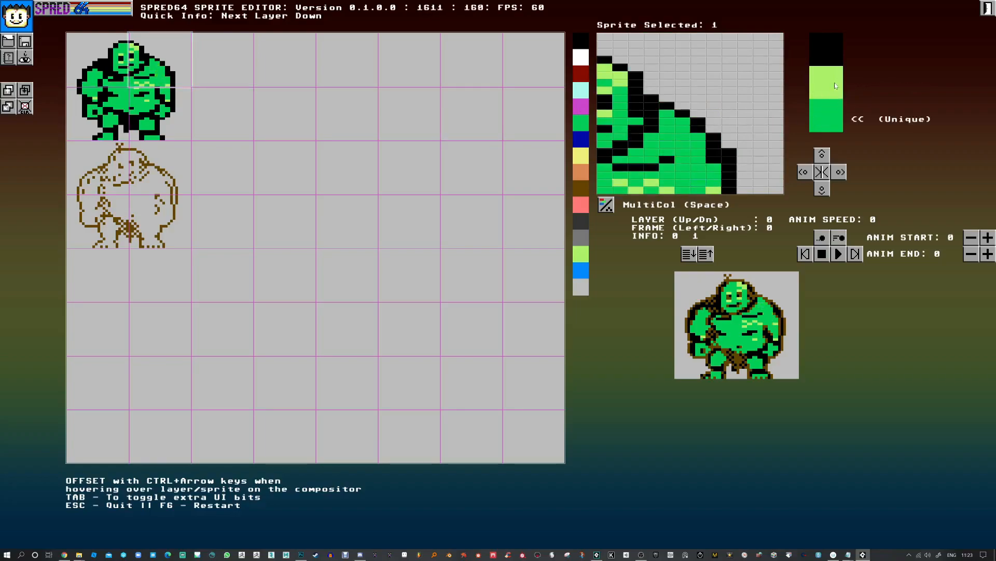
- Redraw the shoulder highlight in sprite 1 as a staggered dither pattern of light green global-colour pixels
left_click(832, 86)
left_click(698, 181)
left_click(685, 175)
left_click(697, 167)
left_click(685, 145)
left_click(697, 151)
left_click(669, 137)
left_click(682, 130)
left_click(667, 121)
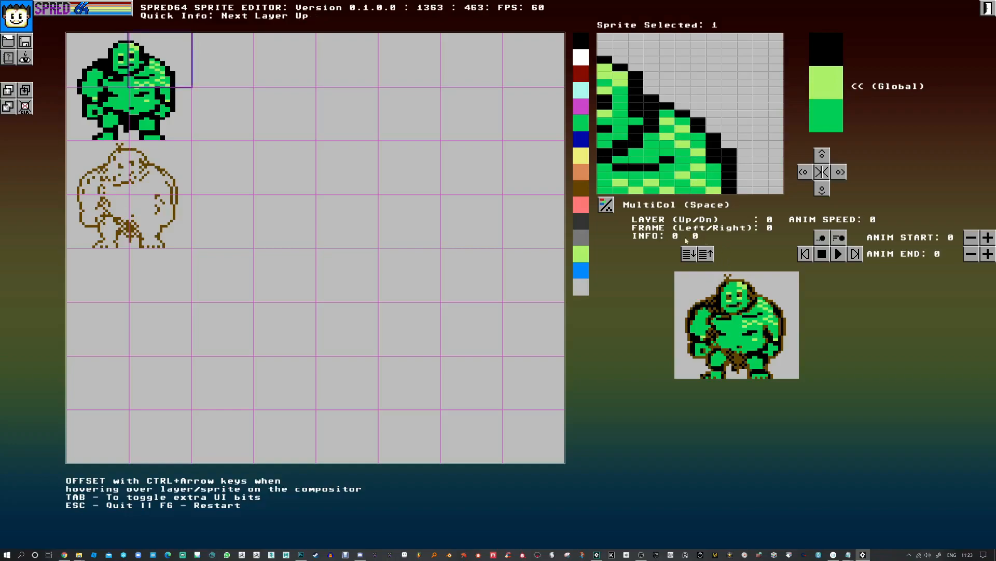
- Draw short brown crease marks across the upper chest in overlay sprite 17
left_click(149, 185)
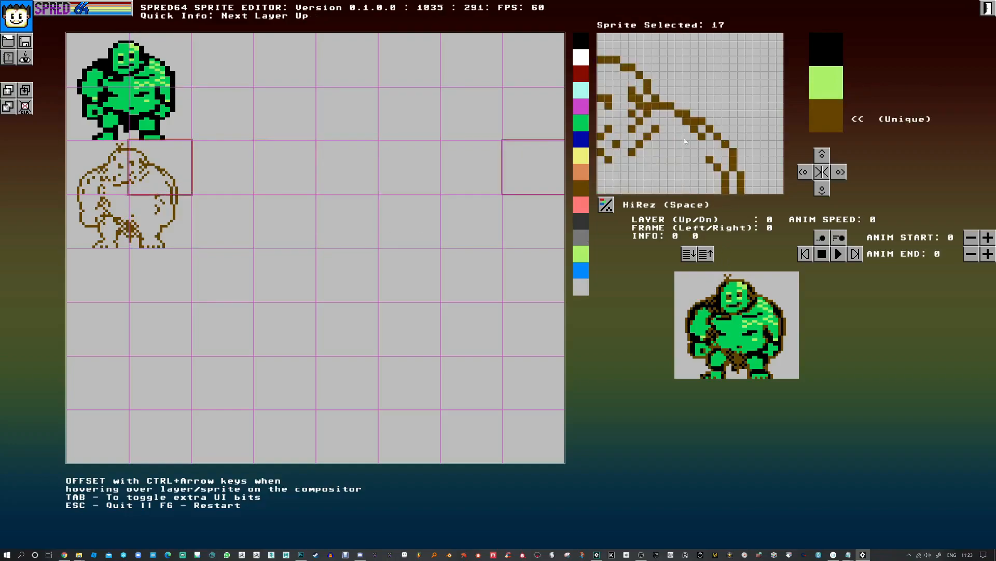
left_click(633, 162)
left_click(625, 171)
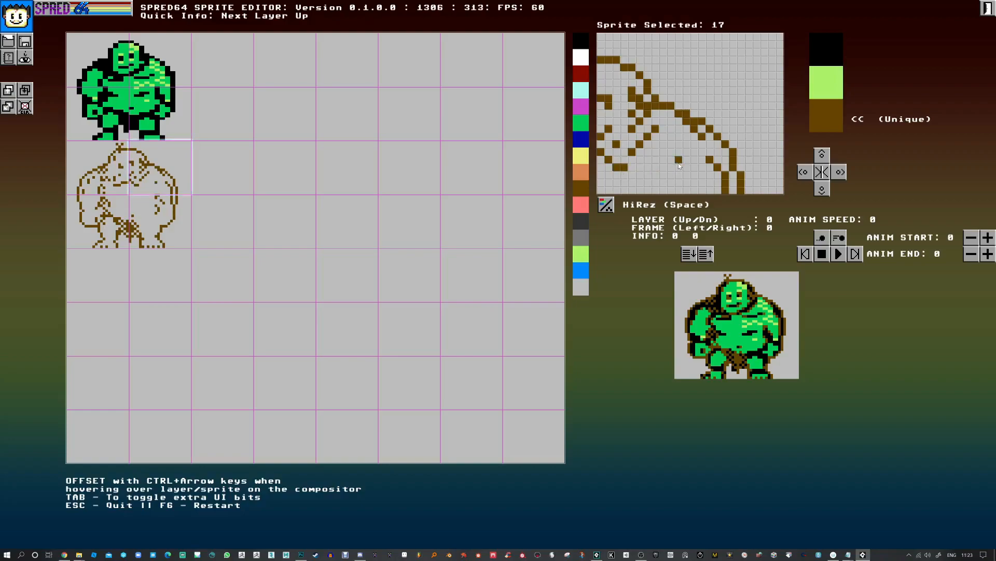
left_click_drag(656, 160, 664, 166)
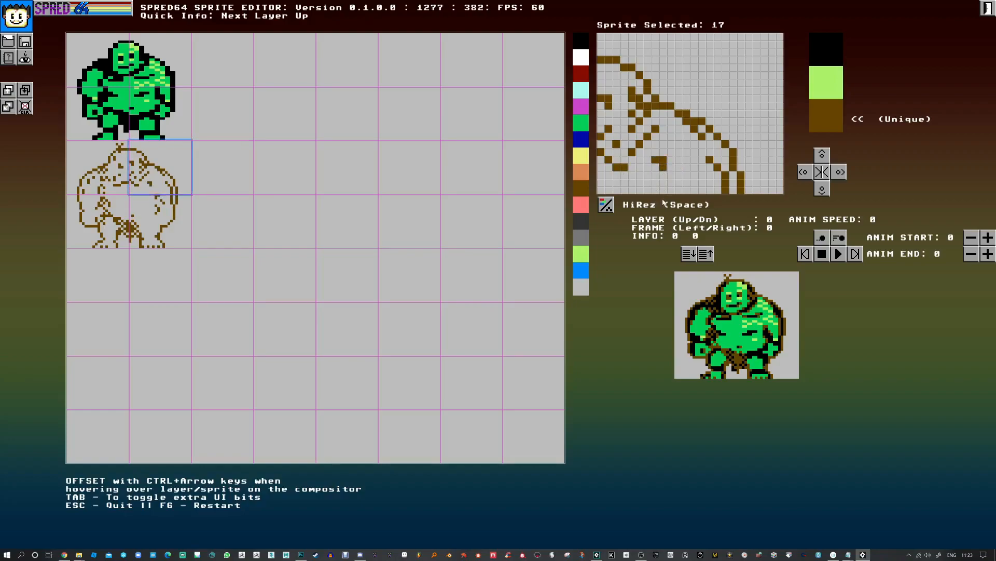
- Draw a broken brown crease line across the upper belly in overlay sprite 25
left_click(144, 214)
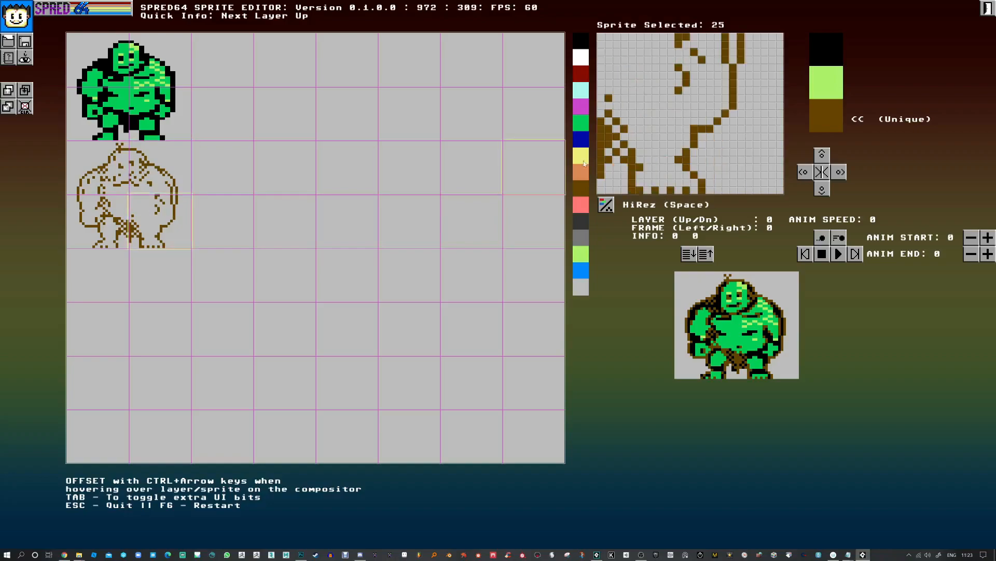
left_click(630, 52)
left_click(640, 61)
left_click(646, 63)
left_click(616, 60)
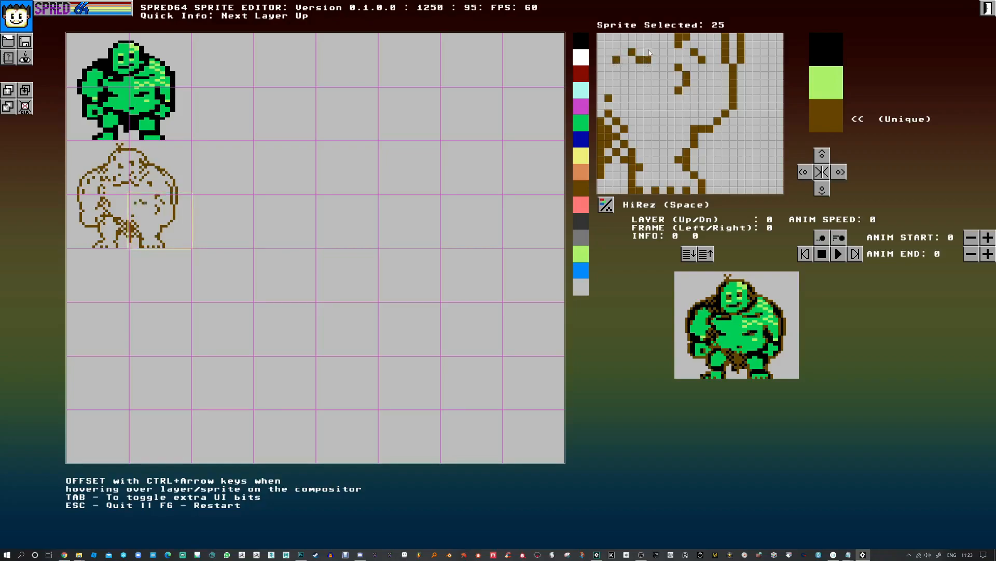
left_click(655, 52)
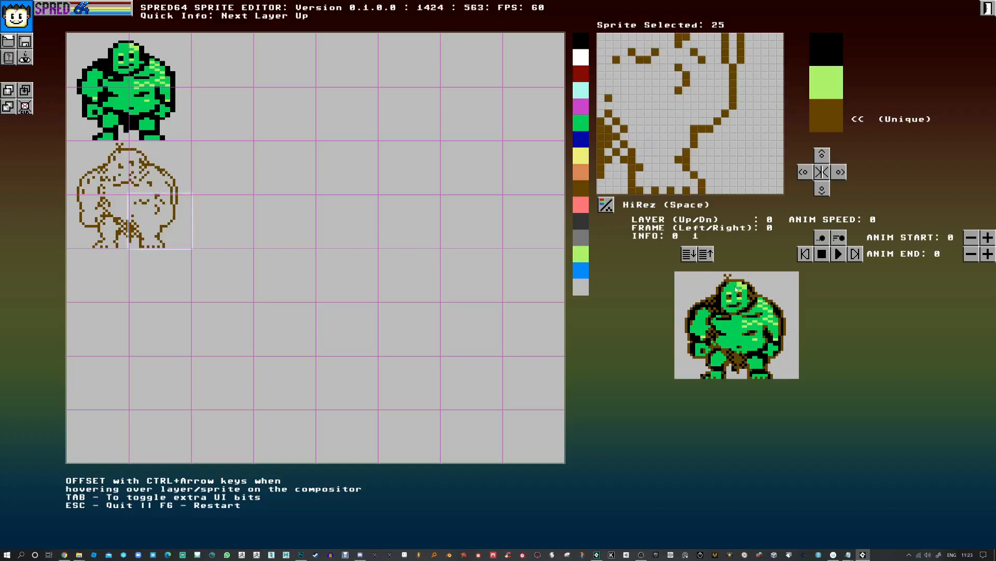
- Dot single brown detail pixels on the torso in overlay sprites 24 and 16
left_click(118, 218)
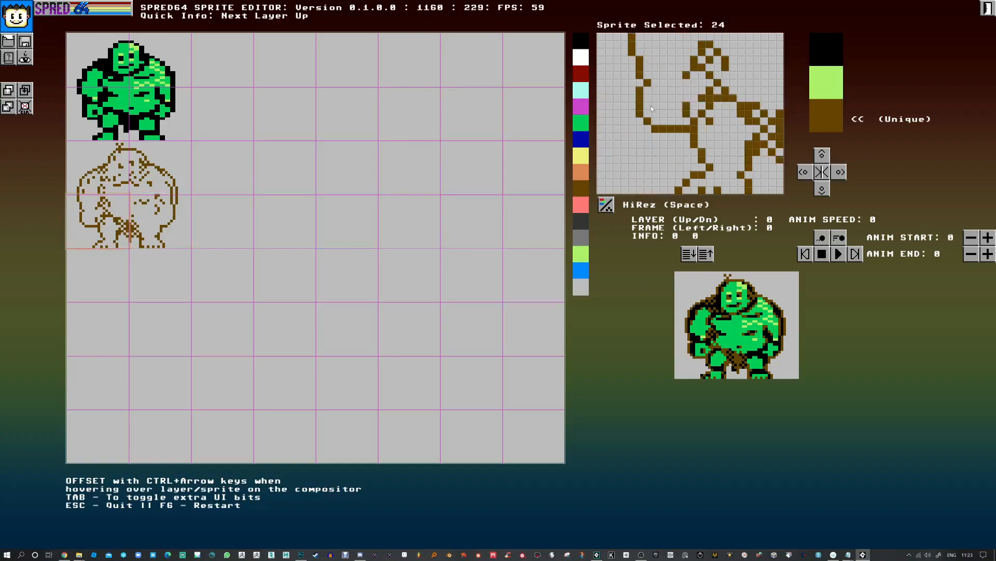
left_click(757, 59)
left_click(749, 37)
left_click(114, 169)
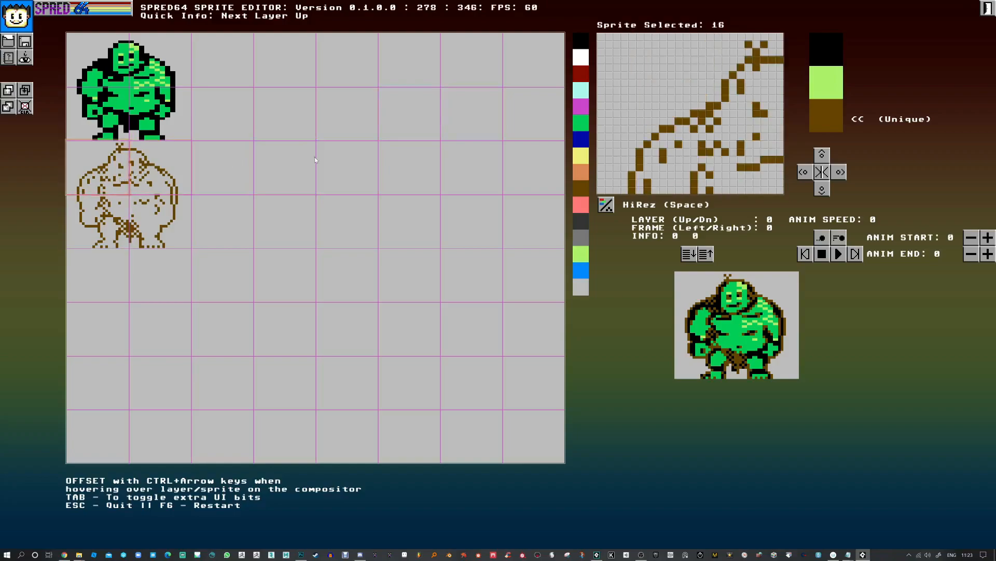
left_click(765, 177)
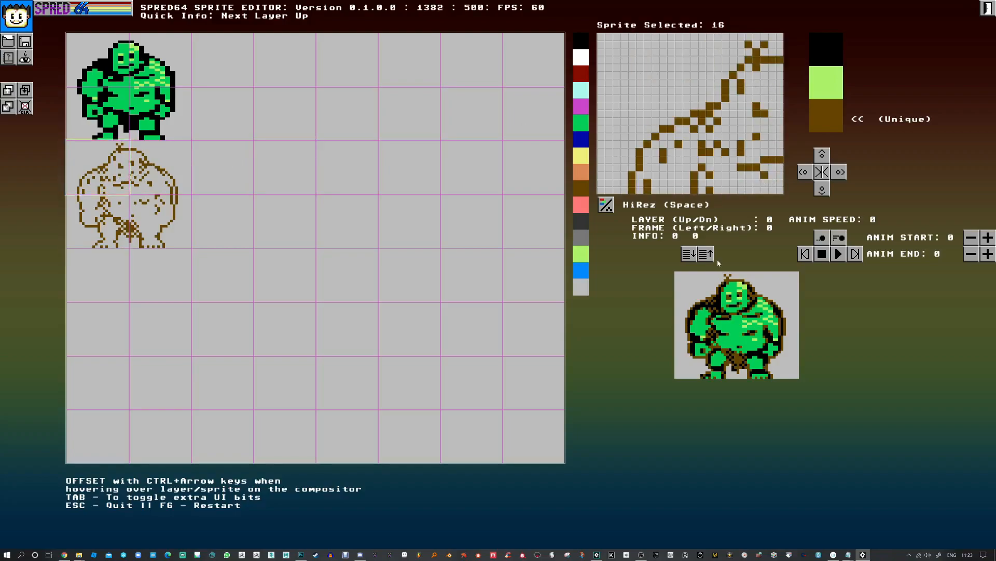
- Scatter brown shading pixels over the lower belly and thigh in overlay sprite 25, erasing the misplaced ones
left_click(160, 213)
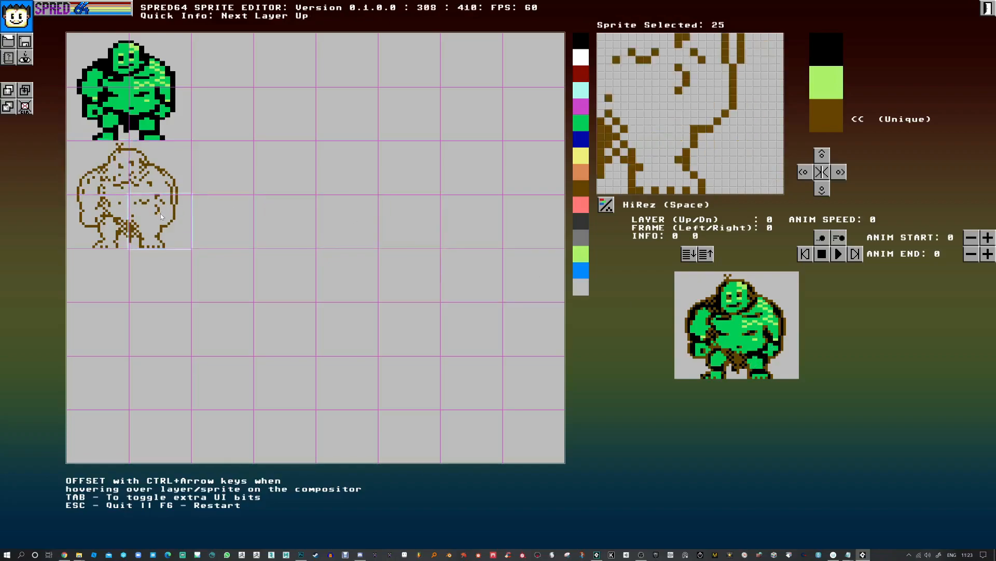
left_click(649, 122)
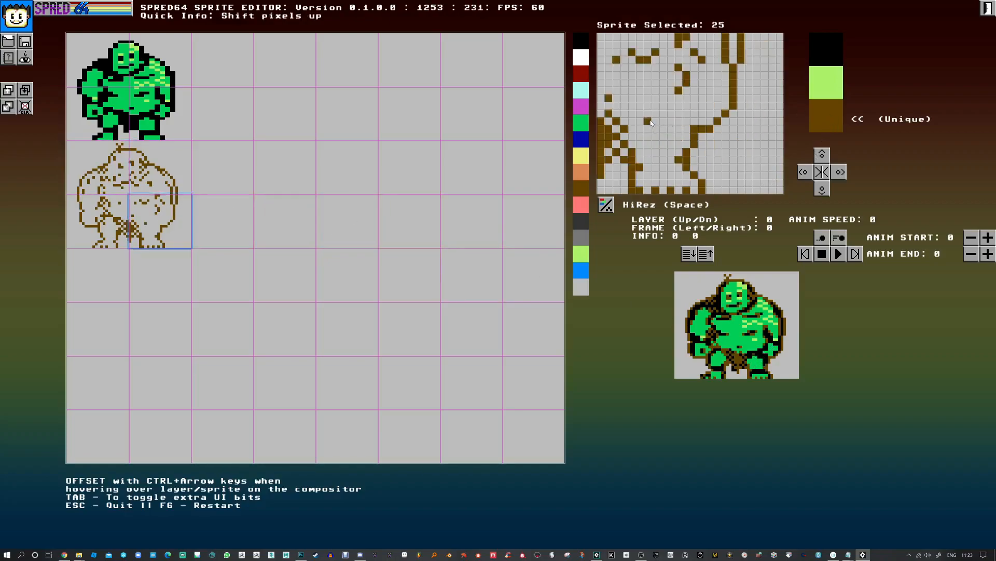
right_click(647, 123)
left_click(639, 130)
left_click(664, 130)
left_click(633, 114)
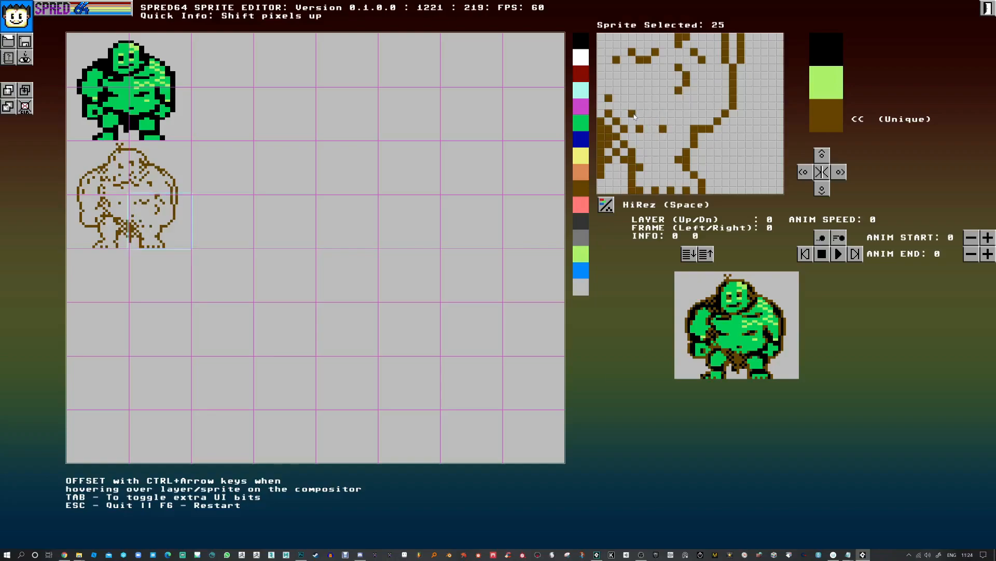
left_click(662, 111)
left_click(677, 132)
right_click(681, 120)
right_click(683, 120)
- Add brown detail pixels around the fist beside the thigh in overlay sprite 25, checking against body sprite 9
left_click(710, 90)
left_click(718, 98)
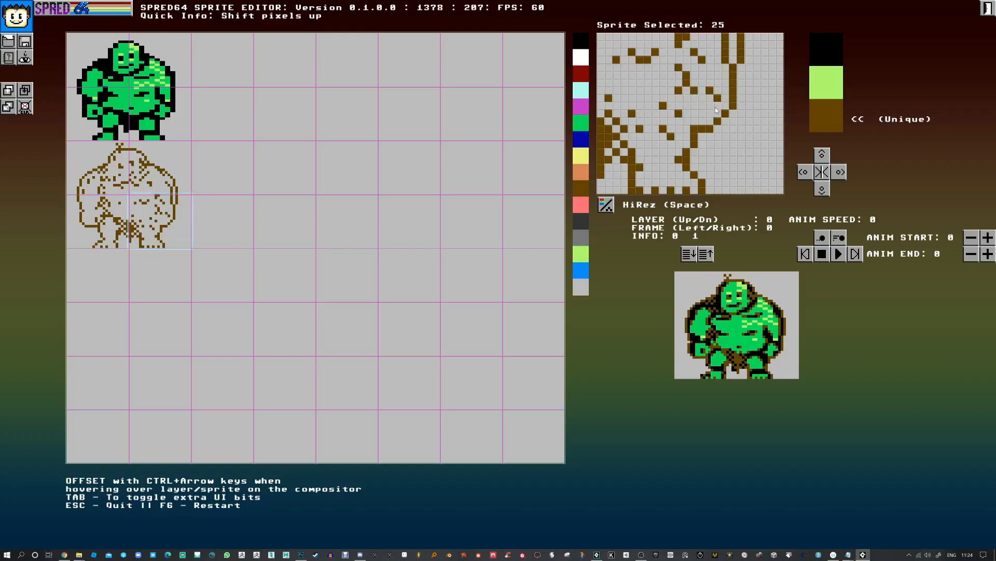
left_click(710, 114)
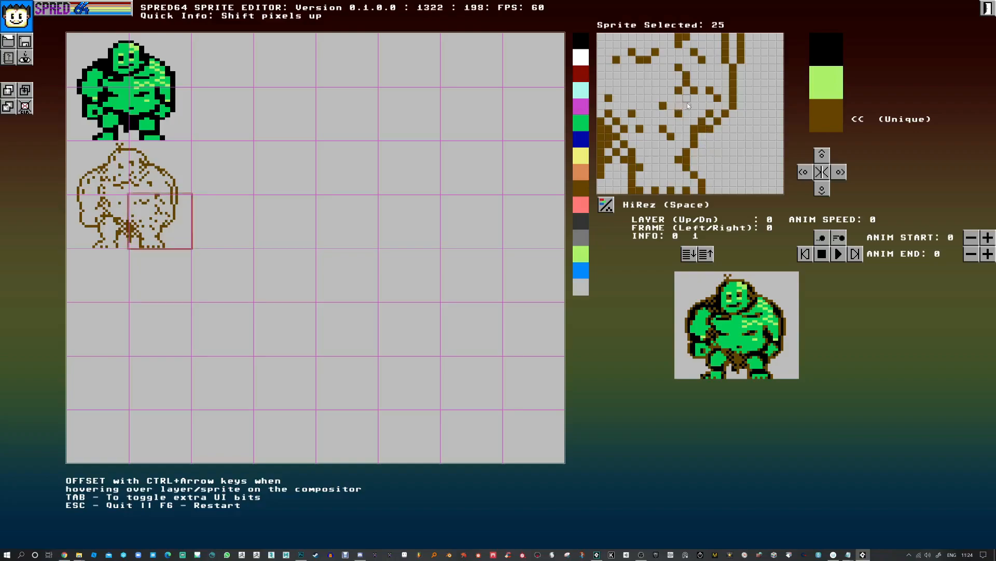
left_click_drag(695, 99, 695, 109)
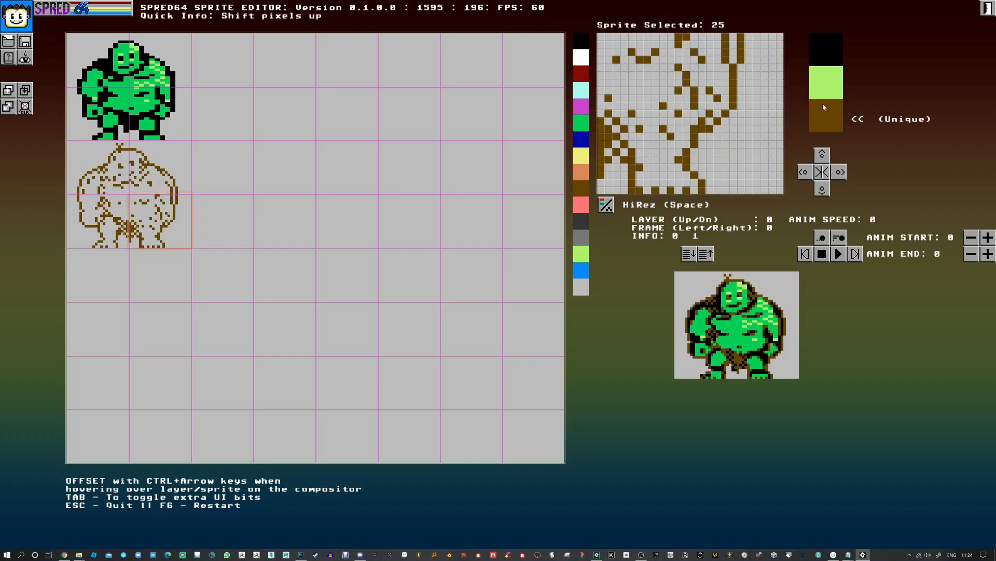
left_click(161, 117)
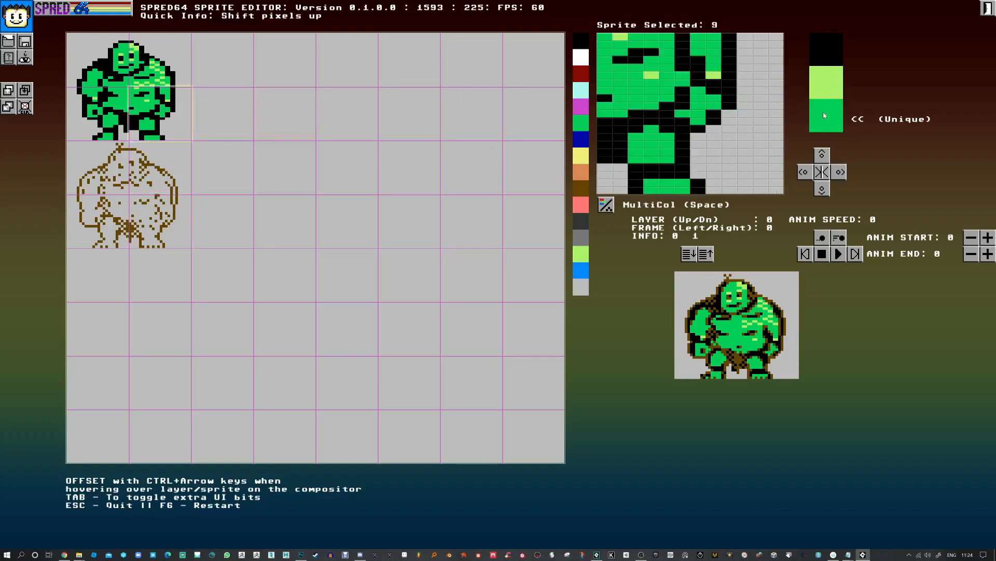
left_click(165, 223)
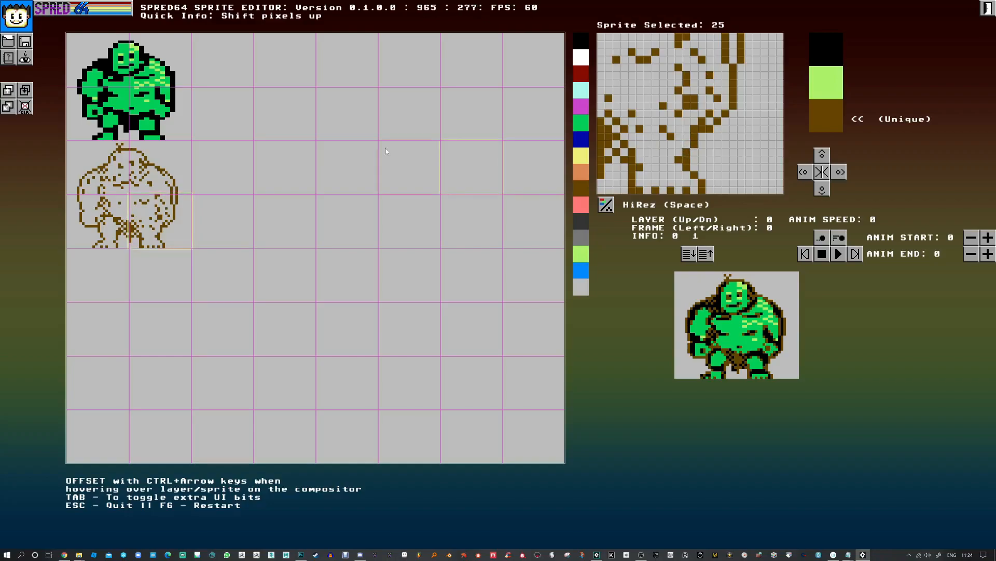
- Draw a curved brown contour inside the outer edge of the fist in overlay sprite 24
left_click(107, 213)
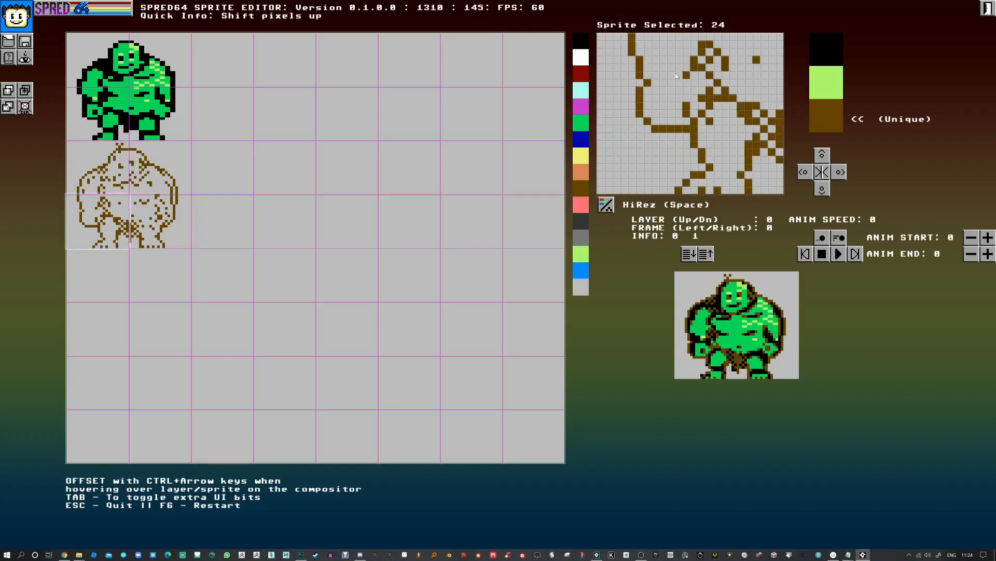
left_click(664, 90)
mouse_move(657, 101)
left_mouse_down()
mouse_move(656, 123)
mouse_move(670, 127)
left_mouse_up()
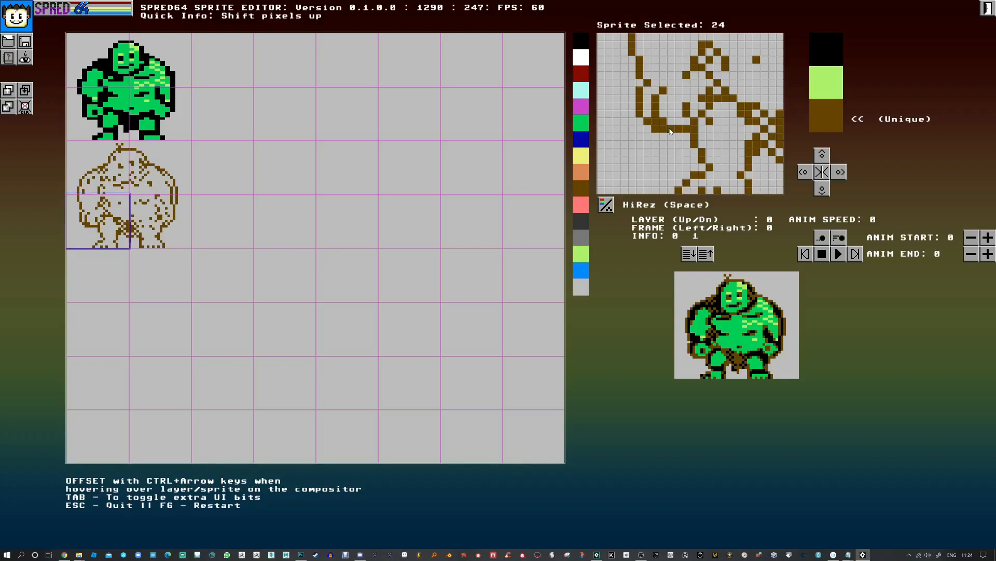
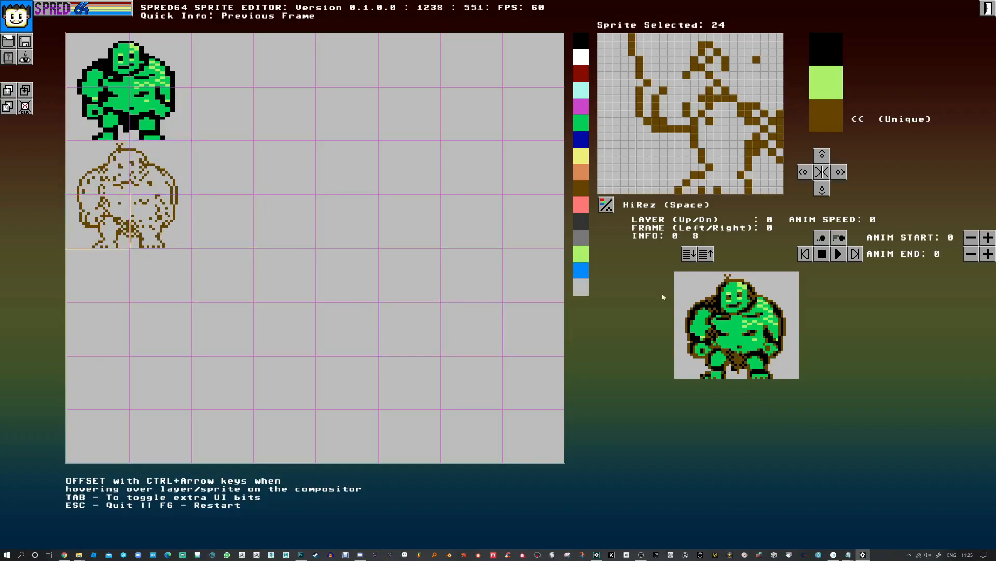
- Place sprite 24 in the composite's lower-left cell on layer 0, replacing body sprite 8
left_click(697, 335)
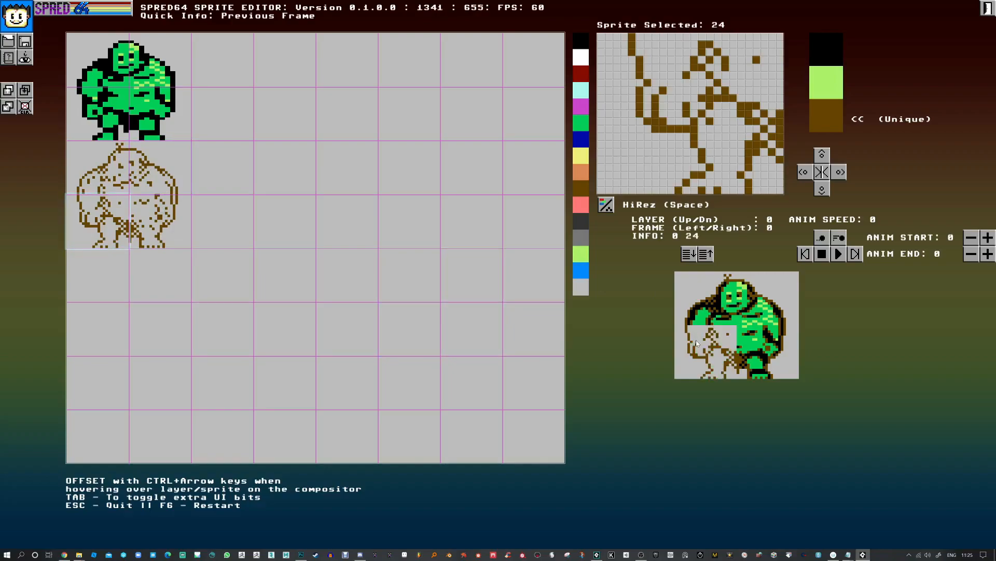
- Place body sprite 8 in the composite's lower-left cell on layer 0, replacing overlay sprite 24
left_click(89, 118)
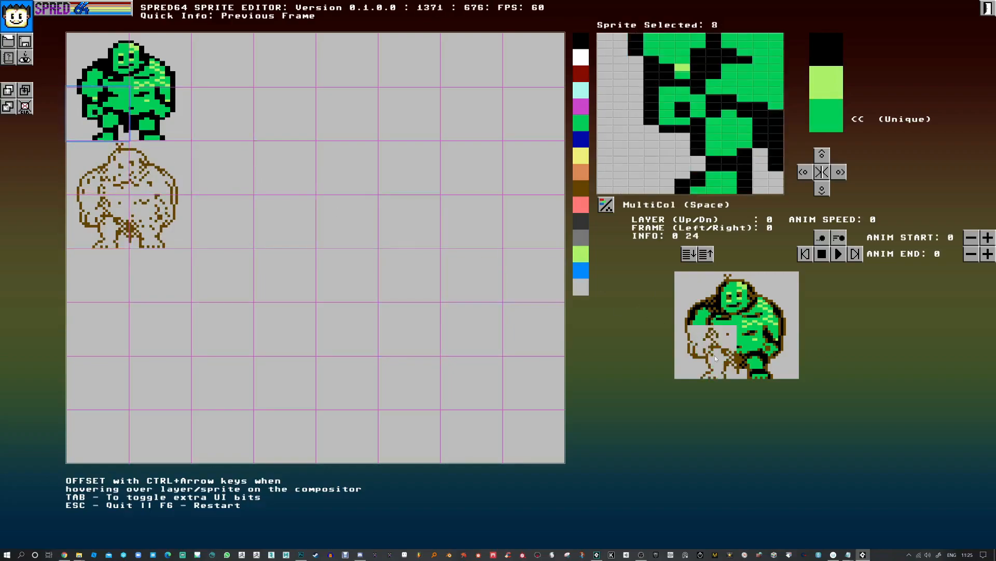
left_click(715, 356)
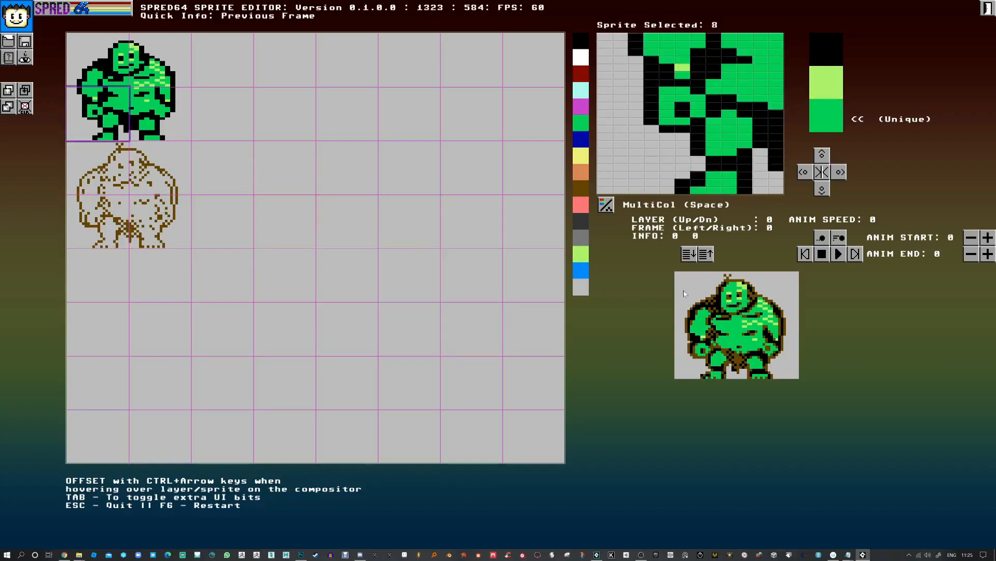
- Add brown shading pixels inside the upper forearm in overlay sprite 24, and select body sprite 0 with frame 1 active
left_click(171, 231)
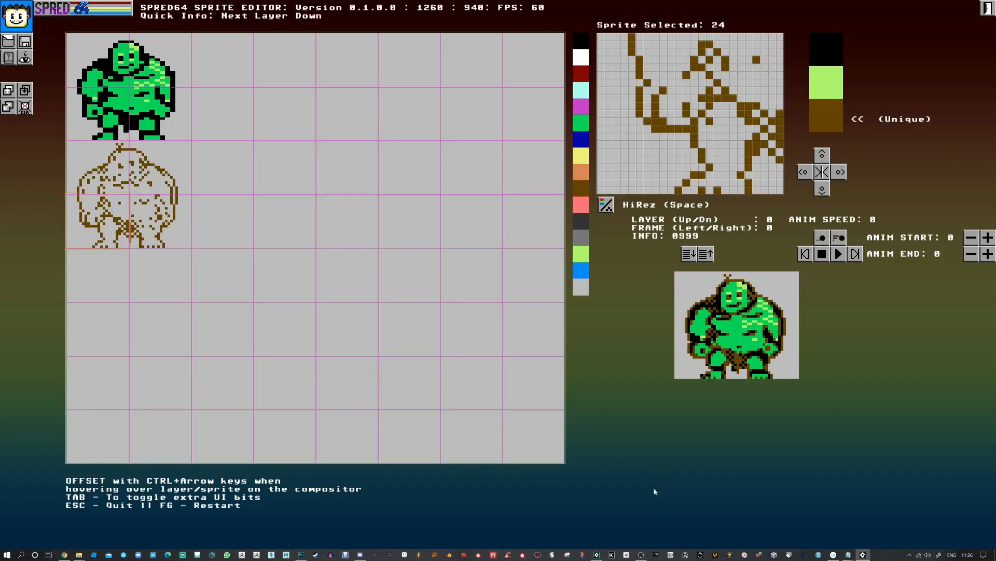
left_click(651, 54)
left_click(661, 63)
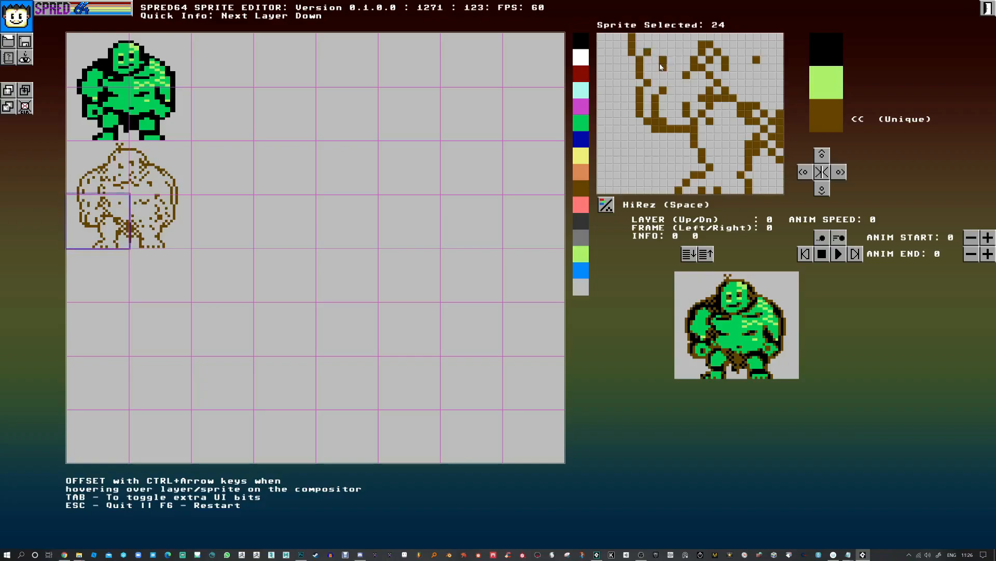
left_click(658, 68)
key("Left")
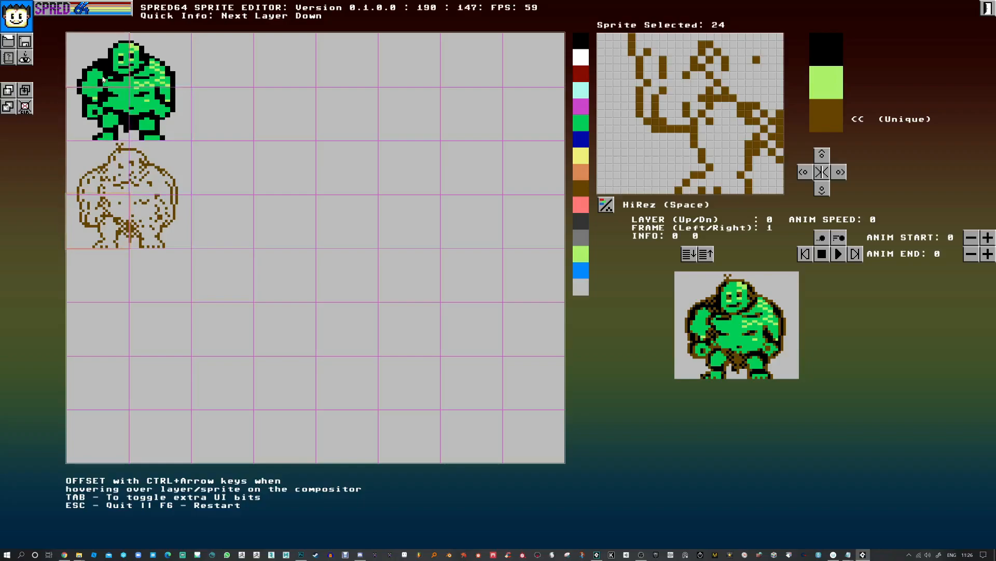
left_click(120, 72)
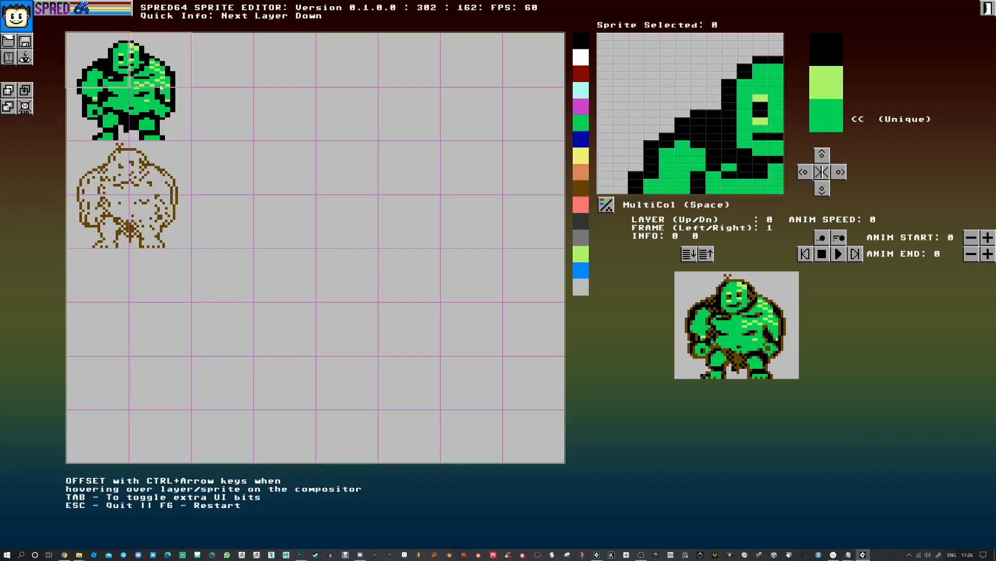
- Start saving the sprite file and browse to the Spred64 folder on the SAM (F:) drive, declining to replace 4kSetup.yymps
key("ctrl+s")
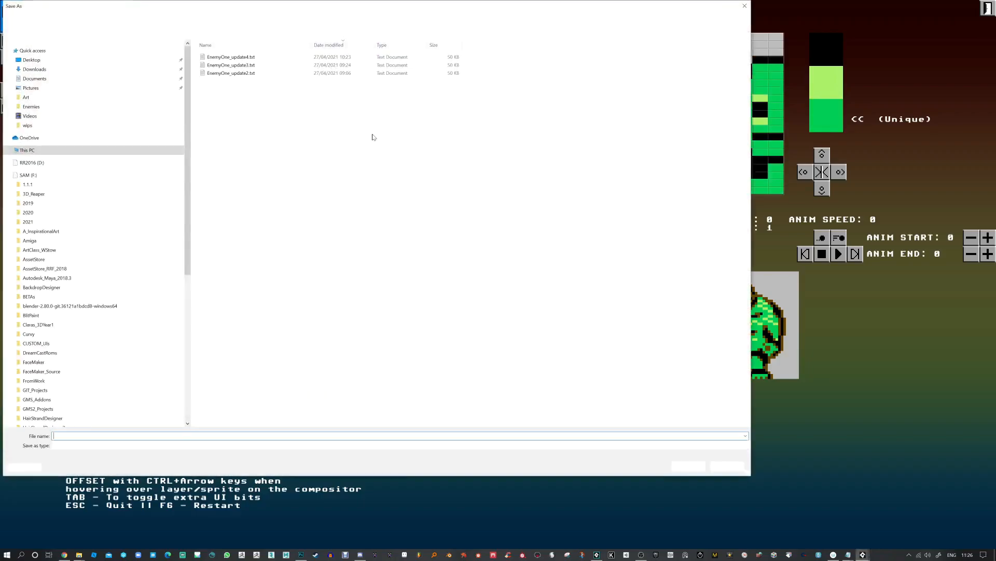
left_click(73, 60)
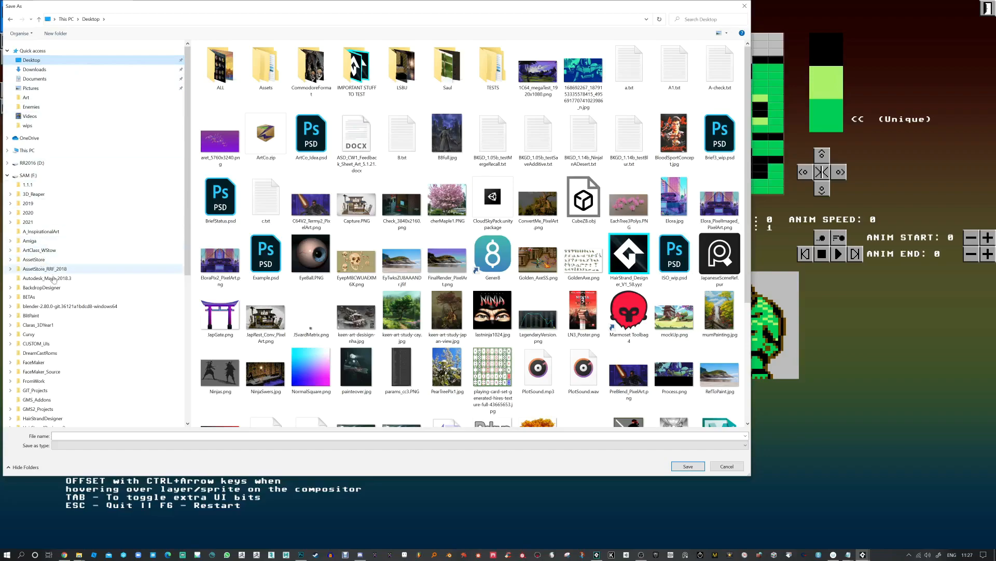
left_click_drag(188, 260, 196, 383)
left_click(59, 362)
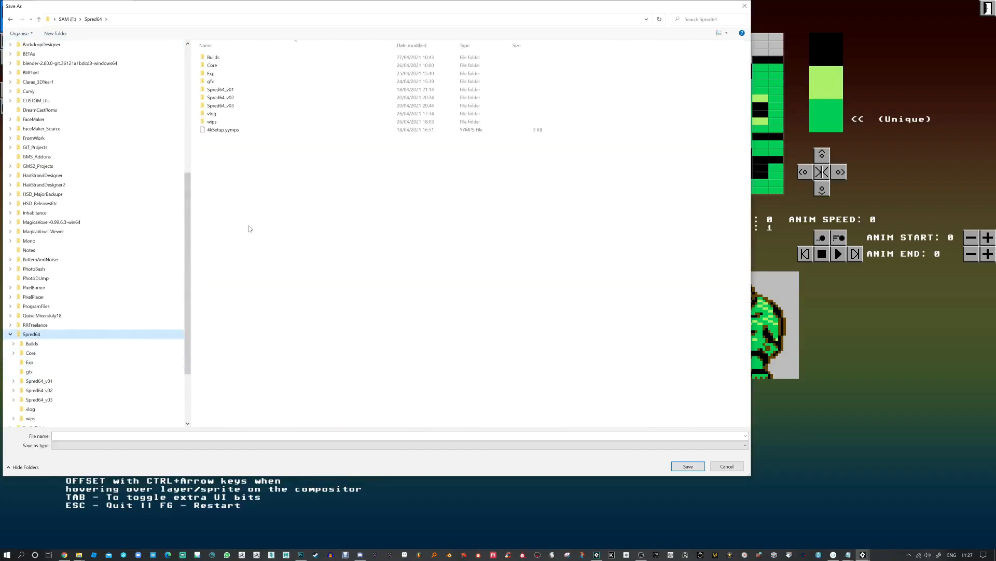
double_click(222, 130)
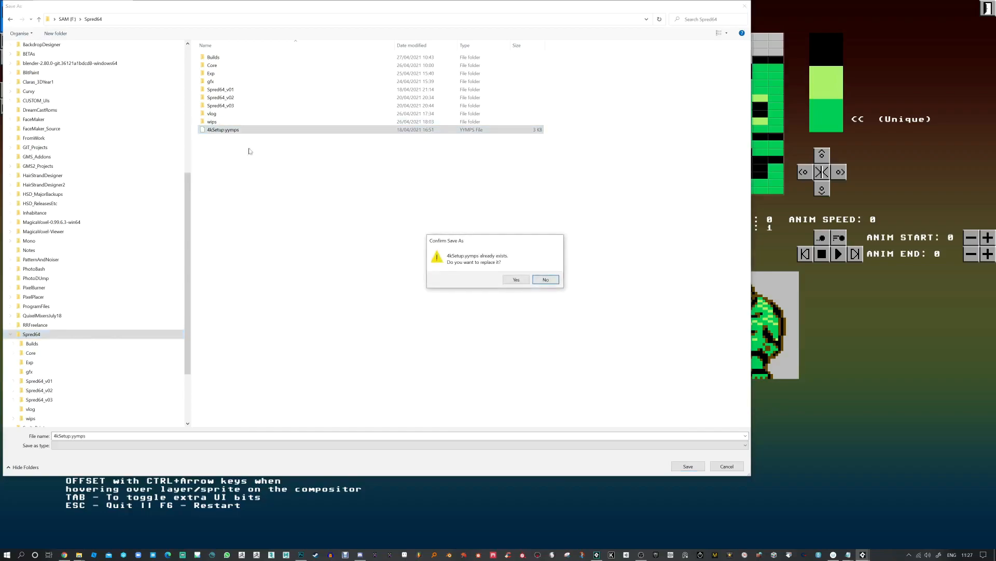
left_click(547, 280)
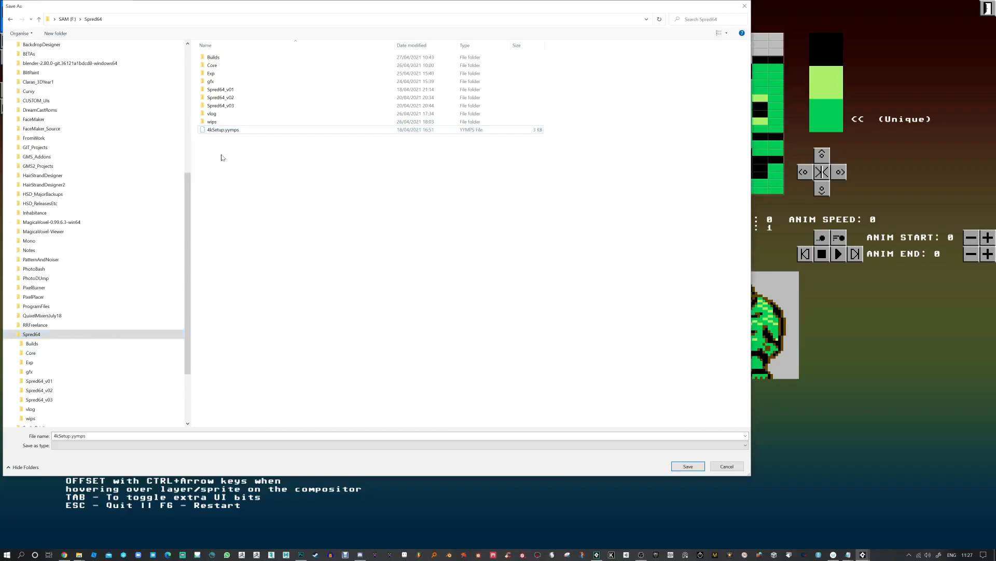
- Create a folder named demos inside Spred64 and save the sprite file in it as ogre
left_click(56, 34)
type("demos")
key("Return")
key("Return")
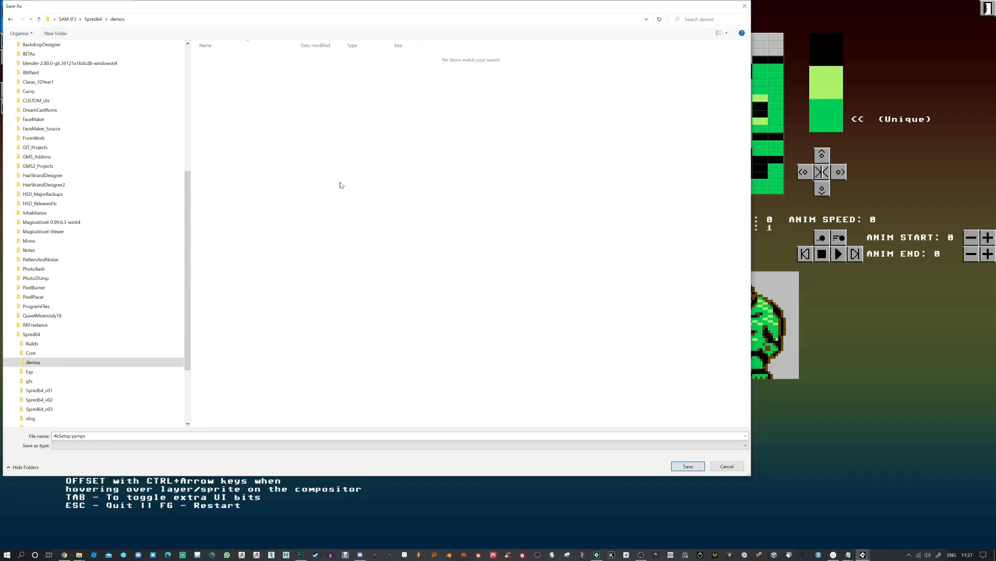
type("ogre")
key("Return")
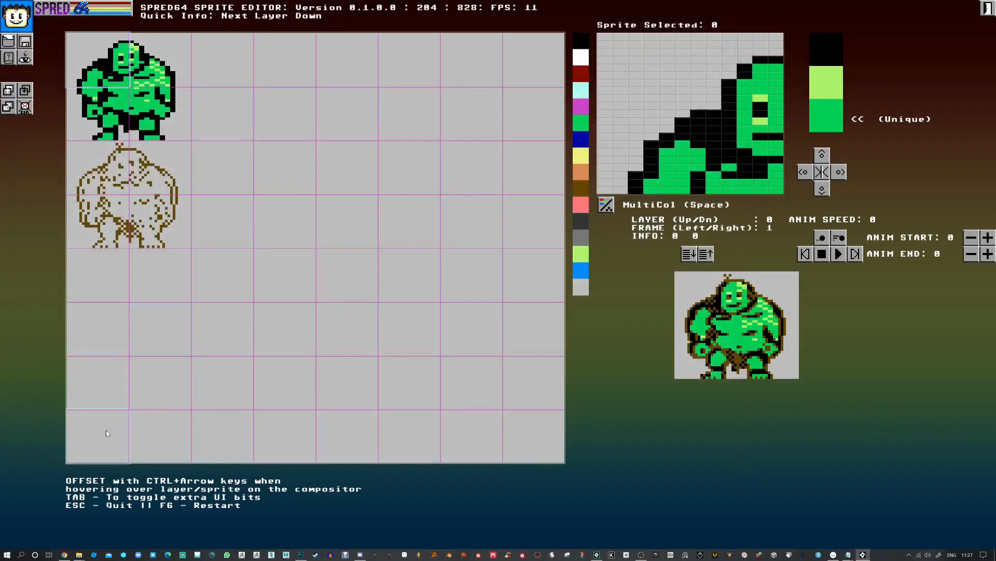
- Switch to File Explorer, go to the saved ogre file's location, and open ogre.txt in a maximised Notepad window
key("alt+Tab")
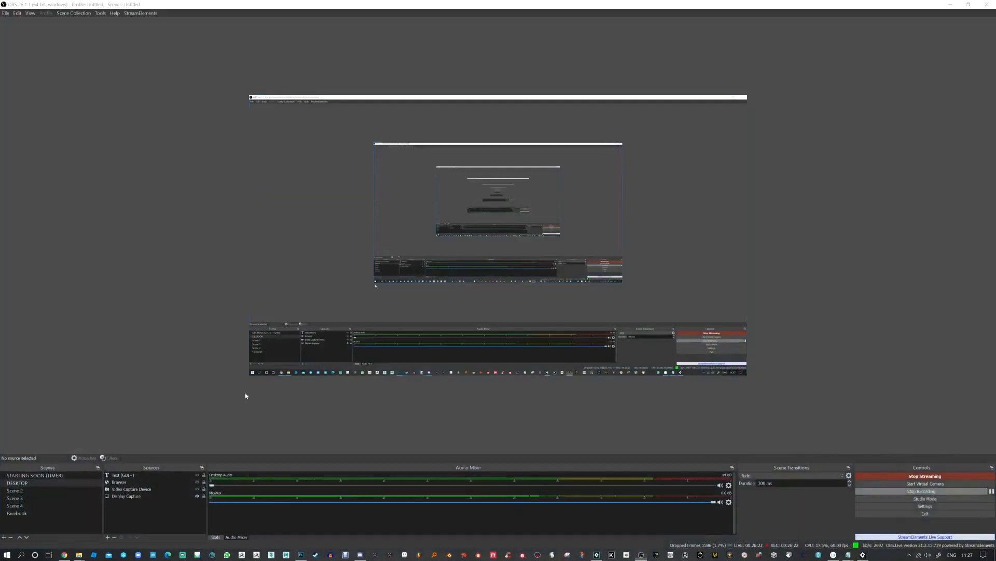
key("super")
mouse_move(78, 554)
left_click(94, 511)
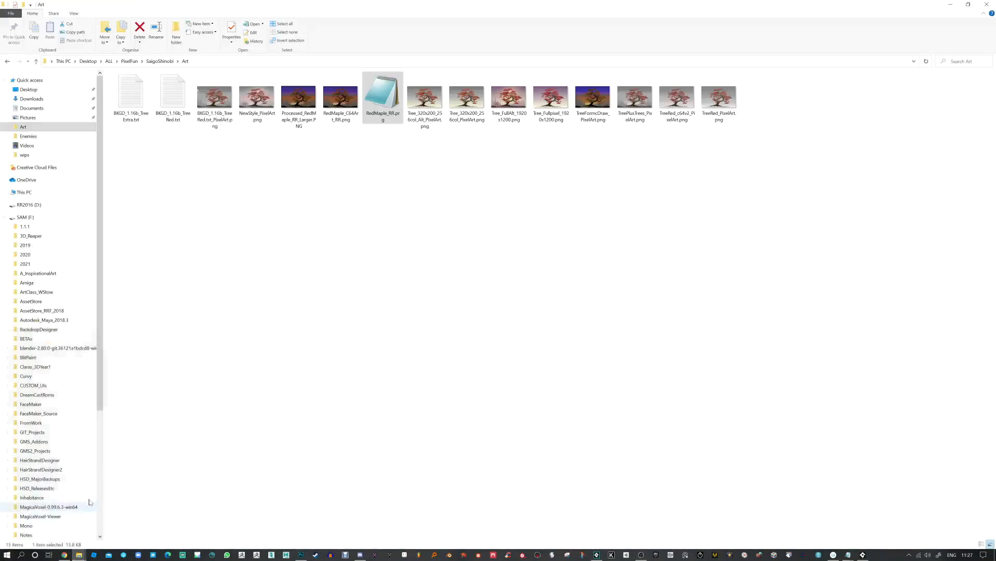
left_click(51, 82)
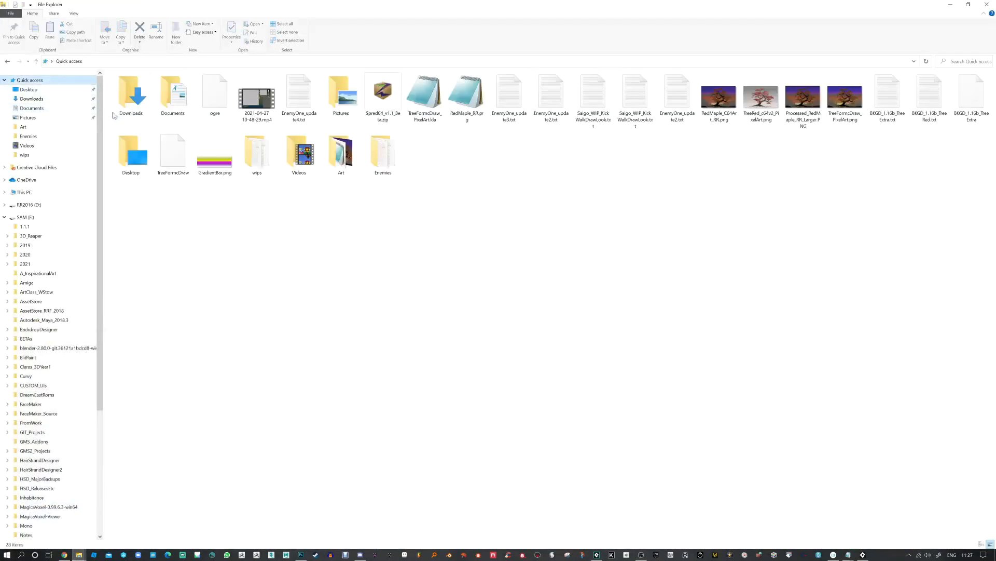
left_click(219, 100)
right_click(219, 100)
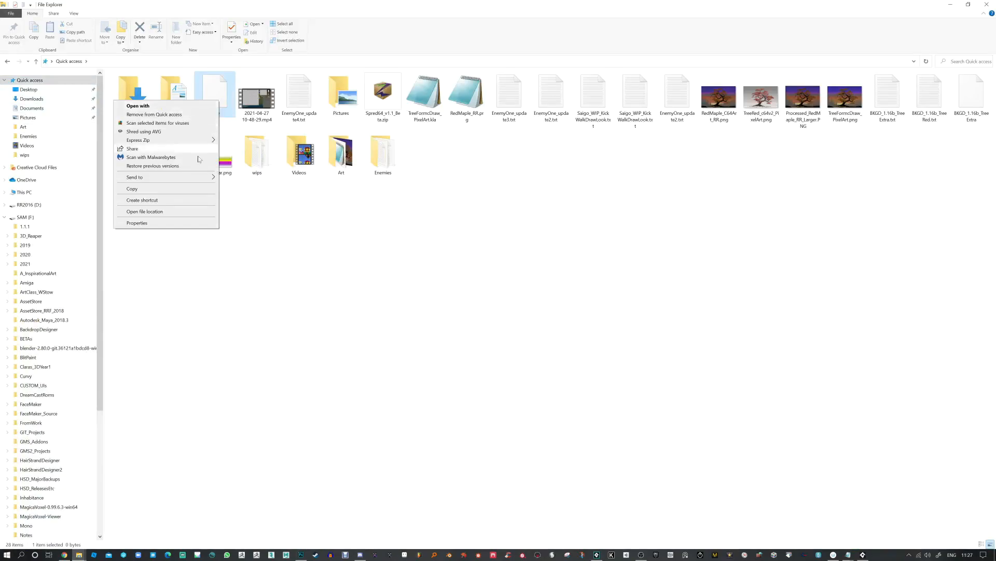
left_click(145, 211)
double_click(127, 86)
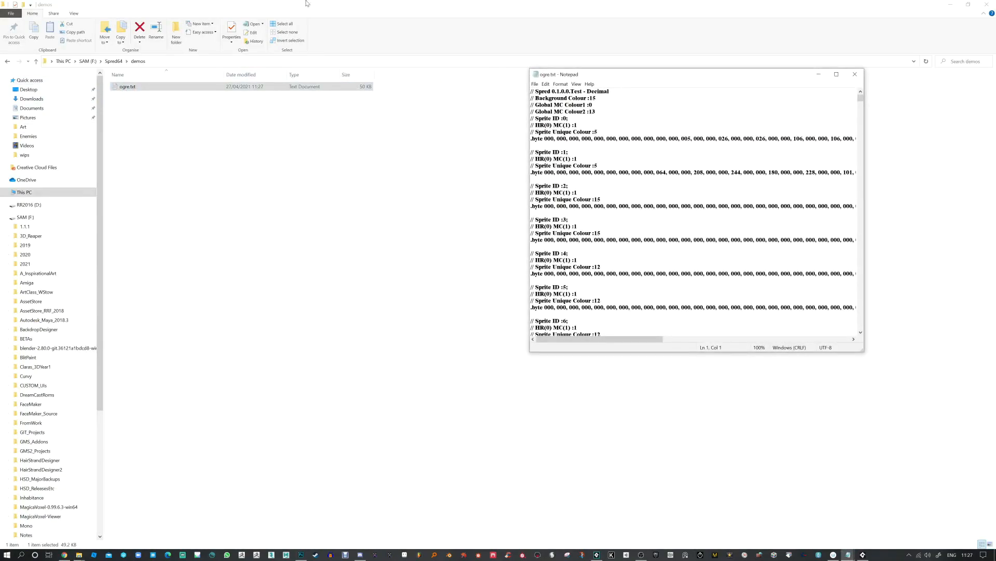
left_click(836, 74)
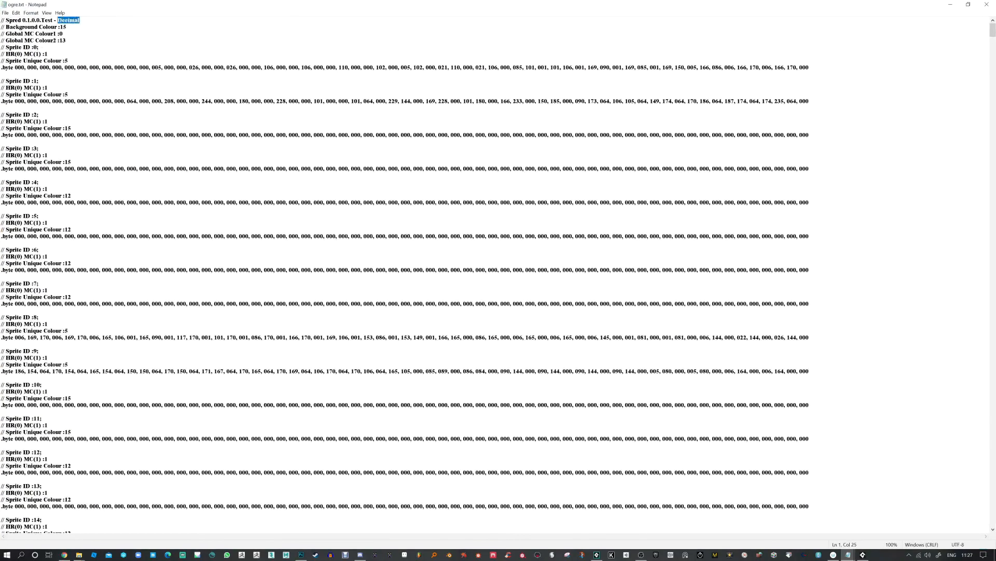
- Examine the header's colour settings and sprite 0's mode and unique colour lines in ogre.txt
left_click_drag(66, 27, 63, 27)
key("shift+Left")
key("shift+Left")
key("shift+Left")
key("shift+Left")
key("shift+Left")
key("shift+Left")
key("shift+Left")
key("shift+Left")
key("shift+Left")
key("shift+Left")
left_click(15, 53)
left_click_drag(68, 61, 64, 61)
- Highlight sprite 0's full byte row in ogre.txt, and select only its first three bytes
left_click_drag(17, 68, 808, 67)
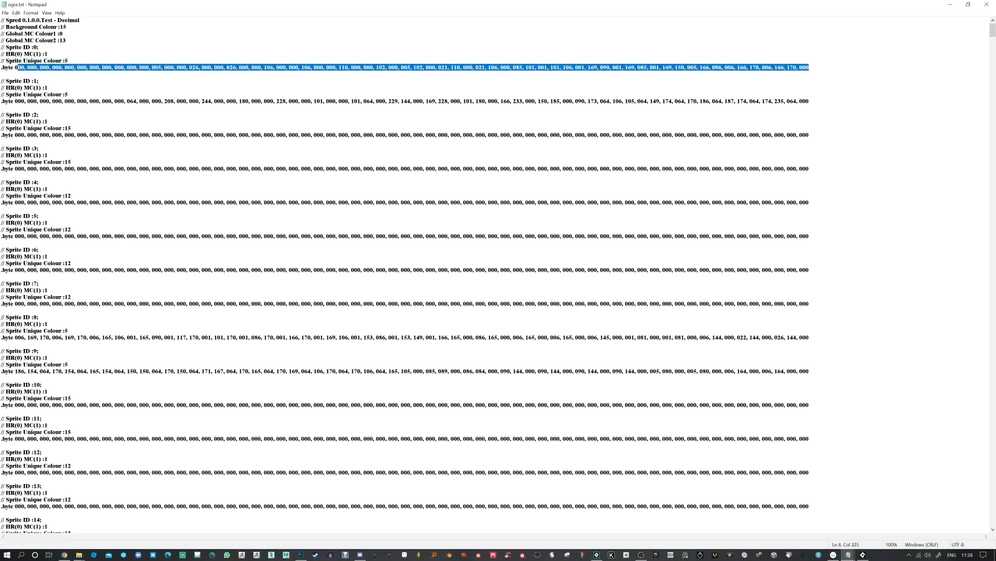
left_click(808, 67)
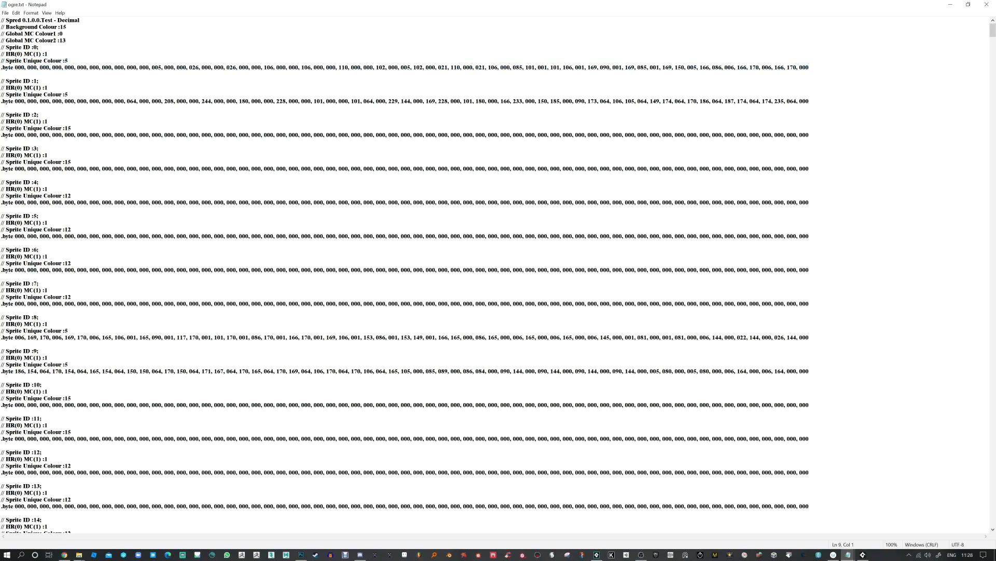
left_click_drag(15, 67, 42, 68)
- Switch between ogre.txt and SprEd to compare sprite 0's byte values with its pixel grid
key("alt+Tab")
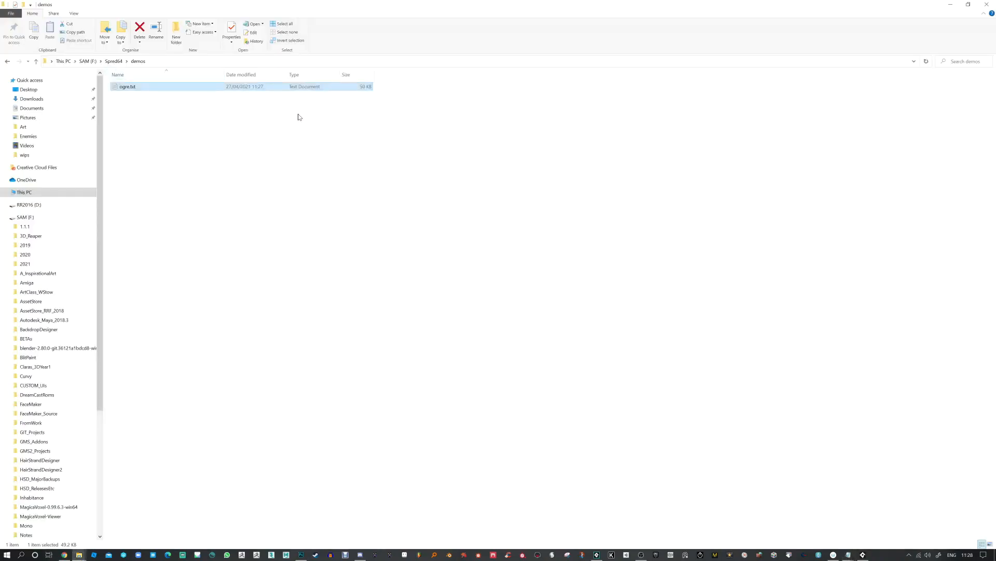
key("alt+Tab")
key("alt+Tab")
key("alt+Tab")
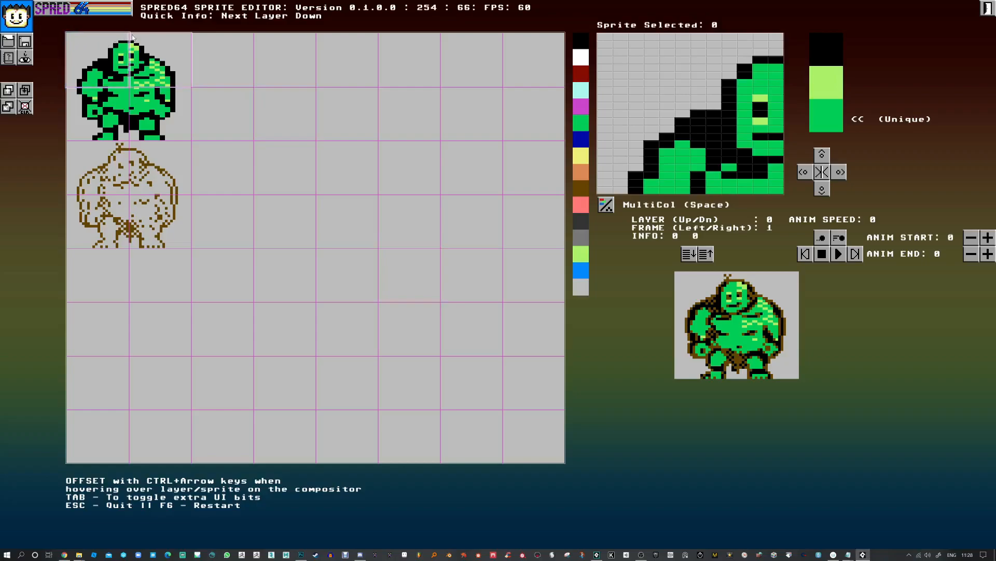
key("alt+Tab")
key("alt+Tab")
key("alt+Tab")
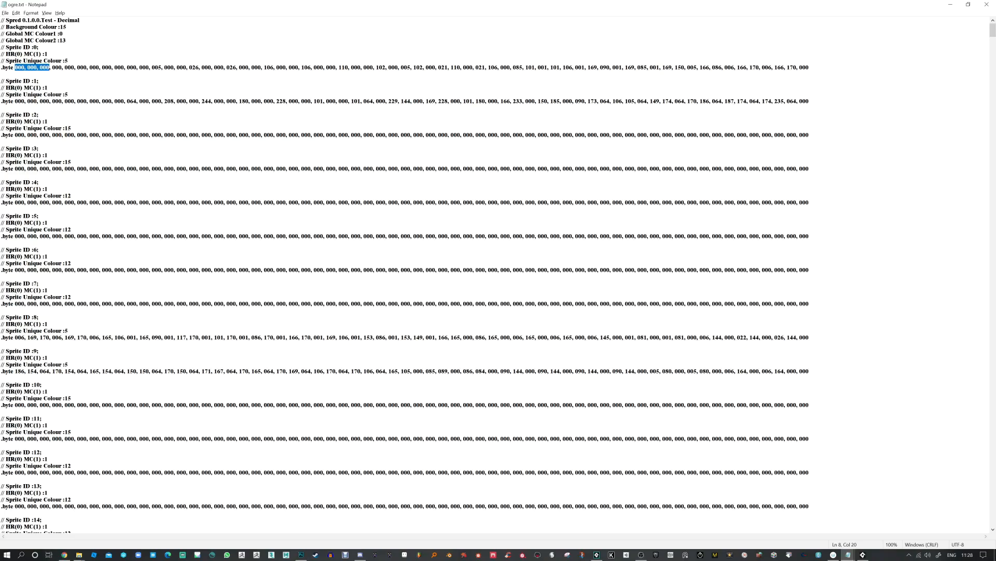
key("alt+Tab")
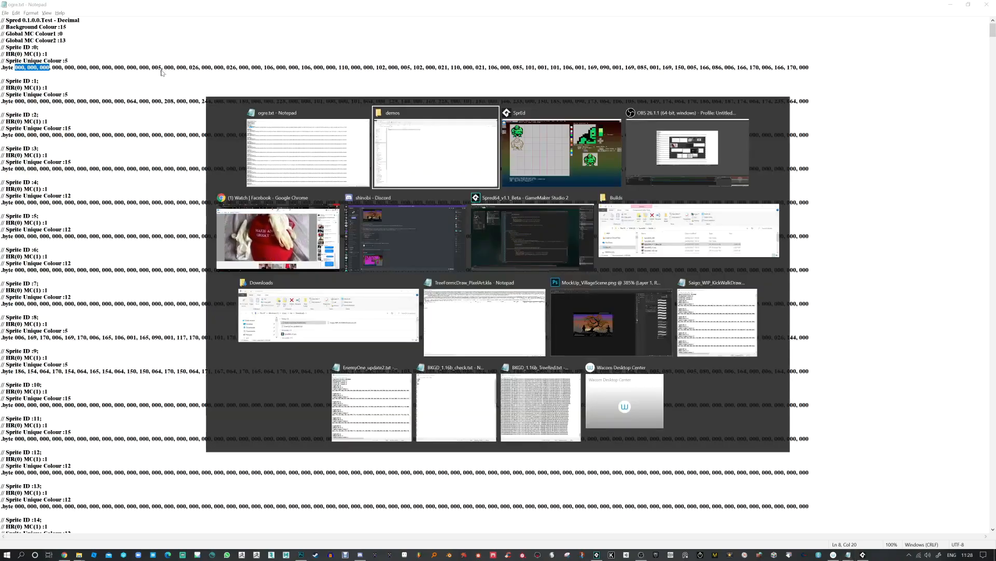
key("Escape")
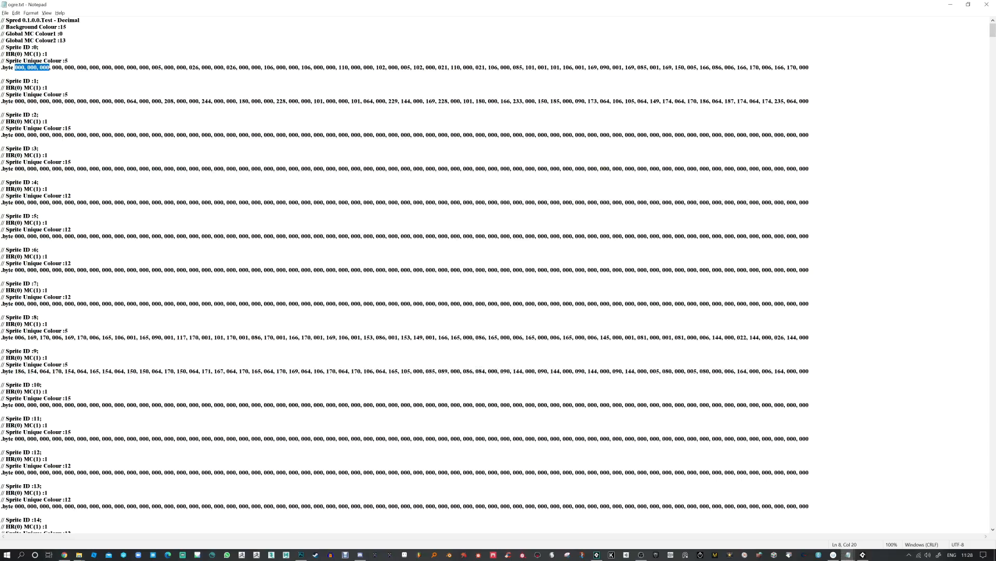
key("alt+Tab")
key("alt+Tab")
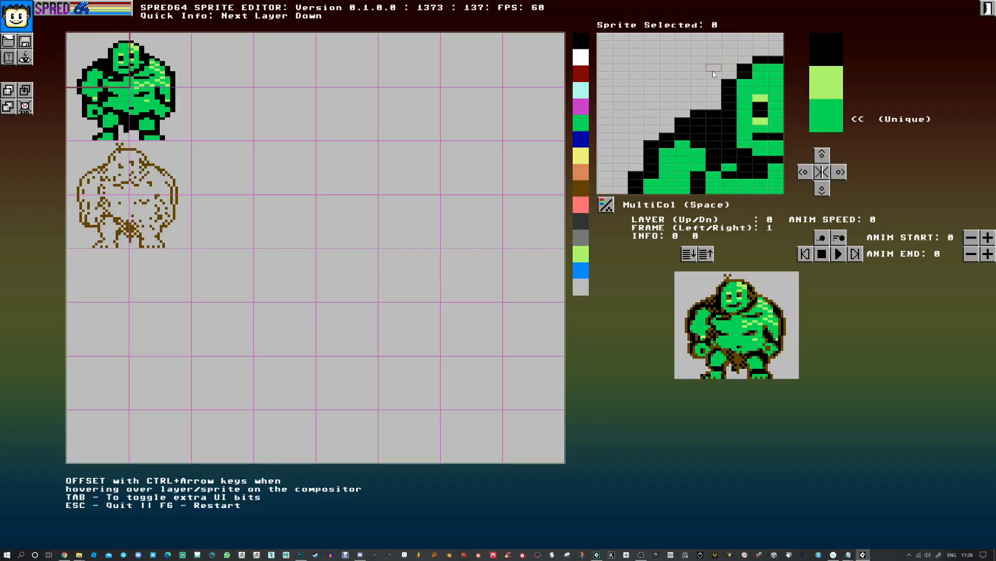
- Return to ogre.txt and examine the mode, unique colour and byte data of sprites 3 to 27
key("alt+Tab")
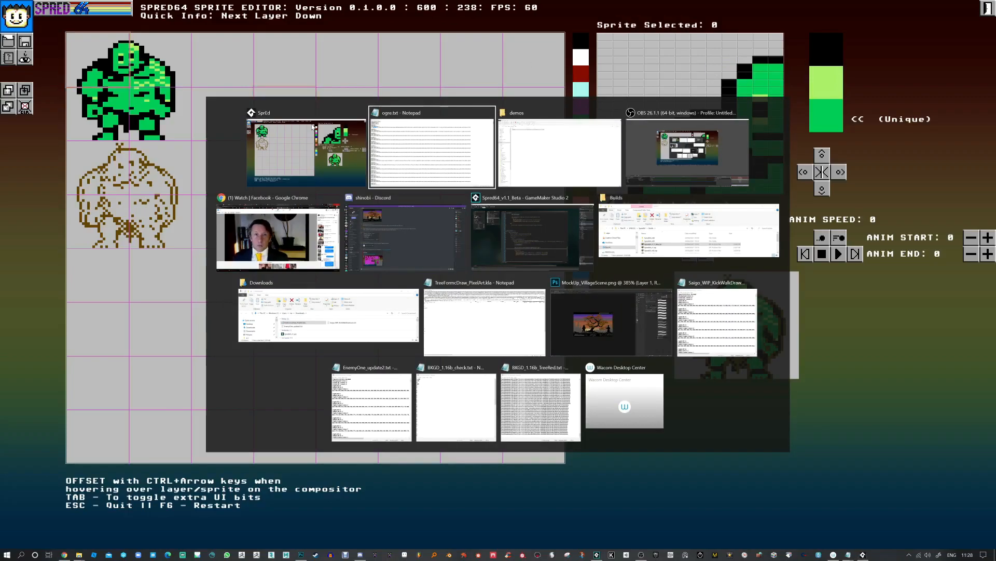
scroll(405, 275, "down", 13)
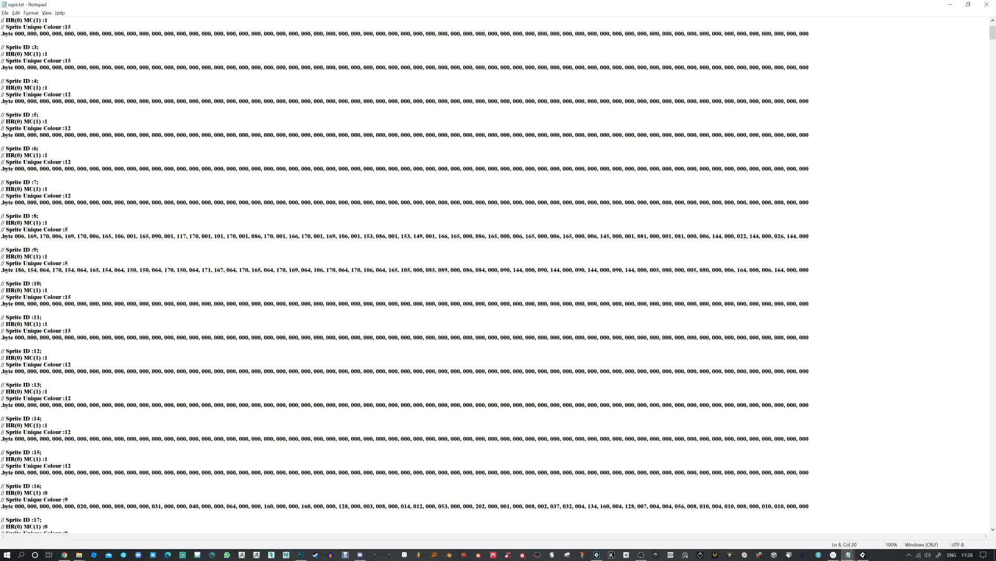
scroll(405, 275, "down", 4)
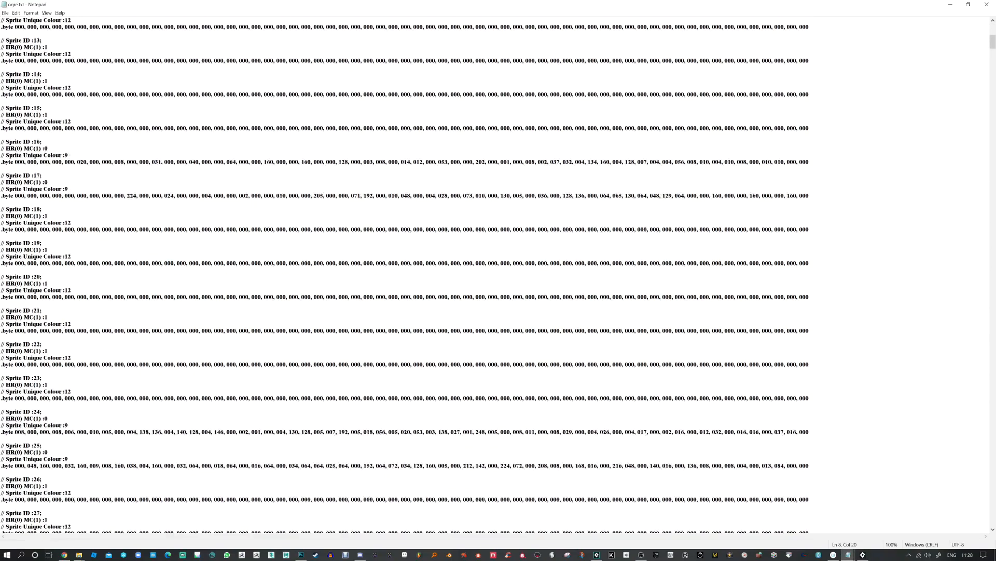
scroll(405, 275, "up", 9)
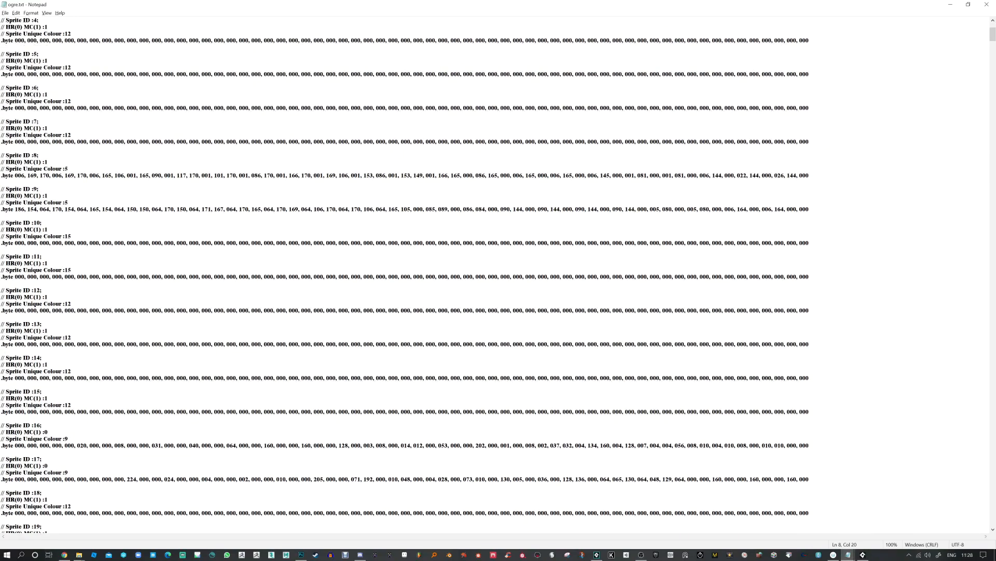
scroll(405, 275, "up", 2)
scroll(404, 275, "down", 3)
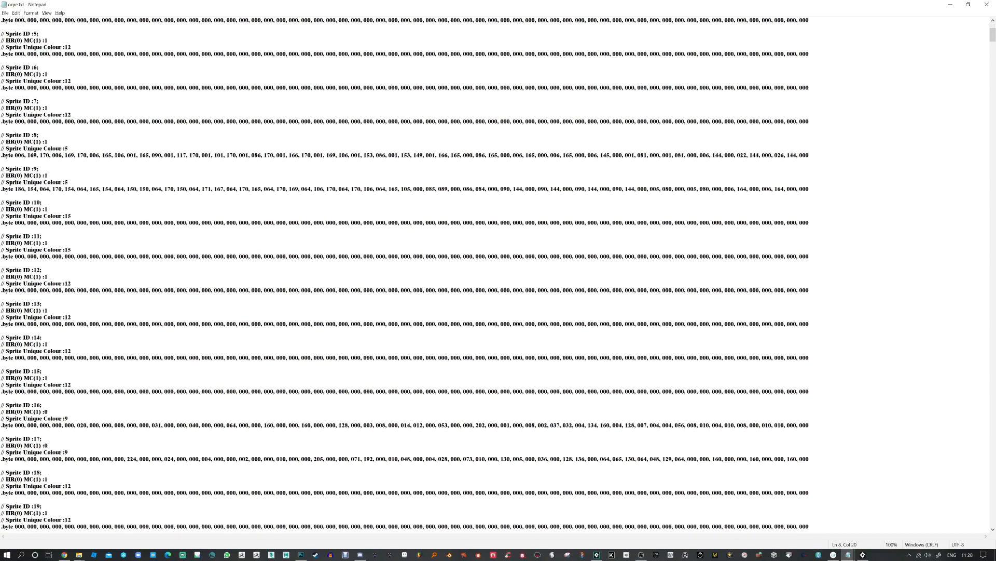
- Examine the compositing data that follows the last sprite entry in ogre.txt
left_click_drag(994, 35, 995, 91)
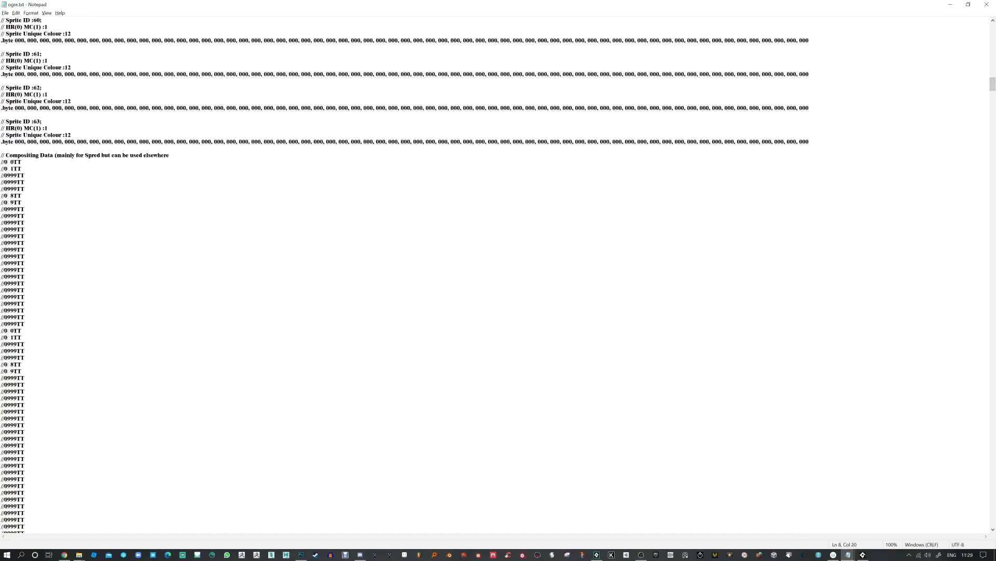
scroll(498, 275, "down", 17)
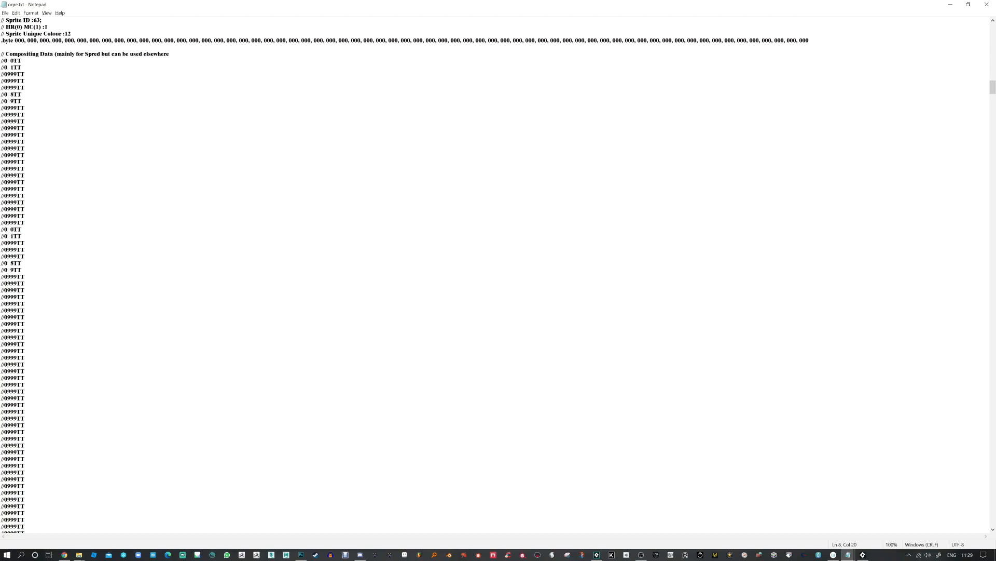
scroll(499, 275, "down", 10)
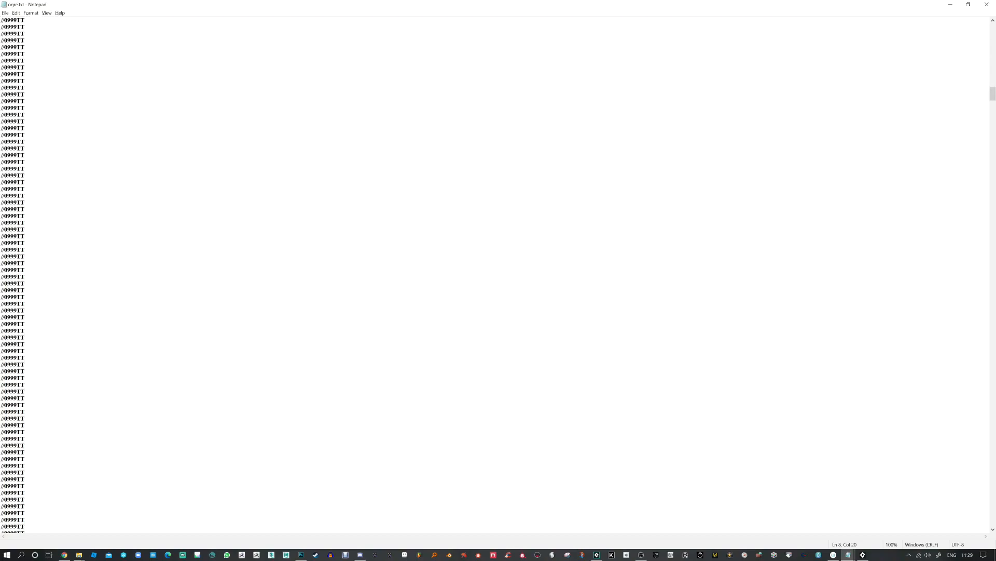
- Look further through the compositing data in ogre.txt, and return to SprEd with the compositor grid and sprite IDs shown
scroll(995, 255, "down", 5)
left_click_drag(993, 101, 975, 198)
key("alt+Tab")
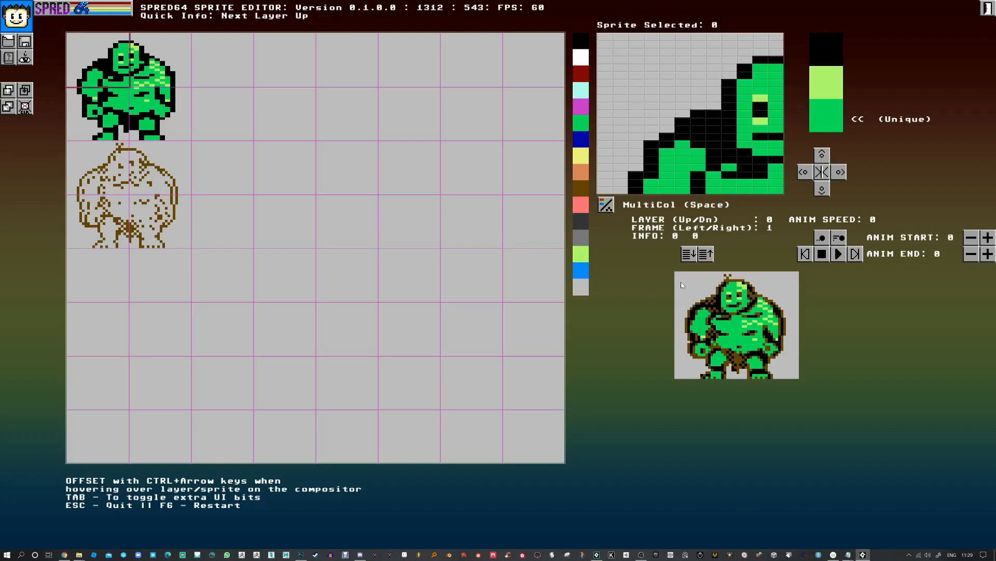
key("Tab")
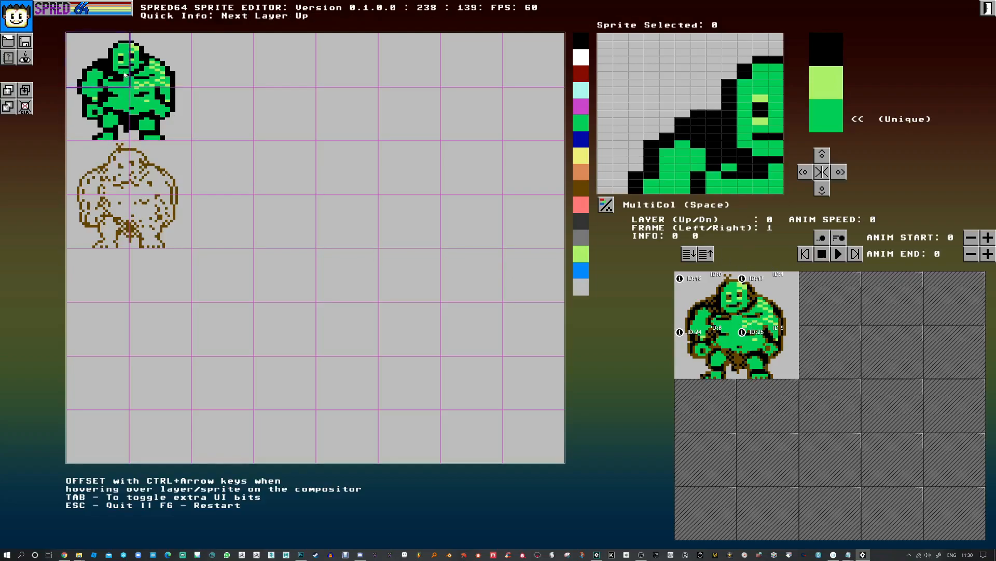
- Copy the ogre's two upper green sprites, 0 and 1, into empty sprite slots 2 and 3
left_click(216, 64)
key("ctrl+v")
left_click(175, 67)
key("ctrl+c")
left_click(287, 67)
key("ctrl+v")
- Copy the ogre's two lower green sprites, 8 and 9, into empty sprite slots 10 and 11
left_click(117, 120)
key("ctrl+c")
left_click(237, 115)
key("ctrl+v")
left_click(158, 120)
key("ctrl+c")
left_click(283, 123)
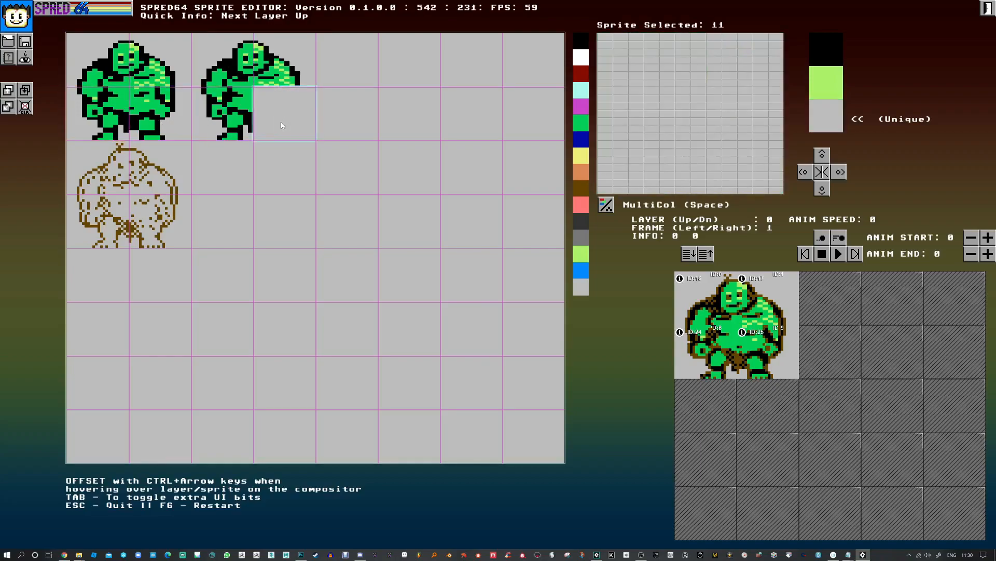
key("ctrl+v")
- Copy the two upper brown overlay sprites, 16 and 17, into empty sprite slots 18 and 19
left_click(238, 179)
left_click(238, 177)
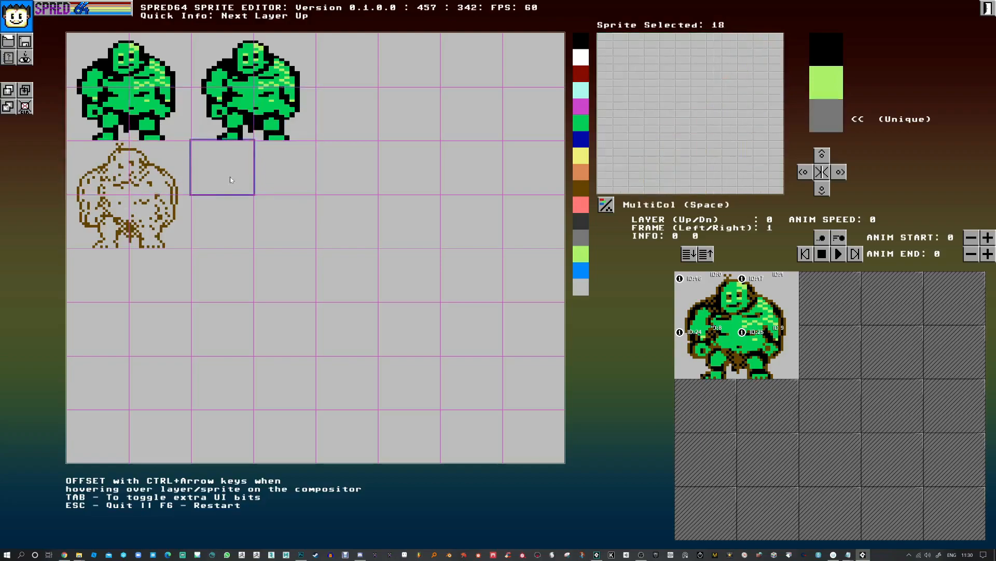
key("ctrl+v")
left_click(167, 179)
key("ctrl+c")
left_click(287, 175)
key("ctrl+v")
- Copy the two lower brown overlay sprites, 24 and 25, into empty sprite slots 26 and 27
left_click(103, 218)
key("ctrl+c")
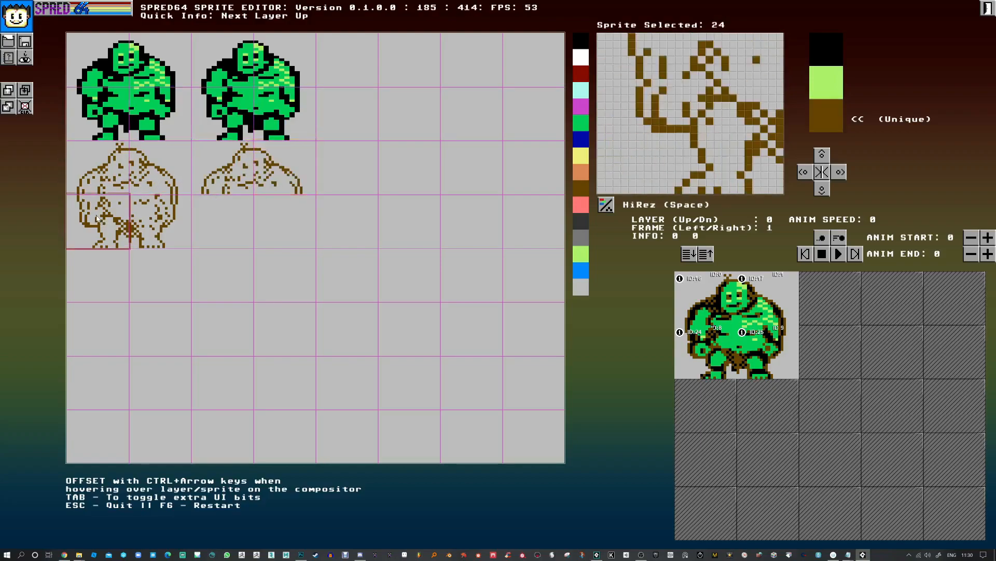
left_click(231, 219)
key("ctrl+v")
left_click(163, 226)
key("ctrl+c")
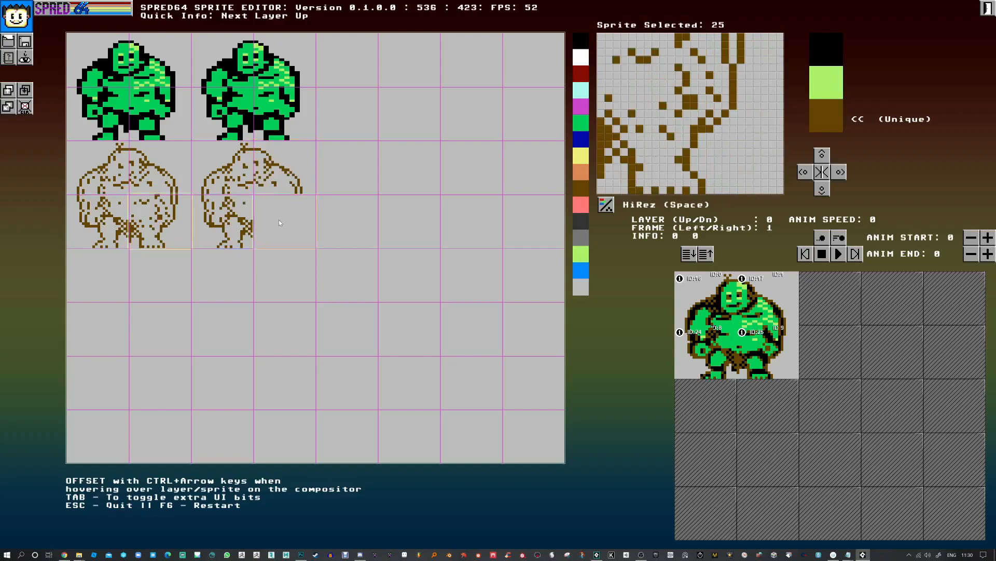
left_click(279, 220)
key("ctrl+v")
- Remove the four green body sprites from layer 0 of the compositor
left_click(212, 113)
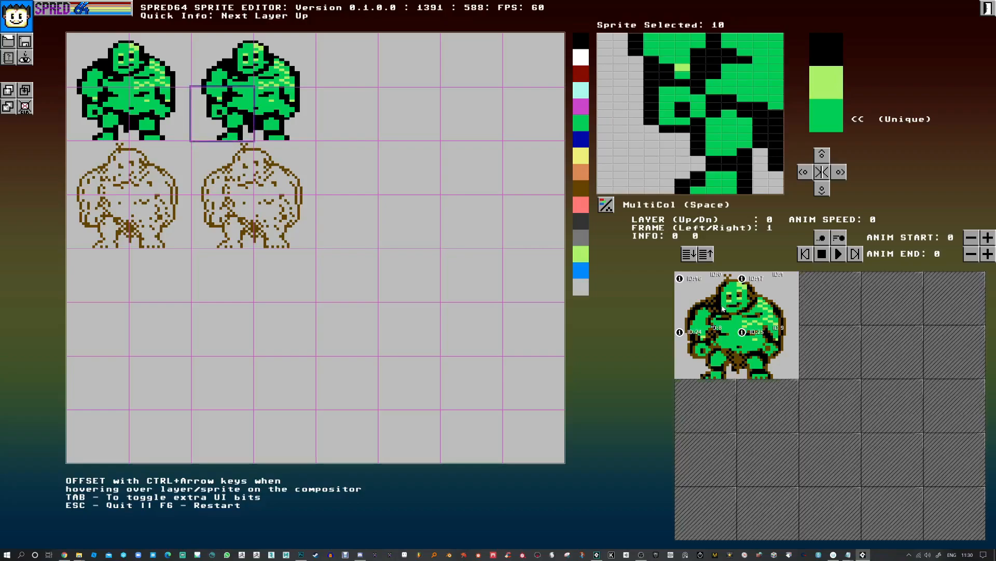
key("Tab")
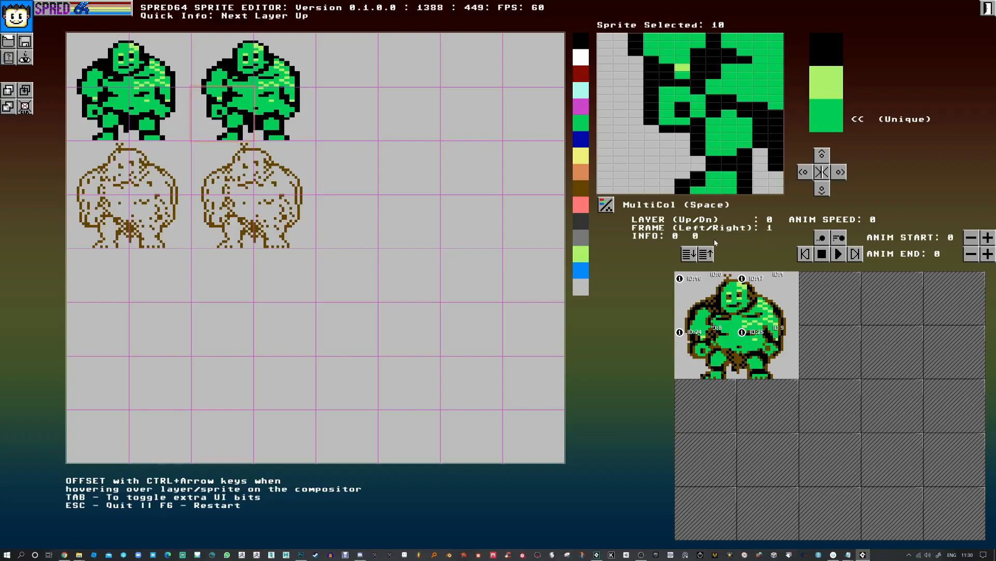
right_click(703, 292)
right_click(755, 292)
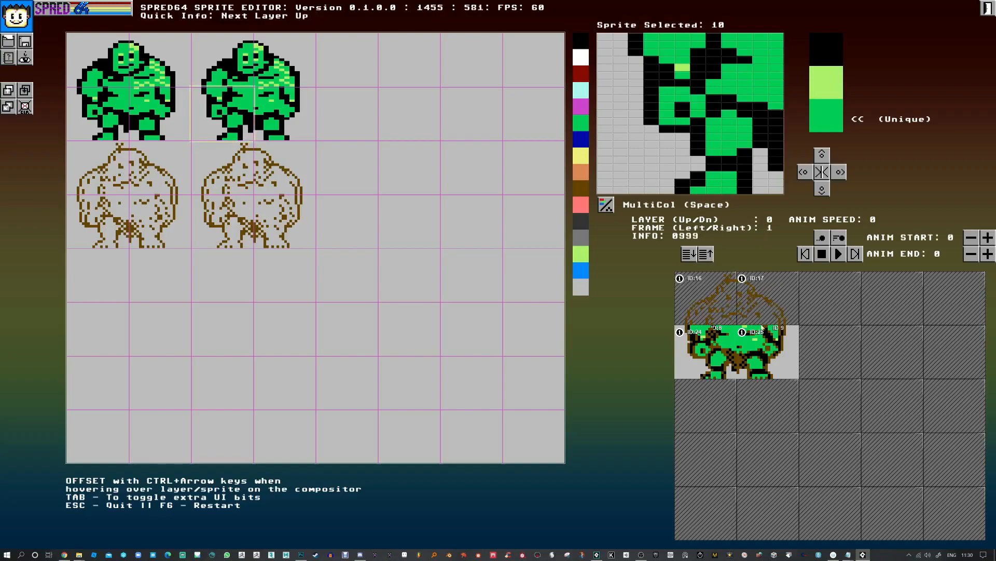
right_click(758, 345)
right_click(715, 350)
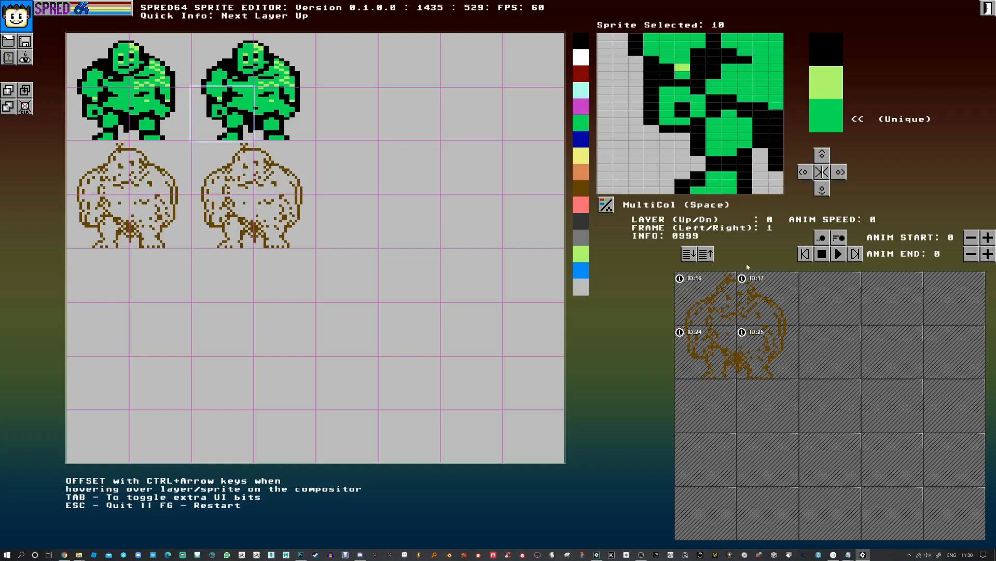
- Clear the four brown overlay sprites from layer 1 of the compositor, and return to layer 0
left_click(759, 227)
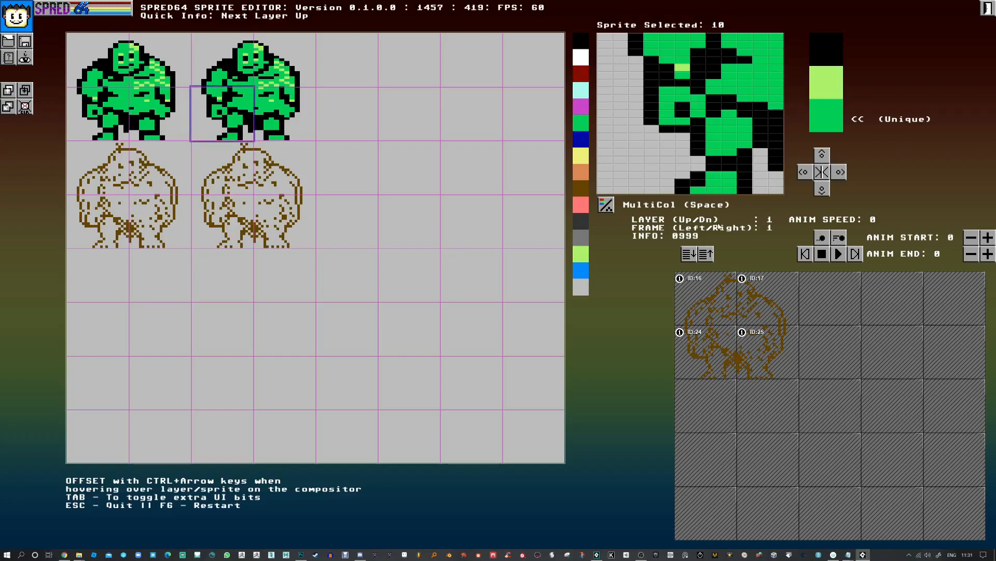
left_click(689, 257)
left_click(703, 256)
left_click(691, 256)
left_click(705, 257)
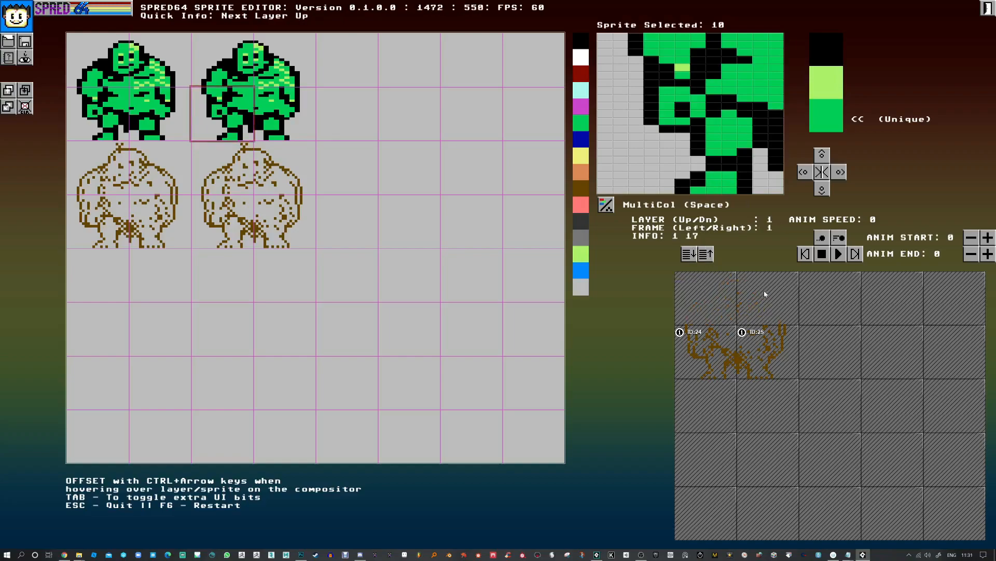
left_click(705, 253)
left_click(691, 254)
left_click(692, 254)
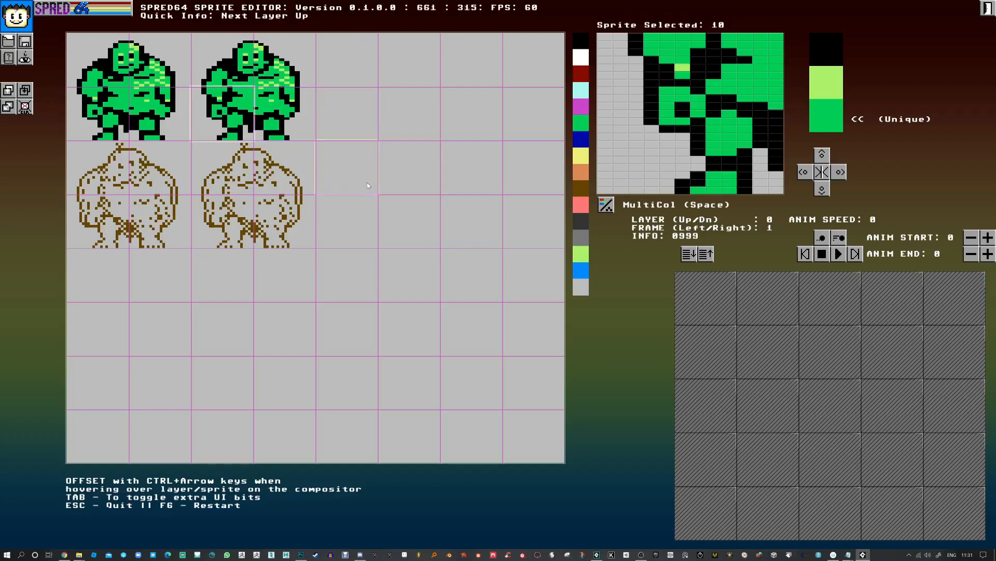
- Save the duplicated sprites over the existing ogre.txt in the demos folder
key("ctrl+s")
double_click(227, 58)
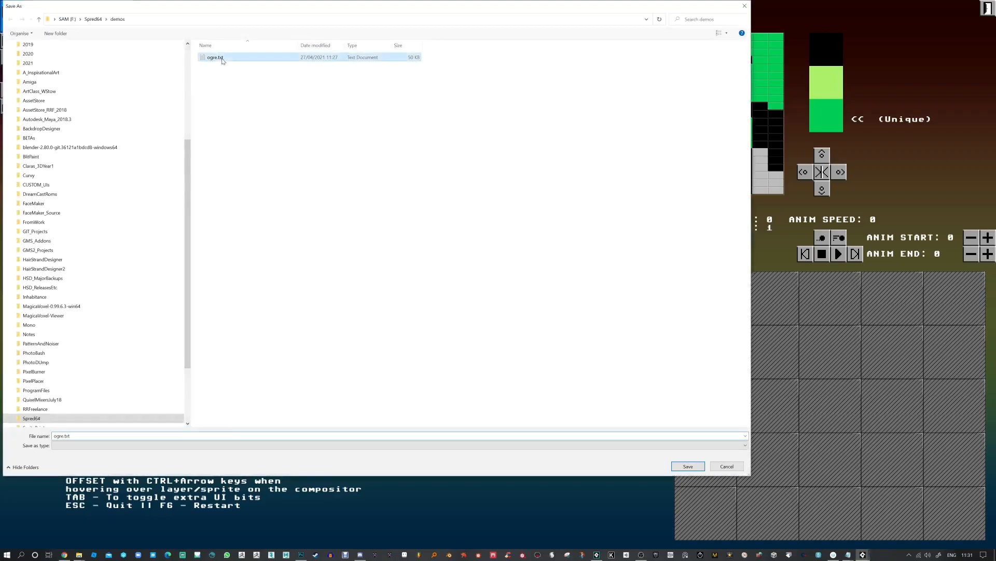
left_click(516, 280)
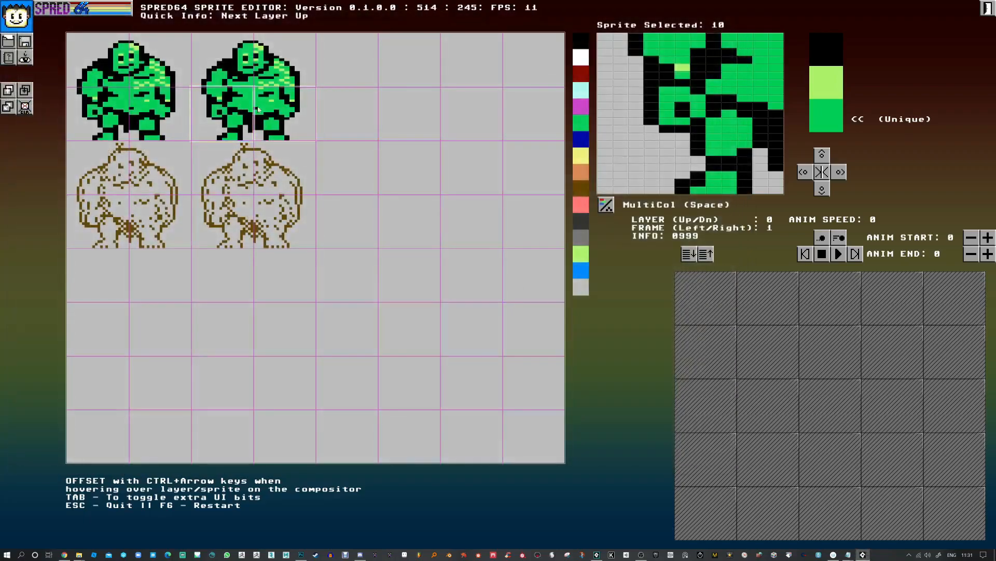
- Place copied green sprites 2, 3, 10 and 11 on layer 0 of the compositor to assemble the ogre's body
left_click(209, 73)
left_click(701, 291)
left_click(285, 59)
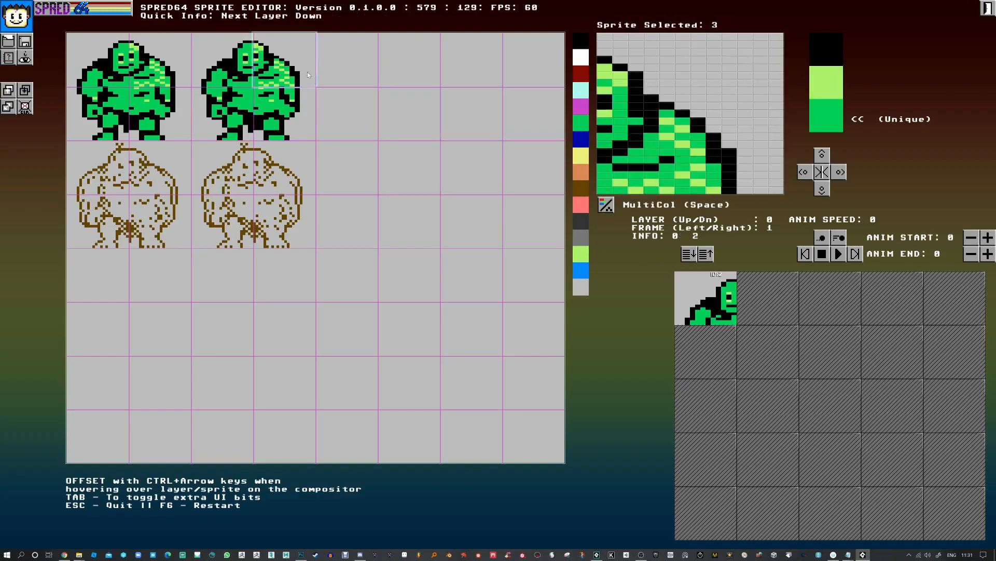
left_click(746, 301)
left_click(223, 114)
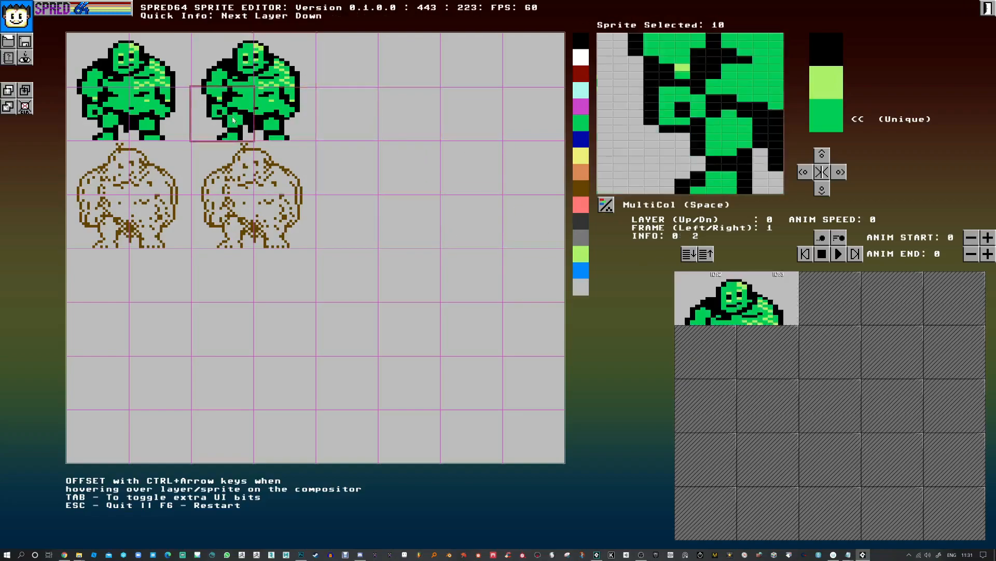
left_click(723, 349)
left_click(311, 137)
left_click(762, 345)
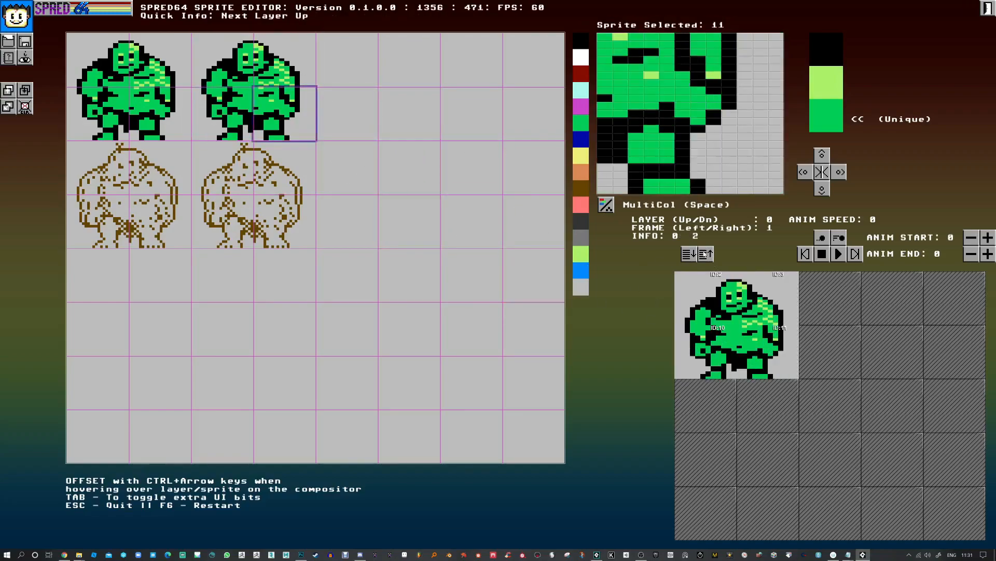
- Place copied brown overlay sprites 18, 19, 26 and 27 over the ogre's body on layer 1 of the compositor
left_click(223, 166)
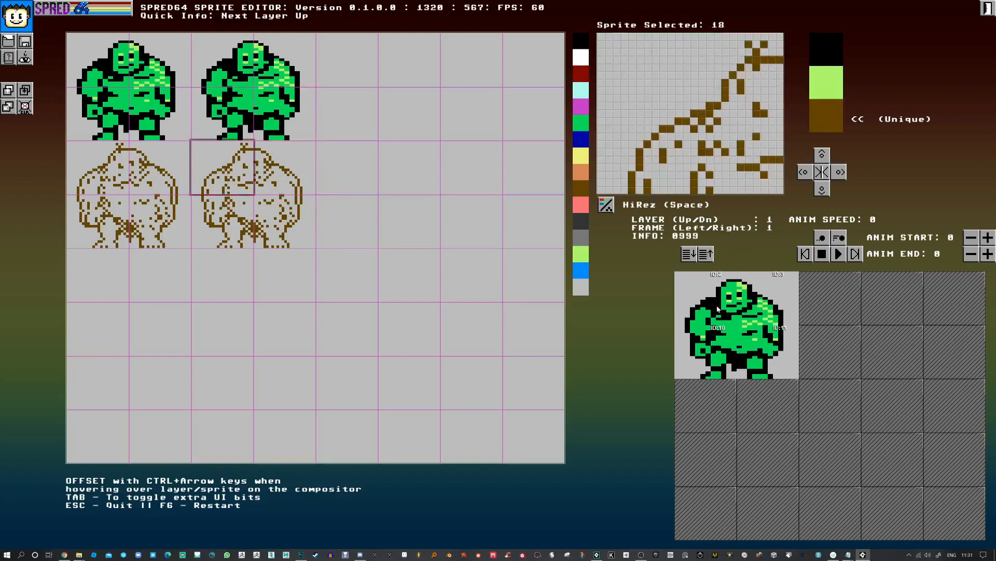
left_click(268, 177)
left_click(768, 305)
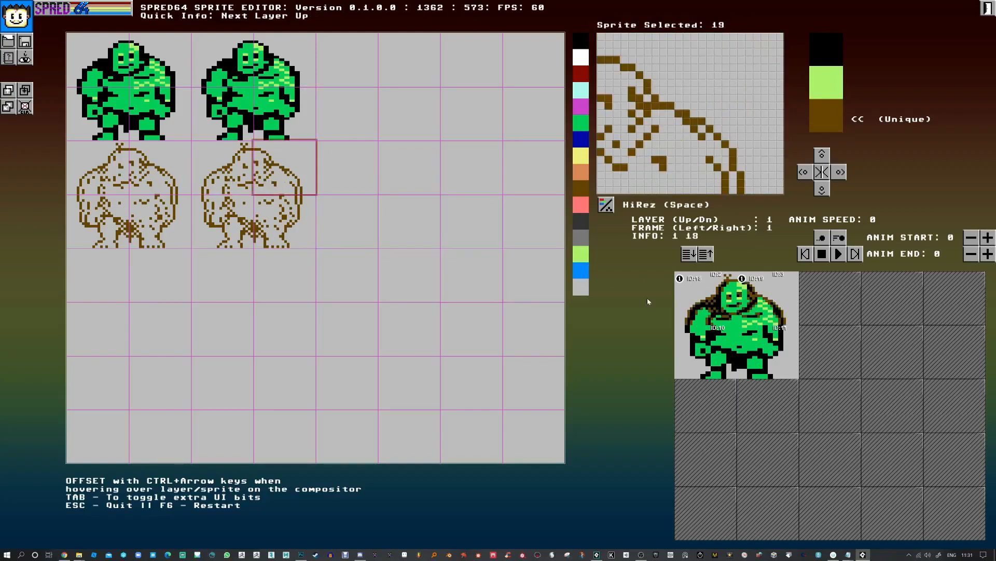
left_click(237, 235)
left_click(713, 354)
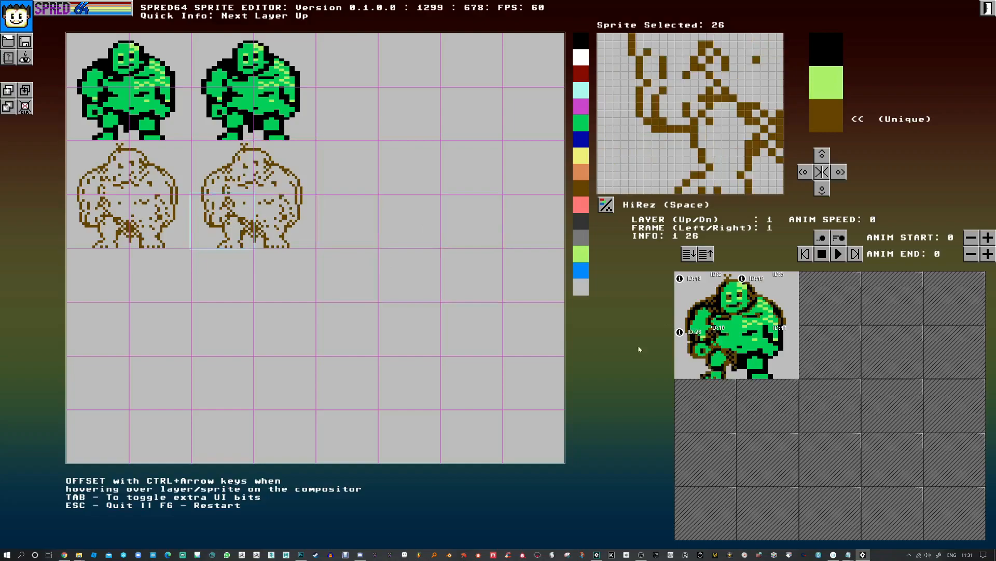
left_click(284, 222)
left_click(769, 373)
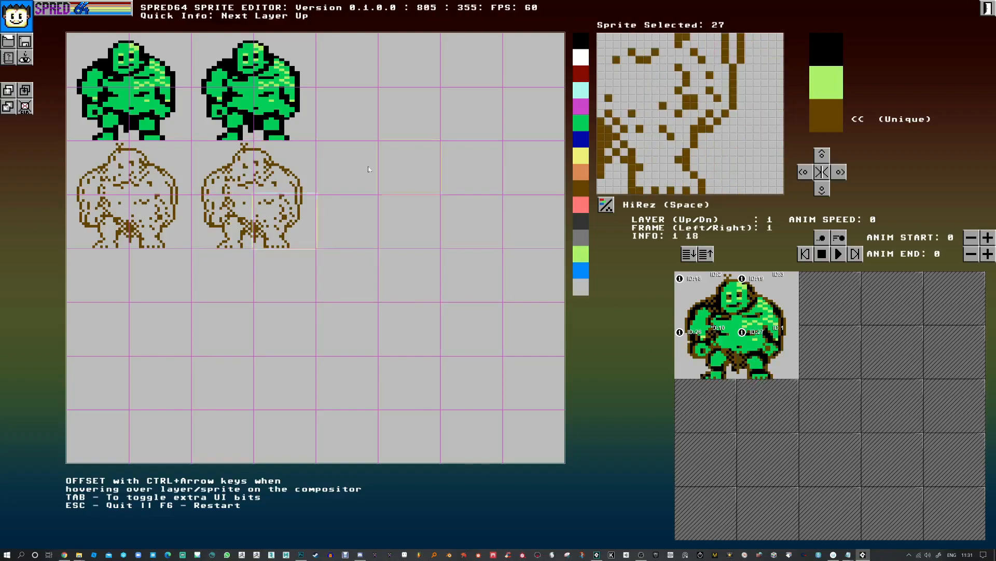
- Remove the four brown overlay sprites from the compositor, keeping only the green body
right_click(725, 314)
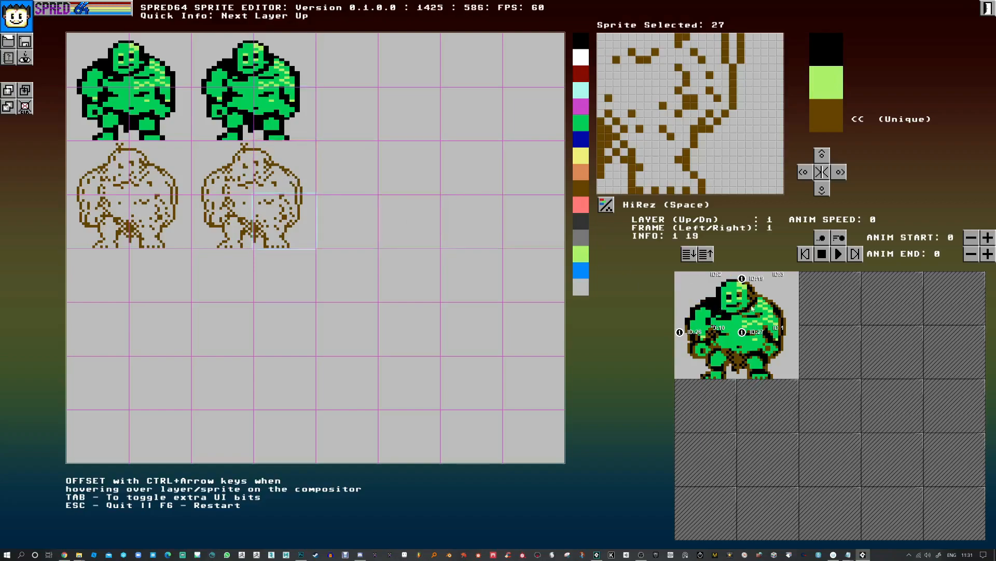
right_click(751, 306)
right_click(772, 340)
right_click(715, 349)
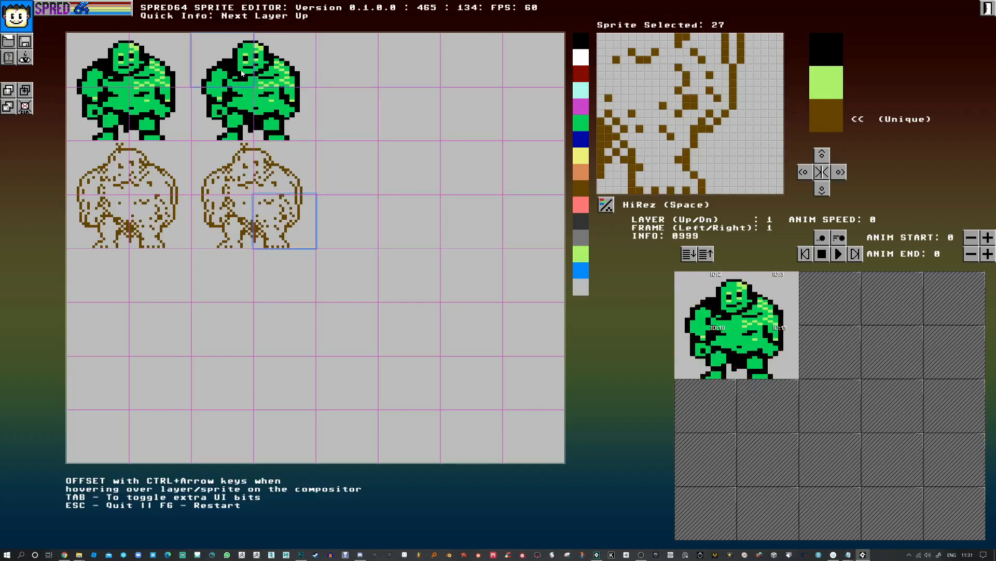
- Shift the pixels of sprite 10, the copied ogre's lower-left quarter, down three rows
left_click(212, 70)
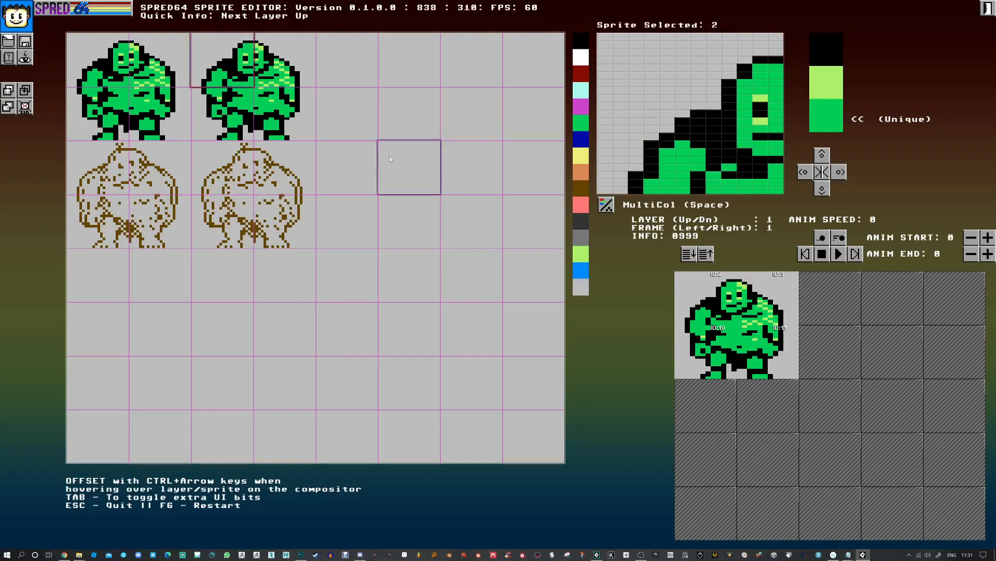
left_click(245, 117)
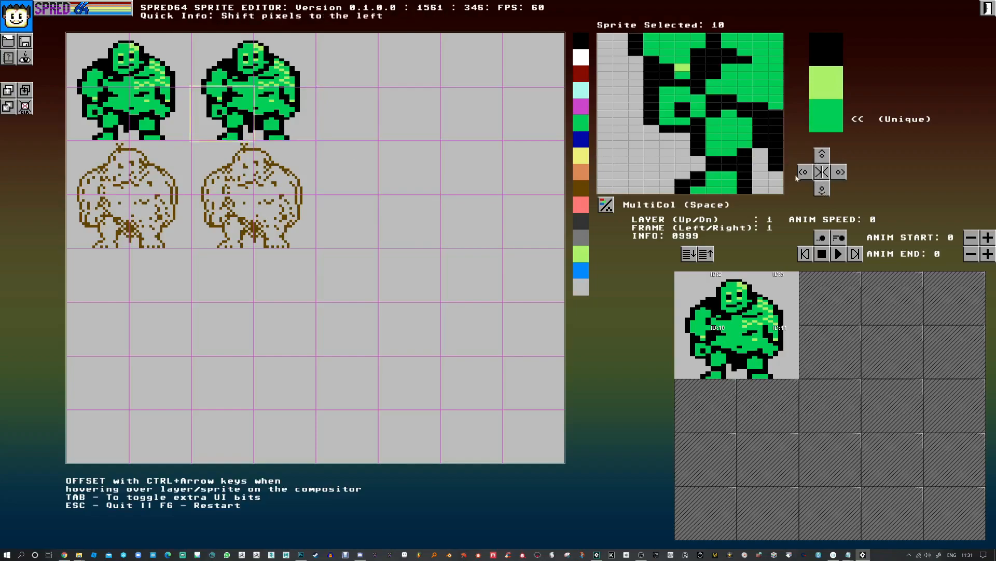
left_click(823, 193)
left_click(825, 196)
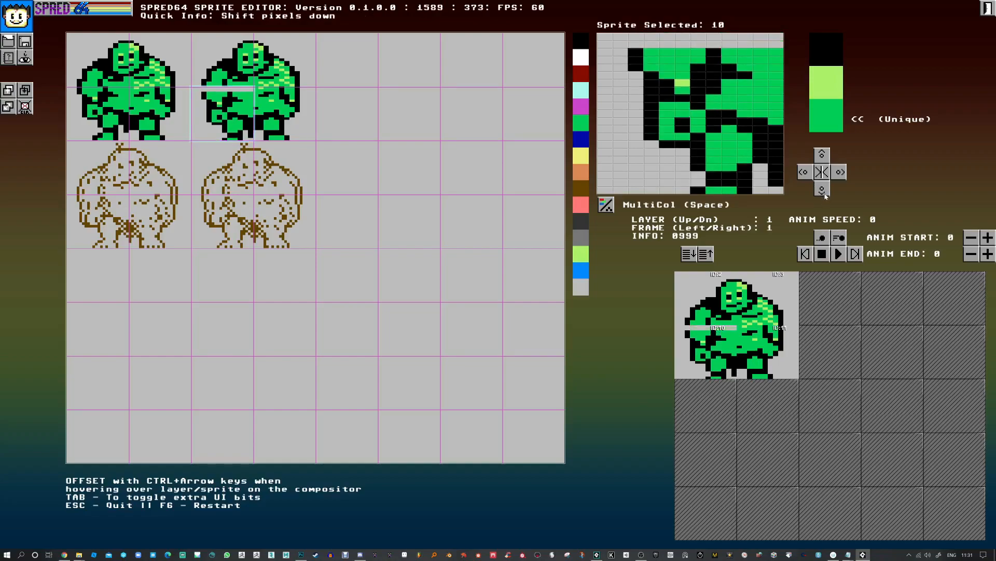
left_click(825, 197)
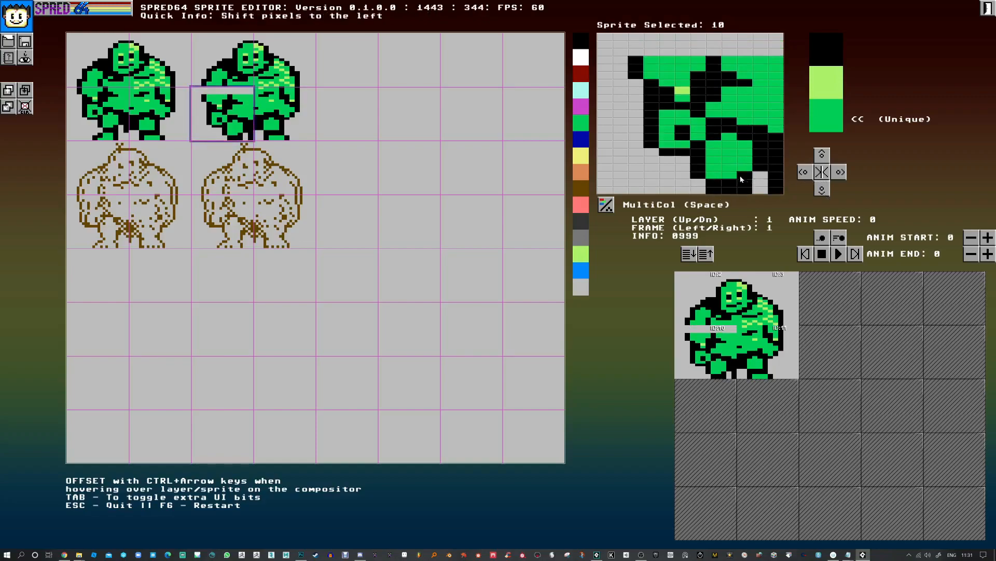
- Fill the gap above the arm in sprite 10 with a black outer outline and green skin pixels
left_click(581, 45)
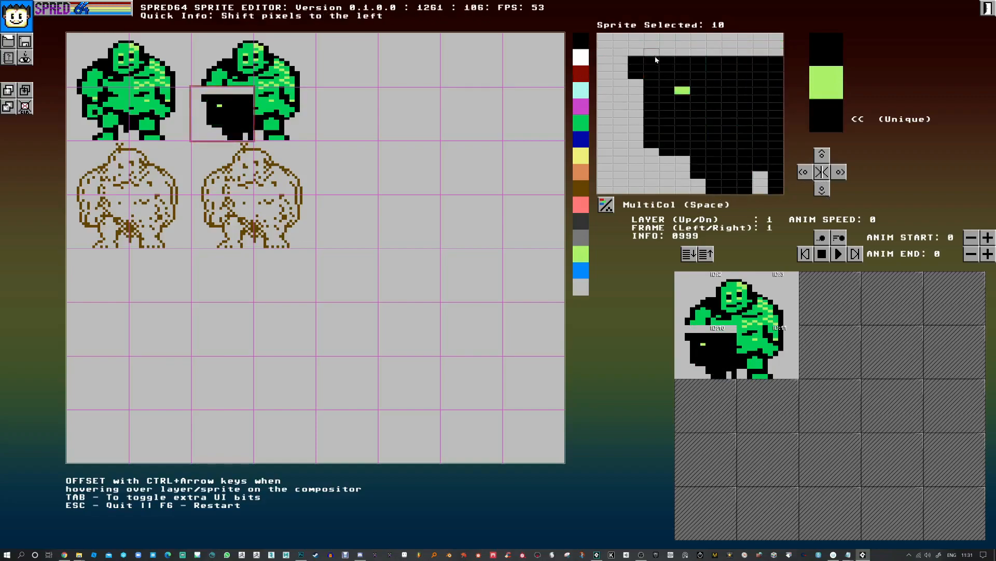
left_click(585, 128)
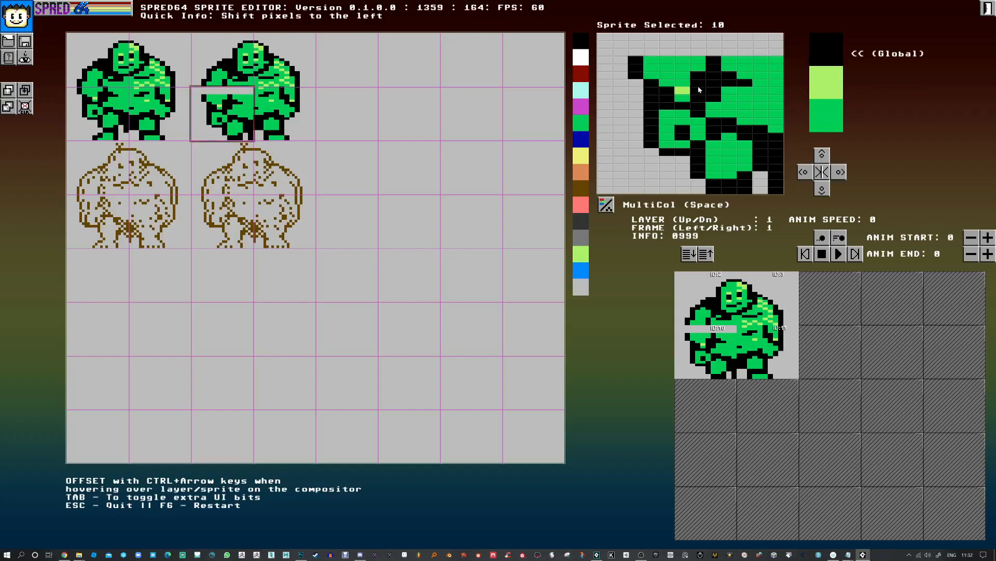
mouse_move(636, 38)
left_mouse_down()
mouse_move(637, 53)
mouse_move(655, 64)
mouse_move(683, 47)
left_mouse_up()
left_click(825, 123)
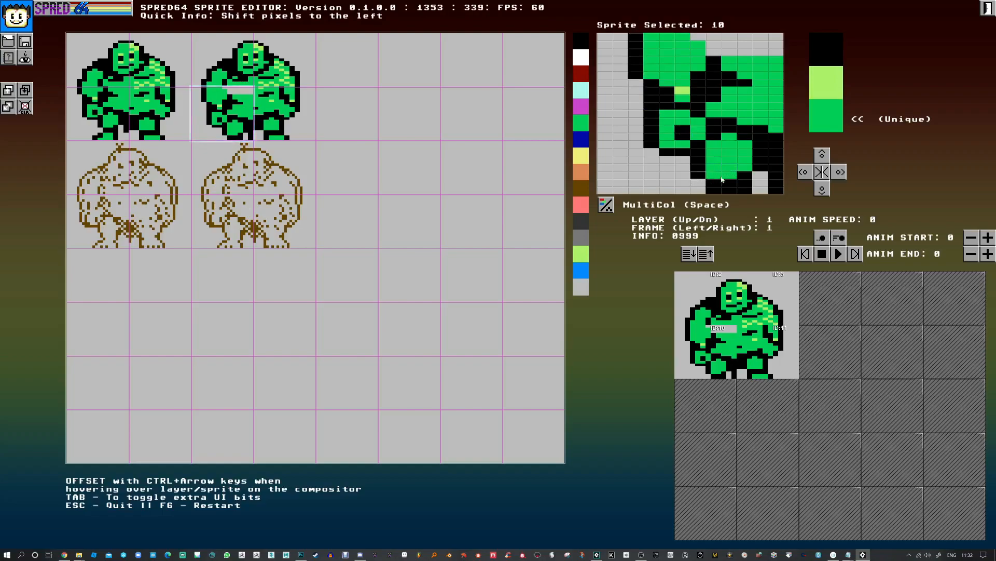
- Redraw the lower leg in sprite 10, the copied ogre's lower-left quarter, with a black outline and green skin pixels
left_click(825, 56)
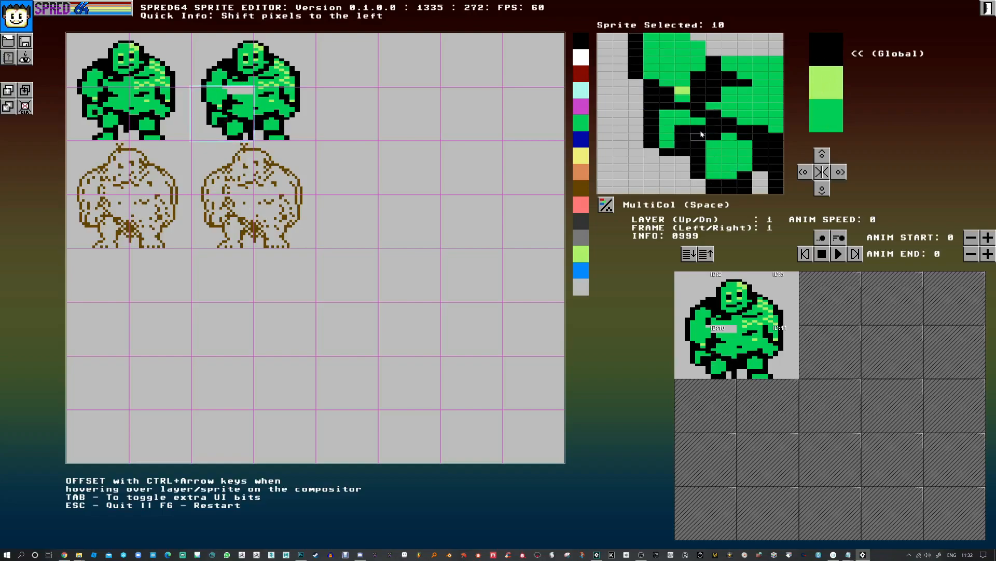
mouse_move(701, 134)
left_mouse_down()
mouse_move(686, 158)
mouse_move(712, 179)
mouse_move(702, 188)
mouse_move(755, 164)
mouse_move(726, 195)
left_mouse_up()
left_click(830, 122)
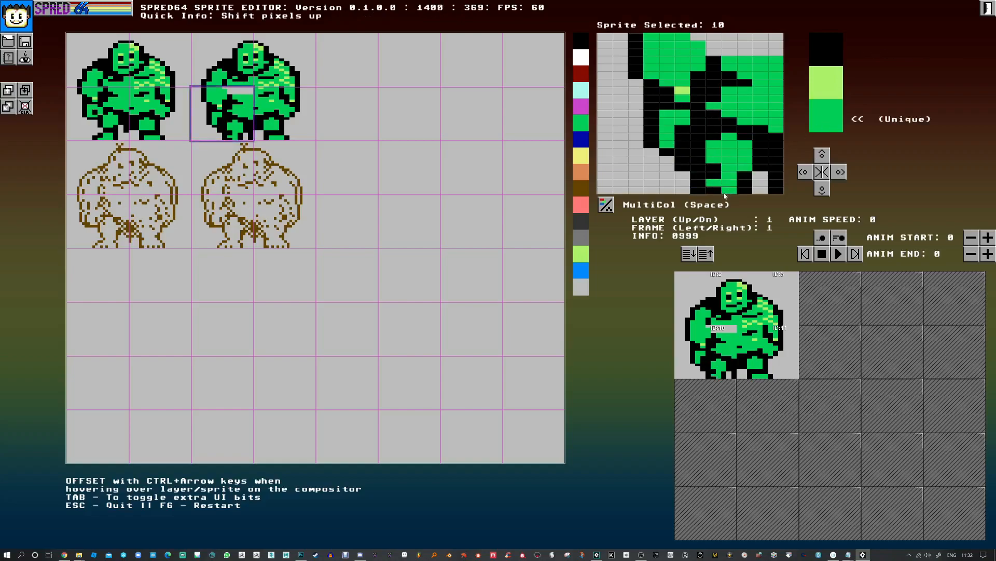
left_click(829, 63)
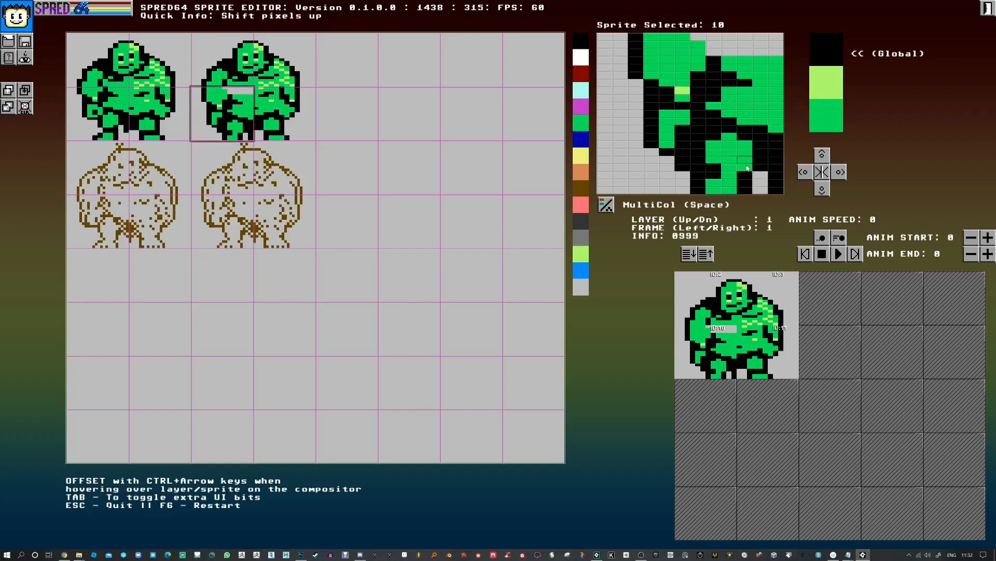
left_click(827, 108)
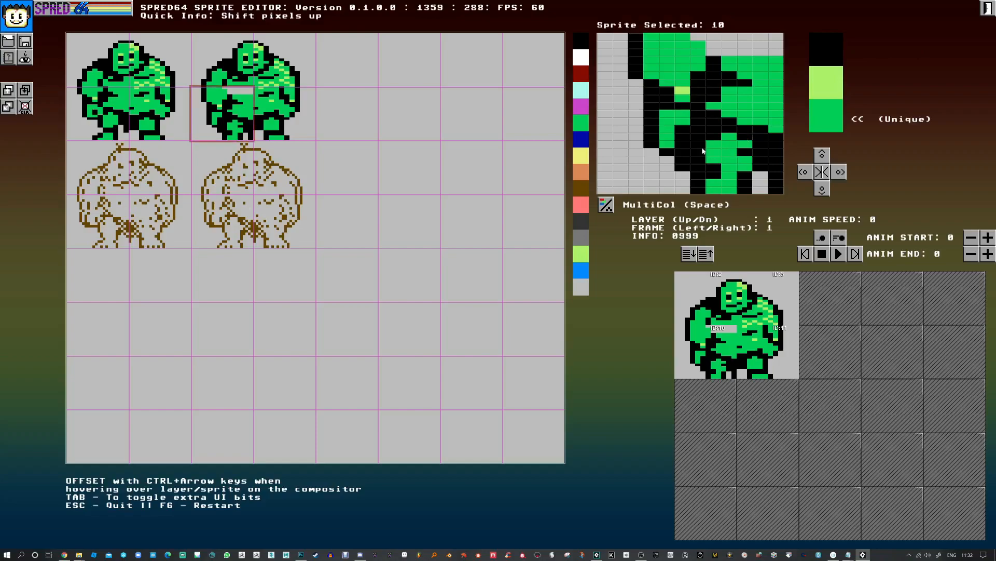
left_click(714, 167)
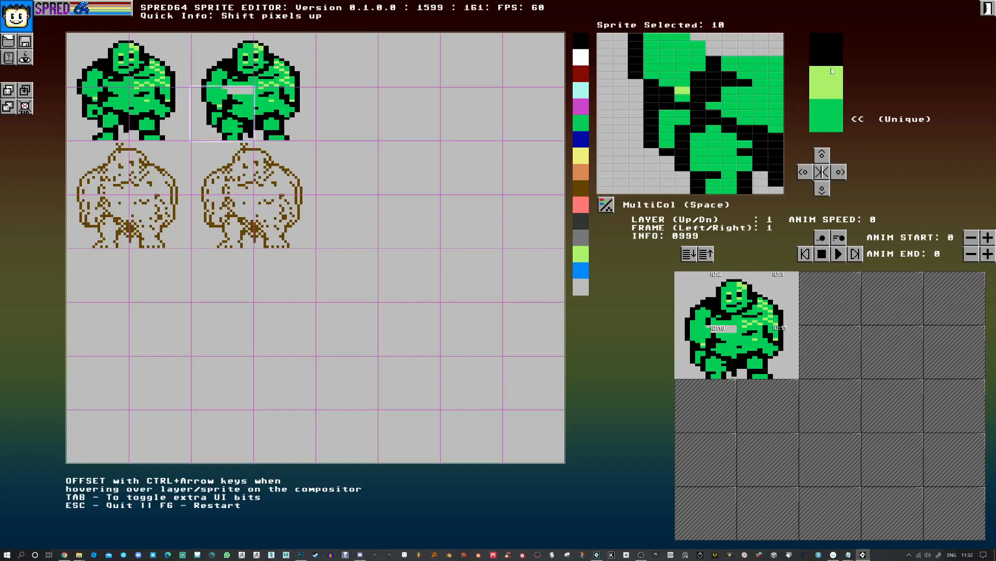
left_click(829, 54)
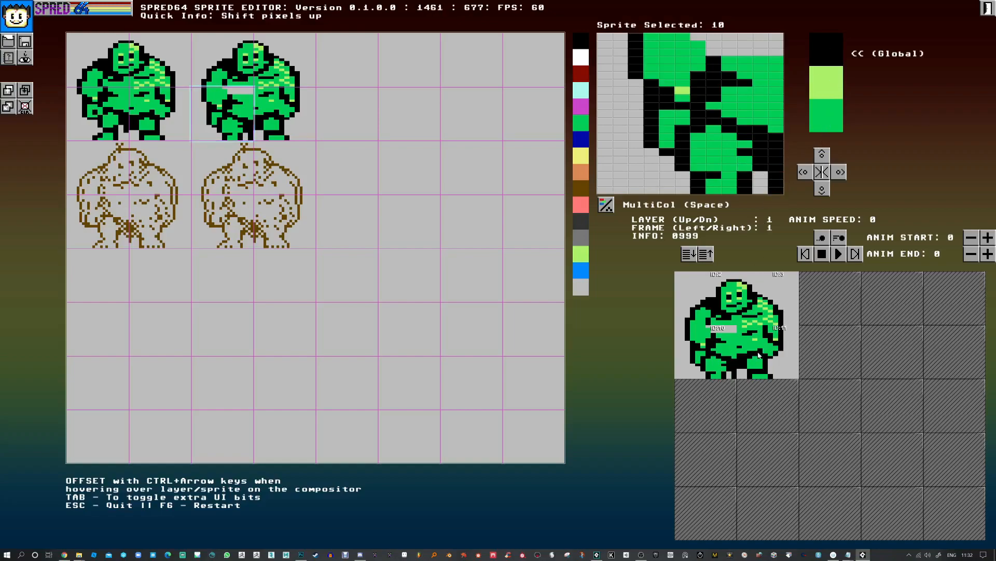
- Compare the ogre's pose in frames 0 and 1 of the compositor by alternating between them
key("Left")
key("Right")
key("Left")
key("Right")
key("Left")
key("Right")
key("Left")
key("Right")
key("Left")
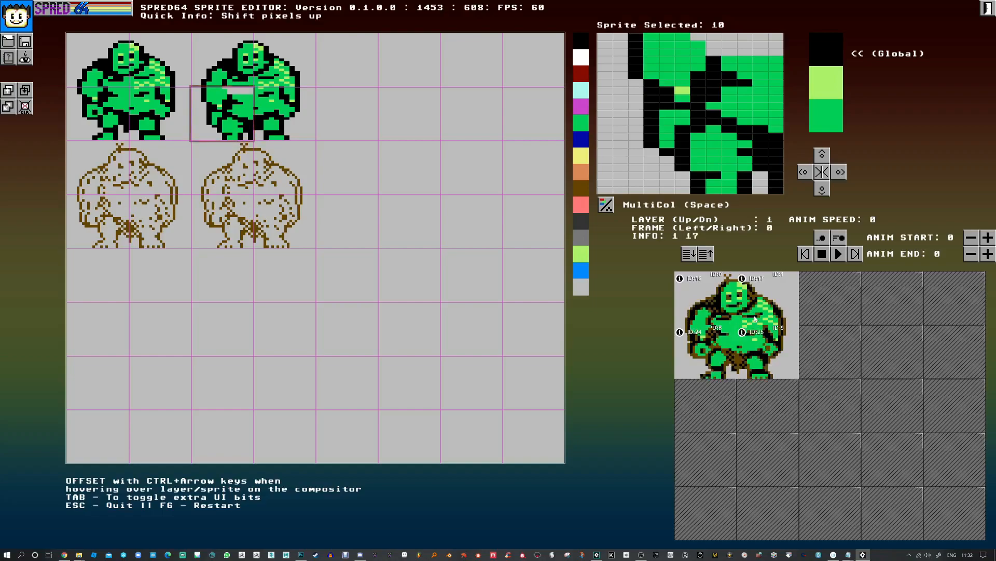
- Remove the four brown overlay sprites from layer 1 of frame 0 in the compositor and return to frame 1
right_click(729, 310)
right_click(756, 310)
right_click(752, 347)
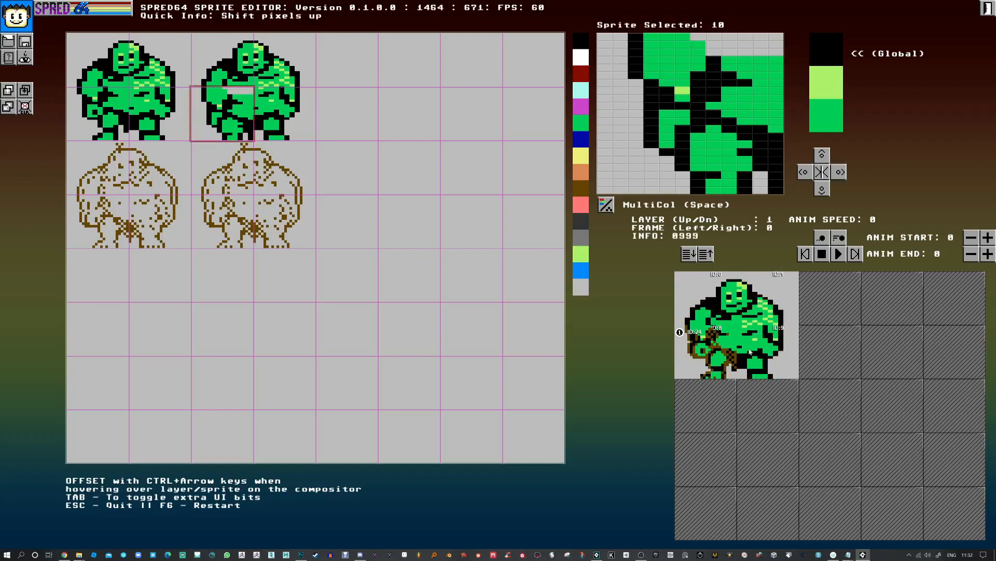
right_click(712, 352)
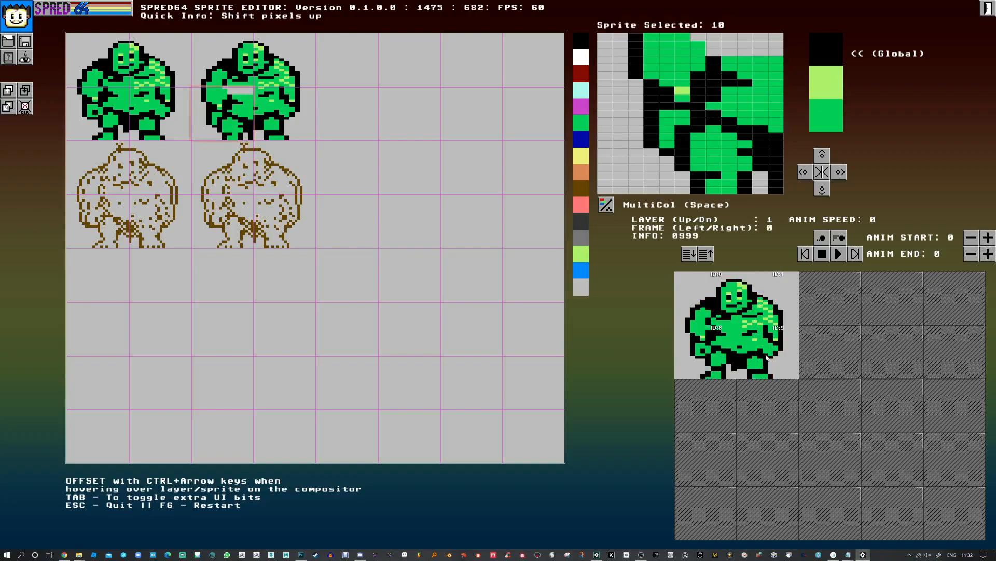
key("Right")
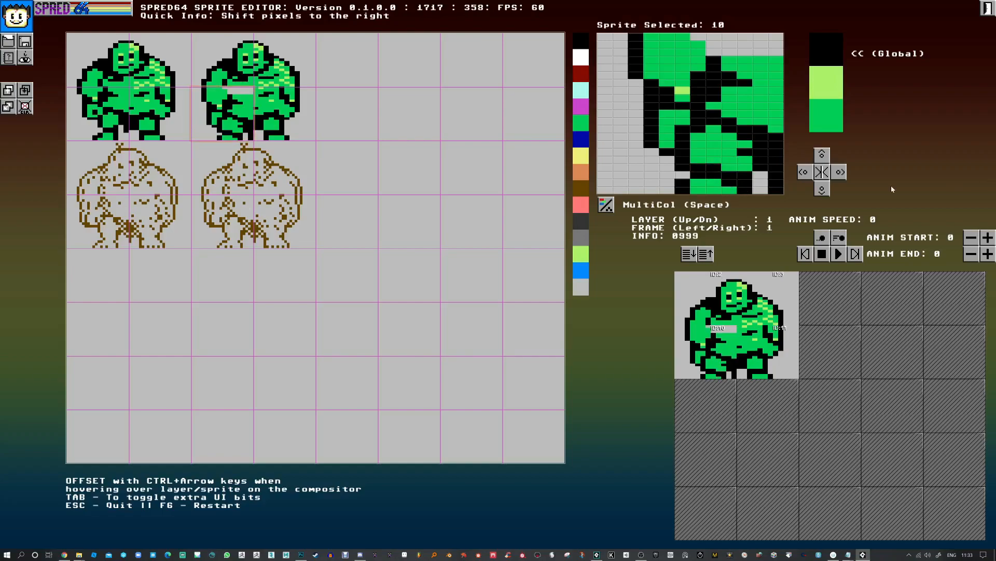
- Add a black line across the shin in sprite 11, the copied ogre's lower-right quarter, and shift its pixels down three rows
left_click(294, 125)
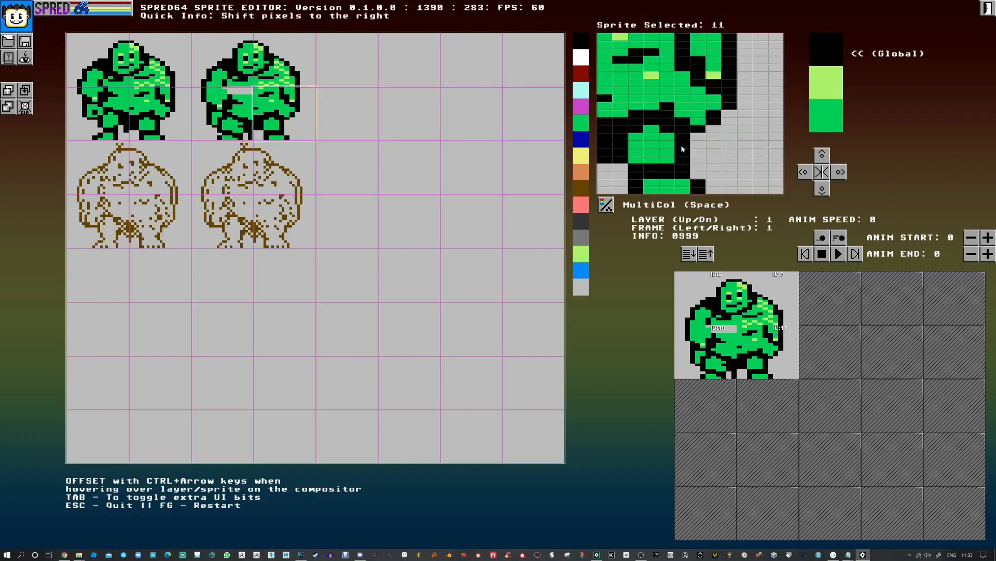
left_click_drag(613, 169, 618, 180)
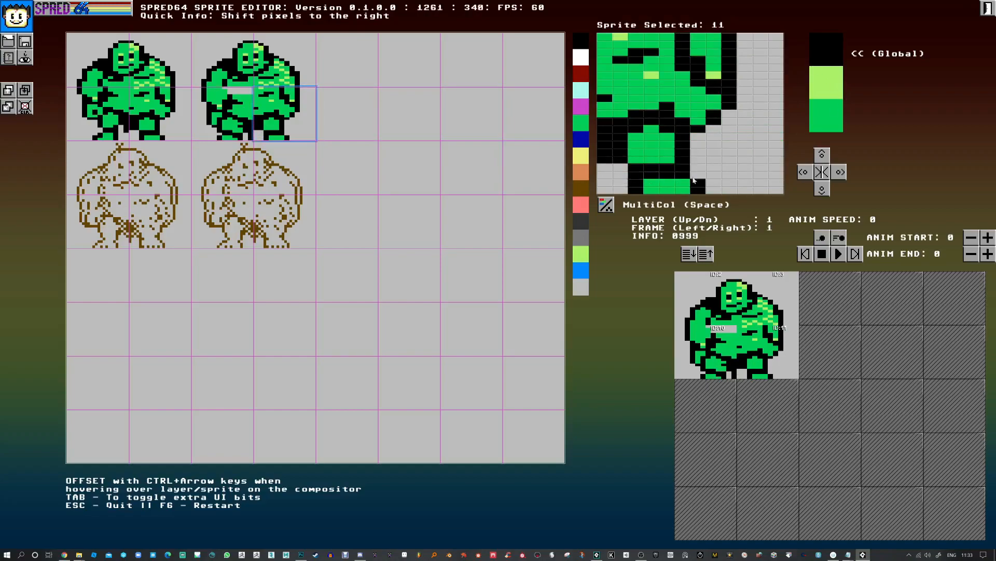
left_click(822, 193)
left_click(823, 193)
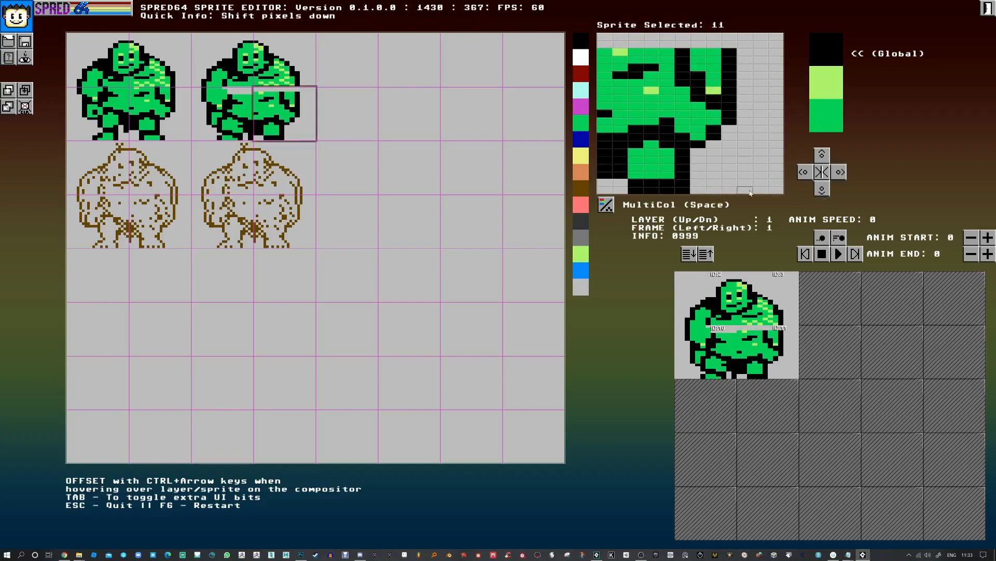
left_click(822, 190)
key("Left")
key("Right")
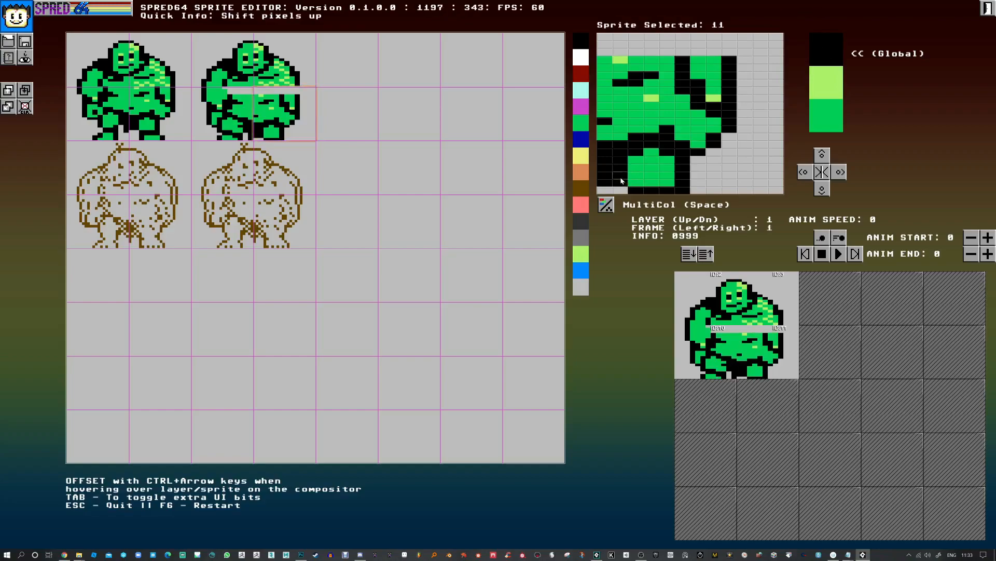
- Redraw the shortened leg and foot in sprite 11 with black outlines and green skin, checking the pose against frame 0
mouse_move(615, 182)
left_mouse_down()
mouse_move(669, 184)
mouse_move(646, 190)
mouse_move(678, 196)
mouse_move(698, 190)
left_mouse_up()
left_click(826, 115)
left_click(824, 58)
key("Left")
key("Right")
left_click_drag(652, 167, 665, 168)
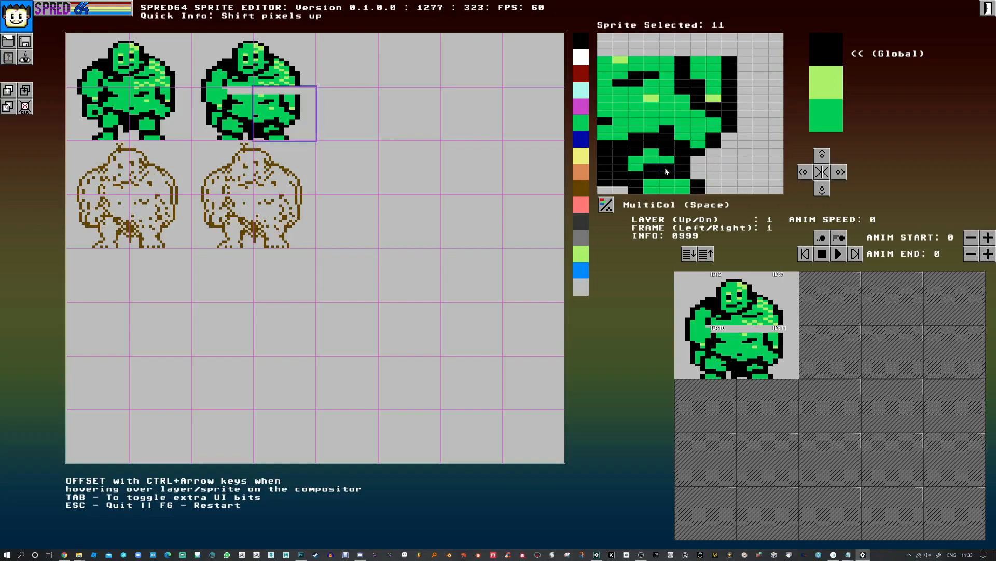
key("Left")
key("Right")
key("Left")
key("Right")
key("Left")
key("Right")
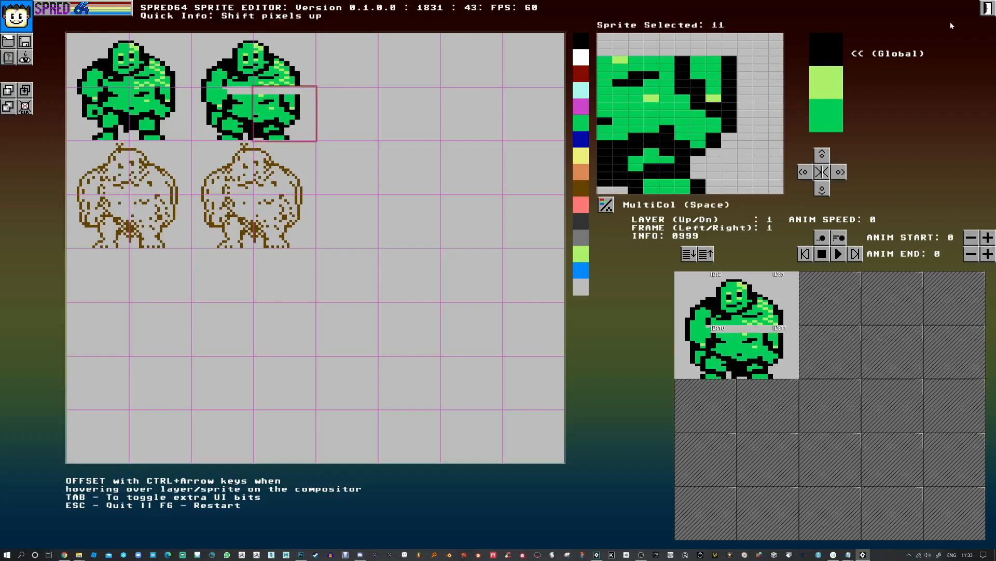
- Reshape the lower arm and fist in sprite 10, erasing the outermost pixels and redrawing a diagonal black outline with green skin
left_click(251, 123)
mouse_move(689, 126)
left_mouse_down()
mouse_move(716, 123)
mouse_move(703, 140)
mouse_move(711, 130)
mouse_move(669, 145)
mouse_move(655, 133)
mouse_move(663, 145)
mouse_move(647, 140)
mouse_move(639, 86)
left_mouse_up()
left_click(826, 56)
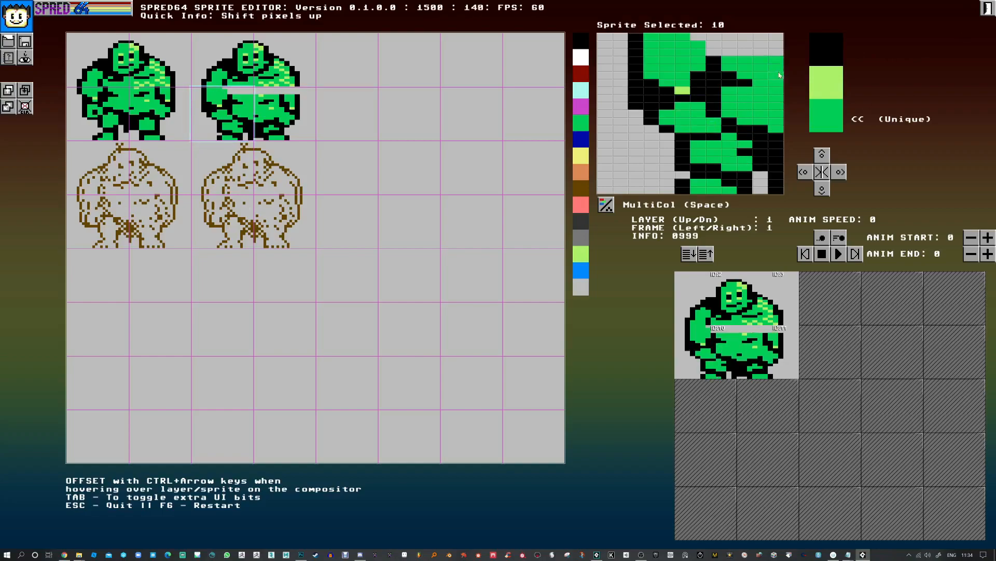
- Shift the pixels of sprites 2 and 3, the copied ogre's head and shoulder quarters, down three rows
left_click(250, 68)
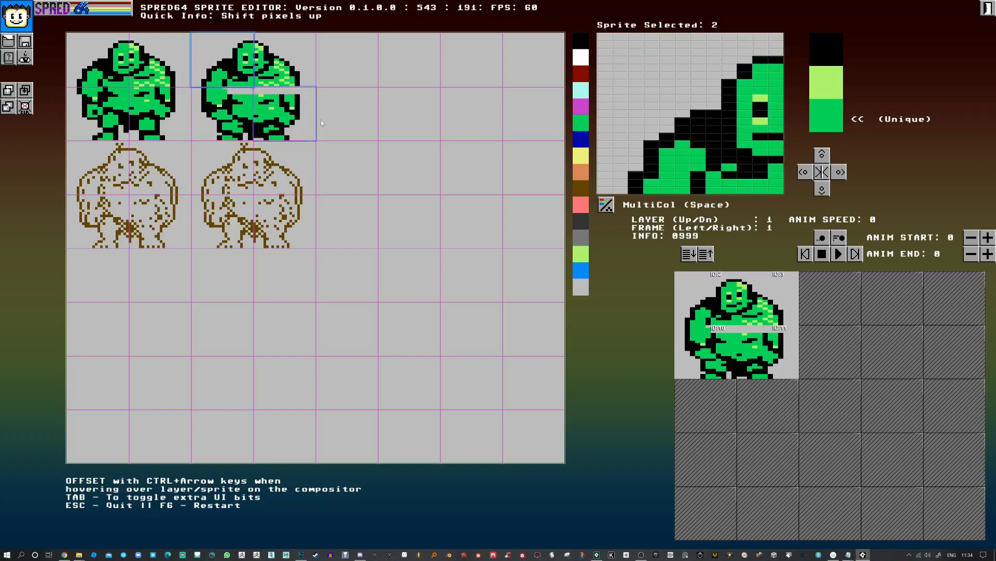
left_click(824, 189)
left_click(824, 189)
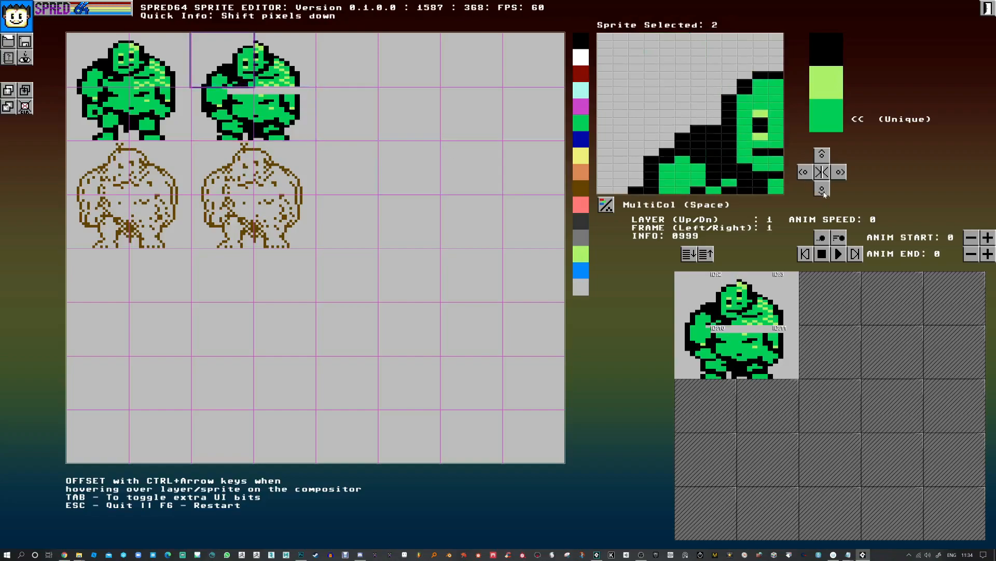
left_click(821, 192)
left_click(279, 80)
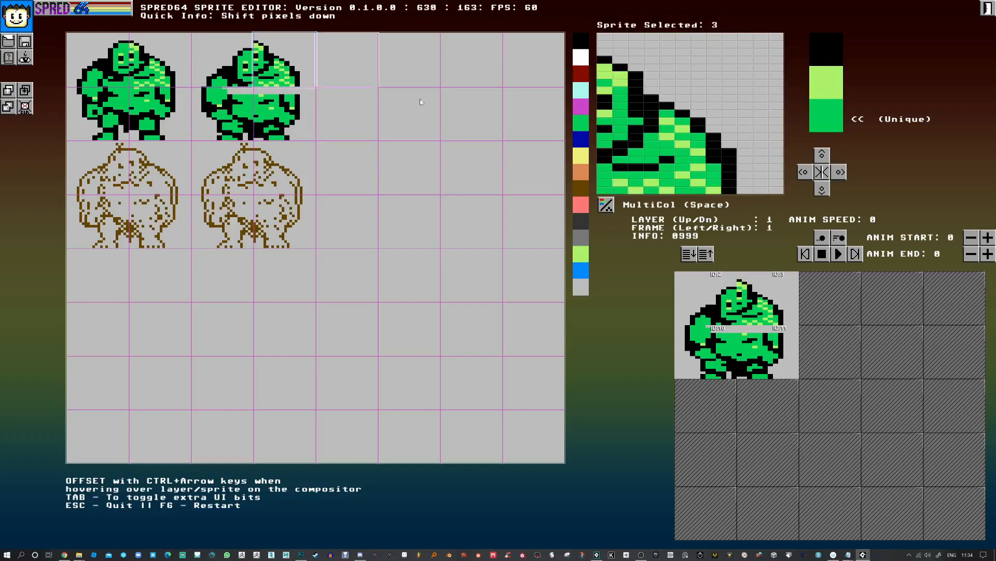
left_click(822, 188)
left_click(822, 188)
left_click(824, 190)
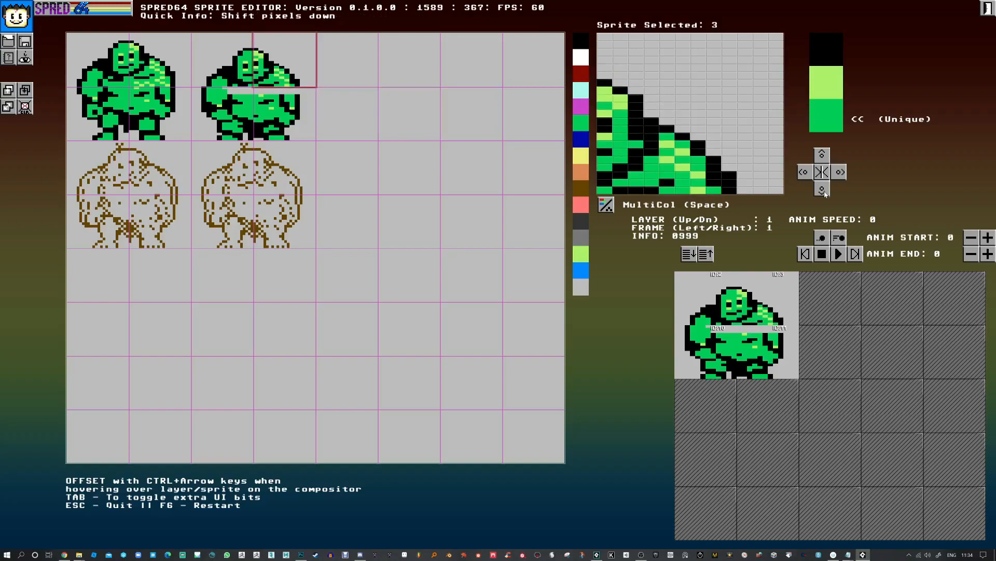
- Thicken the black crease below the arm in sprite 10 and bulge the upper arm outward with a black outline and green fill
left_click(233, 111)
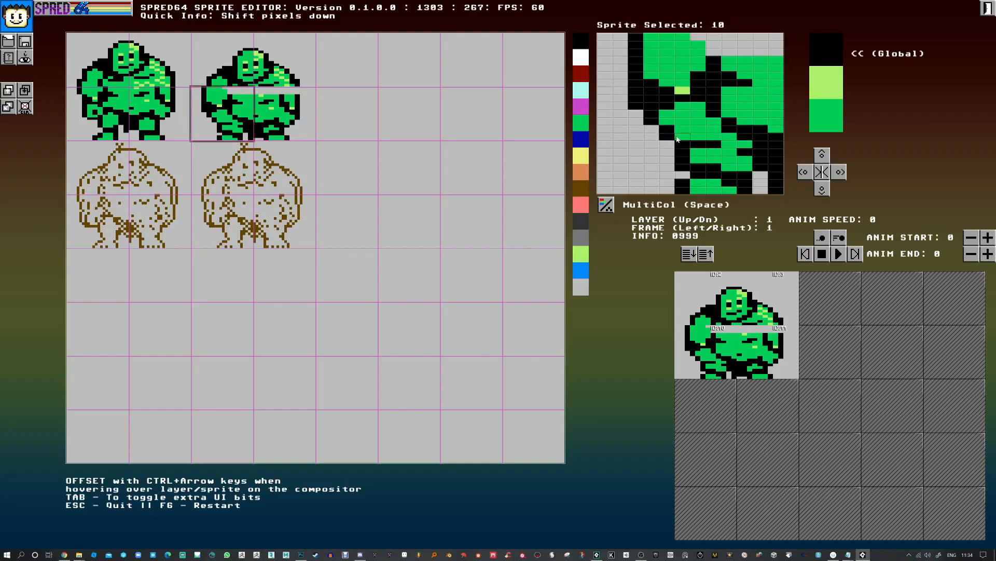
left_click(695, 106)
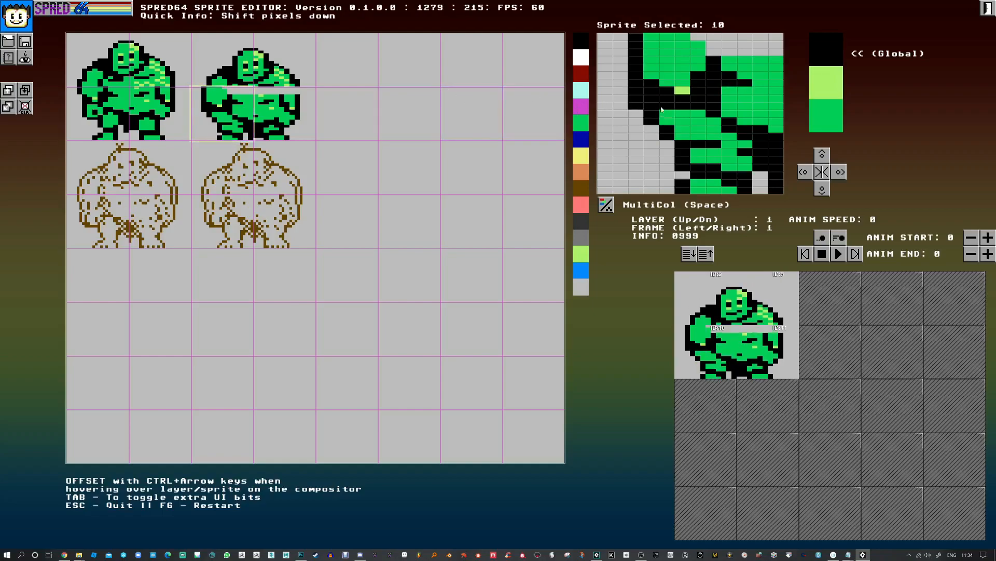
left_click_drag(628, 58, 625, 40)
left_click(818, 113)
left_click_drag(636, 48, 639, 62)
- Extend the shoulder outline outward in black along the bottom edge of sprite 2 and fill inside it with green
left_click(226, 83)
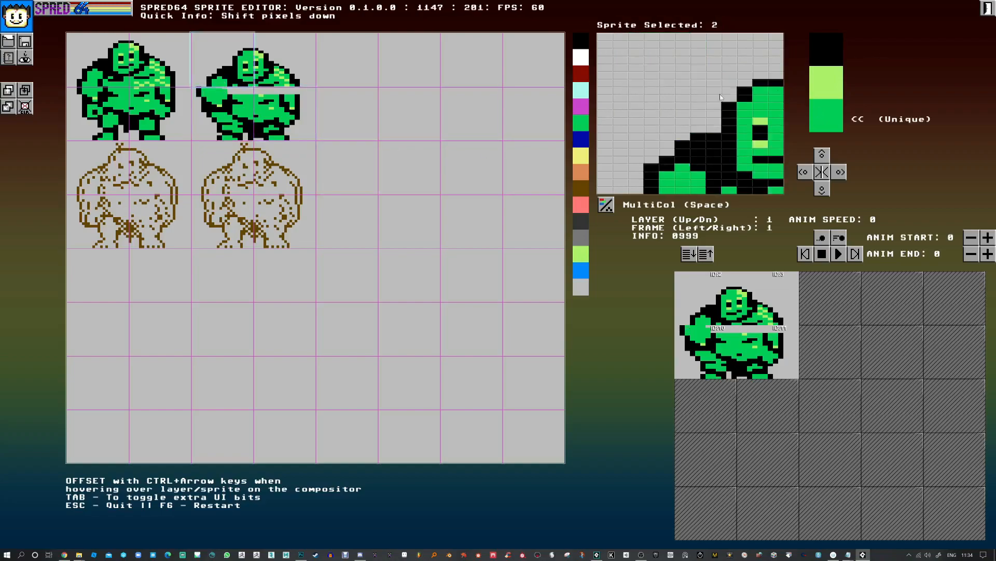
left_click(837, 53)
left_click(636, 187)
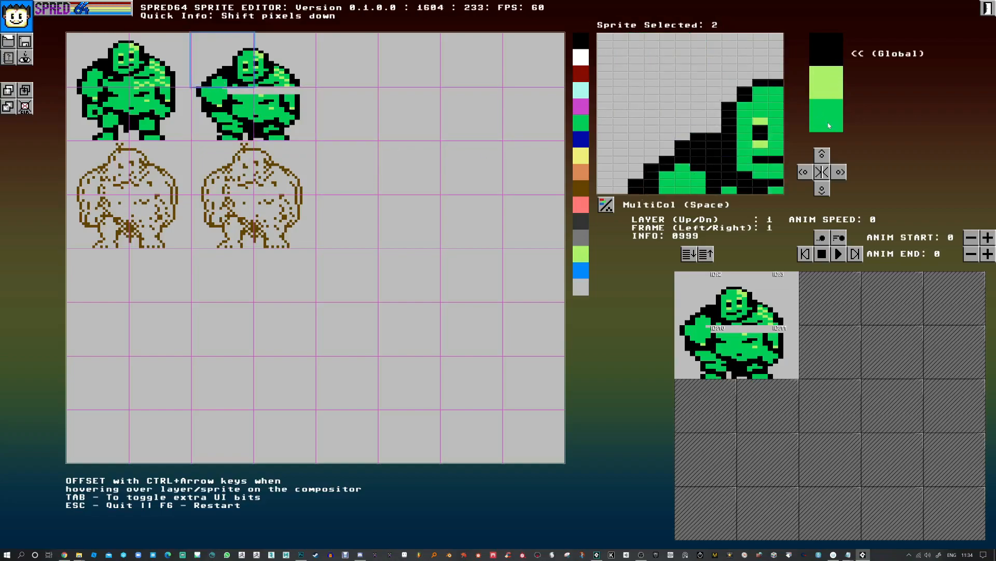
left_click_drag(654, 183, 672, 187)
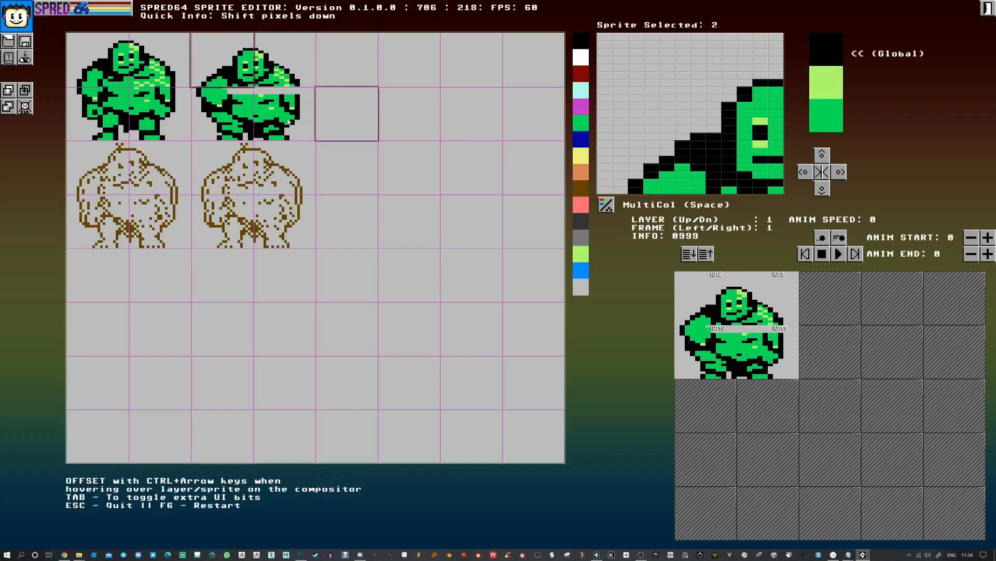
- Draw black crease pixels on the arm in sprite 10 and fill the gap across the chest with green
left_click(223, 113)
mouse_move(698, 71)
left_mouse_down()
mouse_move(673, 48)
mouse_move(696, 59)
left_mouse_up()
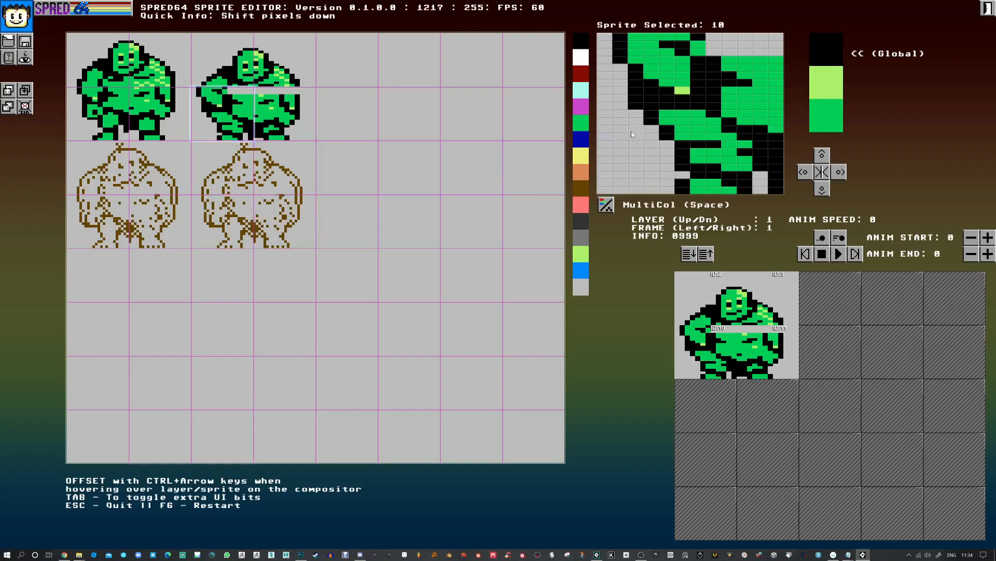
left_click_drag(720, 38, 767, 43)
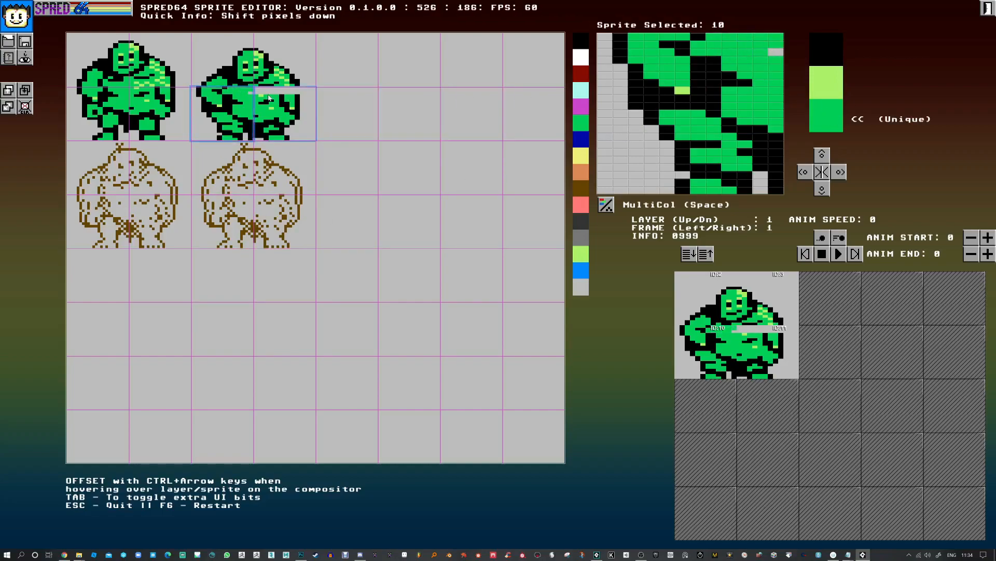
left_click(775, 53)
- Fill the chest part of the gap at the top of sprite 11 with green and compare the result with frame 0
left_click(305, 114)
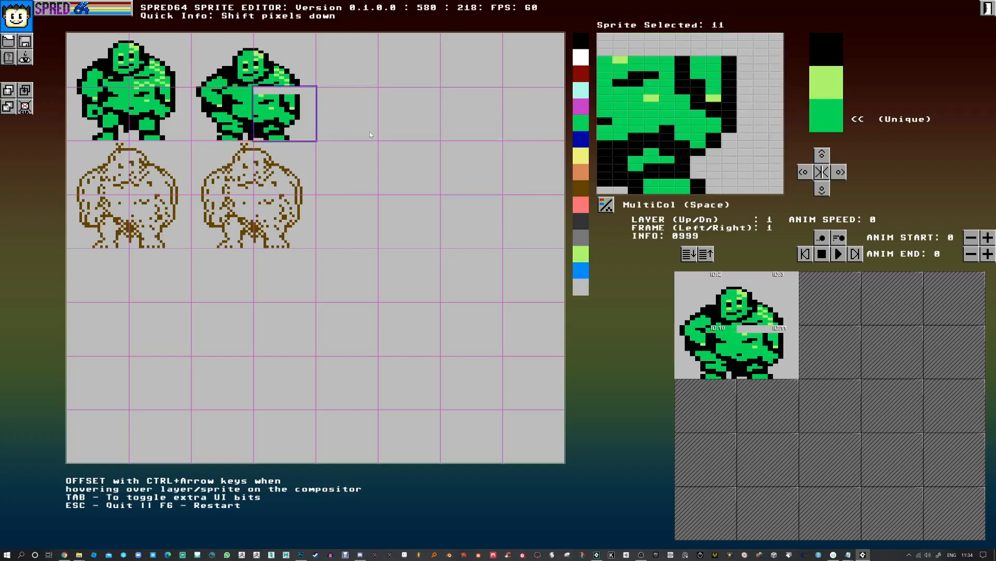
left_click_drag(618, 37, 719, 69)
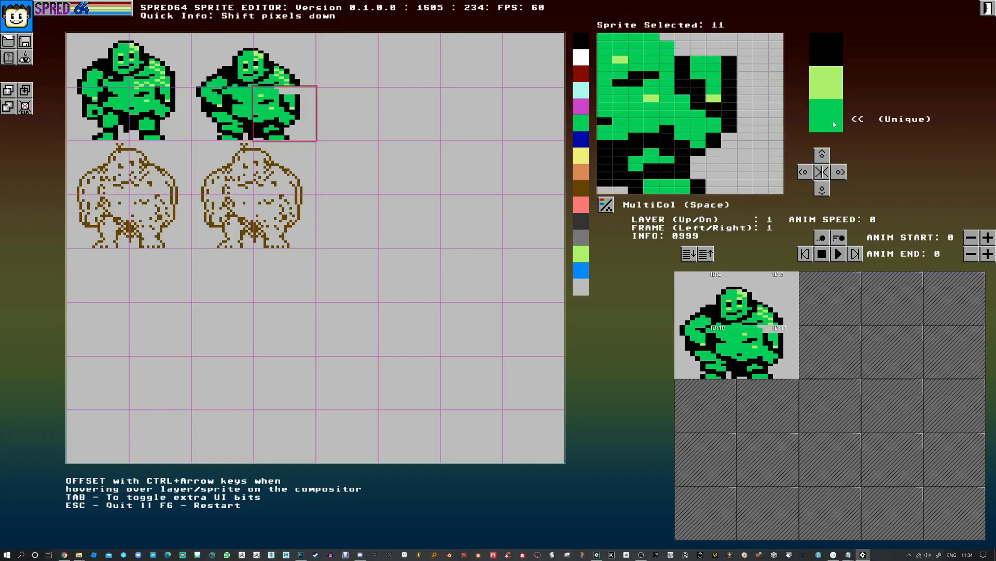
key("Left")
key("Right")
key("Left")
key("Right")
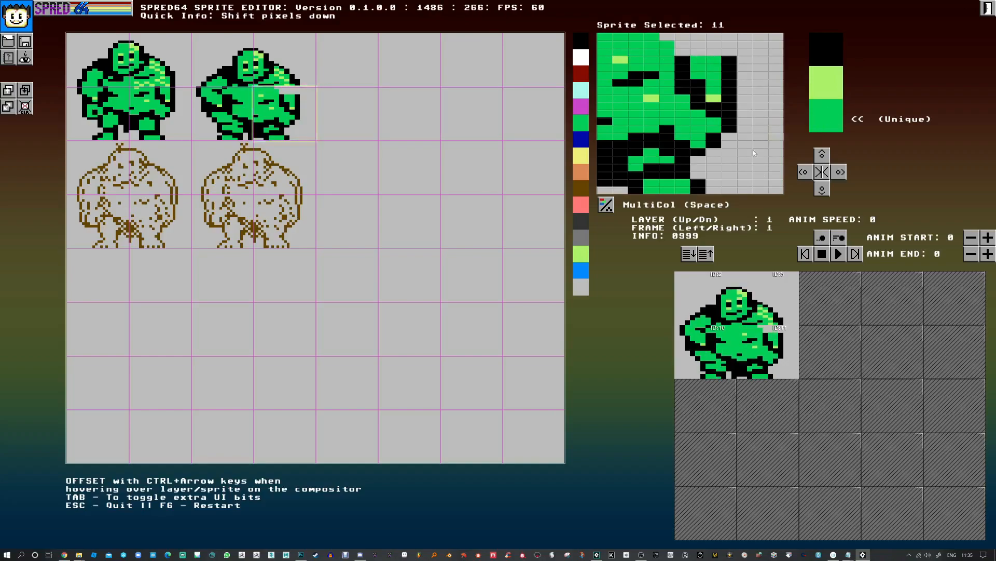
left_click(231, 116)
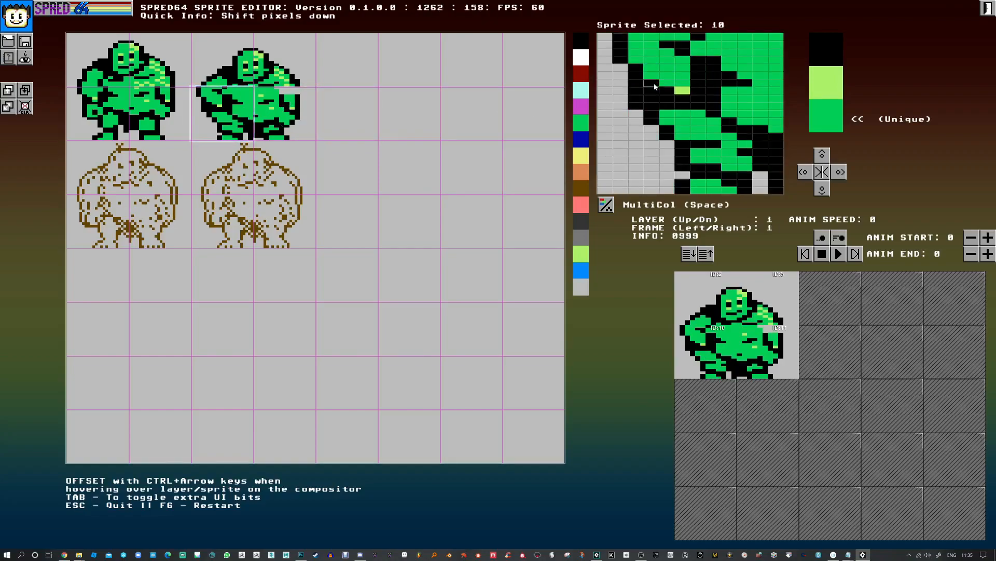
key("Right")
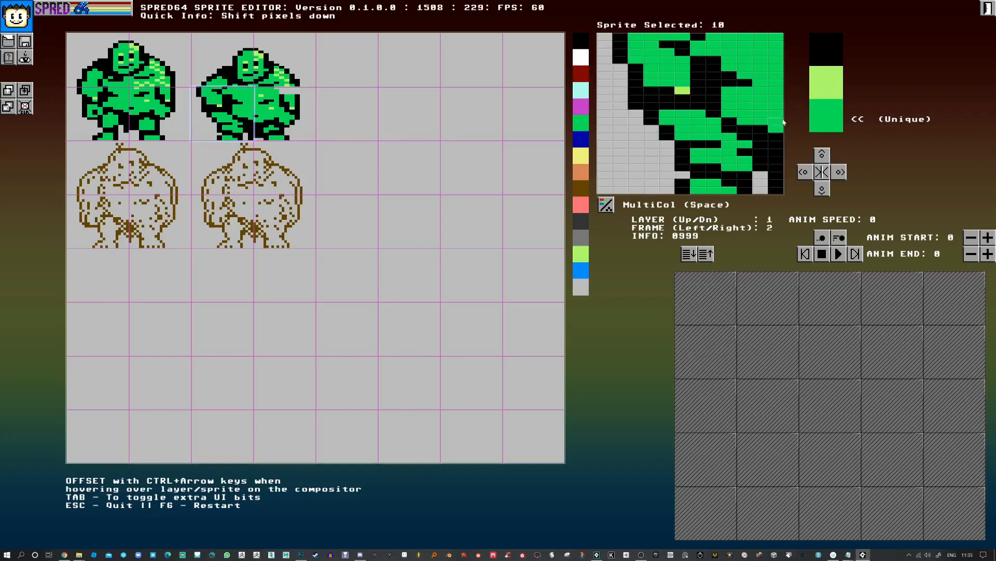
key("Left")
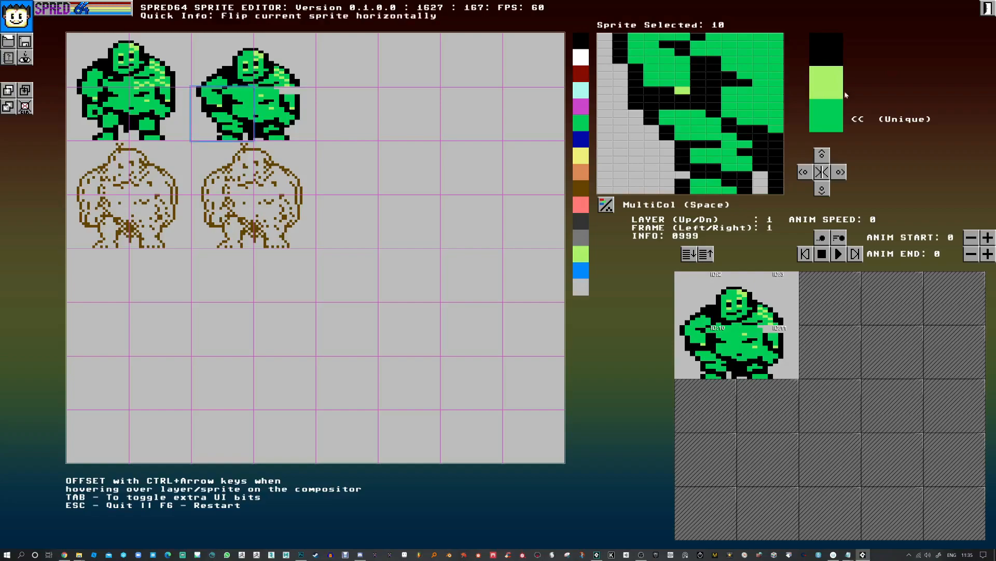
left_click(282, 112)
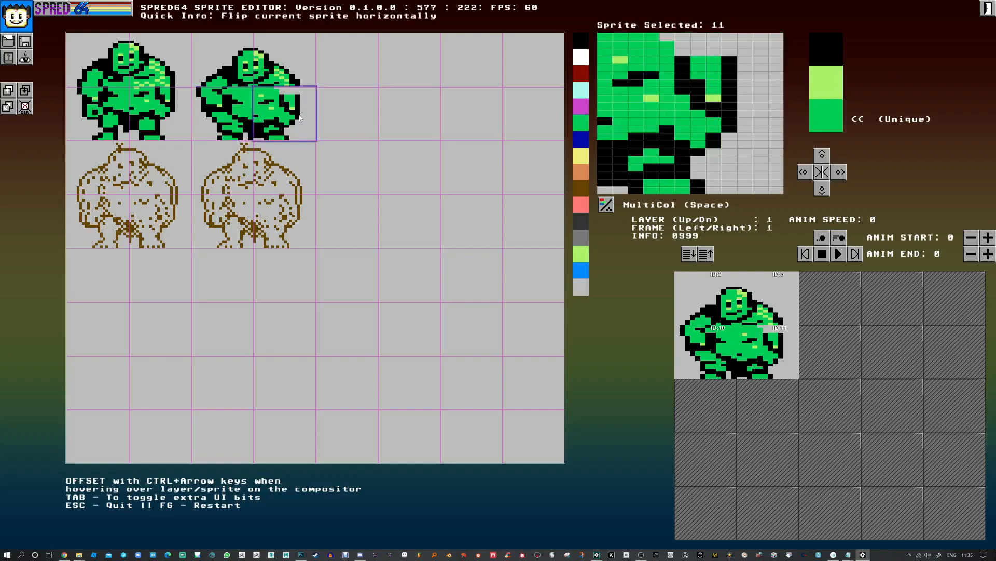
- Widen the arm in sprite 11 outward with a black outline and green fill, and redraw the black crease beside the chest
left_click(826, 49)
mouse_move(745, 75)
left_mouse_down()
mouse_move(747, 38)
mouse_move(731, 63)
mouse_move(731, 41)
mouse_move(716, 60)
mouse_move(700, 47)
mouse_move(684, 57)
mouse_move(682, 36)
left_mouse_up()
left_click(834, 111)
left_click(819, 49)
left_click(820, 108)
left_click(661, 39)
left_click(683, 98)
left_click(832, 58)
mouse_move(680, 99)
left_mouse_down()
mouse_move(653, 125)
mouse_move(656, 141)
mouse_move(666, 139)
mouse_move(679, 120)
mouse_move(671, 115)
mouse_move(683, 141)
left_mouse_up()
left_click(827, 115)
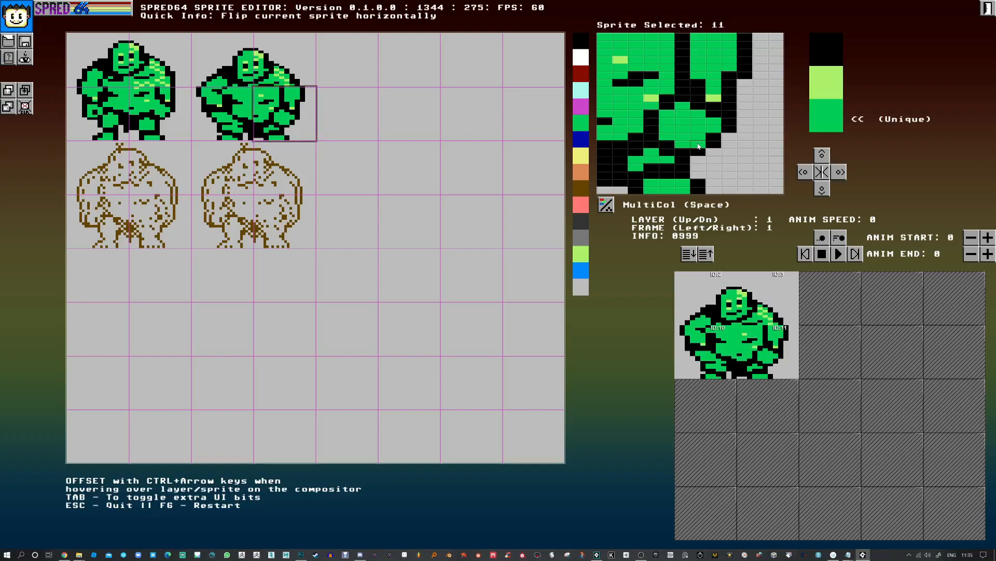
- Add short black crease pixels at the top of the arm in sprite 11 and tidy around them with green
left_click(840, 54)
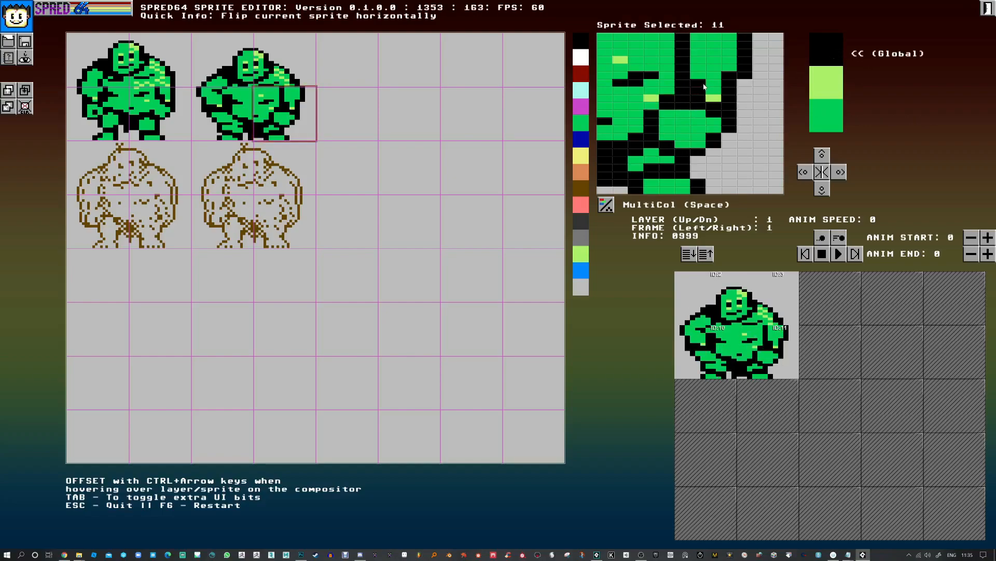
left_click(829, 116)
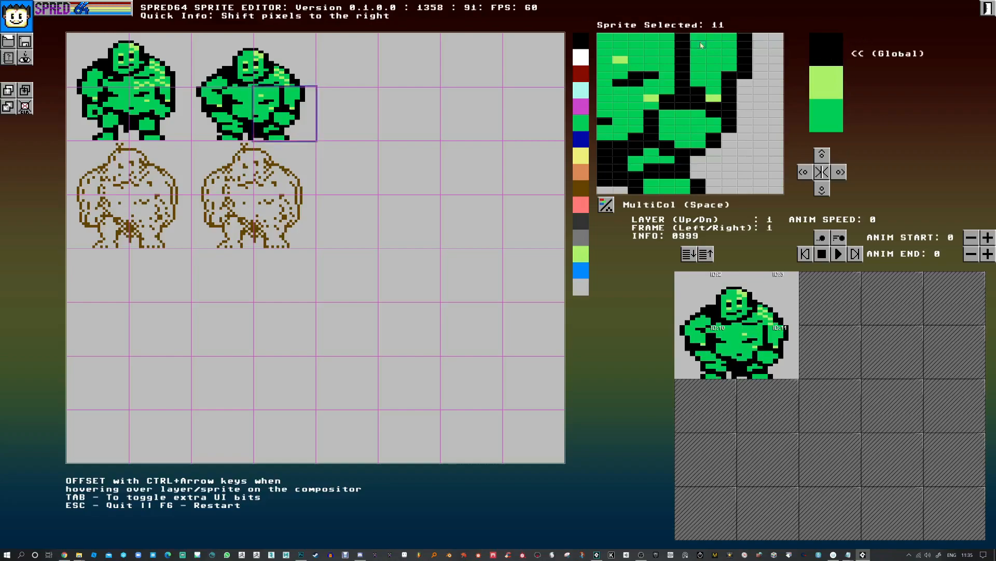
left_click(826, 115)
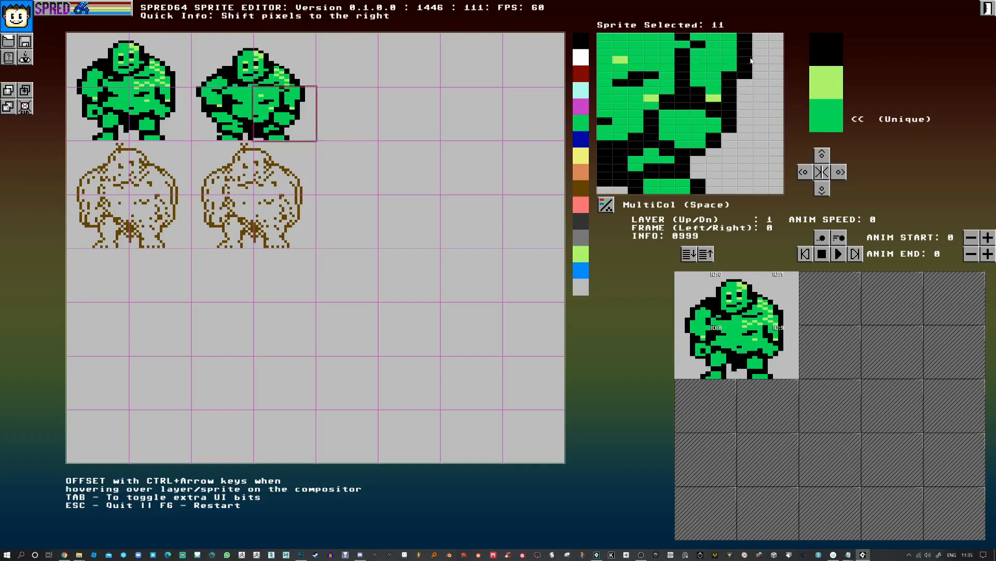
left_click(821, 47)
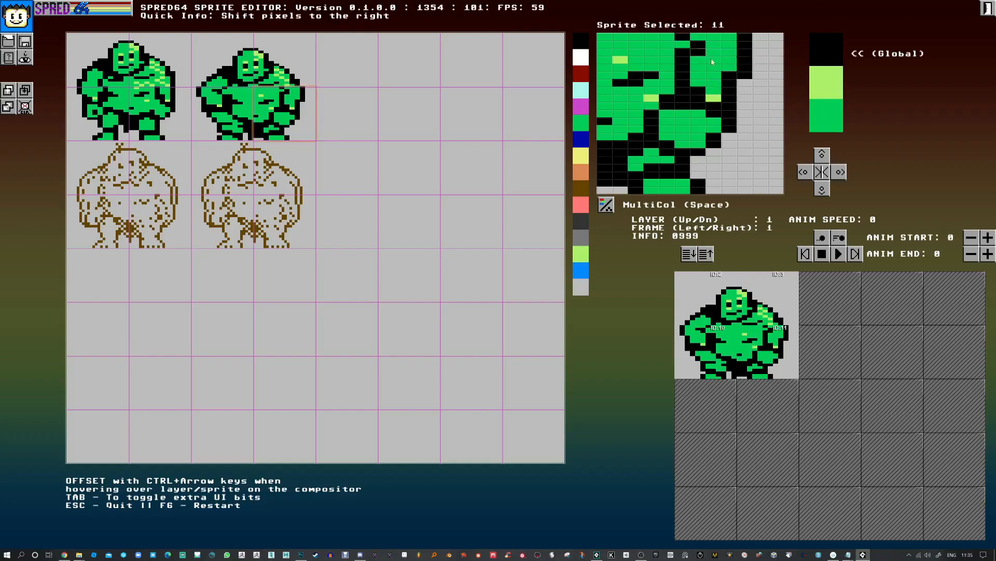
left_click(825, 115)
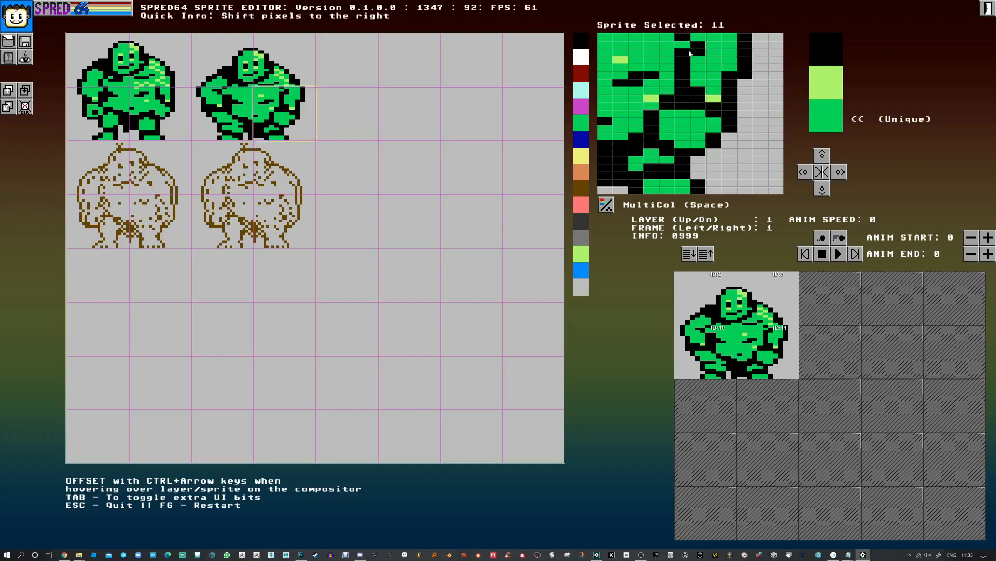
- Redraw the ogre's mouth across sprites 2 and 3 using light green teeth, black lip pixels and green skin
left_click(244, 79)
left_click(830, 73)
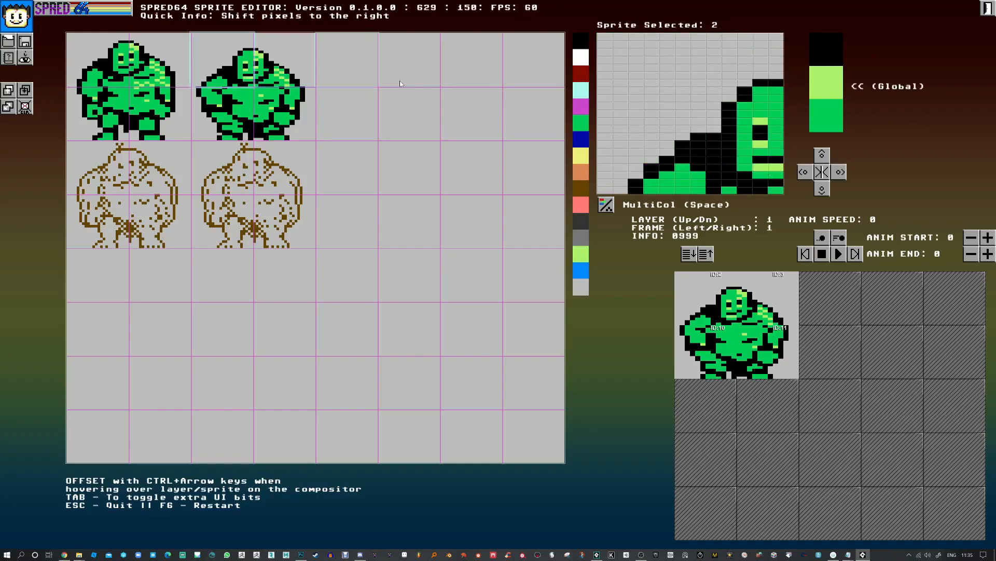
left_click(818, 54)
left_click_drag(772, 166, 760, 167)
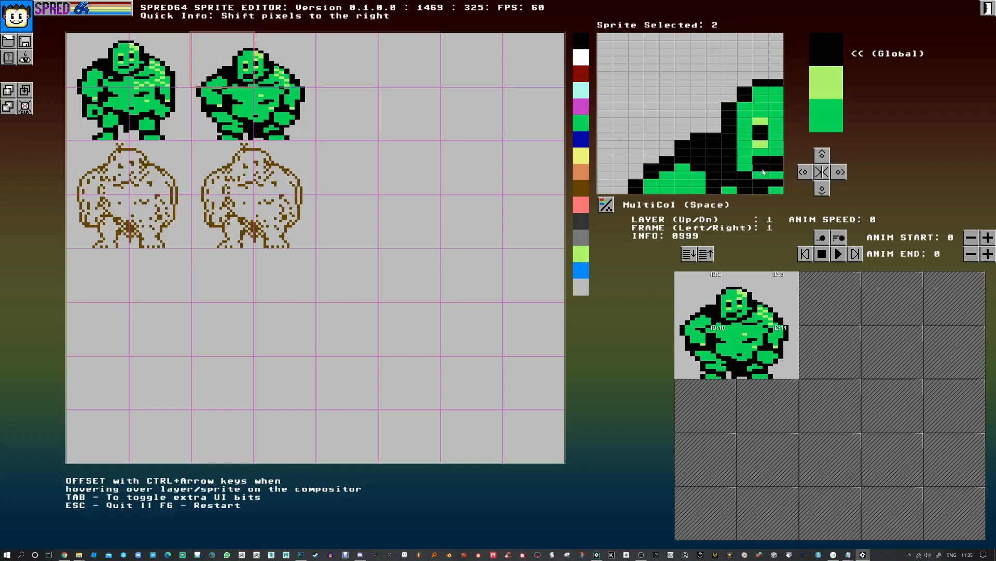
left_click(822, 85)
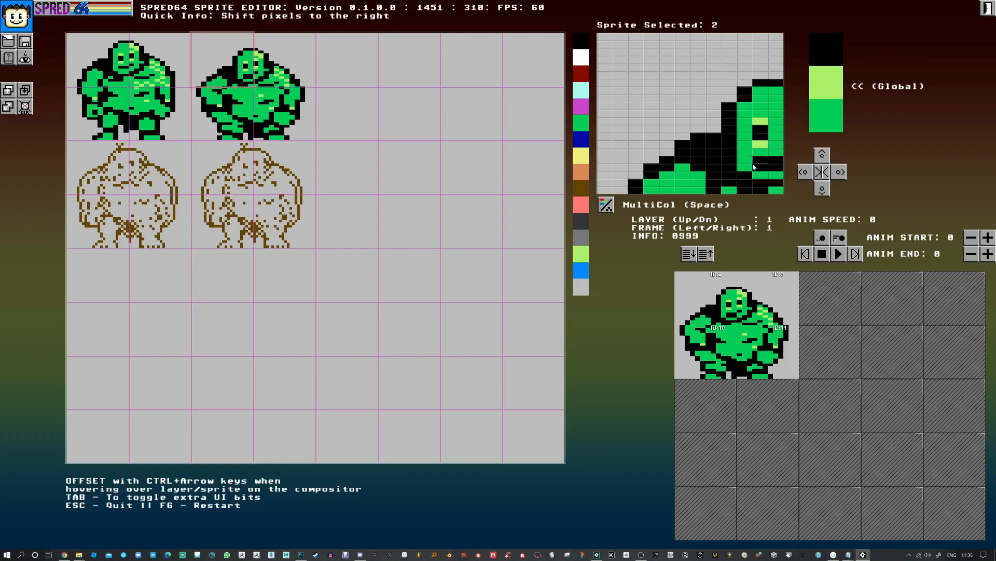
left_click(272, 78)
left_click(833, 60)
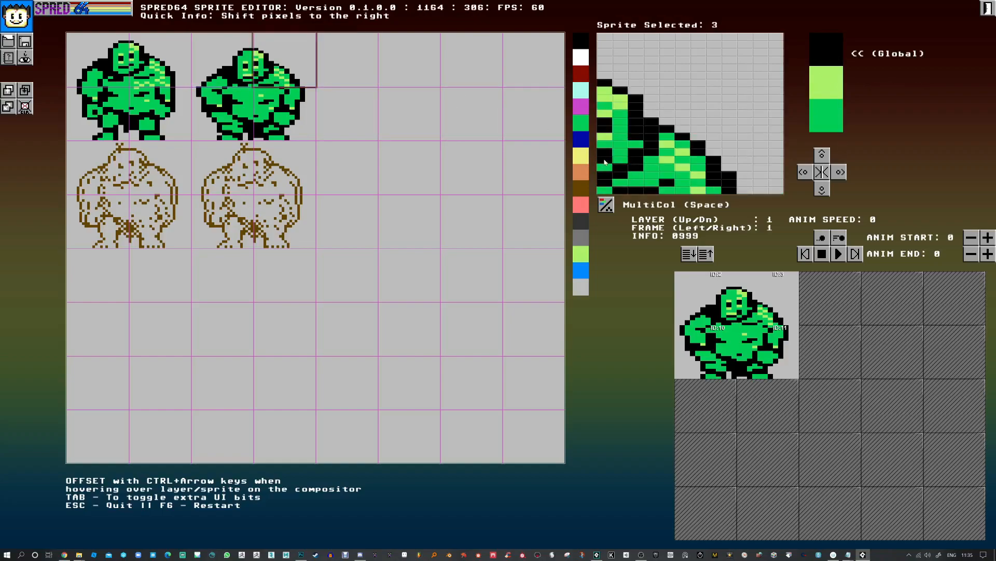
left_click(831, 129)
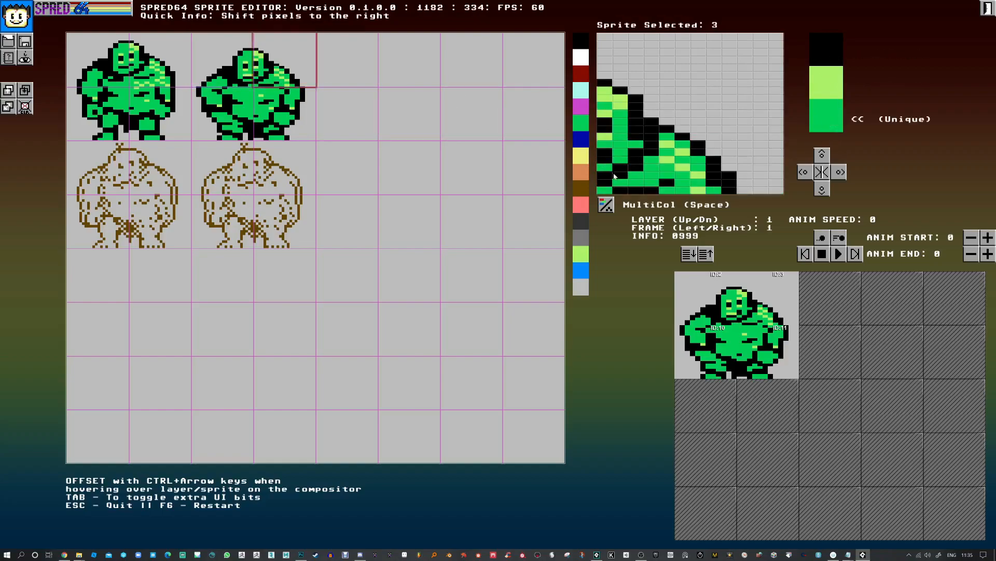
- Draw a black chin line along the bottom of sprite 2, fill above it with green and compare with frame 0
left_click(244, 85)
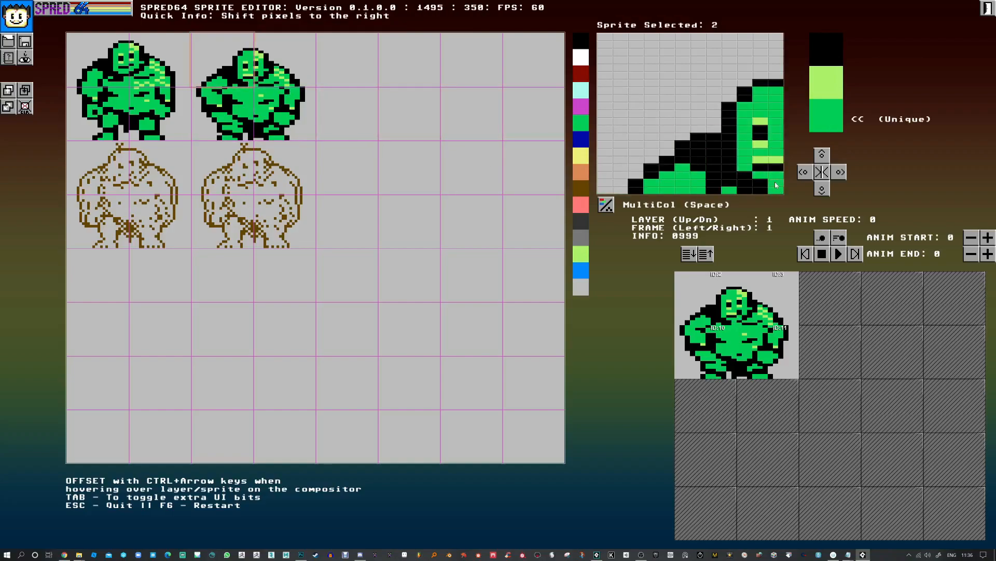
left_click(828, 55)
left_click(763, 189)
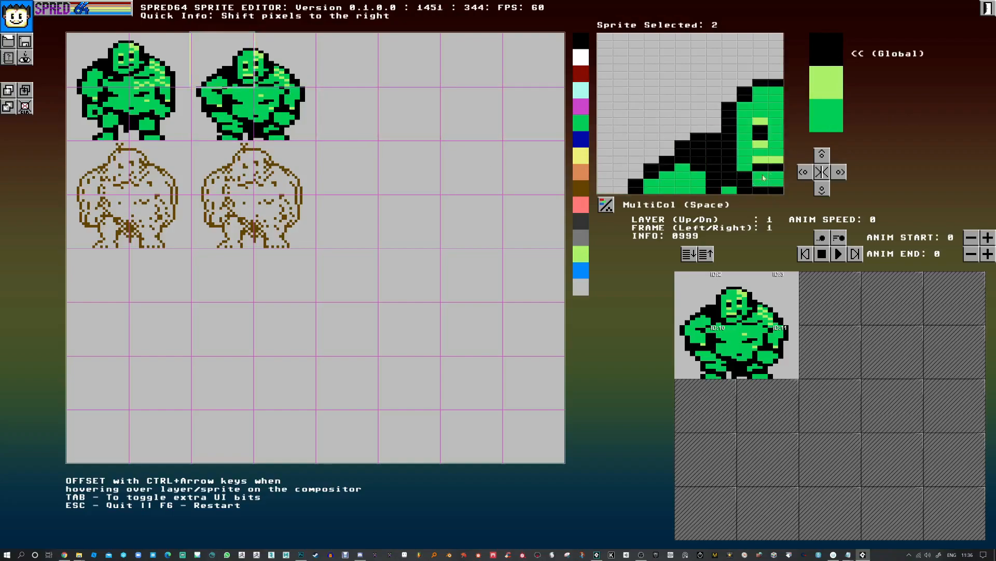
left_click(822, 124)
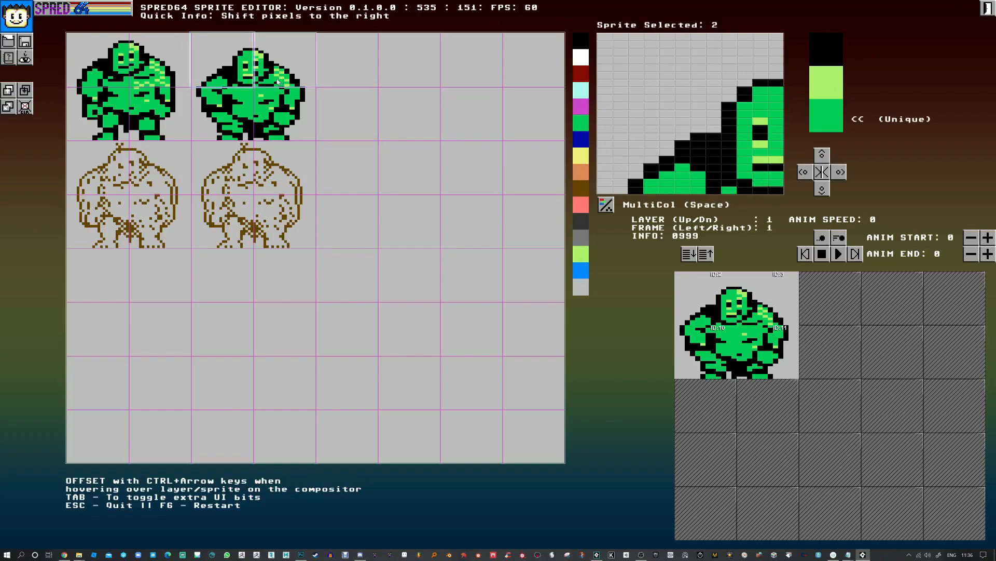
key("Left")
key("Right")
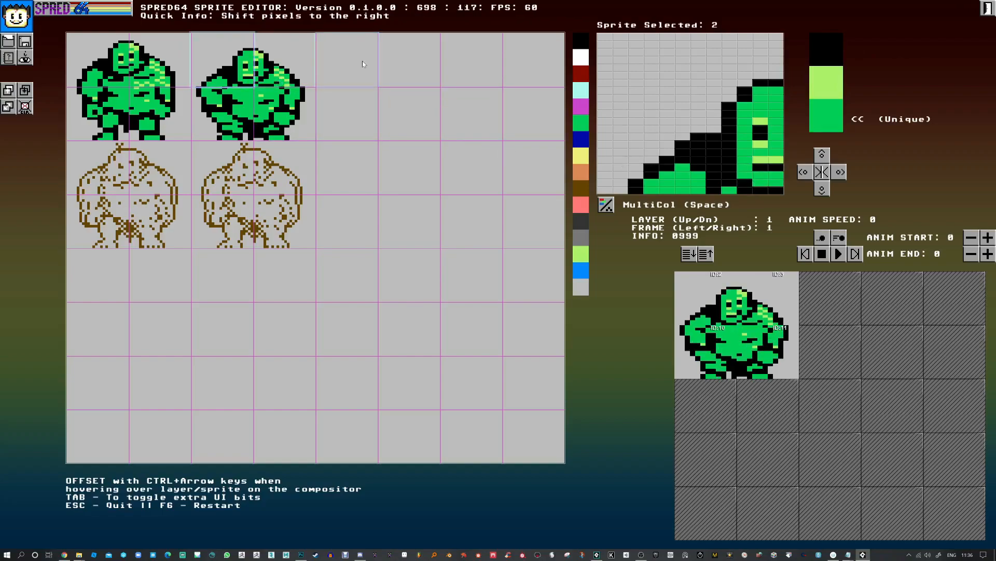
- Retouch the mouth corner at the edge of sprite 3 with light green and black, and fill below it with green
left_click(275, 69)
left_click(825, 83)
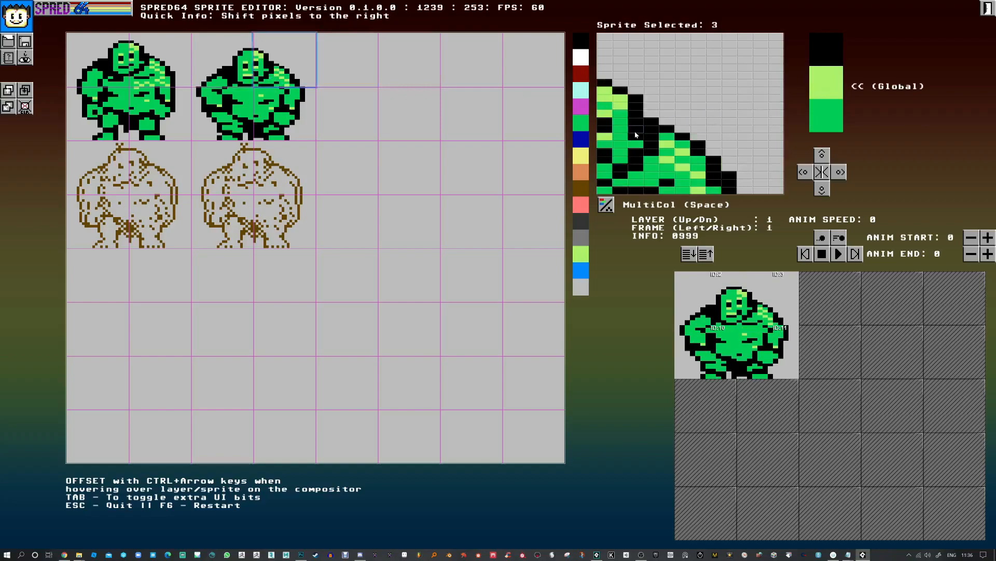
left_click(607, 158)
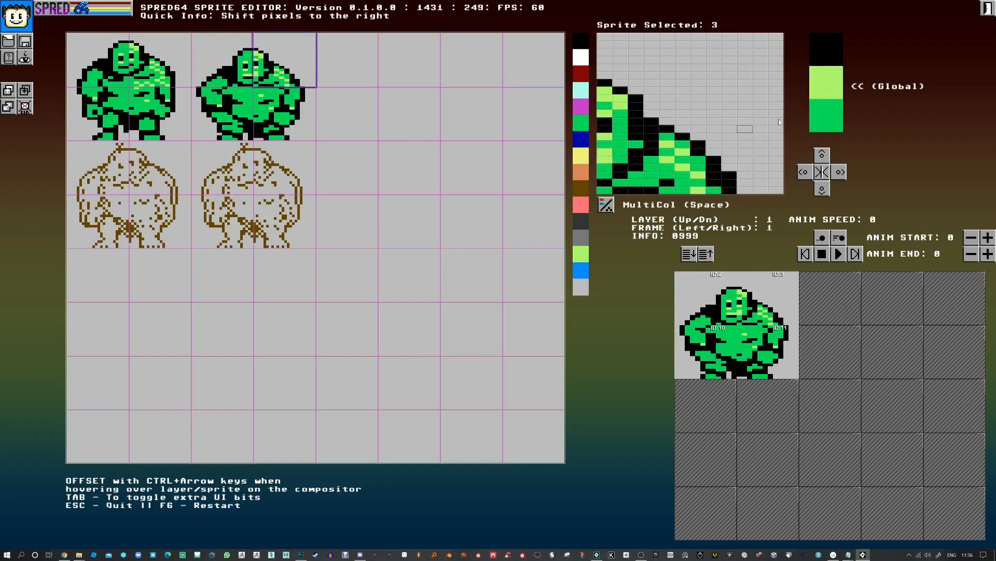
left_click(823, 114)
left_click(824, 61)
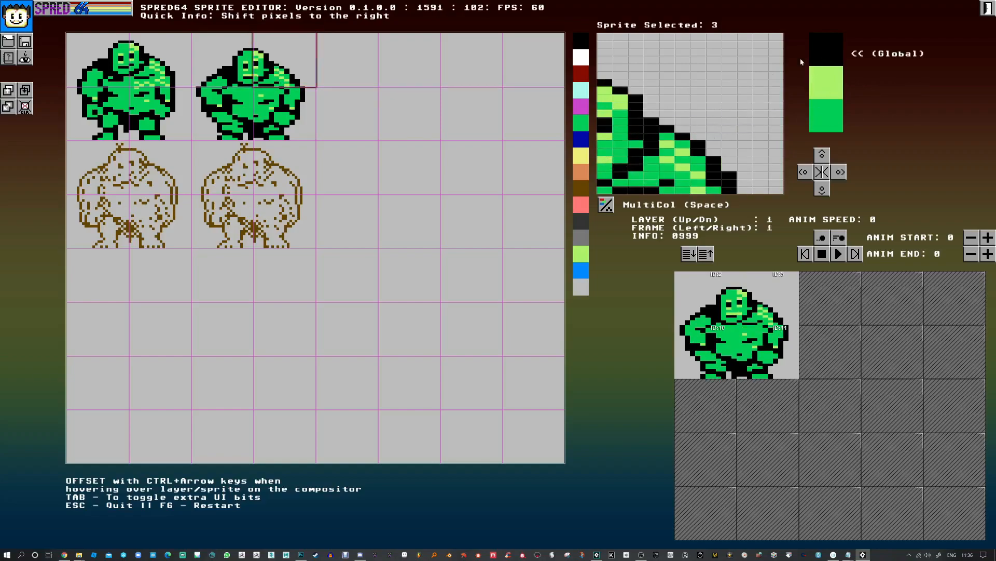
left_click(813, 129)
left_click_drag(605, 169, 625, 168)
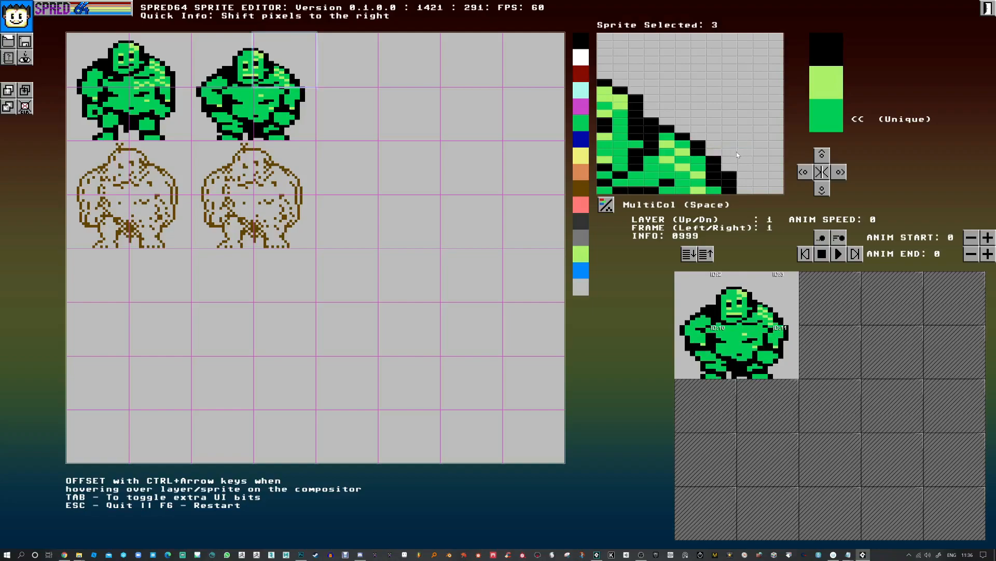
- Compare frames 0 and 1 and blacken the mouth where sprites 2 and 3 meet, leaving one light green tooth
key("Left")
key("Right")
left_click(814, 50)
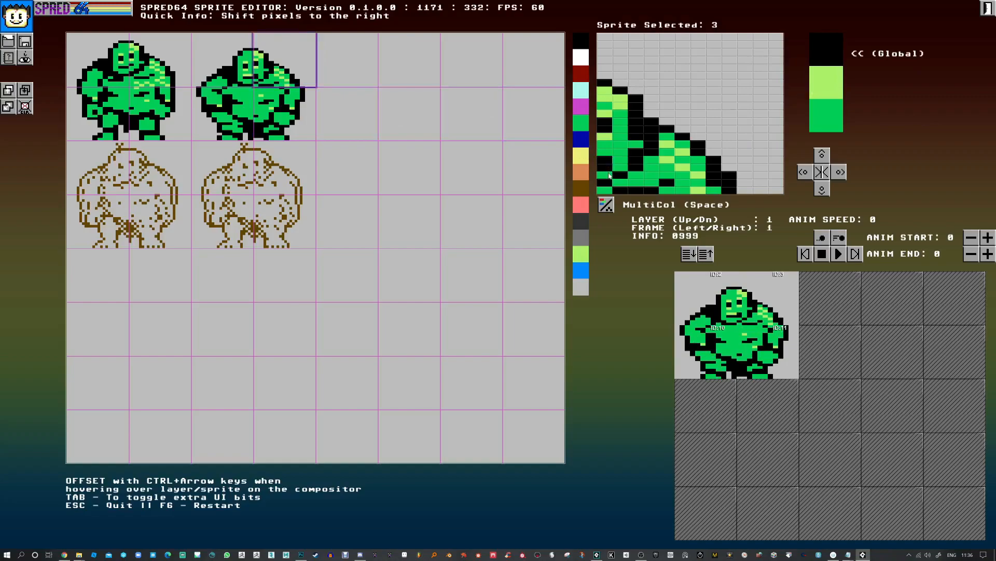
left_click(267, 88)
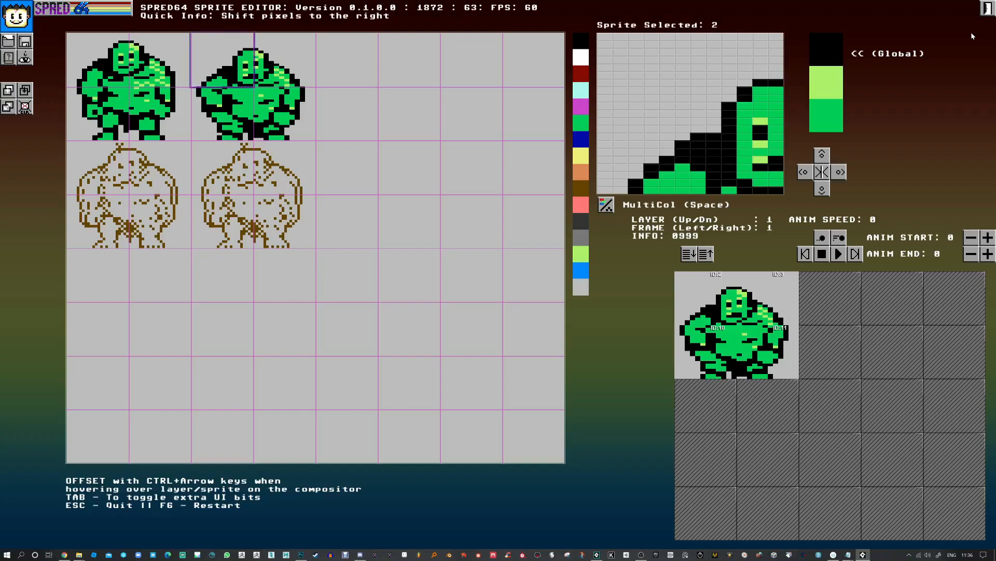
- Raise the eye in sprite 2 with a light green pixel above it, black in the middle and green underneath
left_click(827, 85)
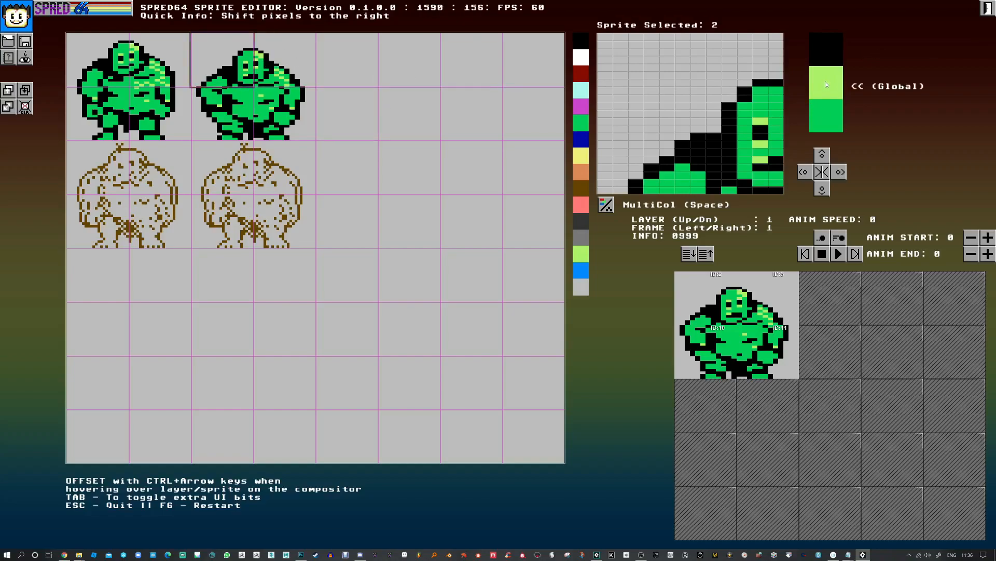
left_click(764, 114)
left_click(829, 55)
left_click(763, 121)
left_click(821, 115)
left_click(760, 137)
right_click(762, 147)
left_click(761, 146)
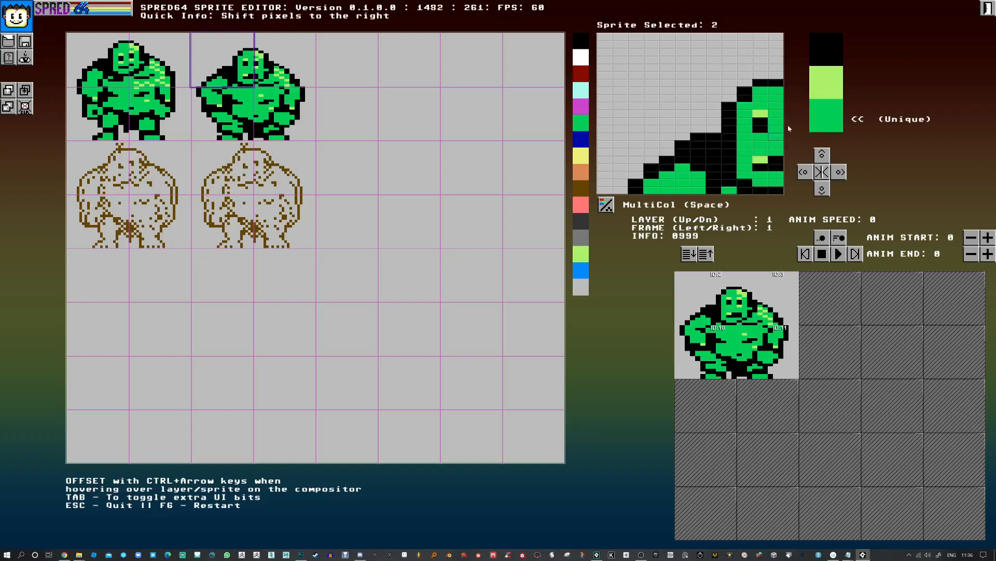
left_click(829, 86)
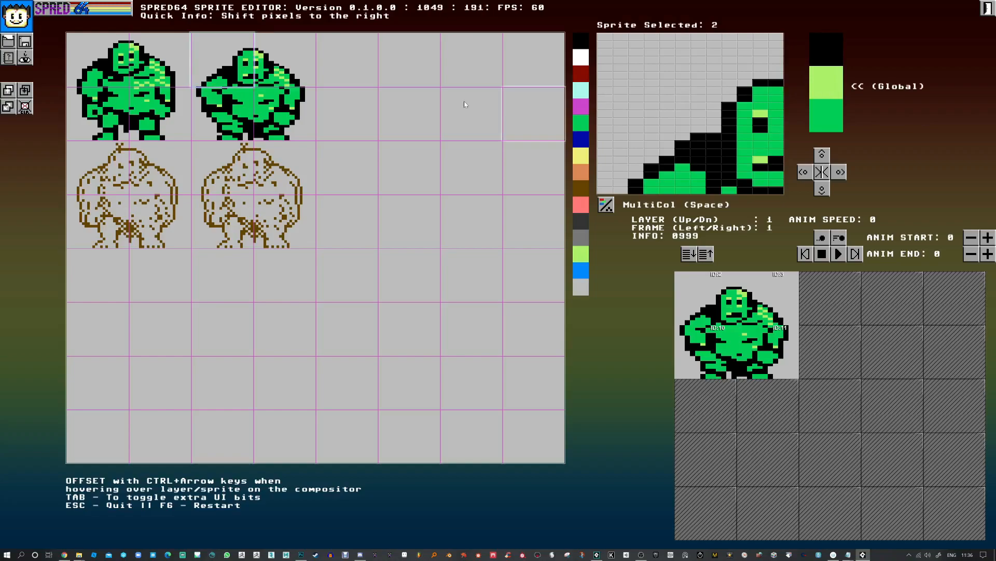
- Raise the black eye in sprite 3 to match and replace the light green pixel beneath it with green
left_click(273, 69)
left_click(823, 58)
left_click(606, 113)
left_click(823, 112)
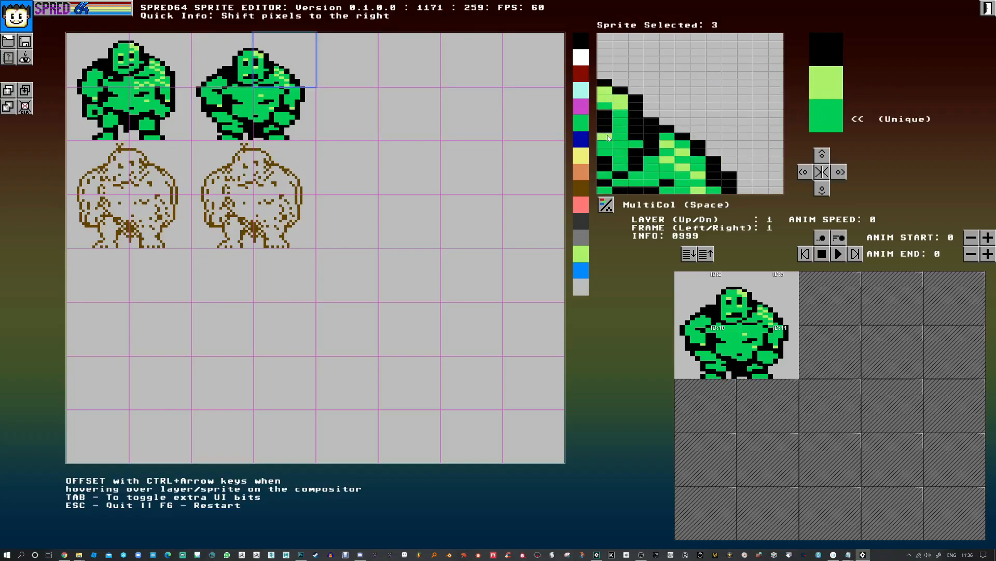
left_click(610, 137)
left_click(828, 60)
left_click(605, 133)
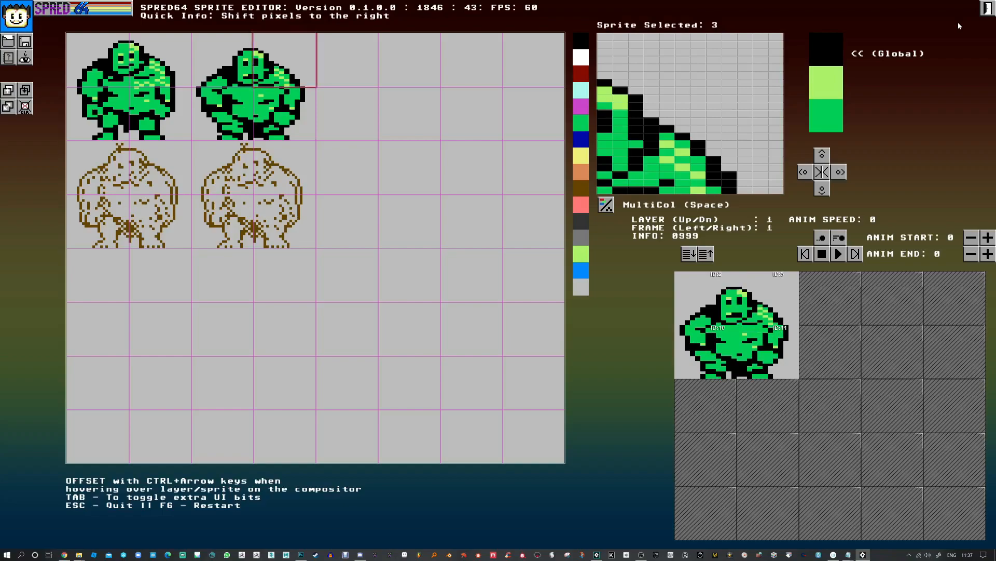
- Paint out the light green pixels around the eyes in sprites 0 and 2 with green and lengthen sprite 2's eye in black
left_click(105, 62)
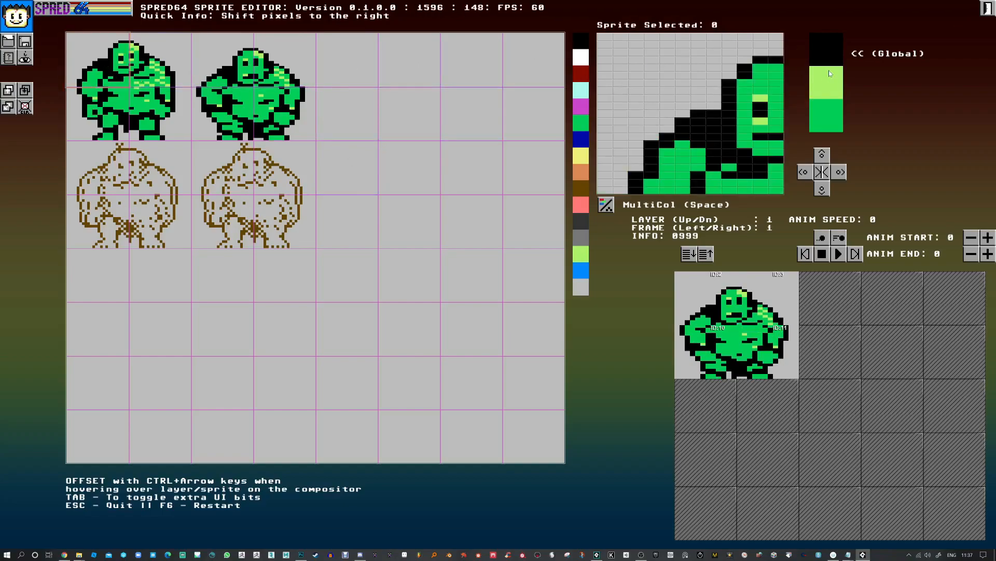
left_click(826, 115)
left_click(761, 120)
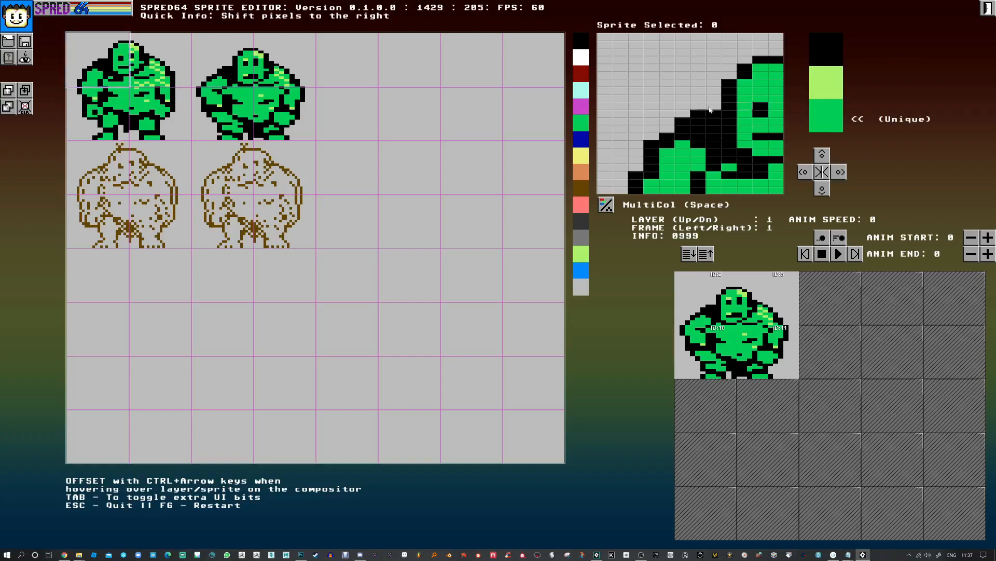
left_click(242, 84)
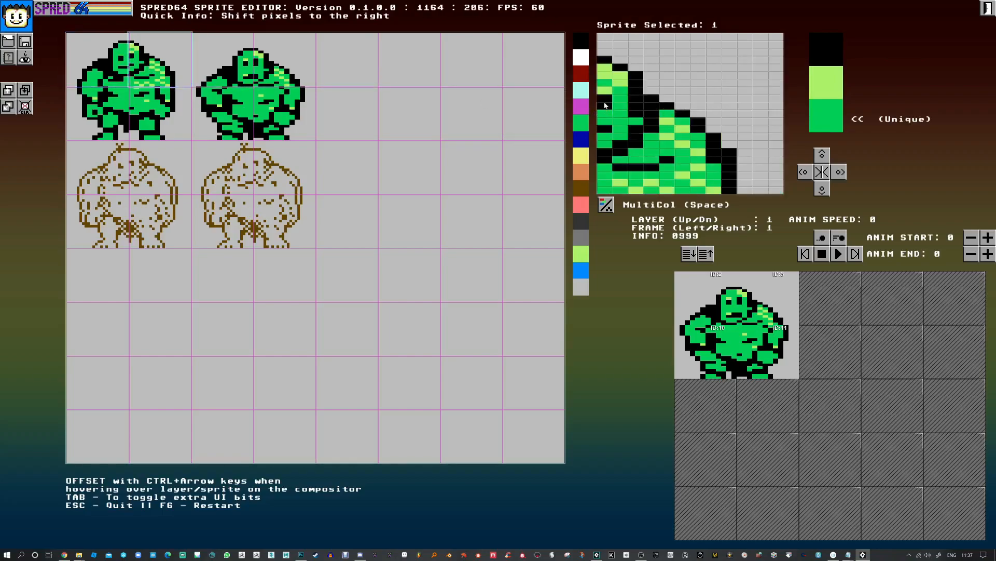
left_click(235, 51)
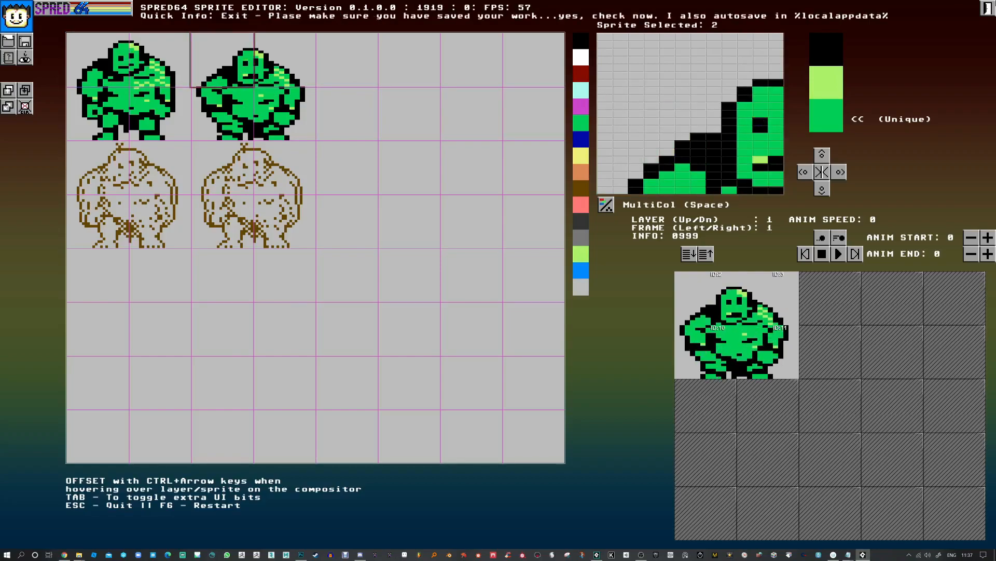
left_click(829, 62)
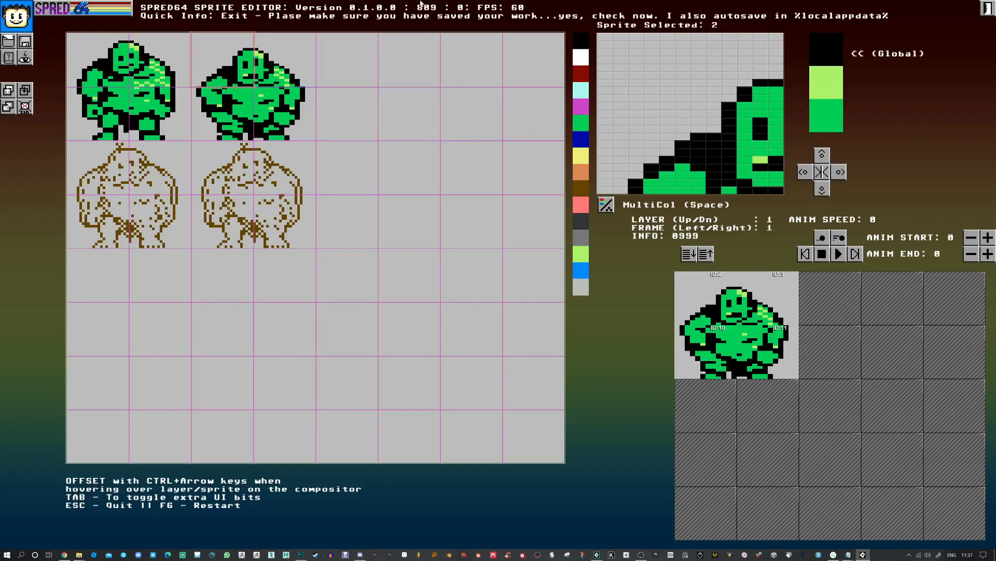
- Flip repeatedly between frames 0 and 1 in the compositor to check the ogre's movement
key("Left")
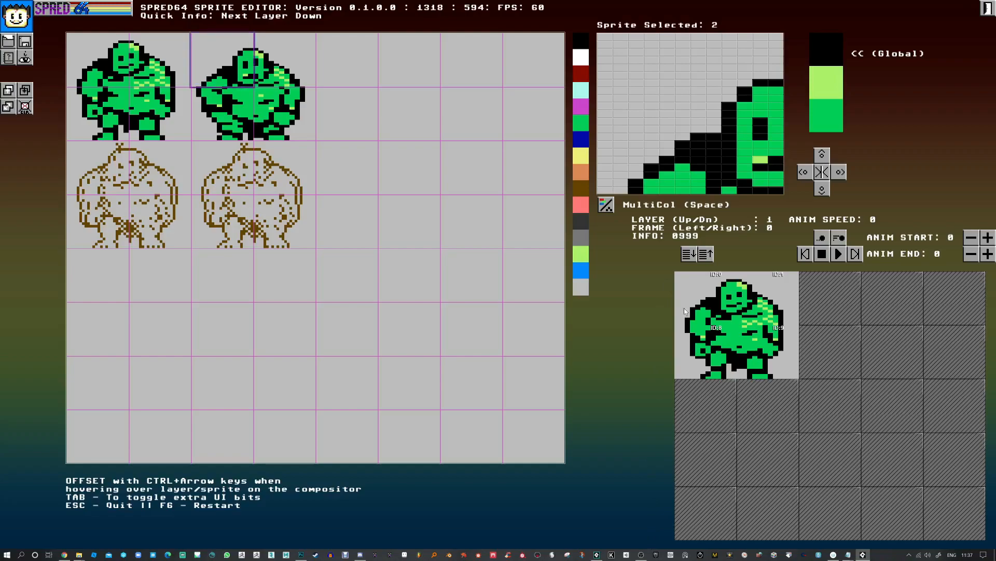
key("Right")
key("Left")
key("Right")
key("Left")
key("Right")
key("Left")
key("Right")
key("Left")
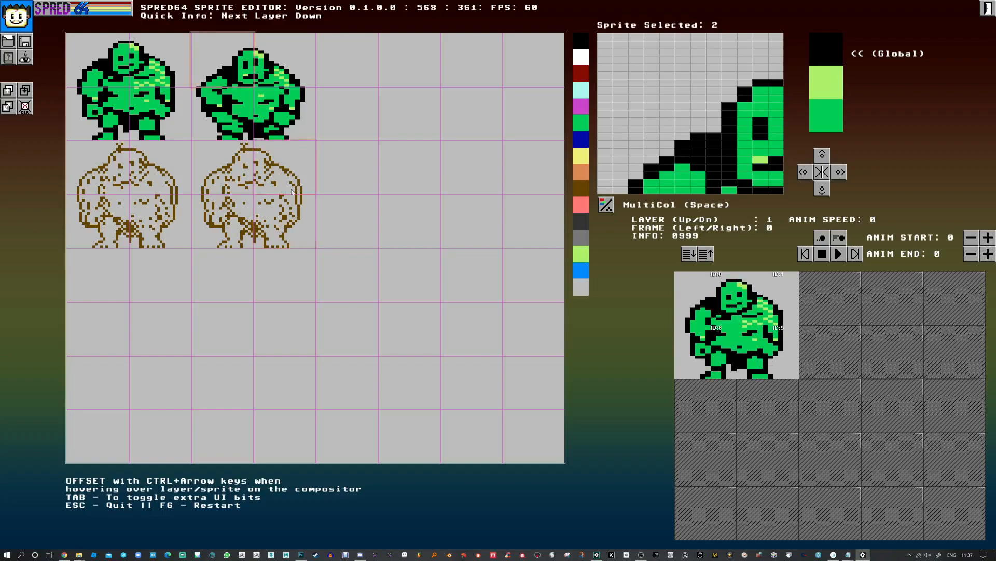